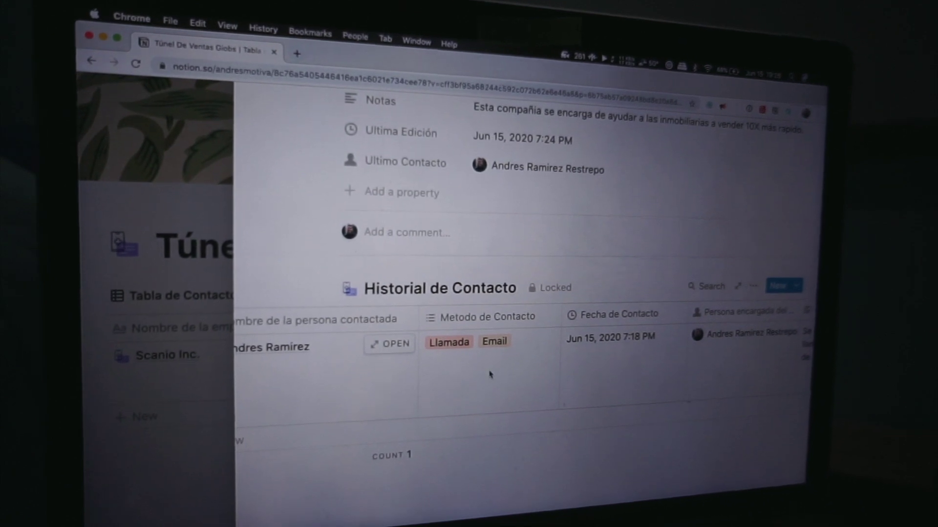
# Close the Scanio Inc. record preview
pyautogui.hscroll(5, 528, 410)
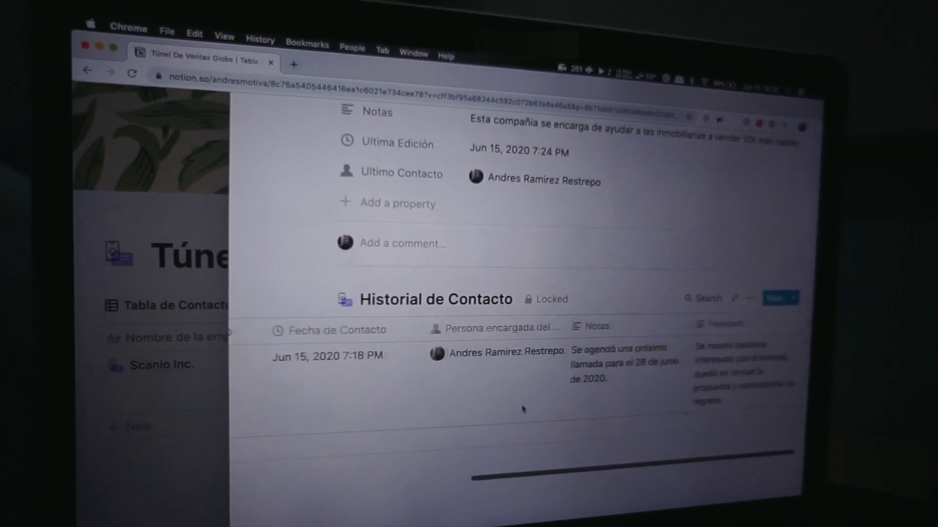
pyautogui.hscroll(10, 648, 400)
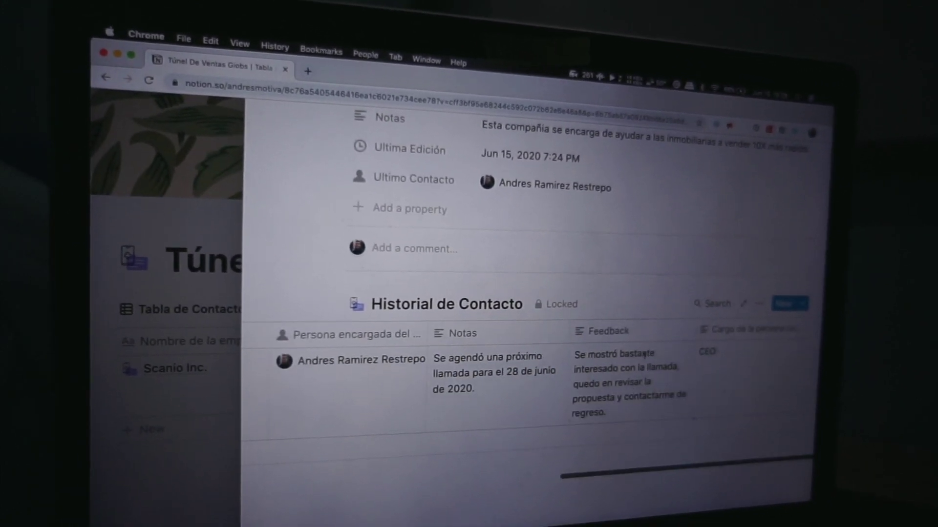
pyautogui.hscroll(-10, 694, 348)
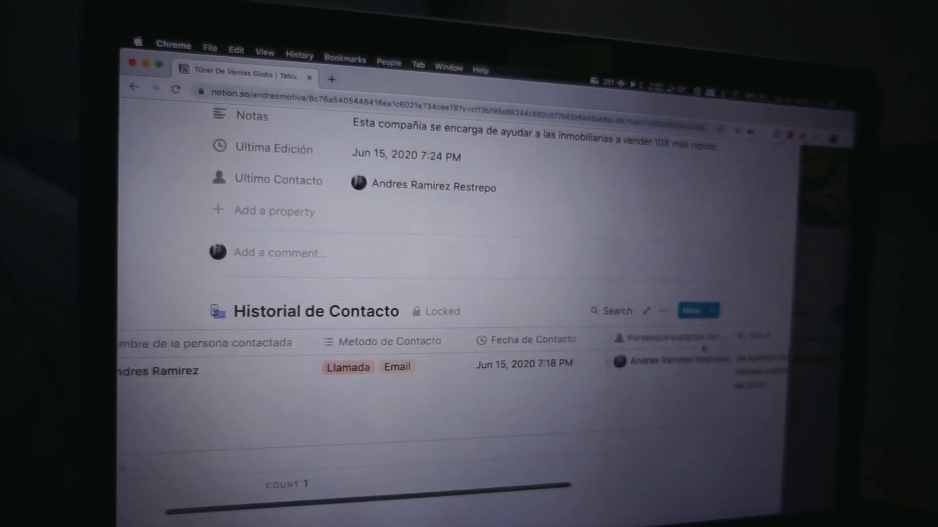
pyautogui.press('Escape')
pyautogui.hscroll(-5, 242, 302)
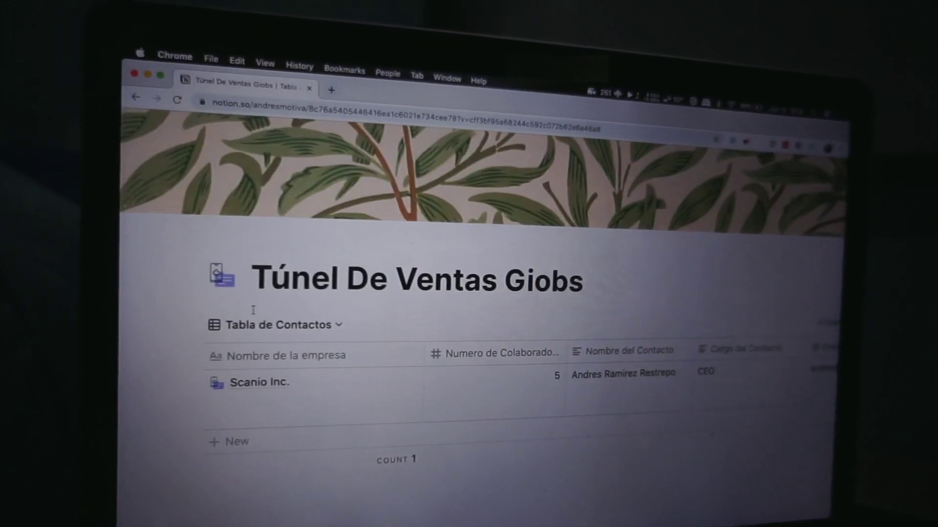
# Look over the Calendario de Contactos view of the database
pyautogui.click(271, 326)
pyautogui.click(285, 427)
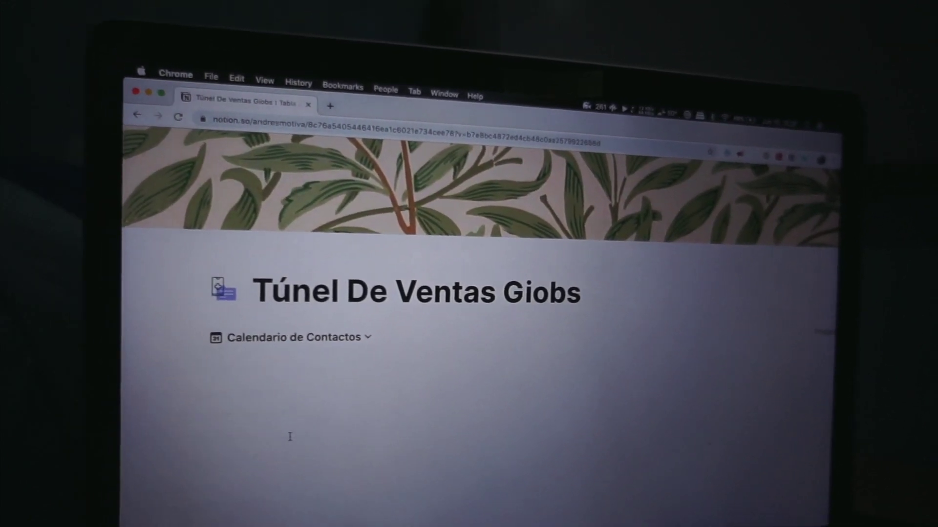
pyautogui.scroll(-4, 280, 412)
pyautogui.scroll(-3, 279, 411)
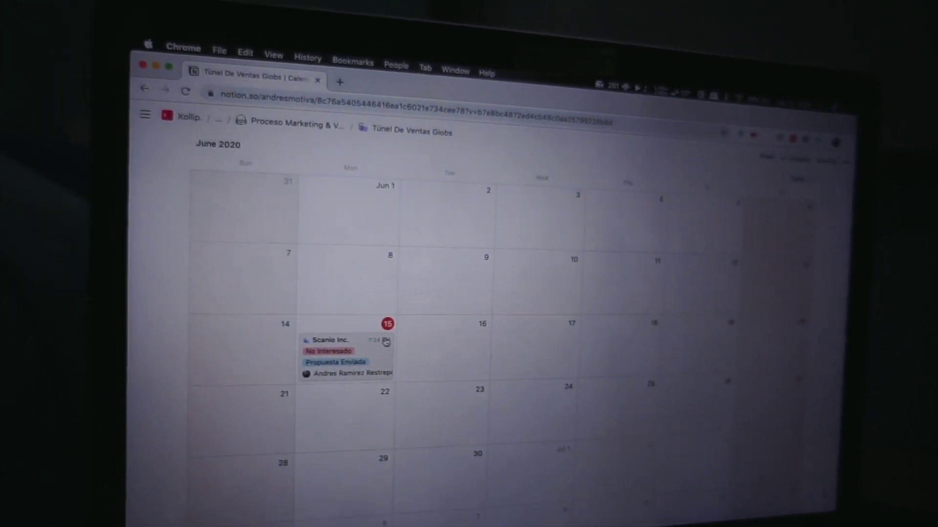
pyautogui.scroll(5, 389, 335)
# Preview the Estado de contactos board, then settle on the Tabla de Interesados view
pyautogui.click(253, 268)
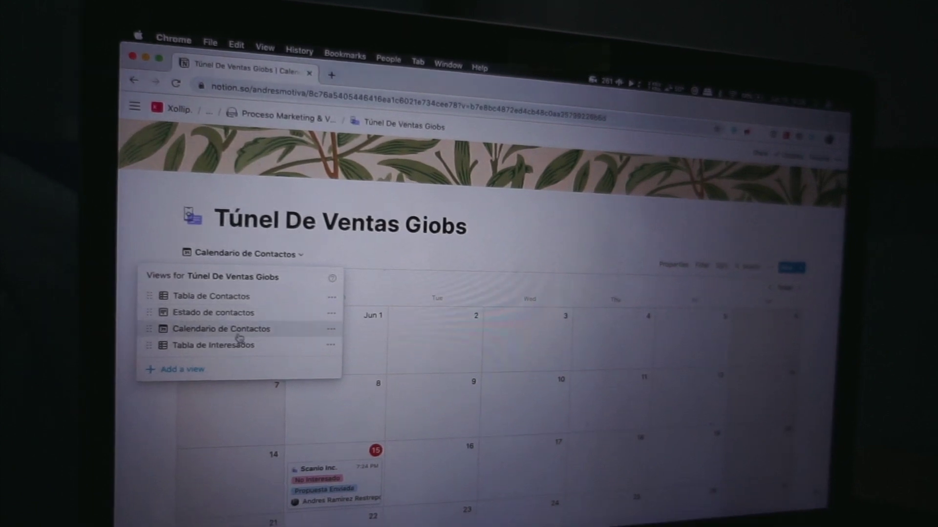
pyautogui.click(247, 327)
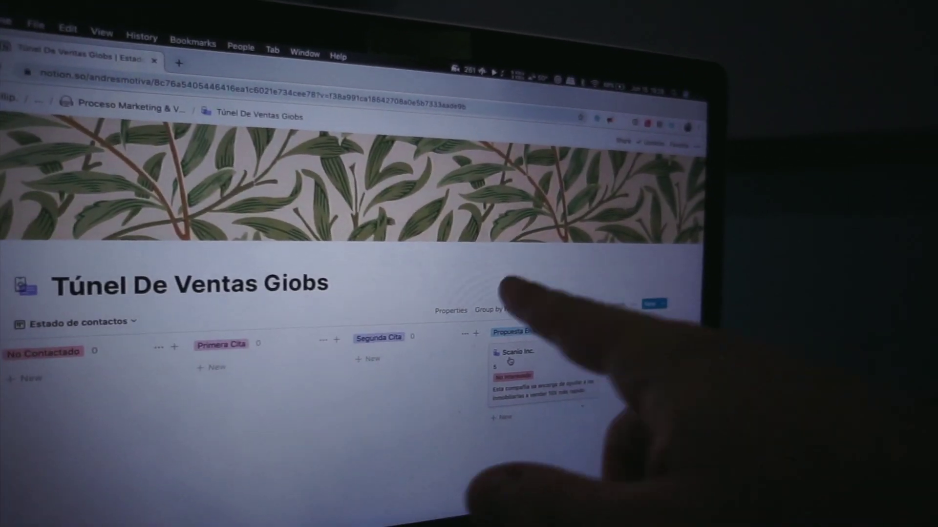
pyautogui.scroll(5, 501, 359)
pyautogui.hscroll(5, 507, 341)
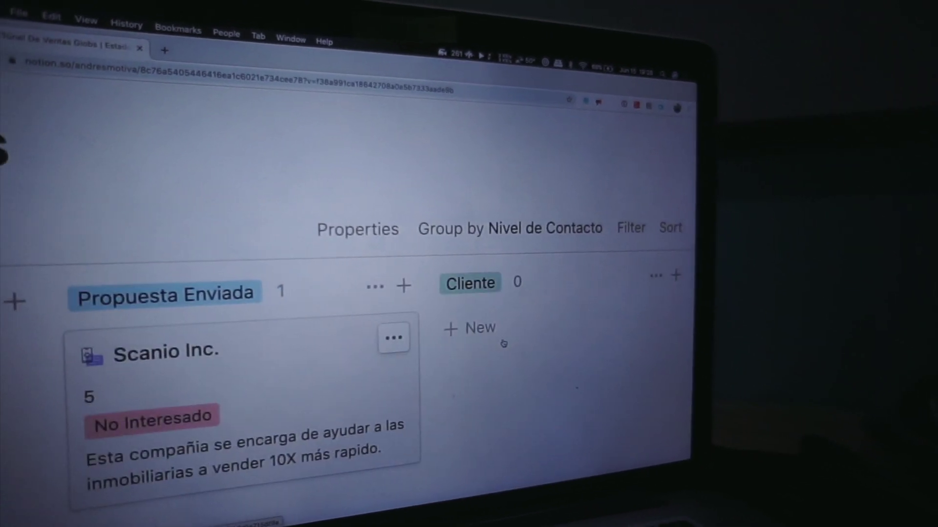
pyautogui.hscroll(-8, 503, 342)
pyautogui.scroll(3, 513, 350)
pyautogui.scroll(-5, 533, 361)
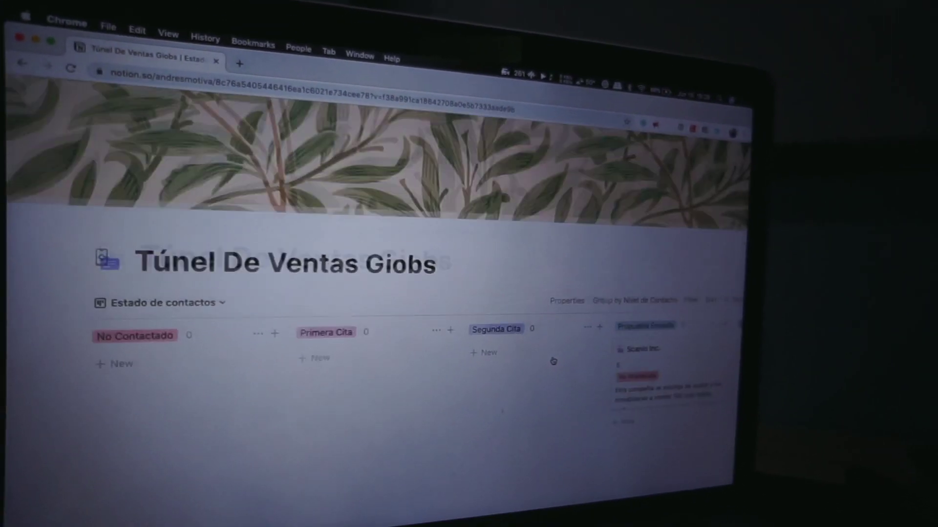
pyautogui.click(215, 305)
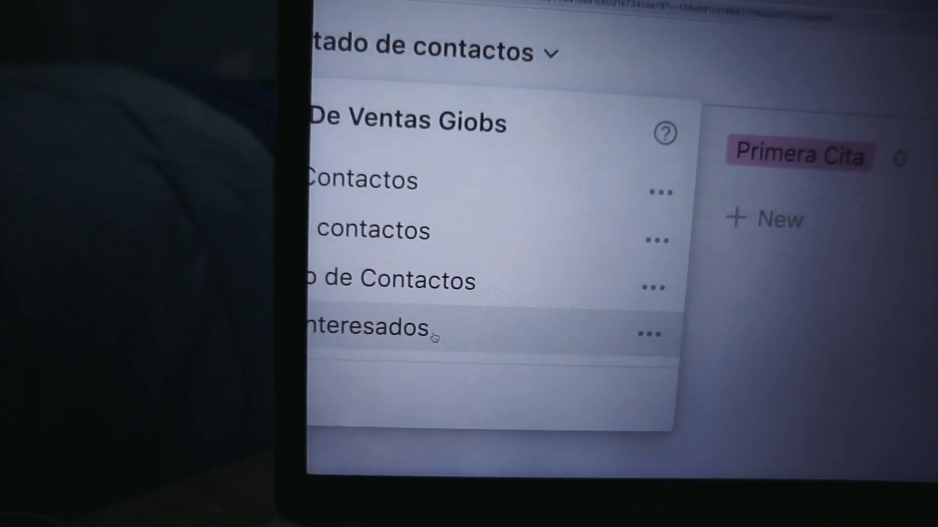
pyautogui.click(428, 339)
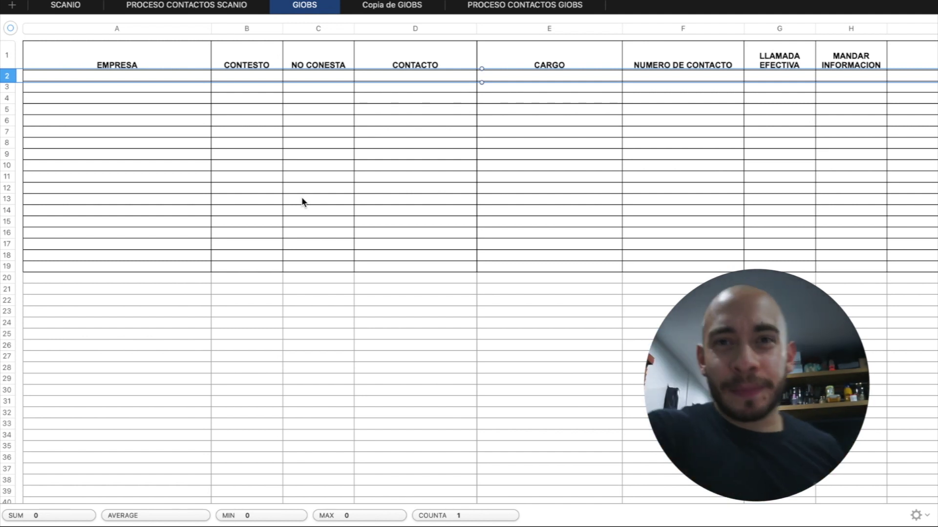
# Rename the D1 header from CONTACTO to 'Nombre CONTACTO'
pyautogui.hscroll(2, 281, 203)
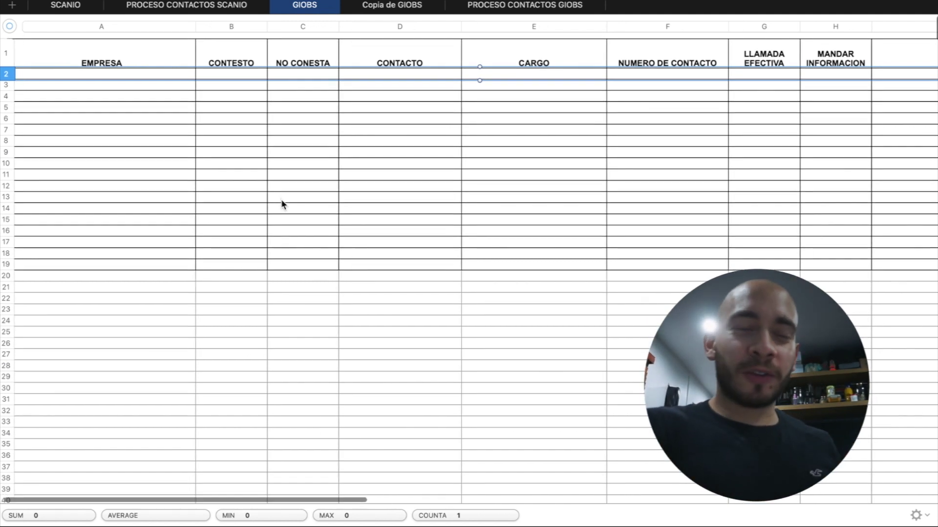
pyautogui.click(400, 62)
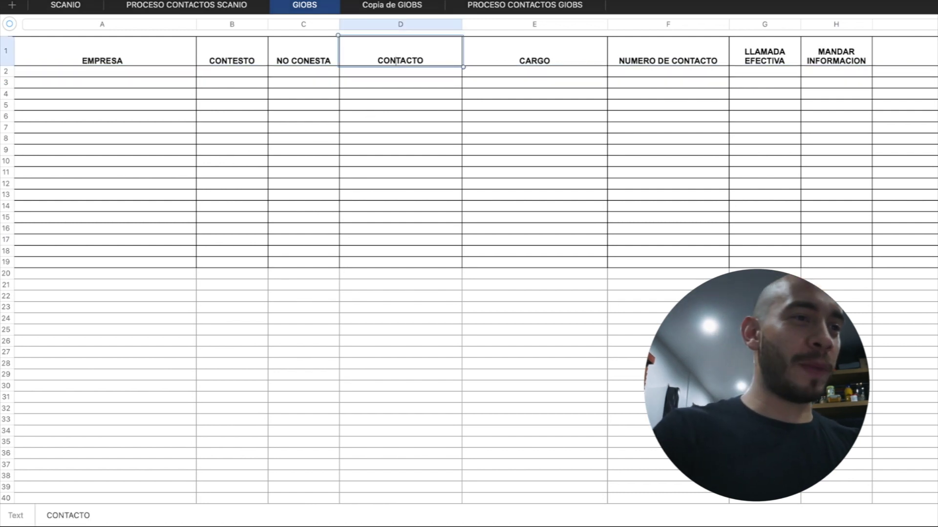
pyautogui.press('Return')
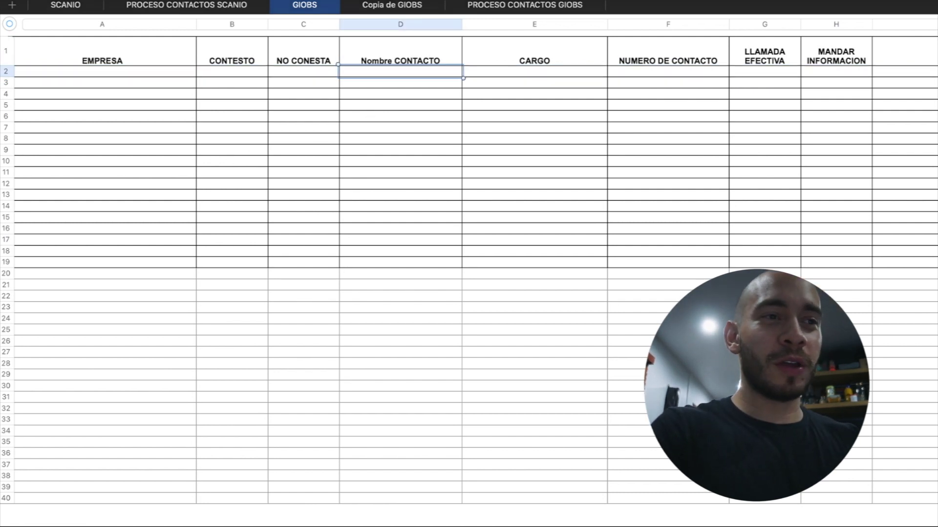
# Scroll across the remaining GIOBS columns, checking cells O2, Q2 and S3
pyautogui.hscroll(5, 563, 107)
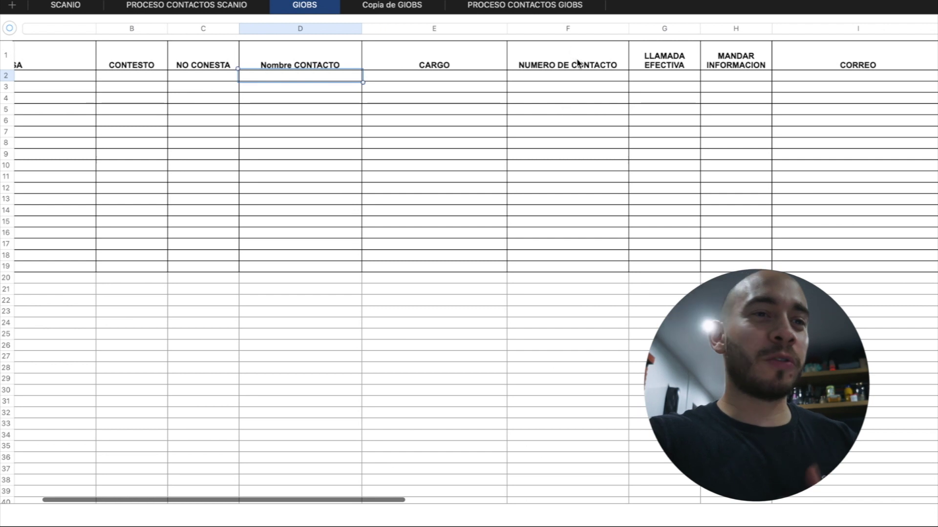
pyautogui.hscroll(3, 584, 71)
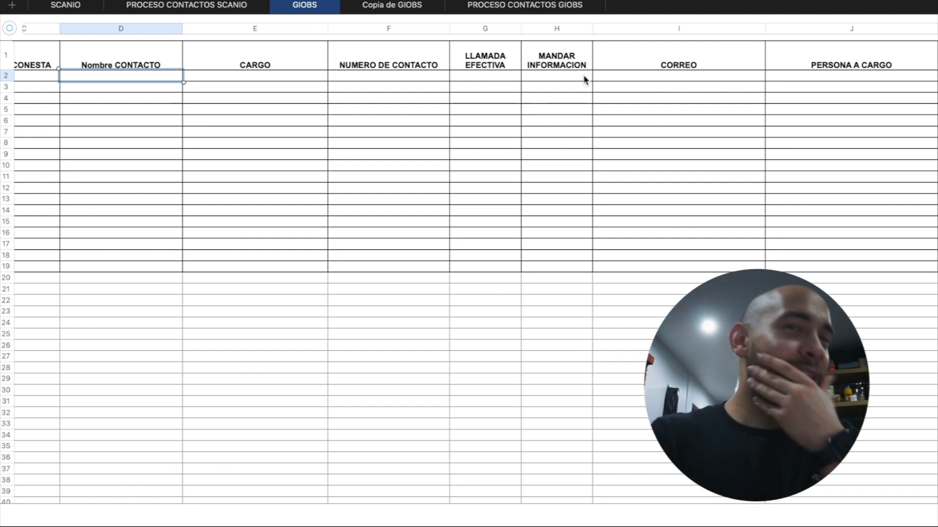
pyautogui.hscroll(5, 584, 79)
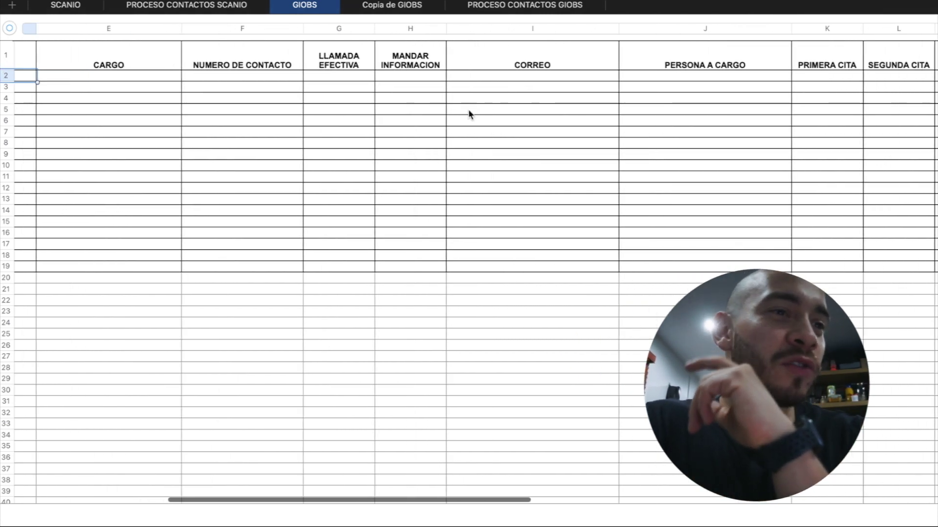
pyautogui.hscroll(5, 469, 115)
pyautogui.hscroll(-5, 468, 114)
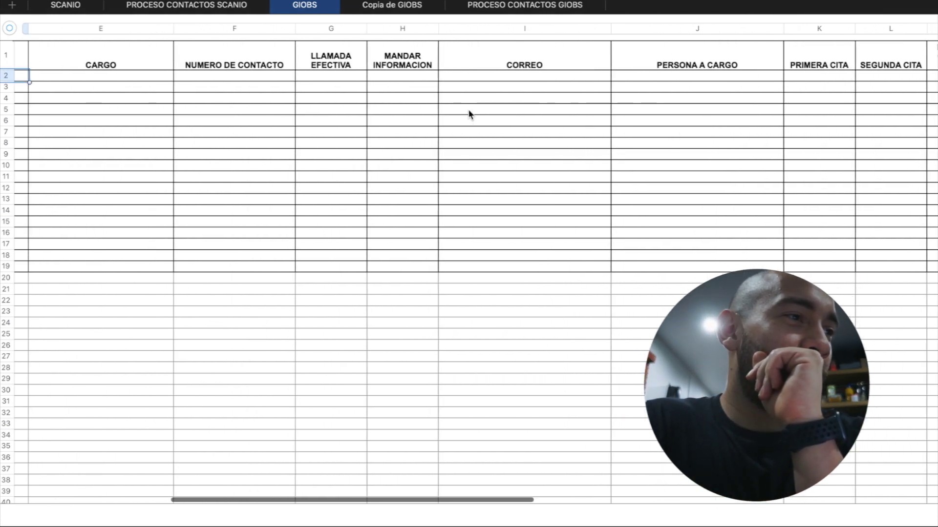
pyautogui.hscroll(3, 469, 114)
pyautogui.hscroll(6, 469, 115)
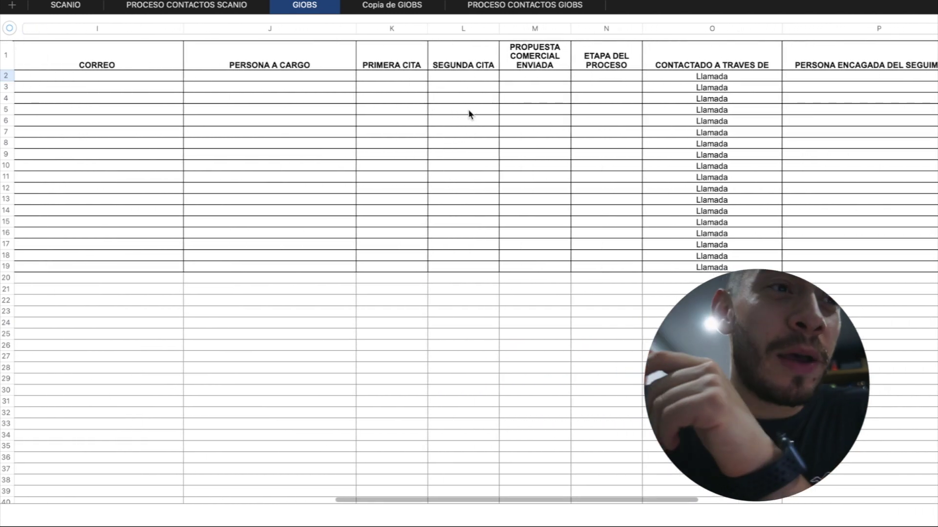
pyautogui.hscroll(3, 469, 115)
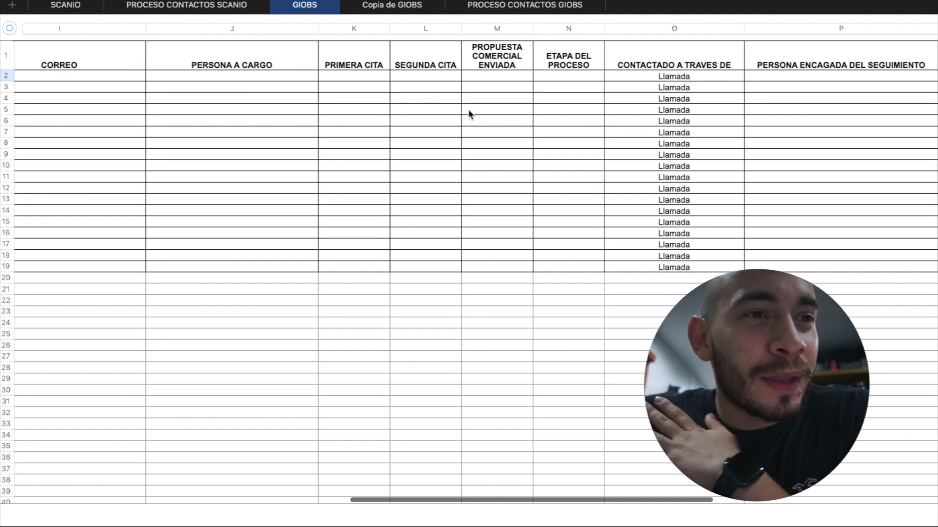
pyautogui.hscroll(2, 572, 83)
pyautogui.click(561, 77)
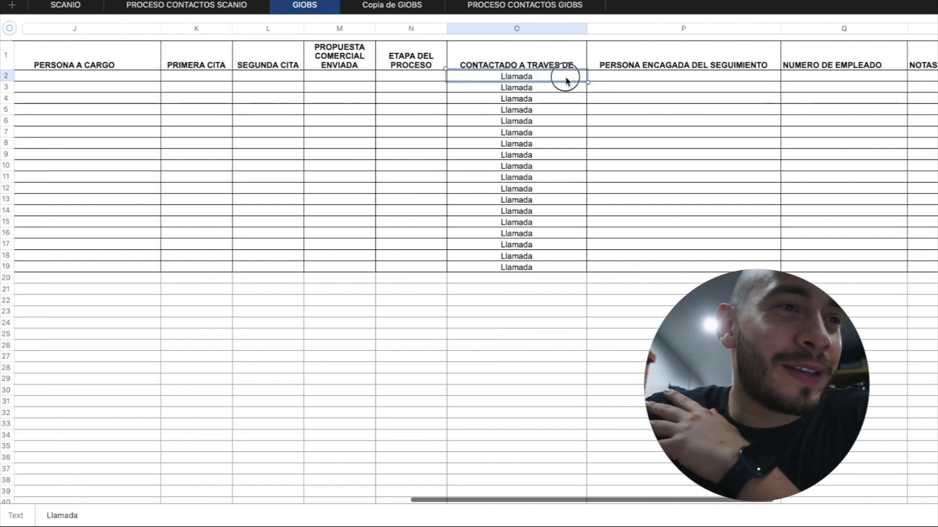
pyautogui.hscroll(2, 565, 78)
pyautogui.hscroll(5, 566, 82)
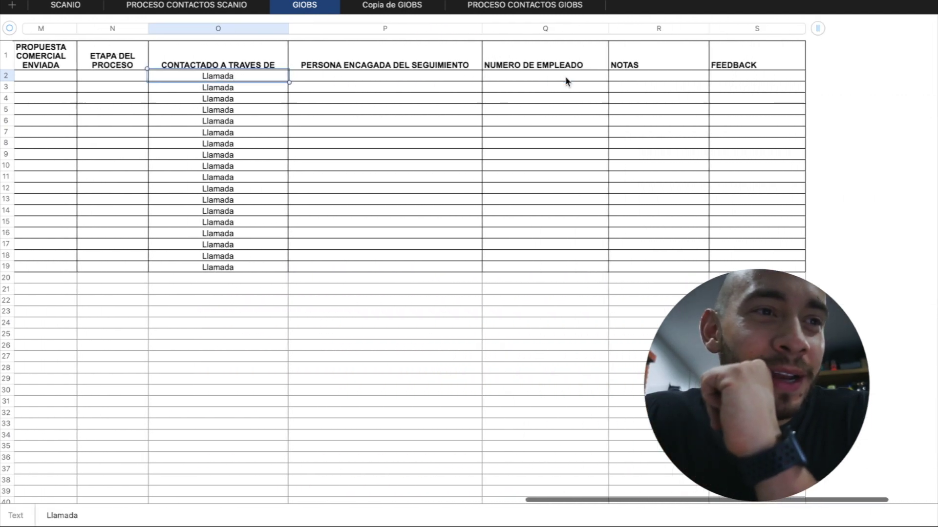
pyautogui.click(566, 79)
pyautogui.click(699, 87)
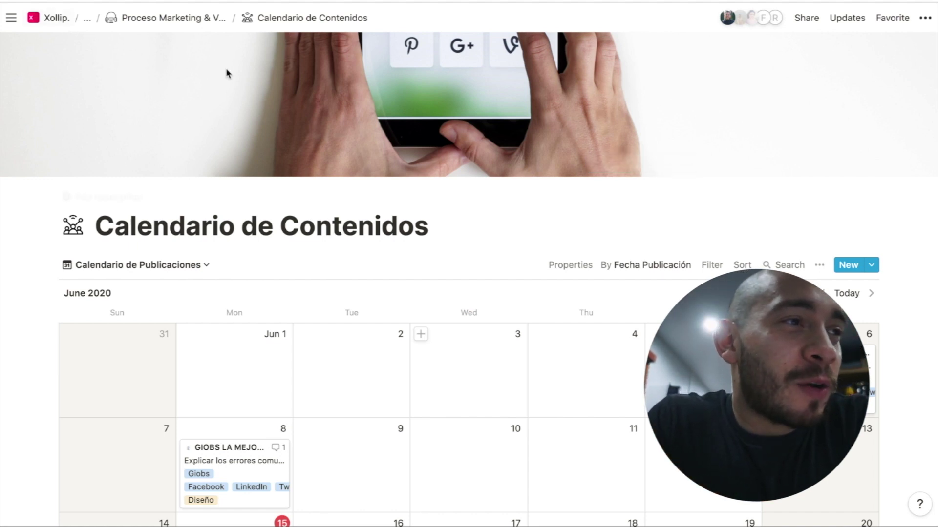
# Scroll through the June 2020 publications calendar, then return to Proceso Marketing & Ventas via the breadcrumb
pyautogui.click(238, 220)
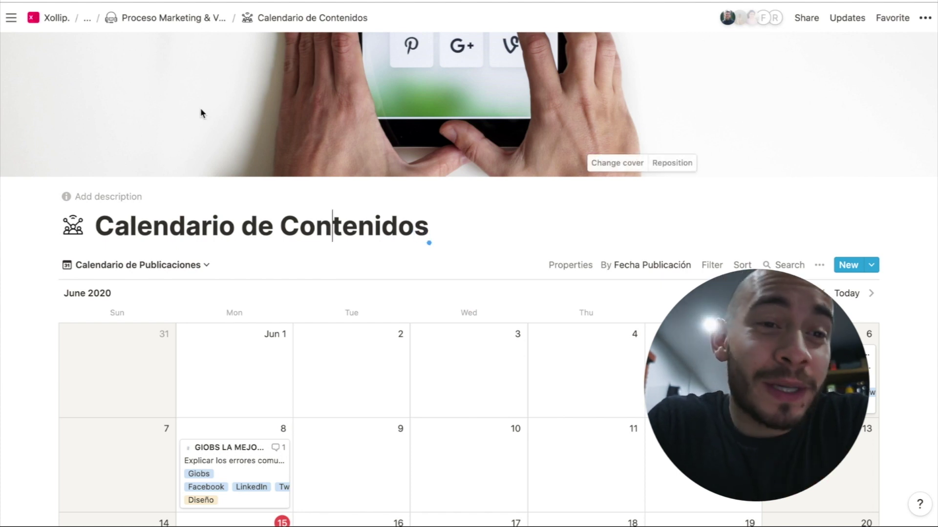
pyautogui.scroll(-5, 179, 315)
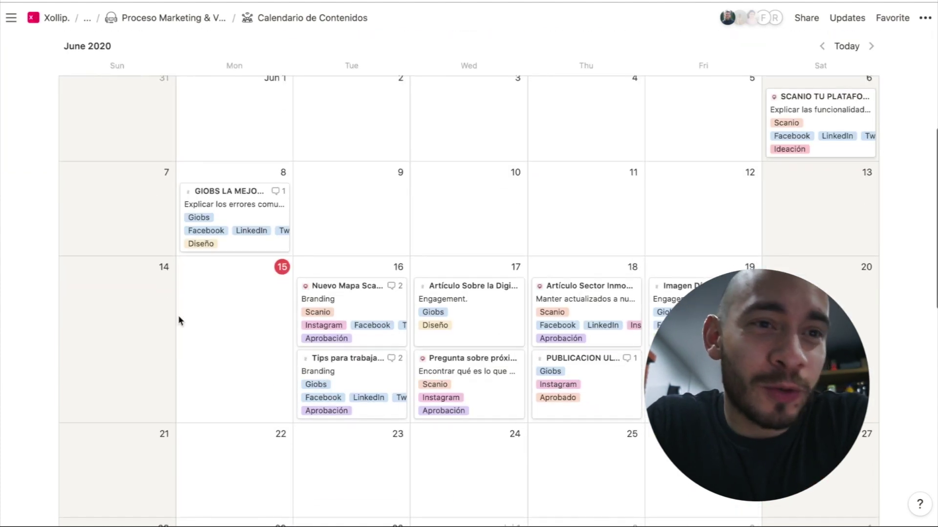
pyautogui.scroll(2, 180, 321)
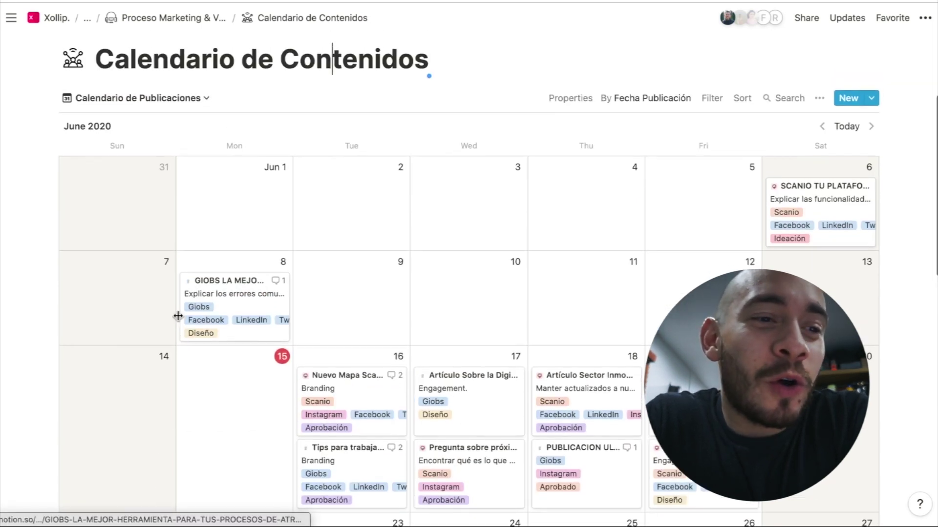
pyautogui.scroll(-3, 180, 318)
pyautogui.scroll(-2, 379, 313)
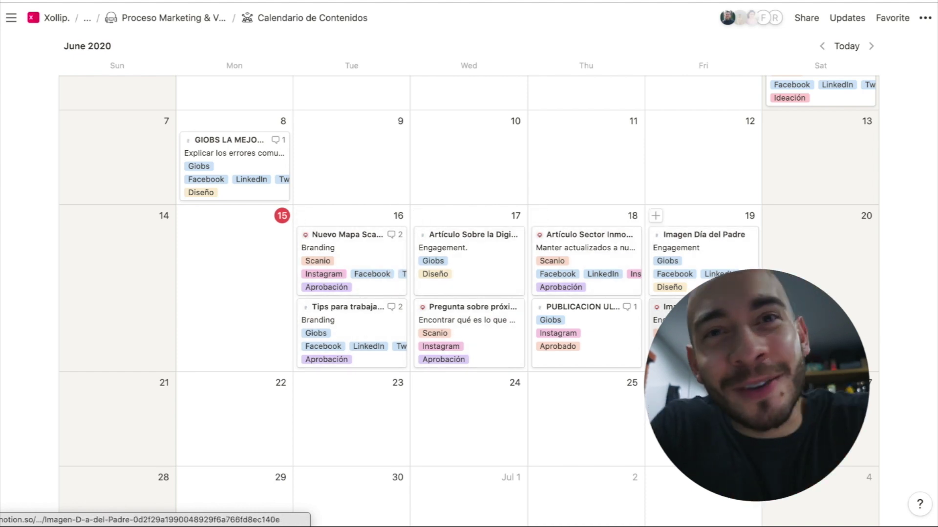
pyautogui.scroll(1, 499, 288)
pyautogui.scroll(5, 469, 293)
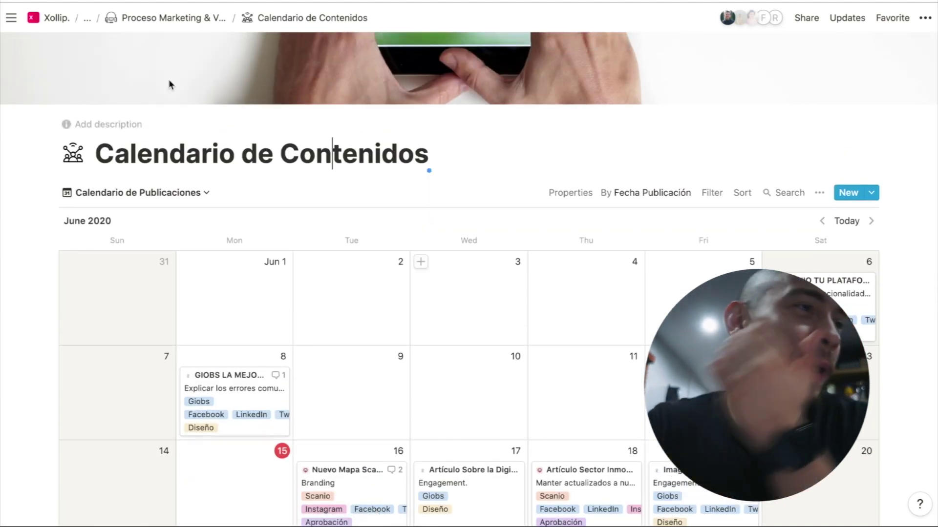
pyautogui.click(196, 28)
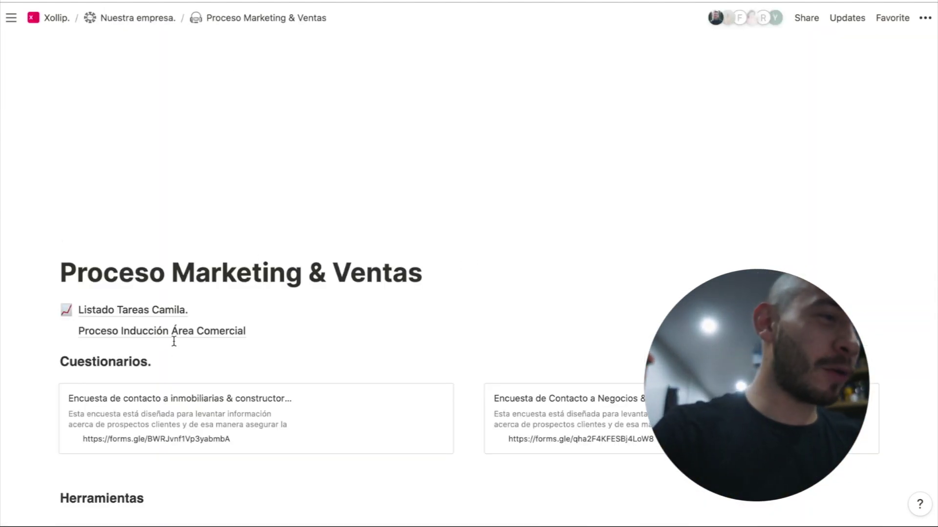
# Briefly reopen Calendario de Contenidos and come back to Proceso Marketing & Ventas
pyautogui.scroll(-2, 174, 341)
pyautogui.scroll(-4, 223, 362)
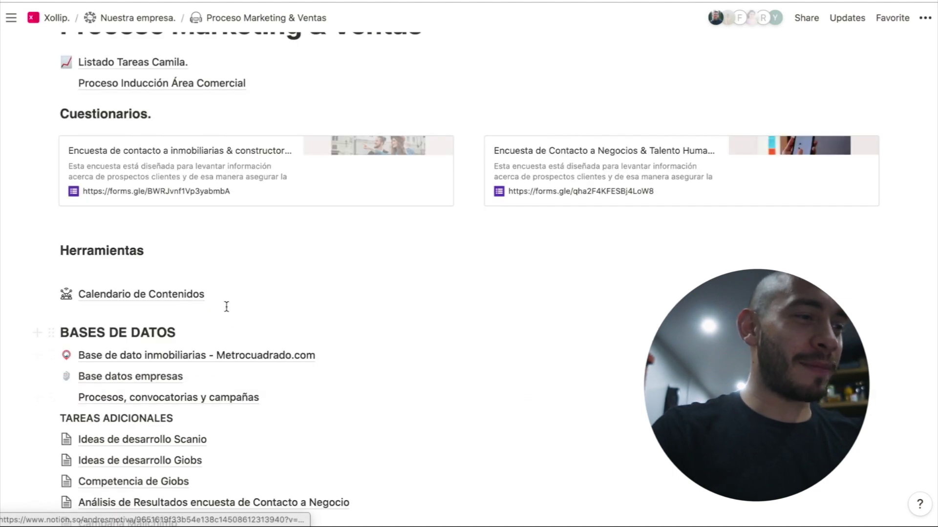
pyautogui.click(226, 295)
pyautogui.click(153, 18)
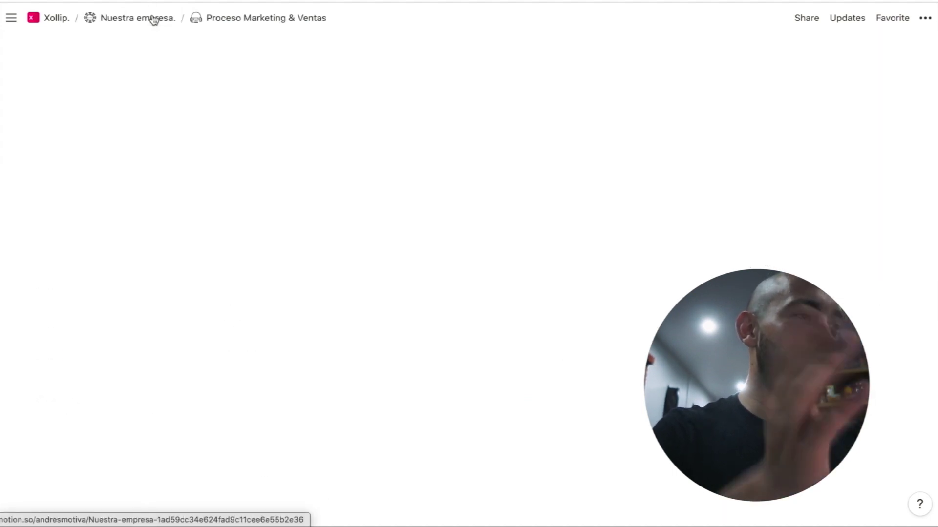
pyautogui.scroll(-7, 264, 283)
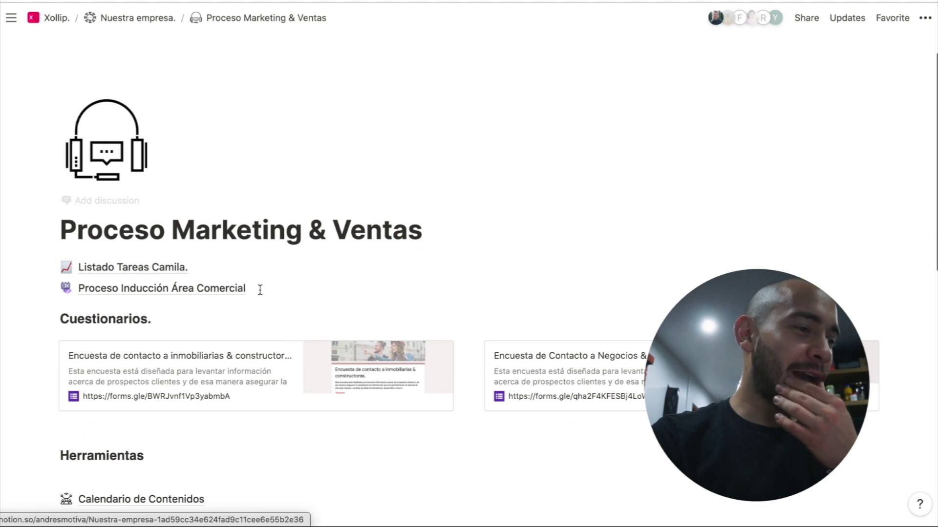
# Insert a new sub-page below Calendario de Contenidos with /page and begin its sales-funnel title
pyautogui.click(161, 239)
pyautogui.press('Return')
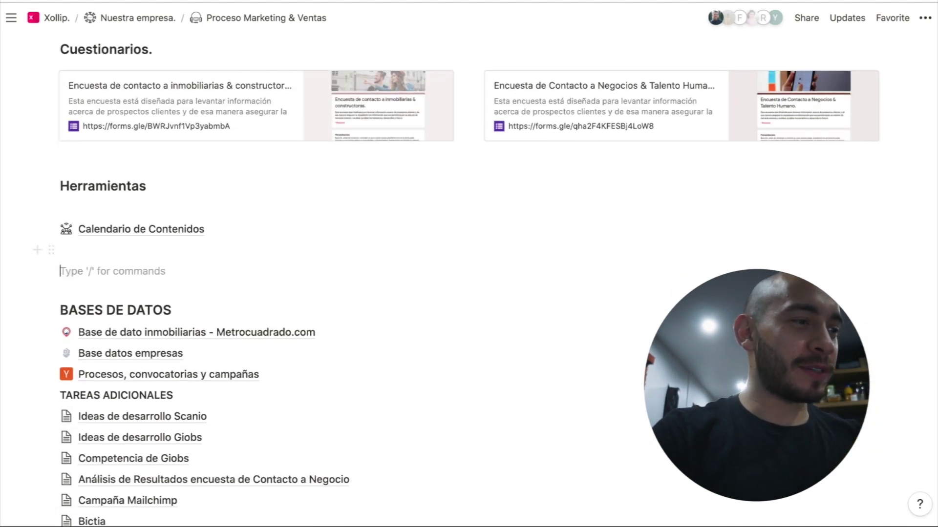
pyautogui.write('/pa')
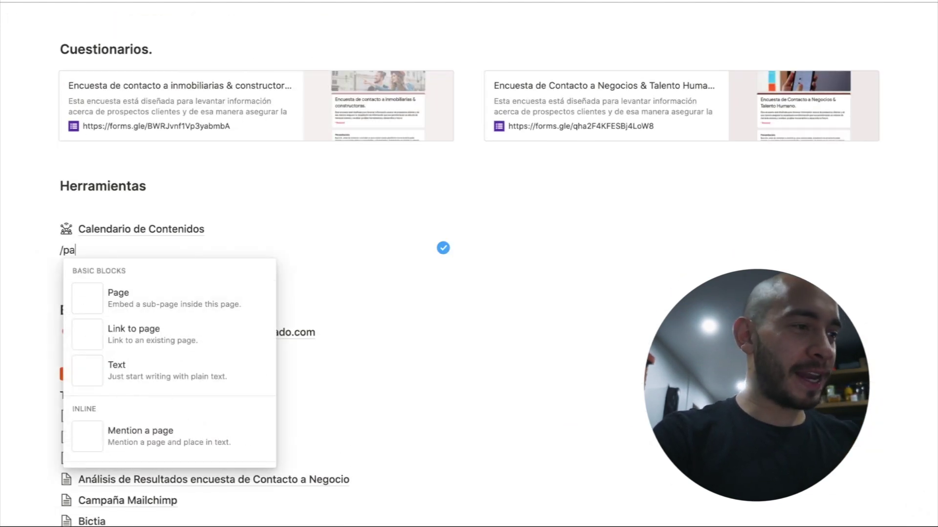
pyautogui.press('Return')
pyautogui.write('T')
pyautogui.press('BackSpace')
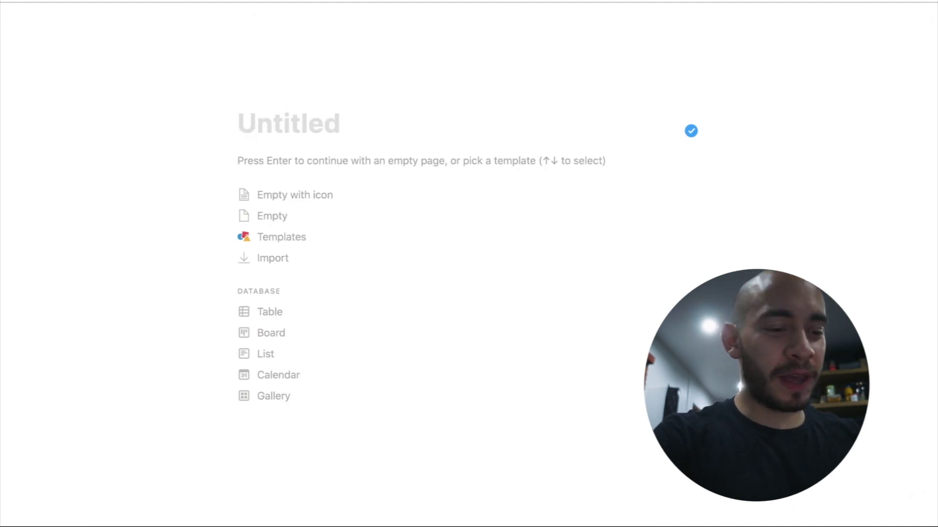
pyautogui.write('Ventas Giobs')
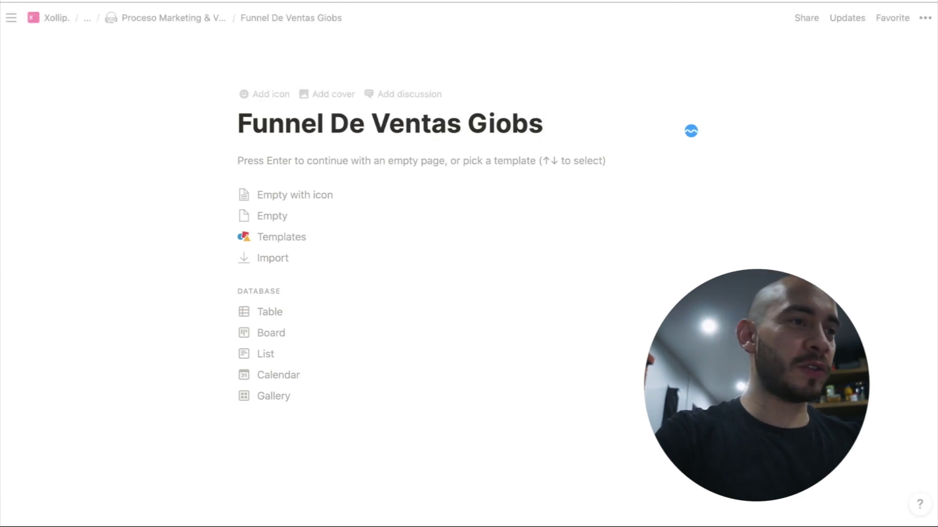
# Go to flaticon.com in a new Chrome tab
pyautogui.press('super+t')
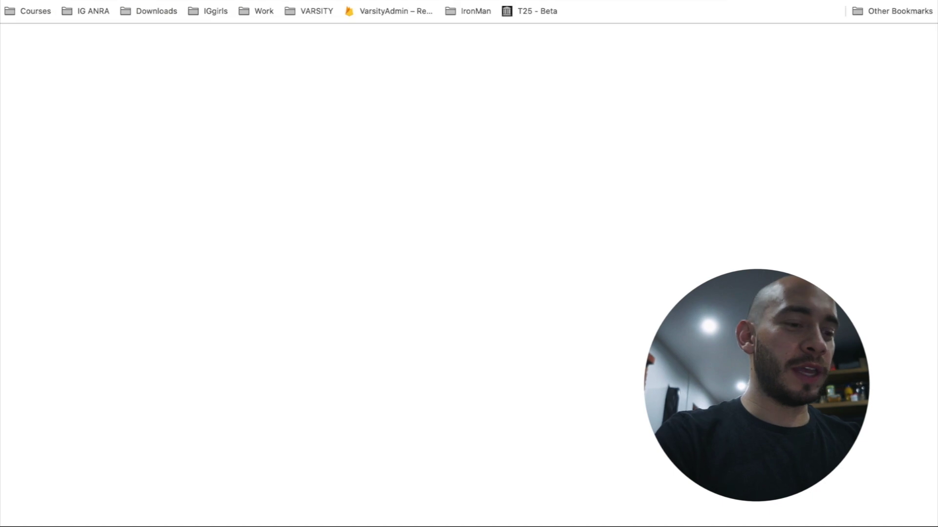
pyautogui.write('icon')
pyautogui.press('Down')
pyautogui.press('Down')
pyautogui.press('Down')
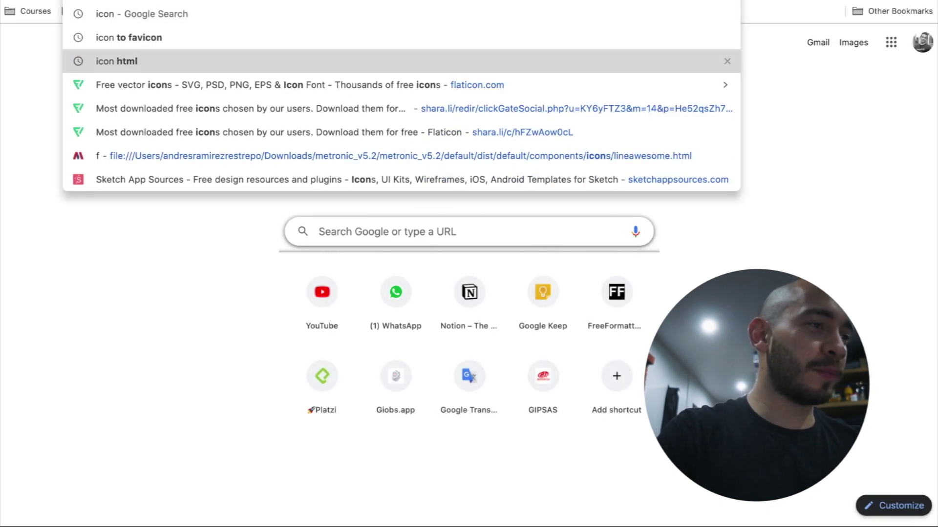
pyautogui.press('Return')
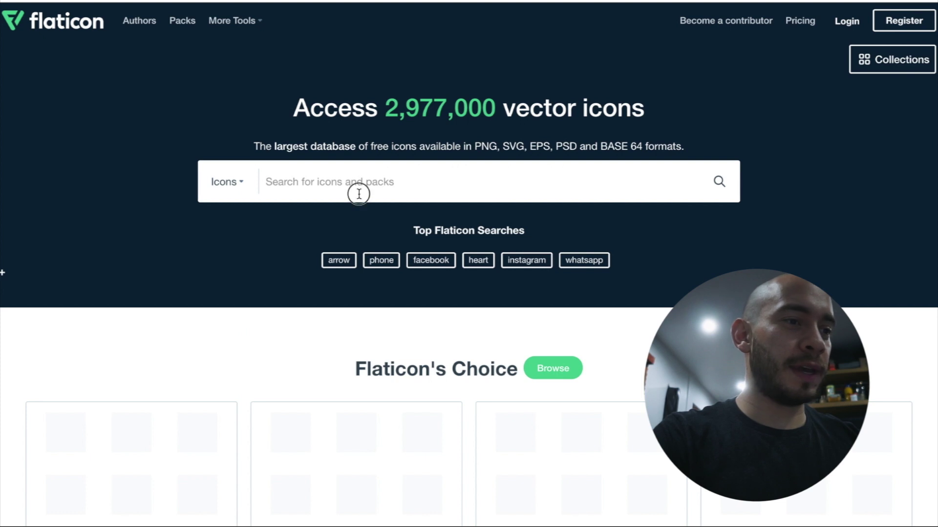
# Search Flaticon for 'sales' icons and select the search term
pyautogui.click(359, 194)
pyautogui.write('sales')
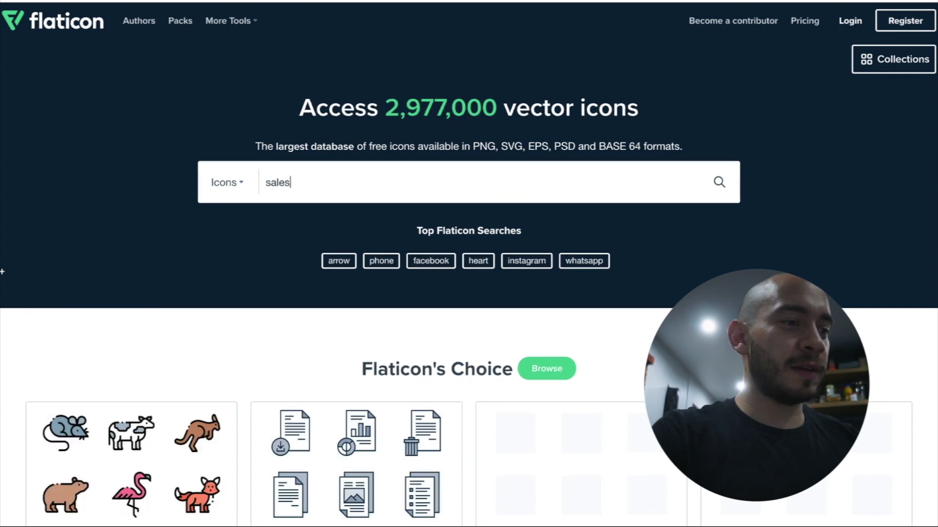
pyautogui.click(340, 231)
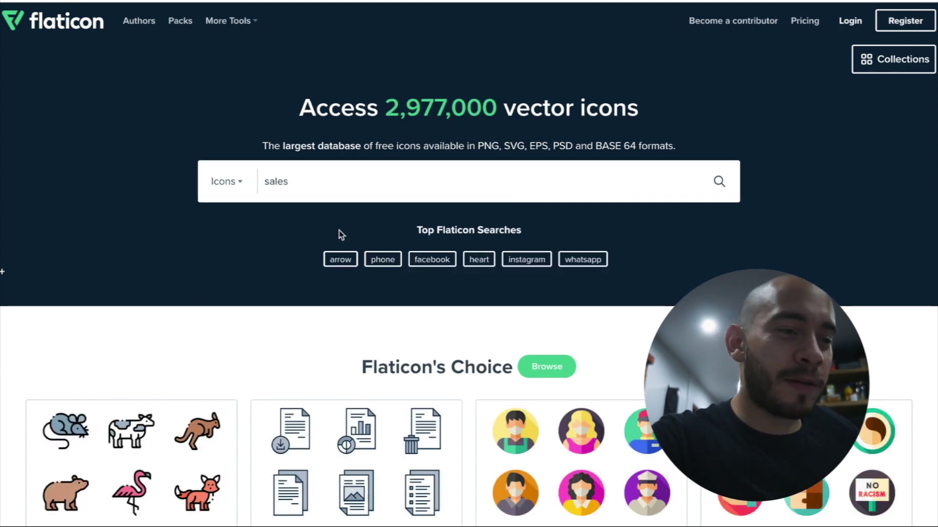
pyautogui.press('Return')
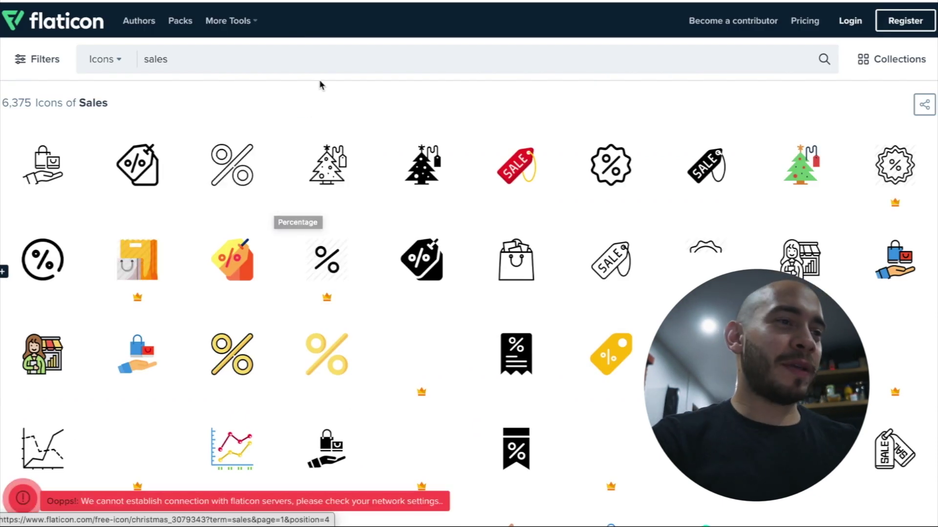
pyautogui.click(330, 59)
pyautogui.doubleClick(330, 59)
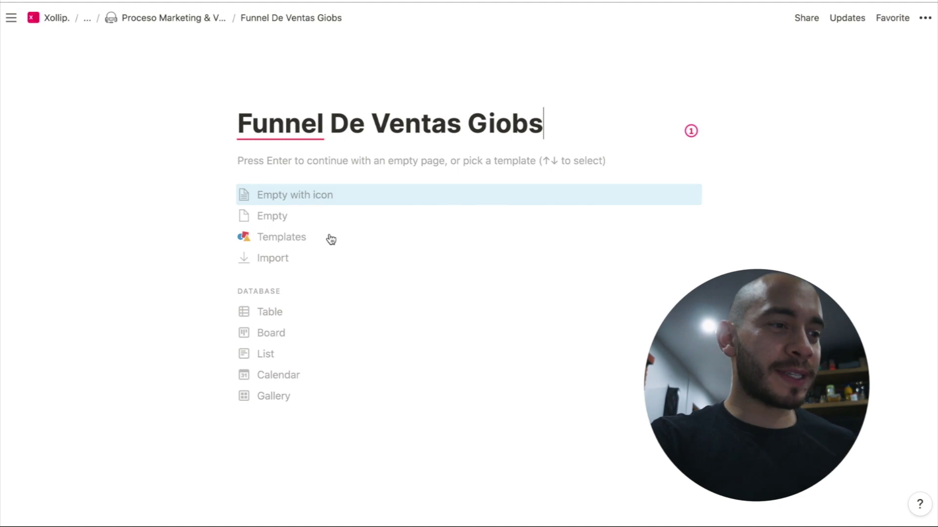
# Turn Funnel De Ventas Giobs into a table and rename its Name column to 'Nombre de la empresa'
pyautogui.click(303, 318)
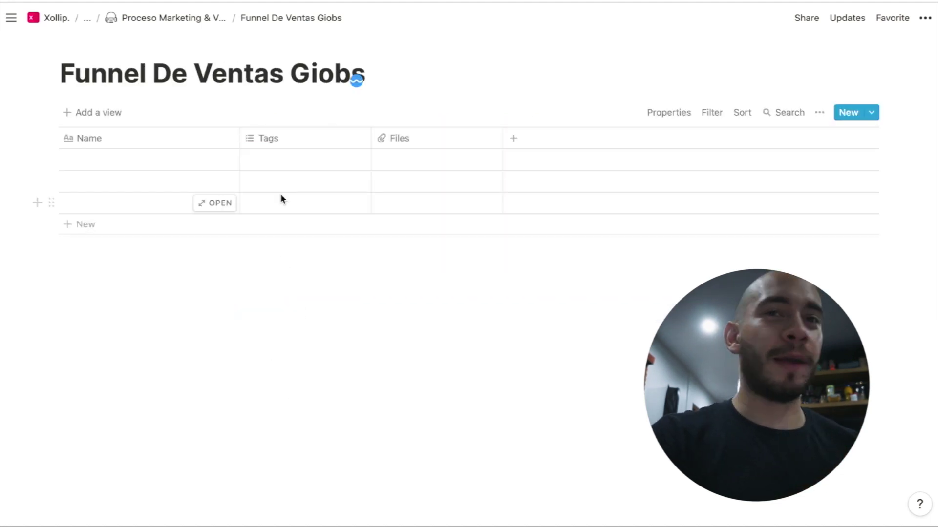
pyautogui.click(200, 143)
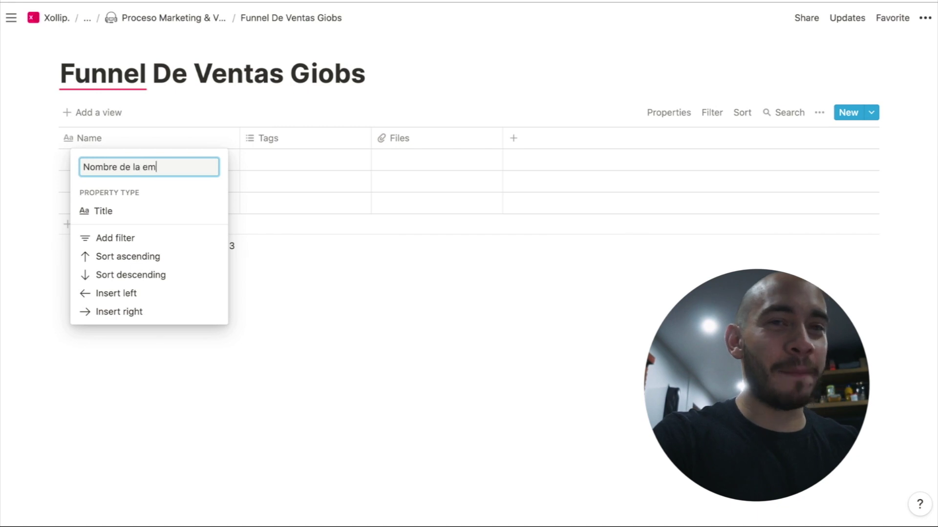
pyautogui.write('Nombre de la empresa')
pyautogui.press('Return')
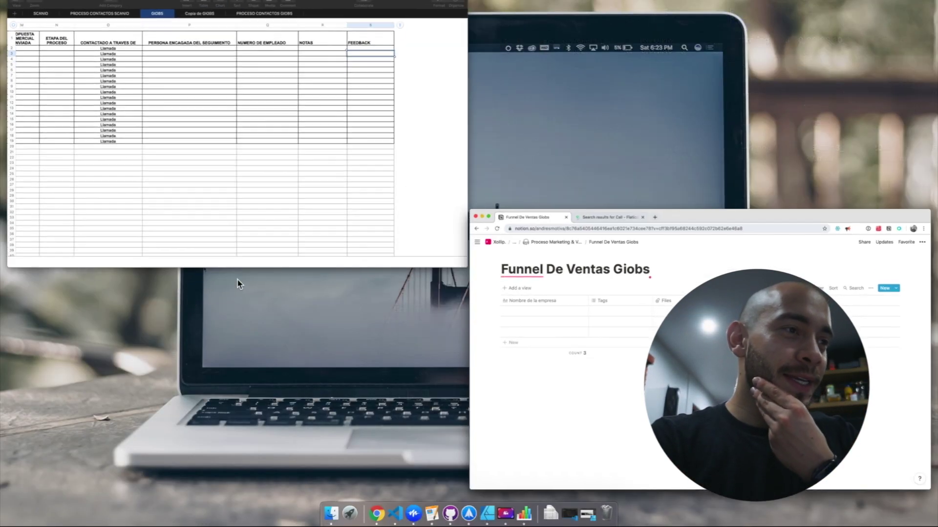
pyautogui.hscroll(-10, 256, 180)
pyautogui.hscroll(-3, 257, 185)
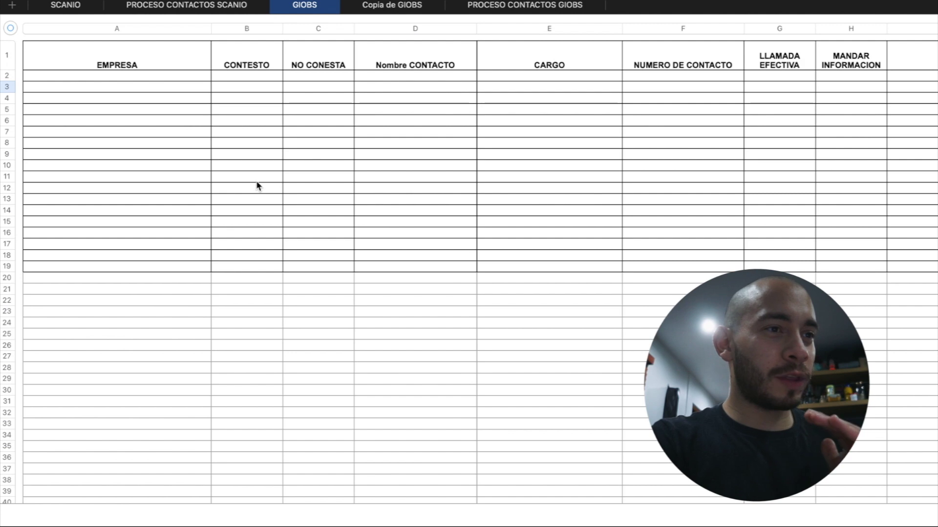
pyautogui.hscroll(4, 258, 185)
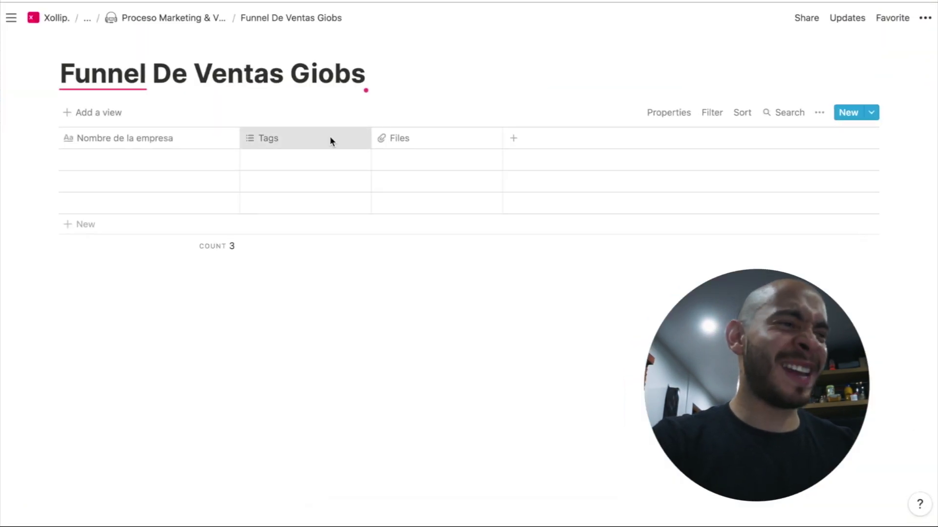
# Change the Tags column to text and rename it 'Nombre del Contacto'
pyautogui.click(329, 141)
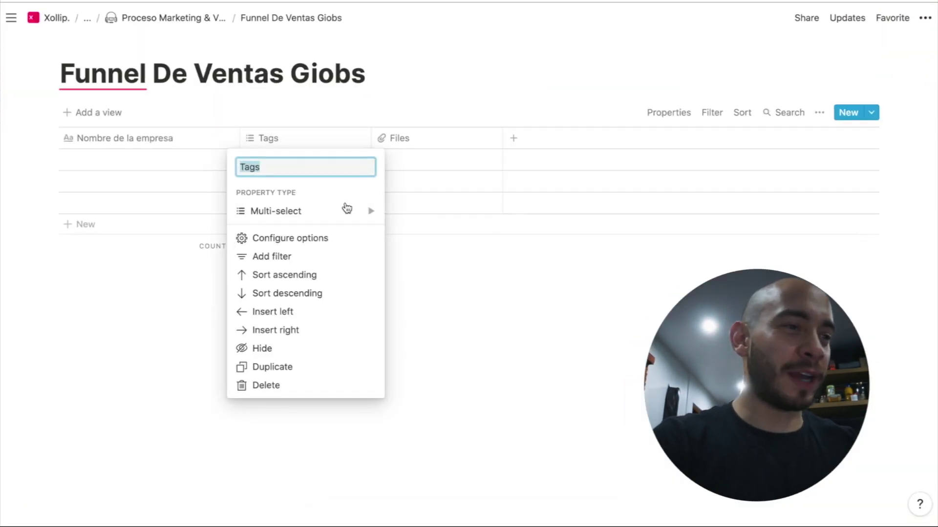
pyautogui.moveTo(345, 209)
pyautogui.click(415, 93)
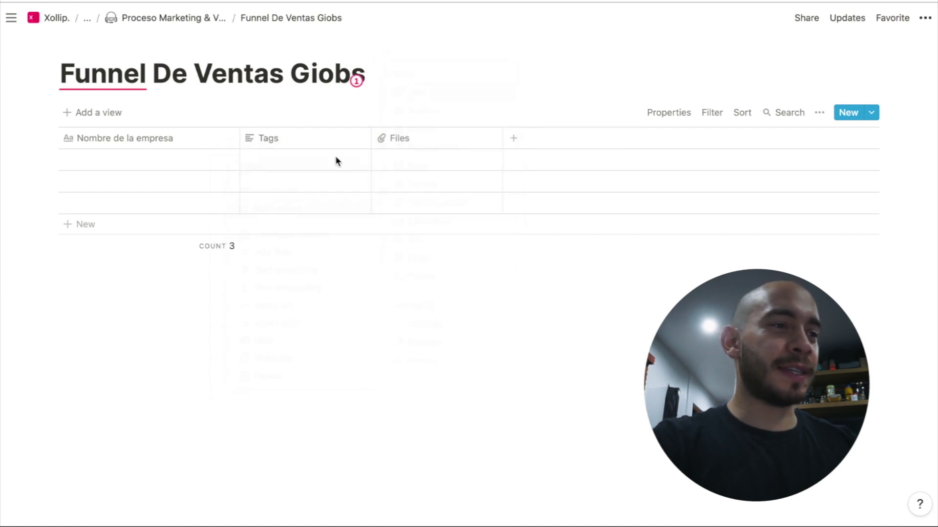
pyautogui.click(332, 143)
pyautogui.write('Nombre del Contacto')
pyautogui.press('Return')
# Change the Files column to text and rename it 'Cargo del Contacto'
pyautogui.click(402, 140)
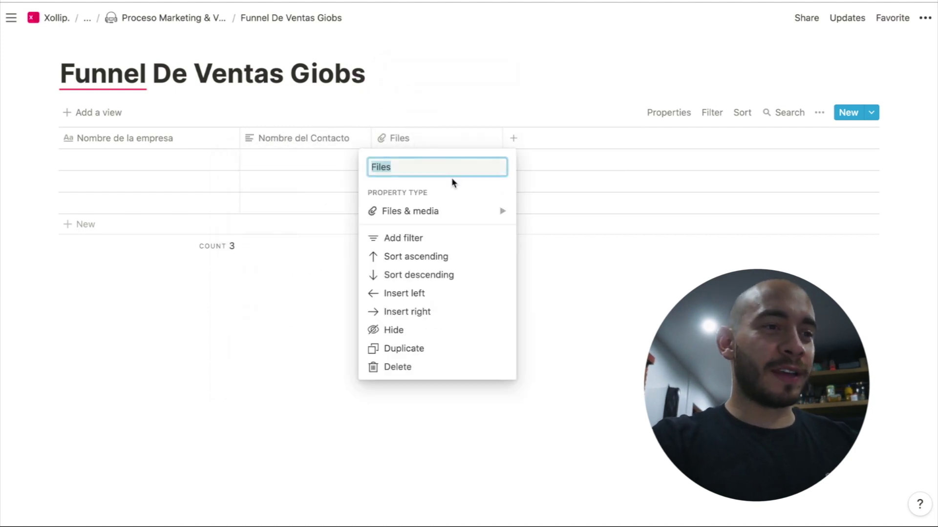
pyautogui.moveTo(456, 214)
pyautogui.click(570, 90)
pyautogui.click(476, 155)
pyautogui.press('Escape')
pyautogui.click(451, 142)
pyautogui.write('Car')
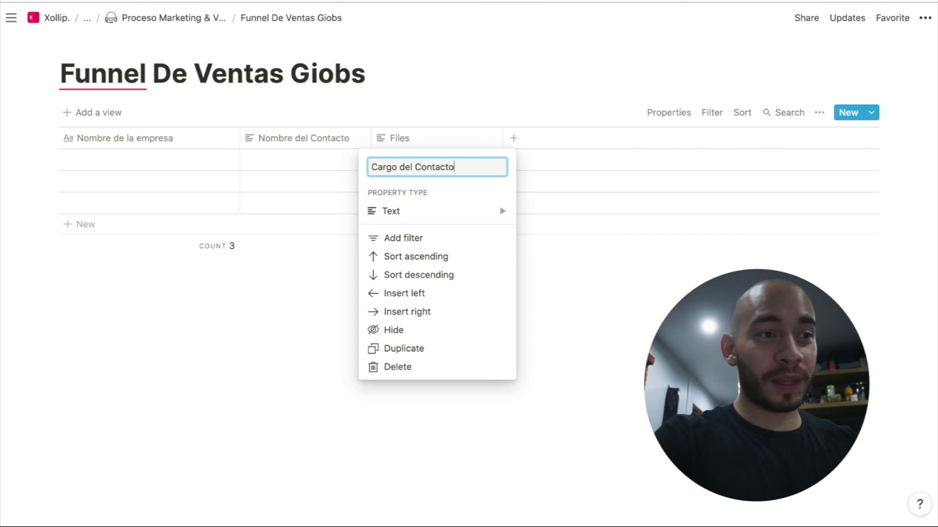
pyautogui.write('go del Contacto')
pyautogui.press('Return')
# Add an email column, Email del Contacto
pyautogui.click(512, 139)
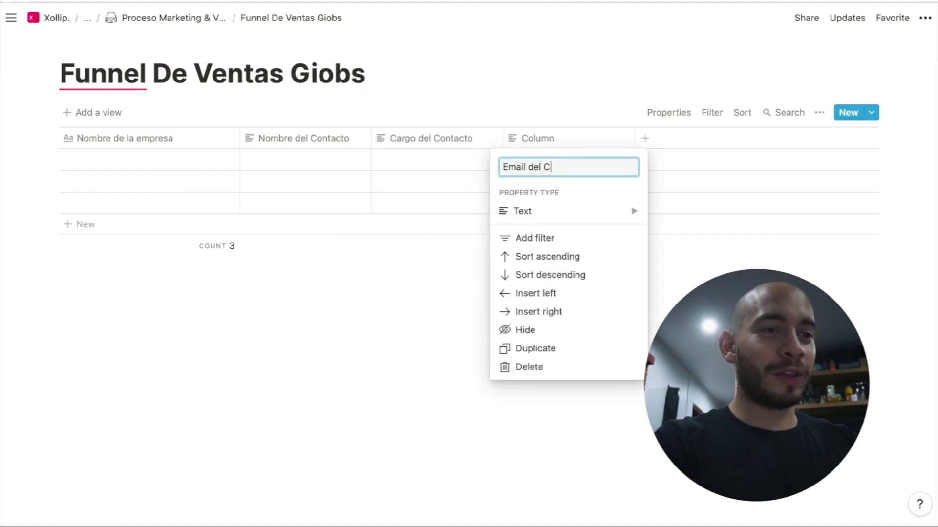
pyautogui.moveTo(611, 211)
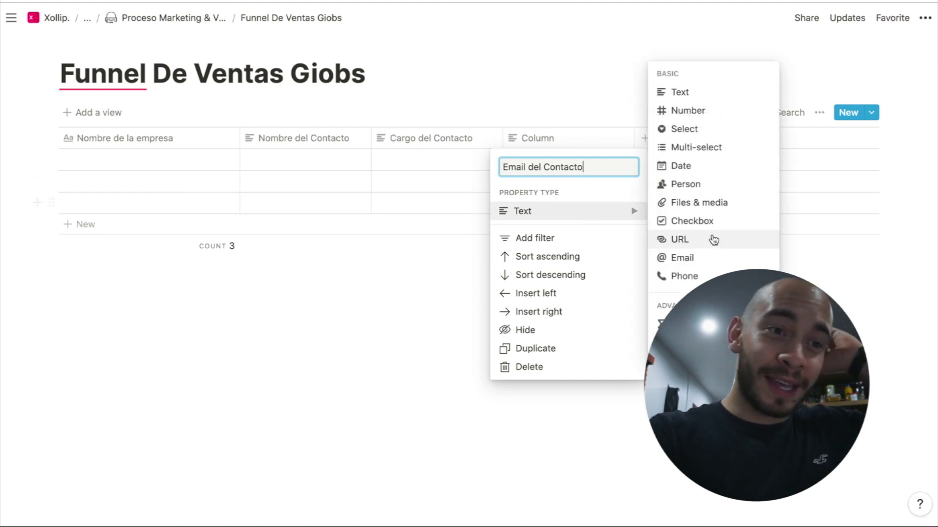
pyautogui.click(709, 259)
pyautogui.click(643, 190)
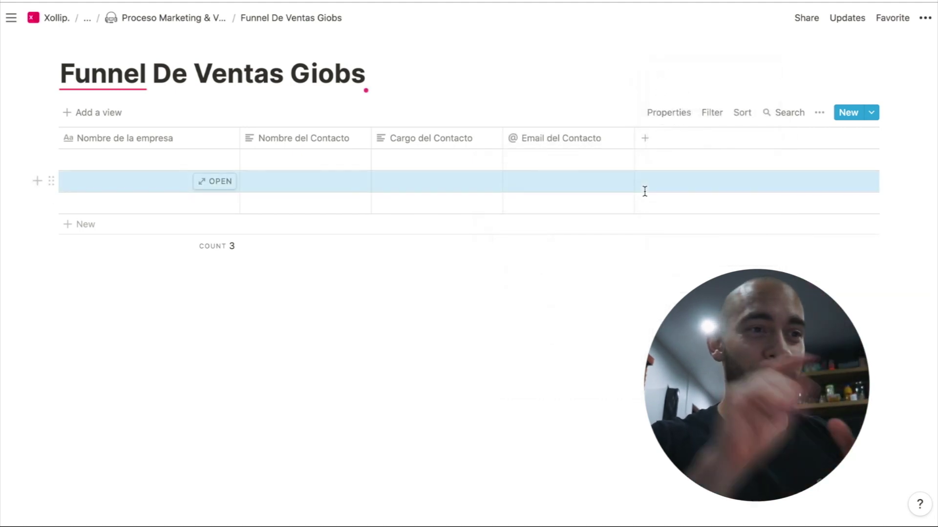
# Add a phone column named 'Telefono del Contacto'
pyautogui.click(645, 139)
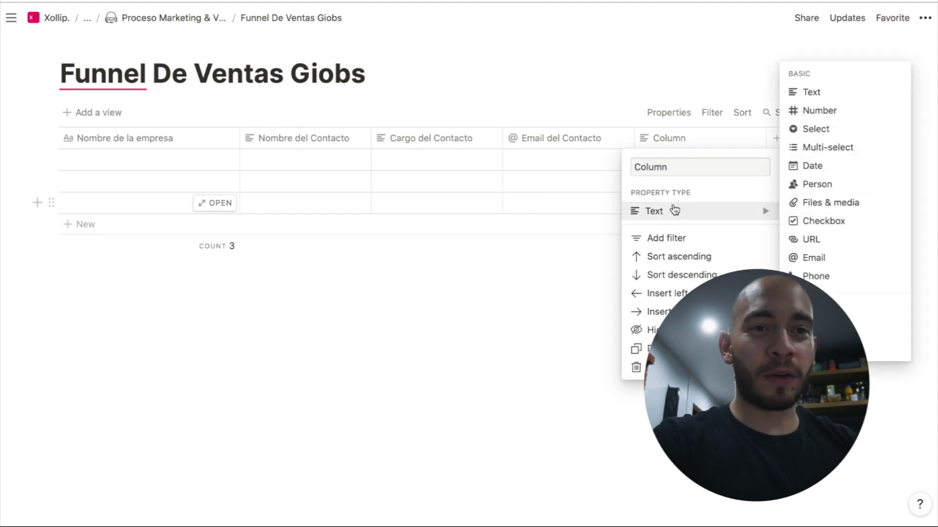
pyautogui.moveTo(714, 214)
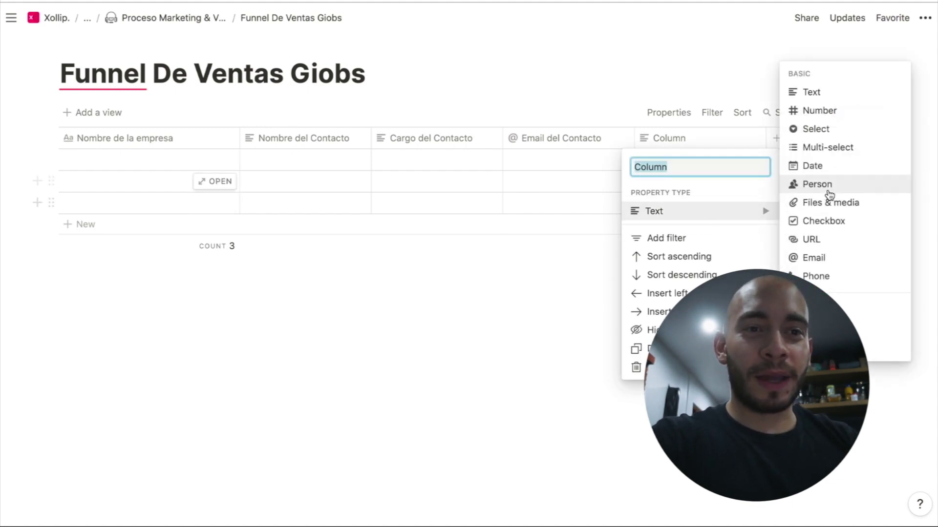
pyautogui.click(830, 275)
pyautogui.click(699, 144)
pyautogui.write('Tel')
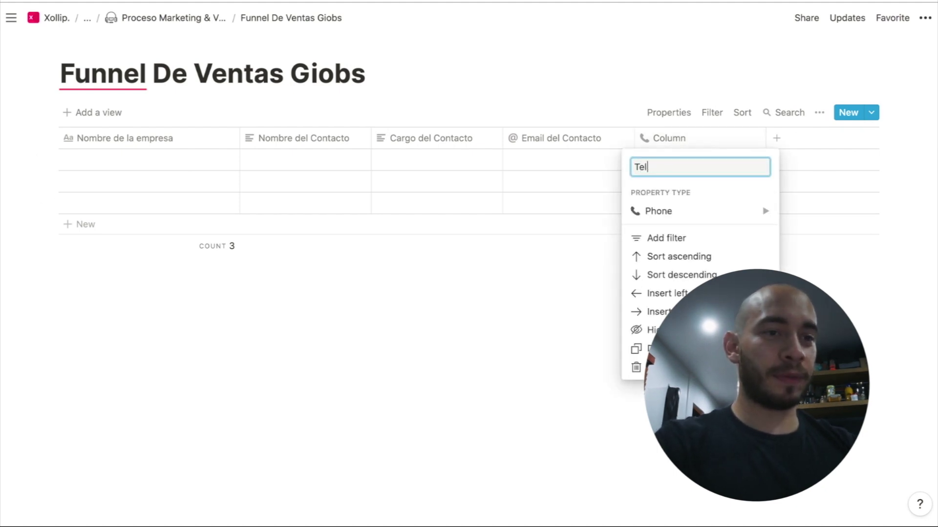
pyautogui.write('efono del Contac')
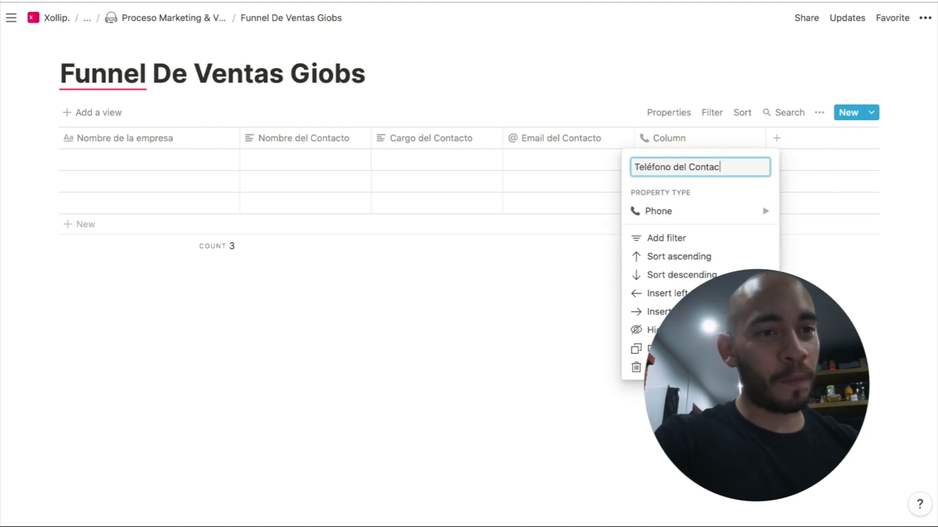
pyautogui.write('to')
pyautogui.press('Return')
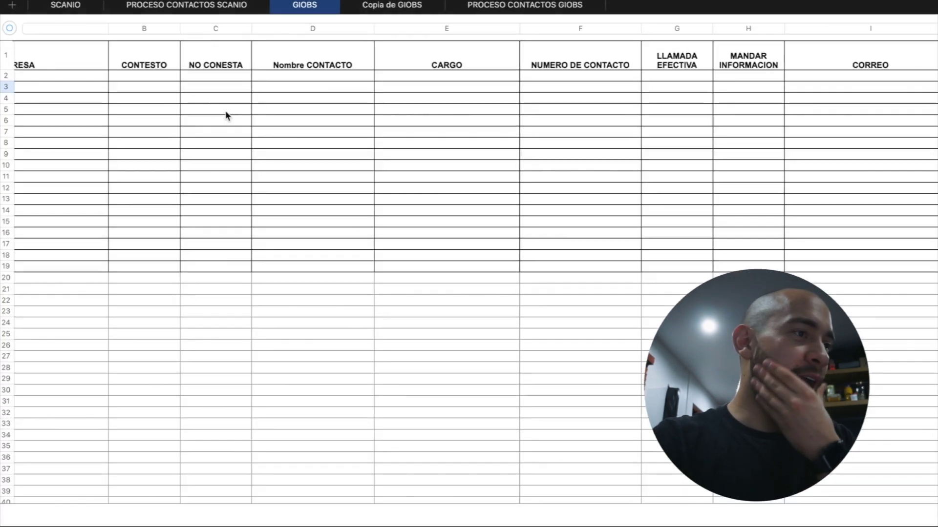
pyautogui.hscroll(-3, 227, 116)
# Select the EMPRESA, Nombre CONTACTO, CARGO, NUMERO DE CONTACTO and CORREO columns
pyautogui.click(128, 25)
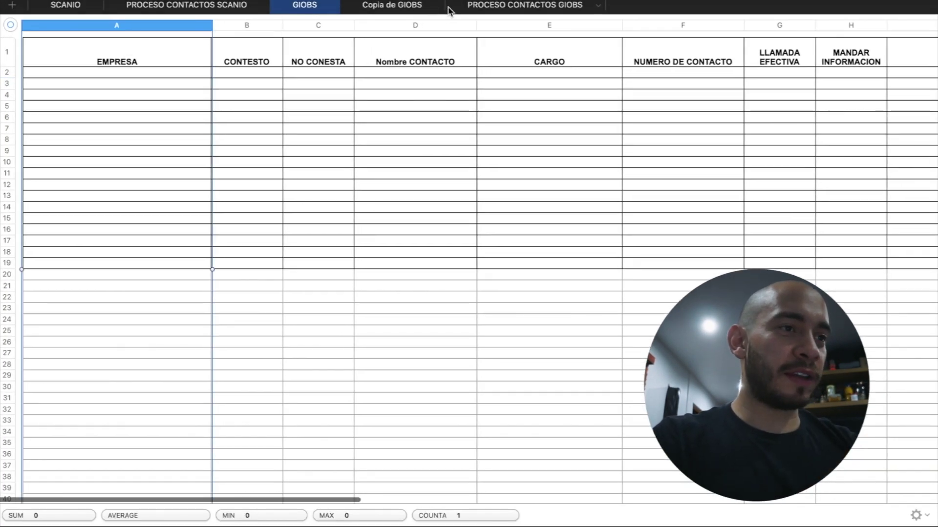
pyautogui.keyDown('super'); pyautogui.click(386, 37); pyautogui.keyUp('super')
pyautogui.keyDown('super'); pyautogui.click(524, 34); pyautogui.keyUp('super')
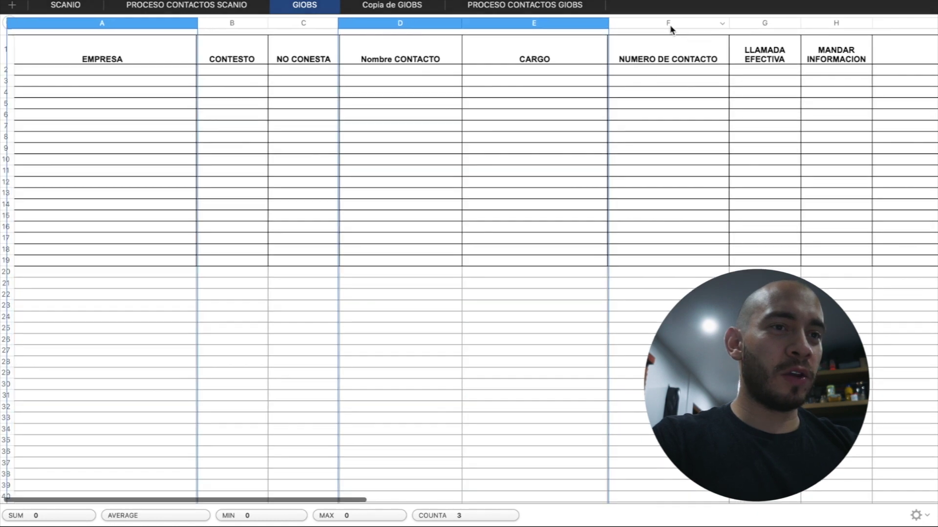
pyautogui.keyDown('super'); pyautogui.click(670, 25); pyautogui.keyUp('super')
pyautogui.hscroll(5, 669, 24)
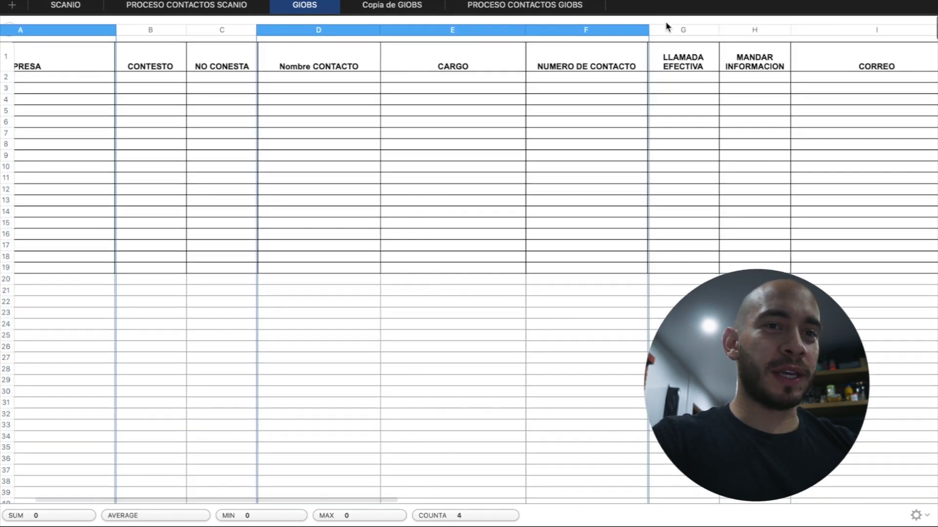
pyautogui.keyDown('super'); pyautogui.click(768, 28); pyautogui.keyUp('super')
# Give the selected columns red borders and red fill, then hide the Format inspector
pyautogui.press('alt+super+i')
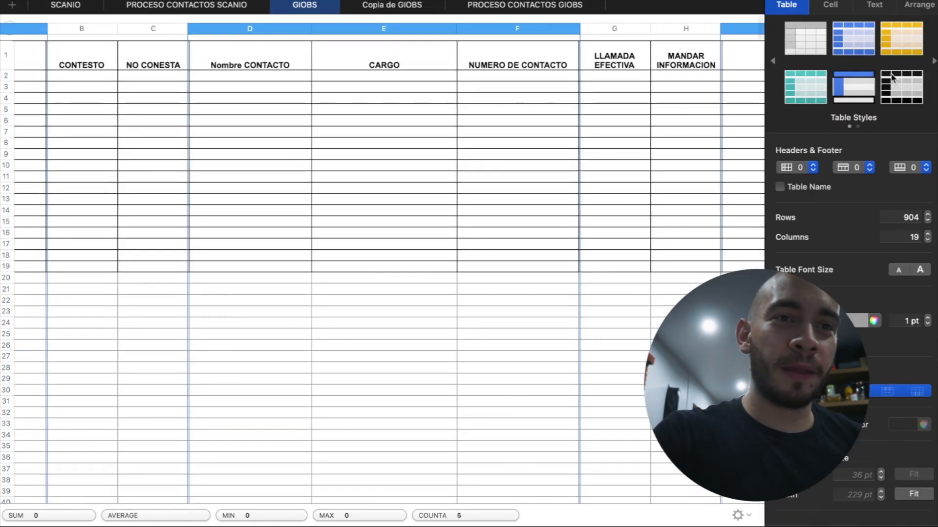
pyautogui.click(831, 4)
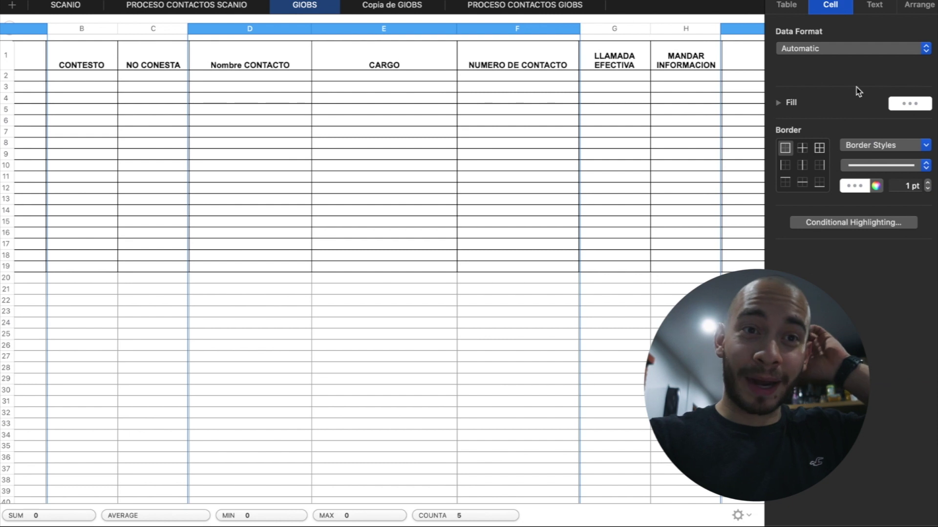
pyautogui.click(863, 186)
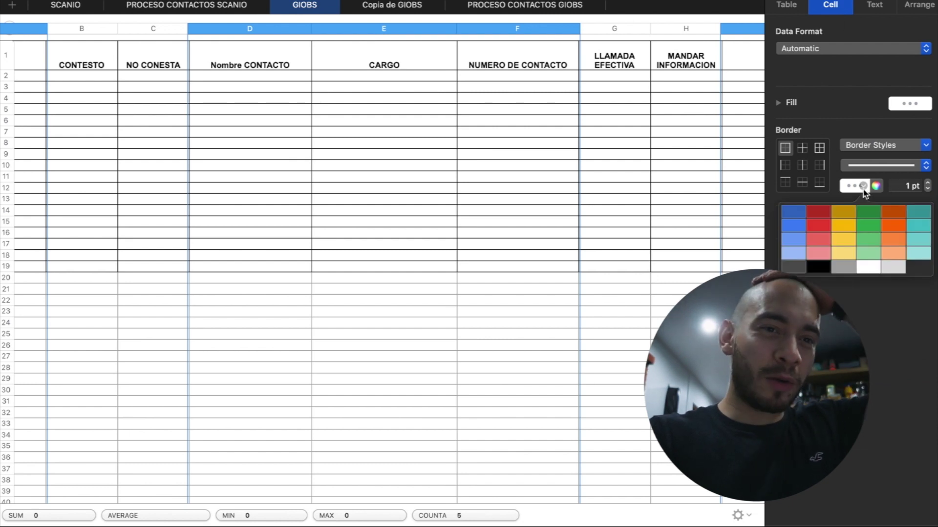
pyautogui.click(818, 226)
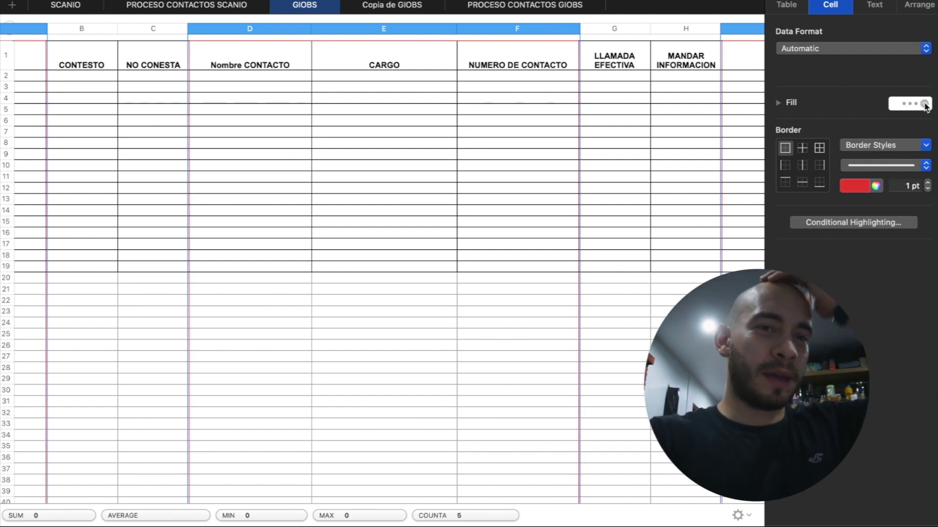
pyautogui.click(924, 104)
pyautogui.click(815, 190)
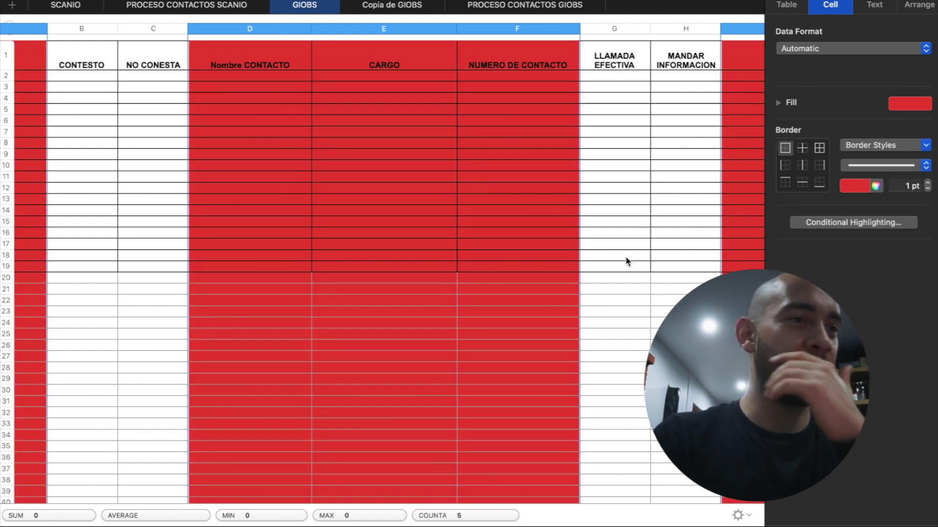
pyautogui.scroll(-5, 626, 259)
pyautogui.scroll(5, 626, 261)
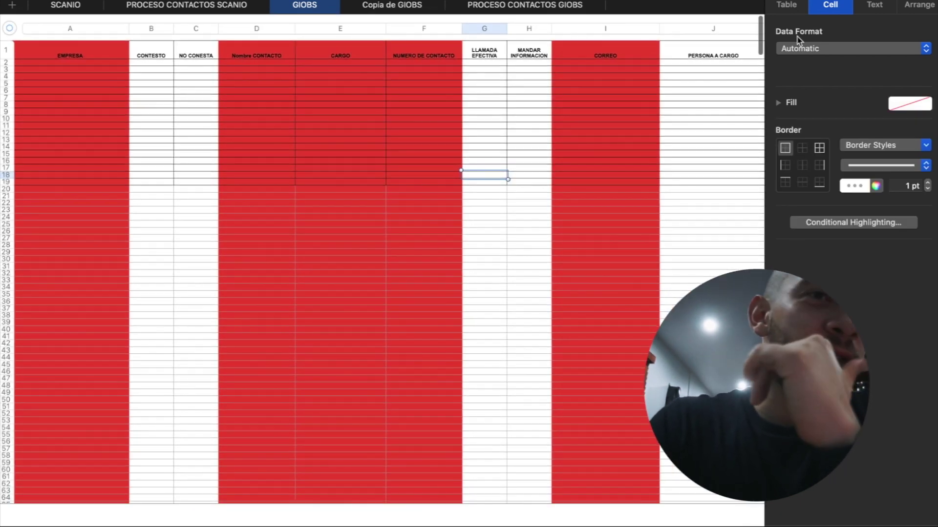
pyautogui.press('alt+super+i')
pyautogui.hscroll(2, 688, 251)
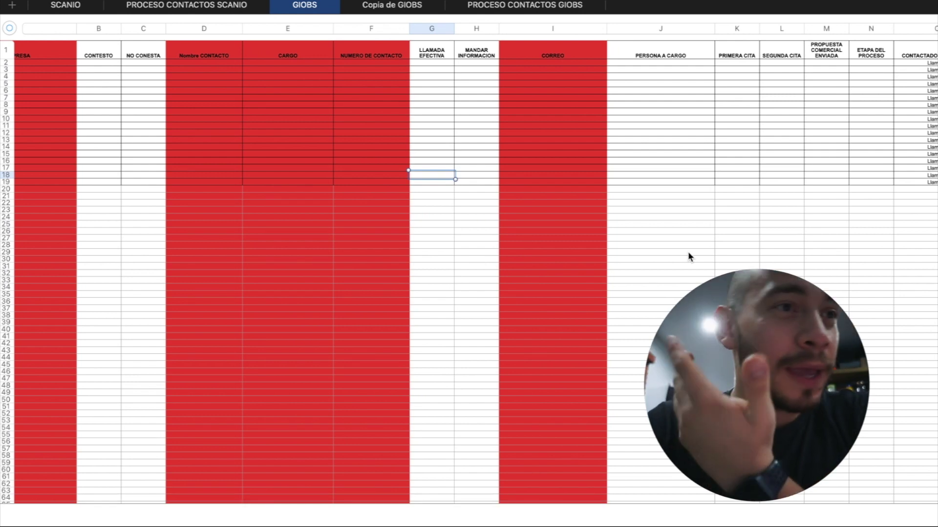
# Look through the Copia de GIOBS, PROCESO CONTACTOS SCANIO and SCANIO sheets
pyautogui.click(380, 4)
pyautogui.click(305, 6)
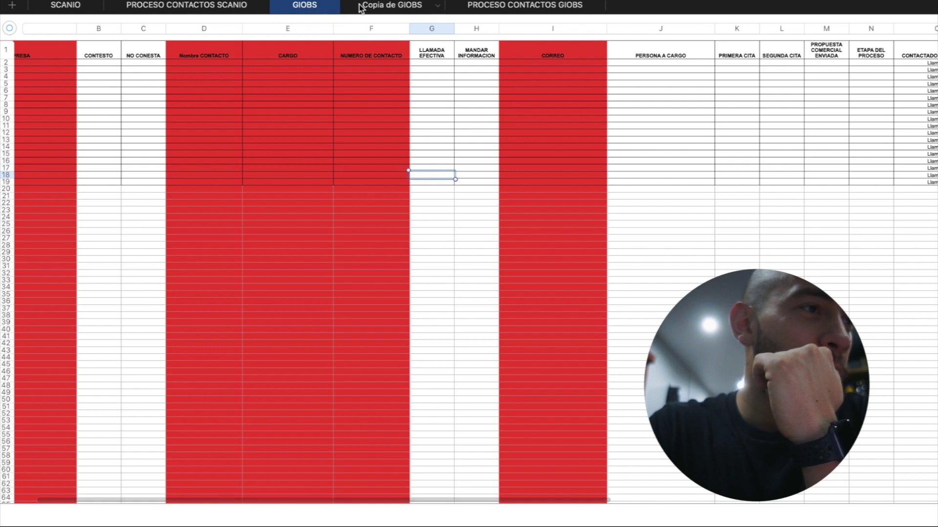
pyautogui.click(218, 9)
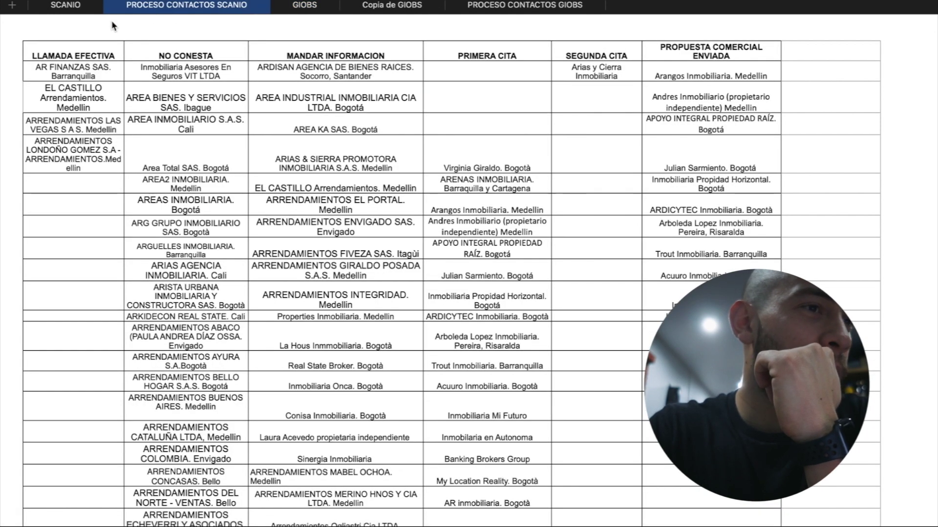
pyautogui.click(65, 7)
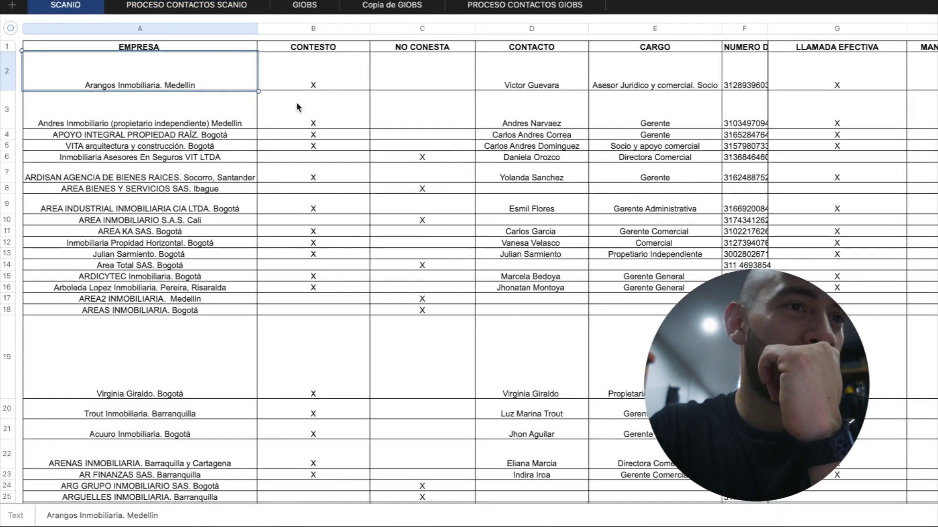
pyautogui.hscroll(7, 596, 78)
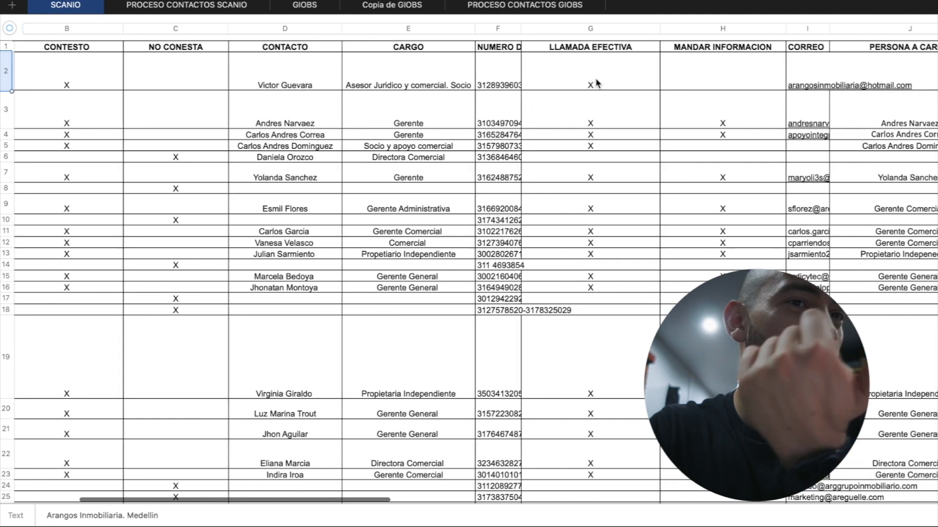
pyautogui.hscroll(1, 595, 81)
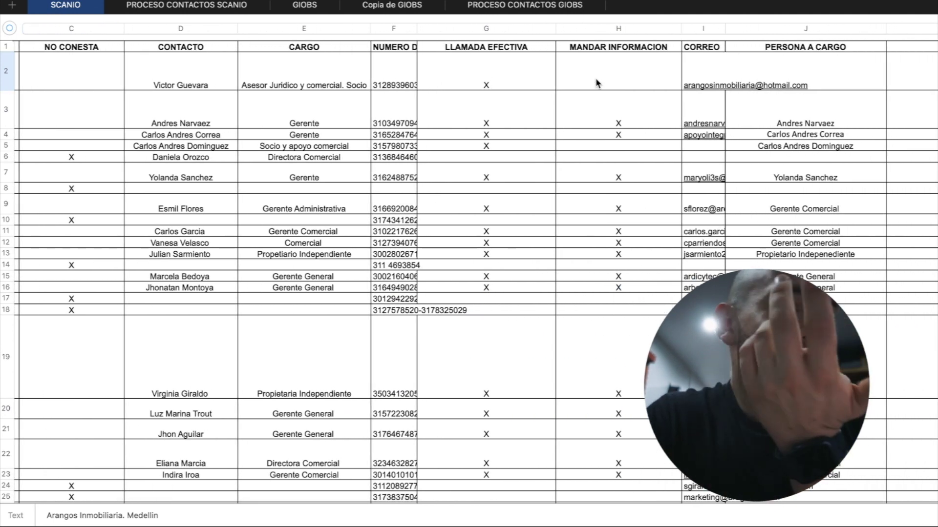
# Check the PROCESO CONTACTOS GIOBS and GIOBS sheets, then start a new property column in the Notion table
pyautogui.click(502, 5)
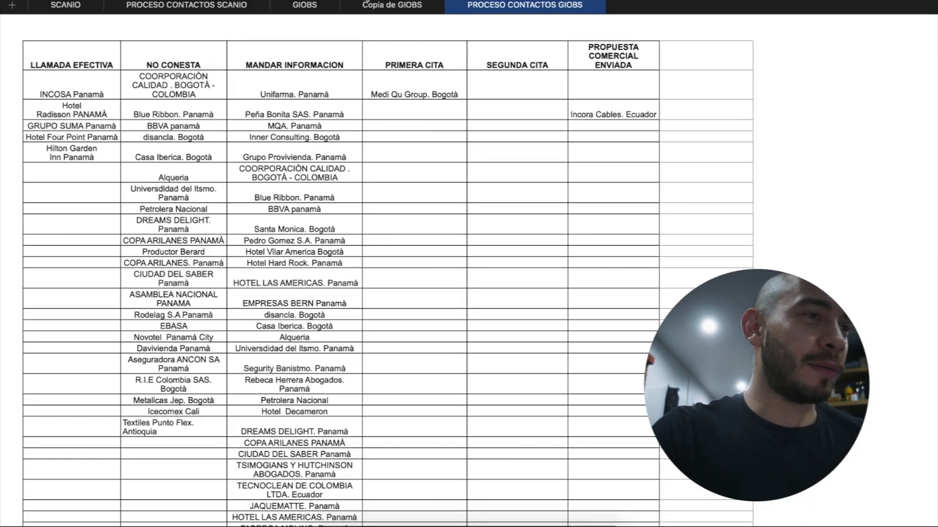
pyautogui.click(315, 9)
pyautogui.hscroll(5, 477, 130)
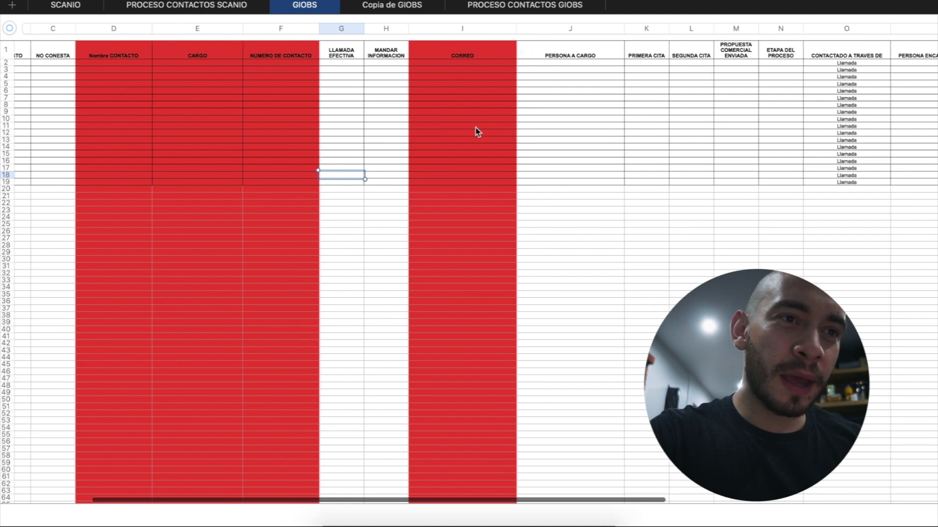
pyautogui.hscroll(1, 477, 130)
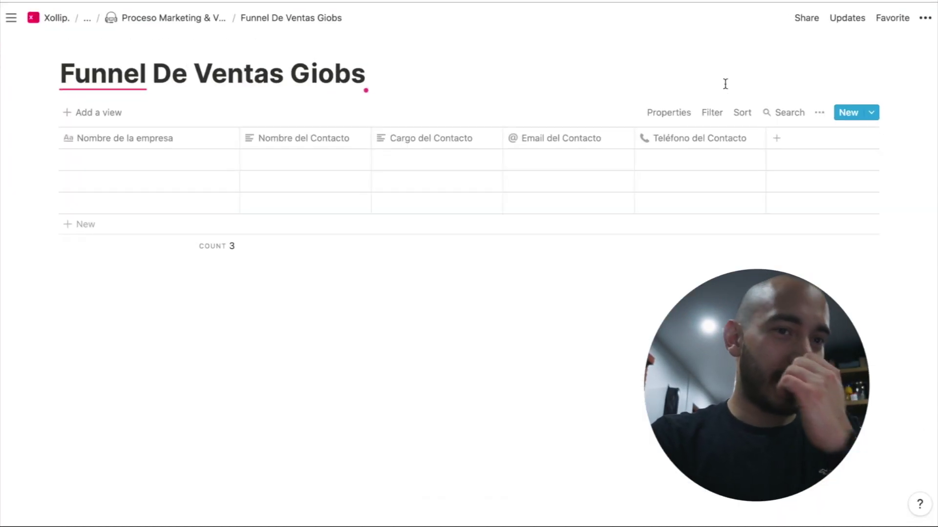
pyautogui.click(774, 138)
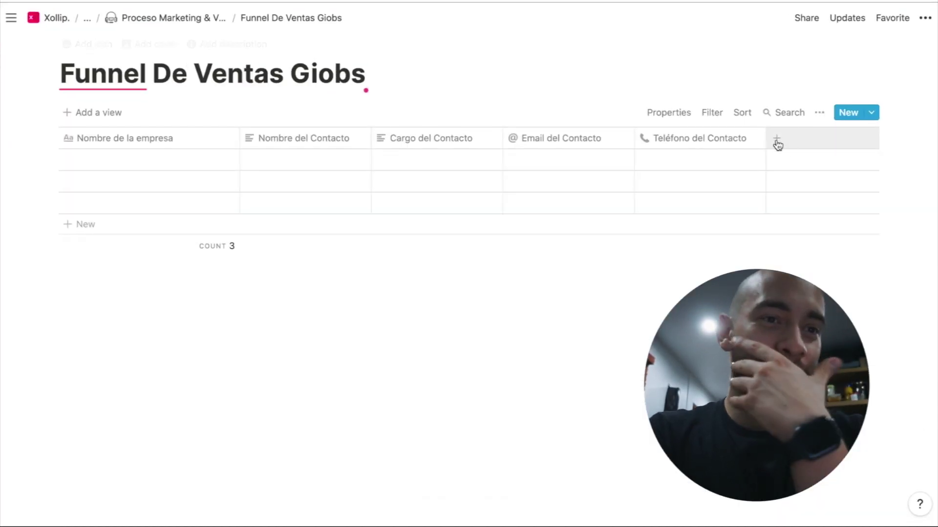
# Add a checkbox property named Interesado to the table
pyautogui.click(782, 210)
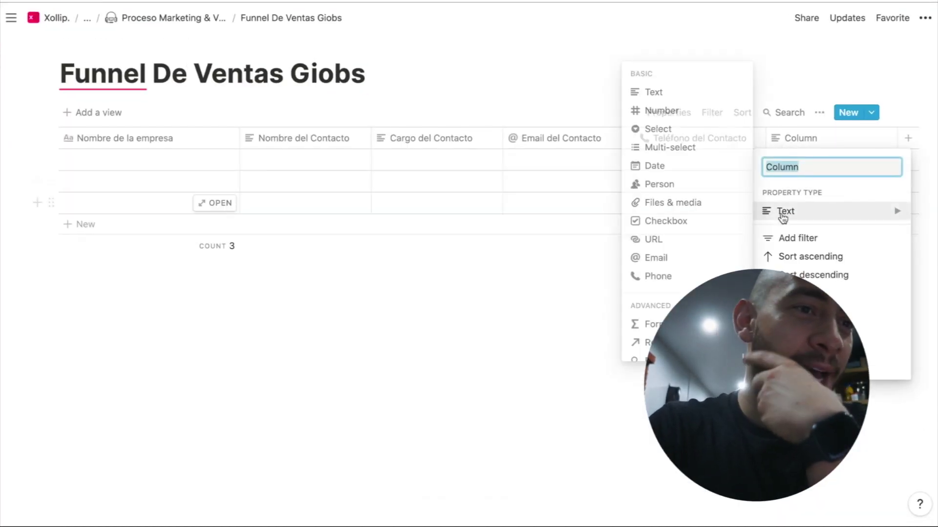
pyautogui.click(661, 227)
pyautogui.click(806, 142)
pyautogui.write('I')
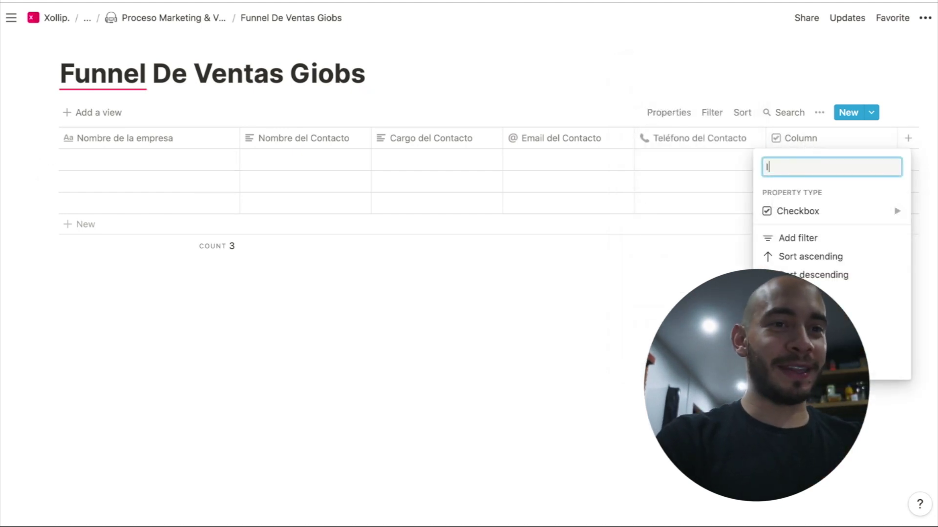
pyautogui.write('nteresado')
pyautogui.press('Return')
# Add a second checkbox property named 'No Inte'
pyautogui.hscroll(2, 879, 135)
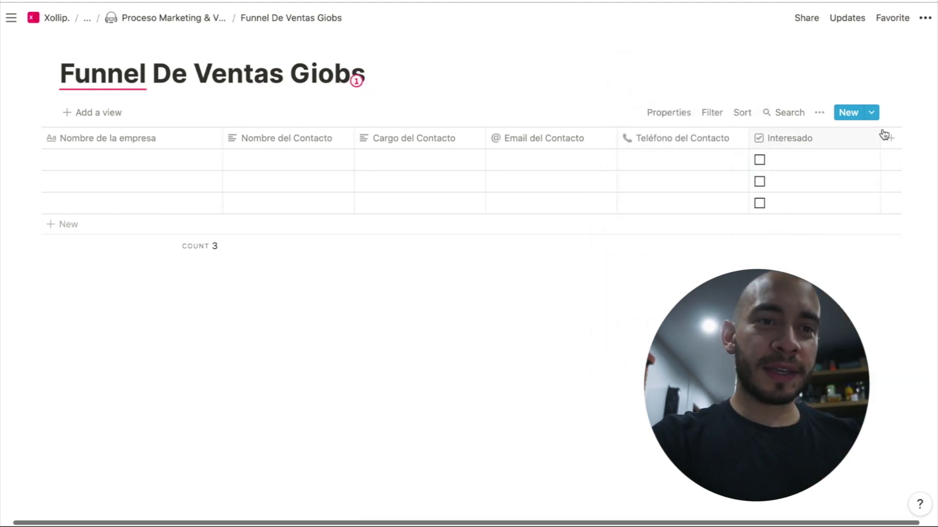
pyautogui.click(863, 138)
pyautogui.click(859, 209)
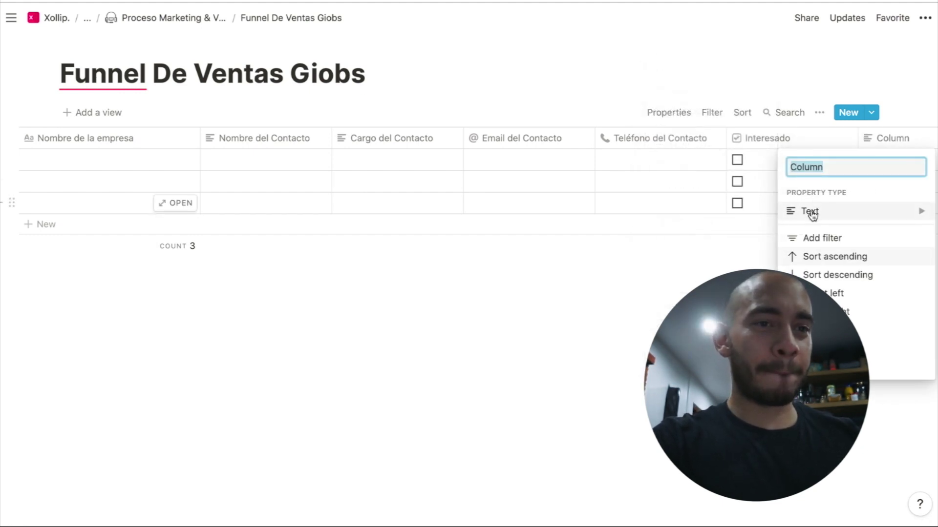
pyautogui.moveTo(810, 211)
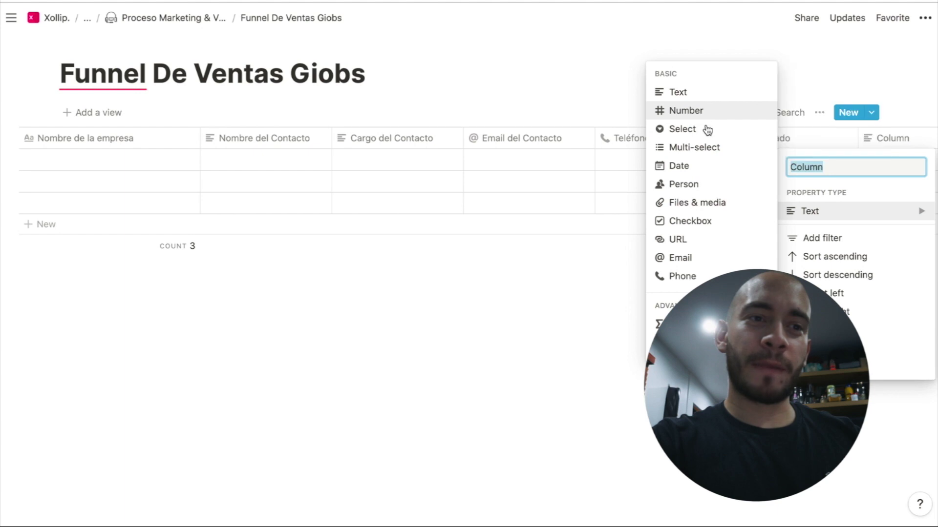
pyautogui.click(716, 230)
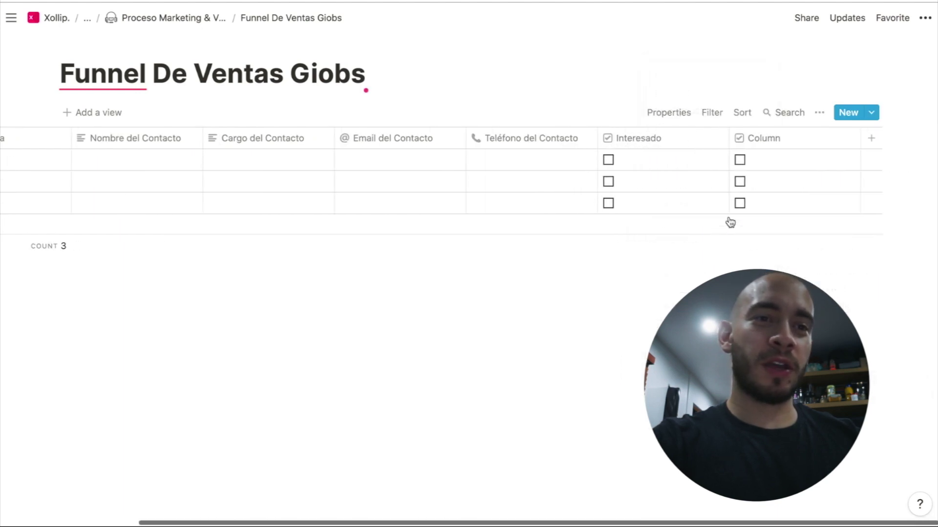
pyautogui.click(766, 140)
pyautogui.write('No')
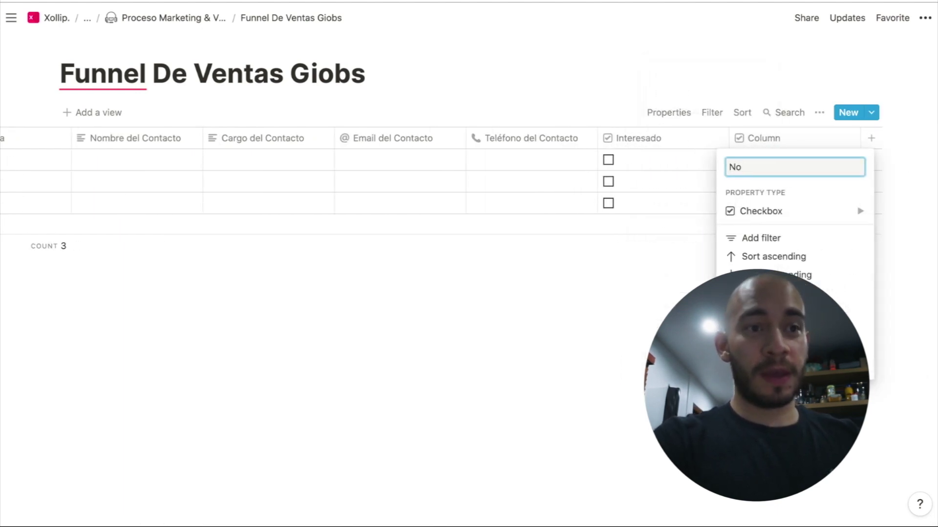
pyautogui.write(' Inte')
pyautogui.press('Return')
# Reopen the Interesado property's settings menu
pyautogui.click(684, 144)
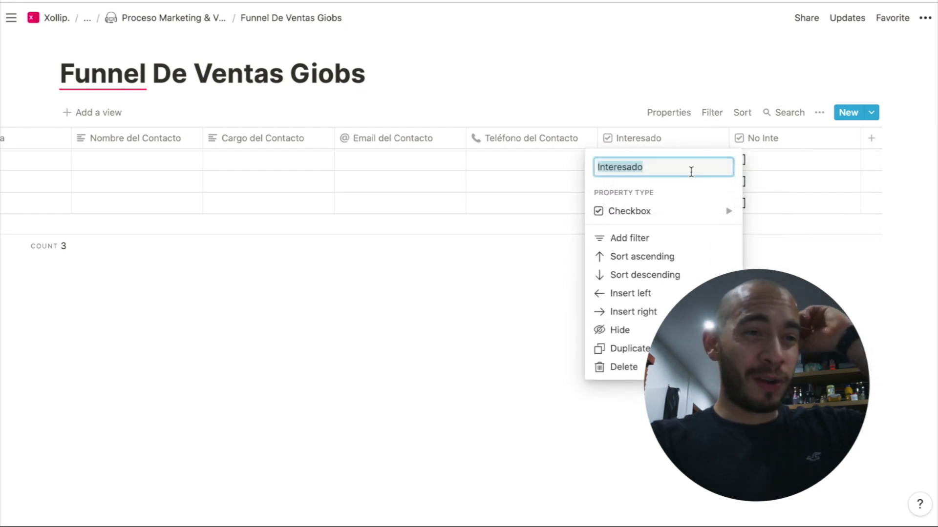
pyautogui.moveTo(689, 211)
pyautogui.press('Escape')
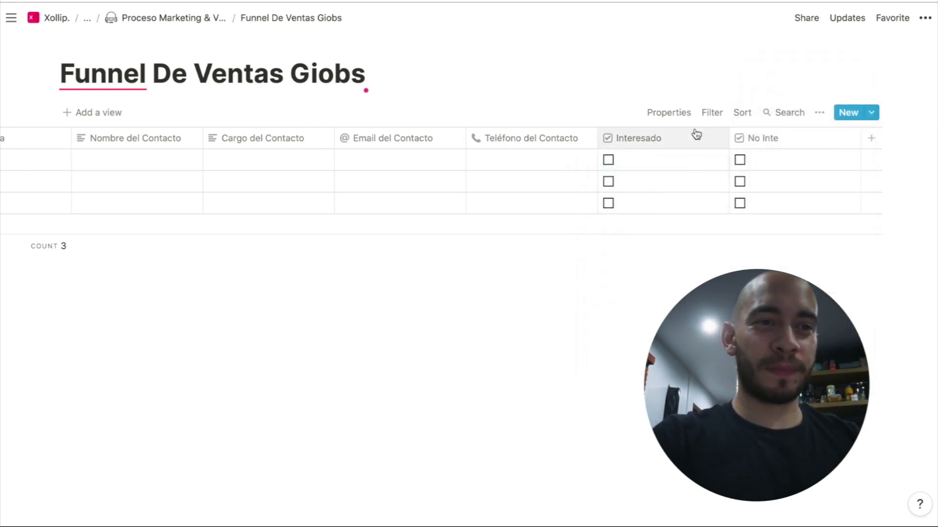
pyautogui.click(695, 136)
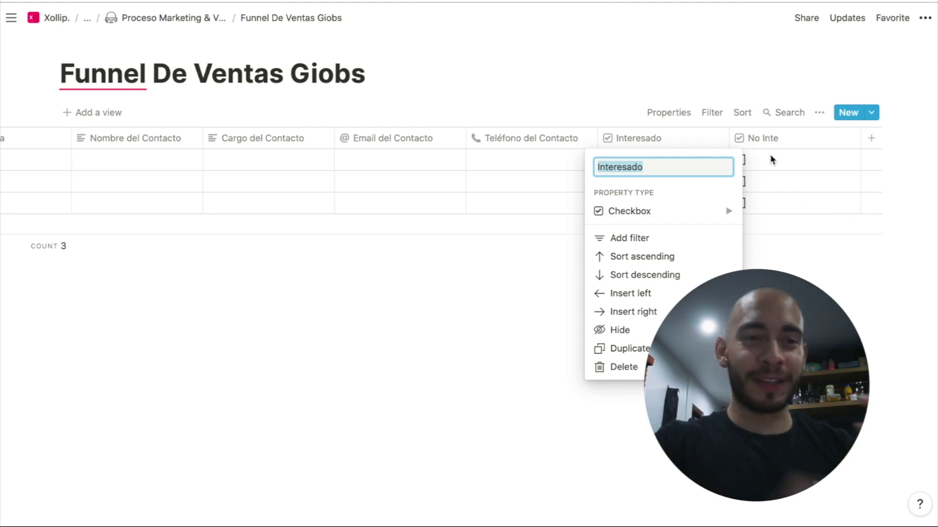
# Turn Interesado into a select property and create an 'Interesado' option in row 1
pyautogui.moveTo(709, 218)
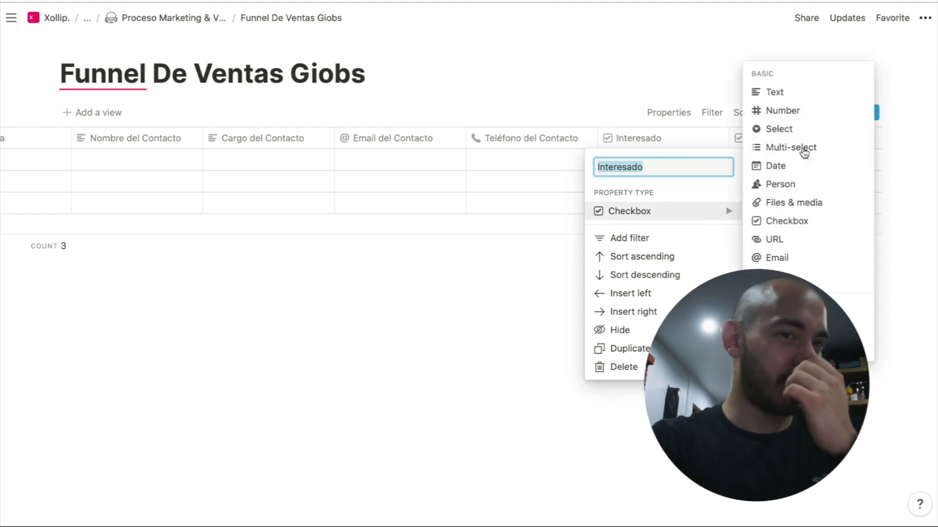
pyautogui.click(819, 130)
pyautogui.click(691, 137)
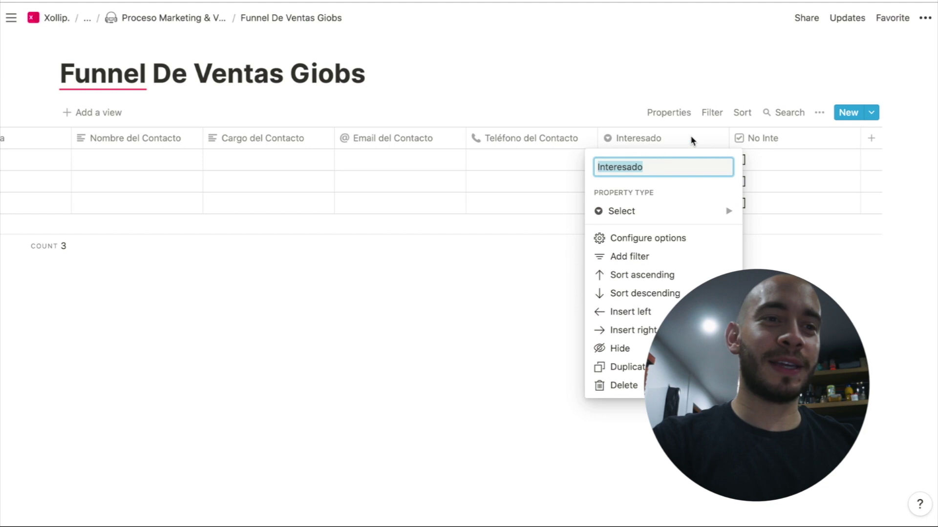
pyautogui.press('Escape')
pyautogui.click(673, 162)
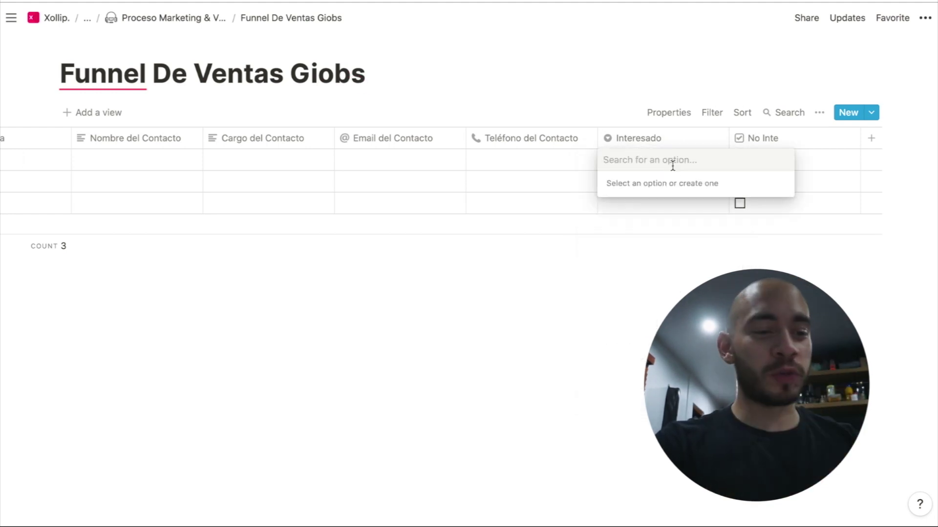
pyautogui.write('I')
pyautogui.press('BackSpace')
pyautogui.write('Interesa')
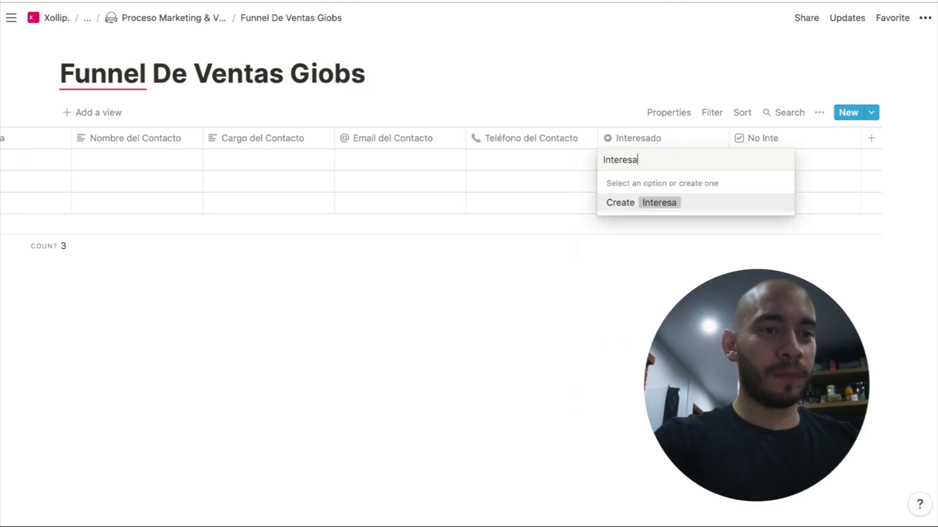
pyautogui.write('do')
pyautogui.press('Return')
# Set row 1's Interesado cell to a new 'No Interesado' option
pyautogui.click(687, 142)
pyautogui.press('Escape')
pyautogui.click(687, 164)
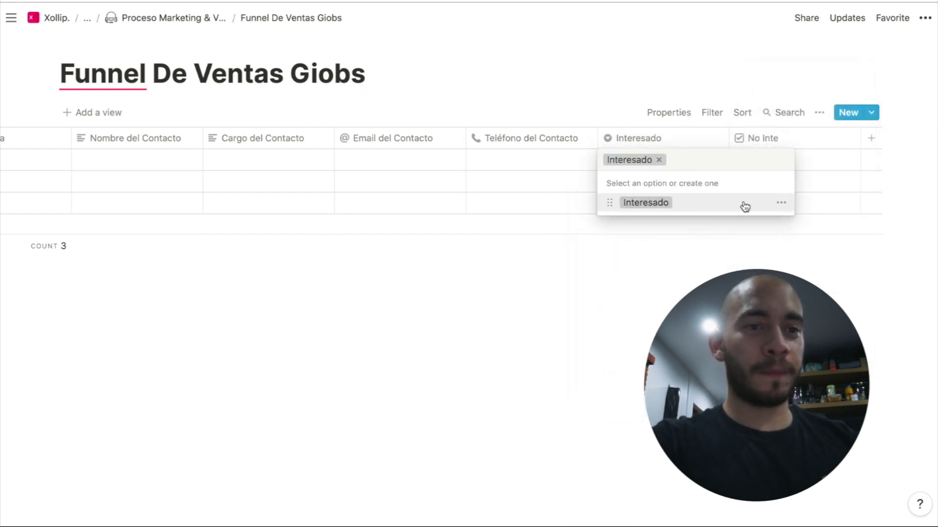
pyautogui.click(781, 203)
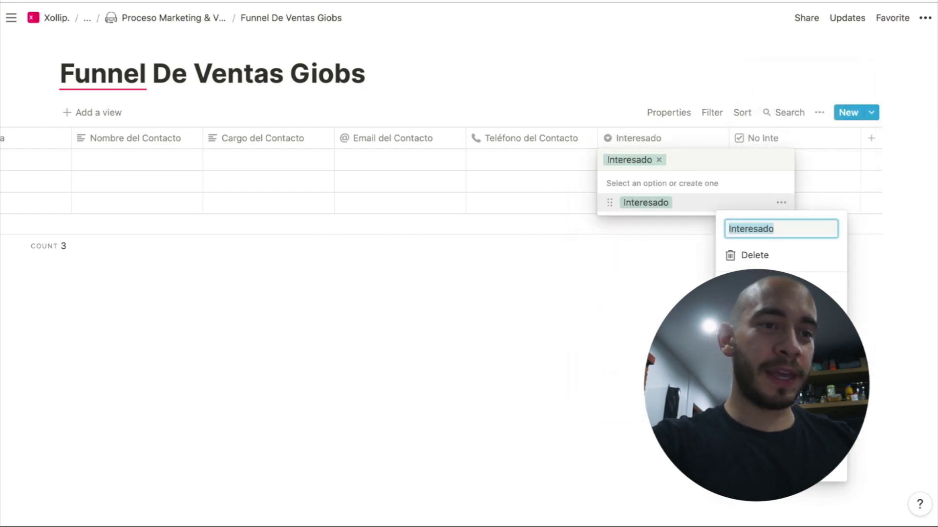
pyautogui.click(695, 157)
pyautogui.write('No Interesado')
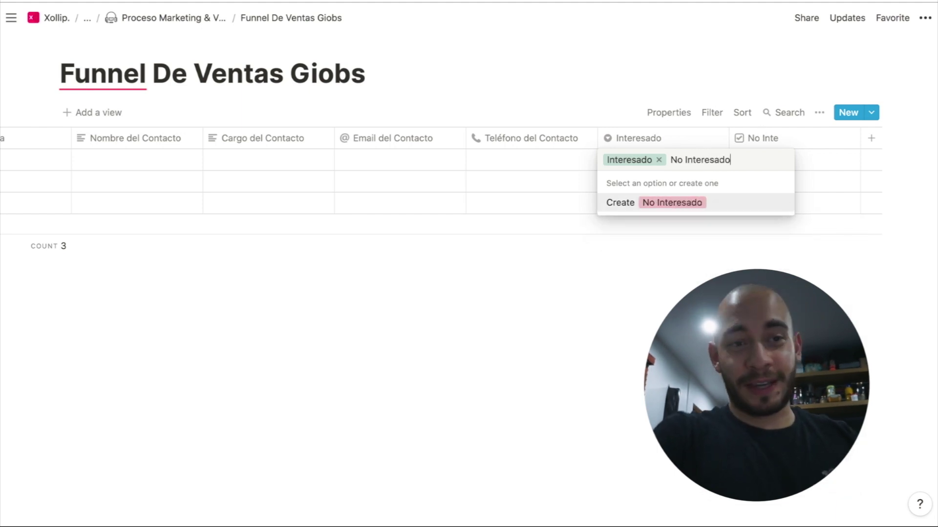
pyautogui.press('Return')
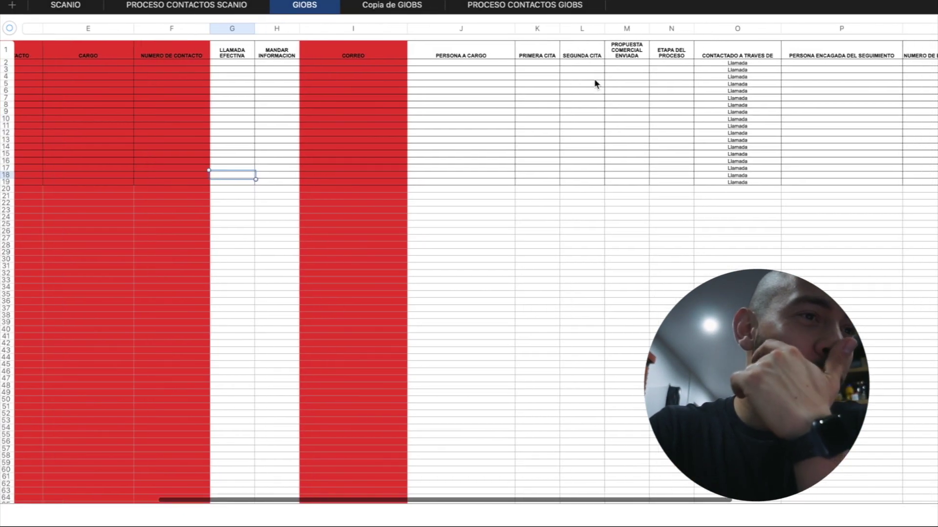
# Open the 'No Inte' column's settings for renaming
pyautogui.hscroll(2, 594, 78)
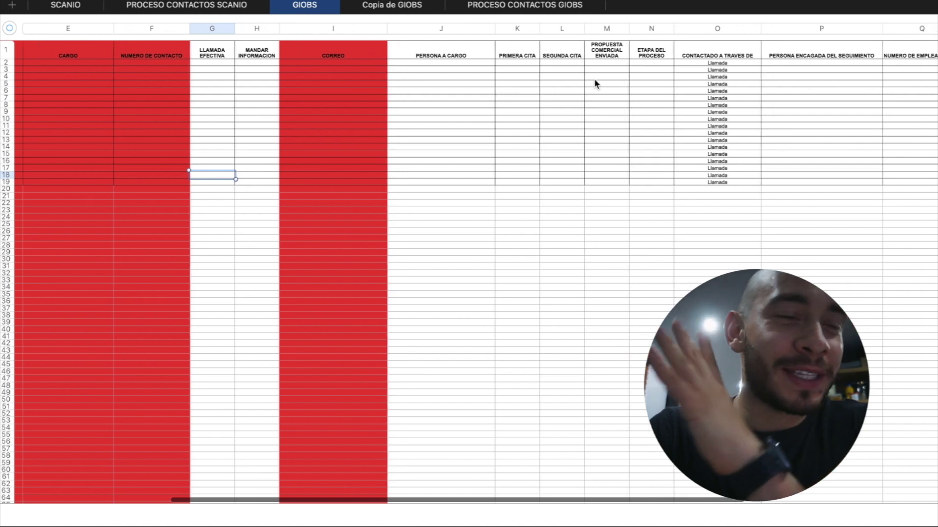
pyautogui.hscroll(2, 594, 78)
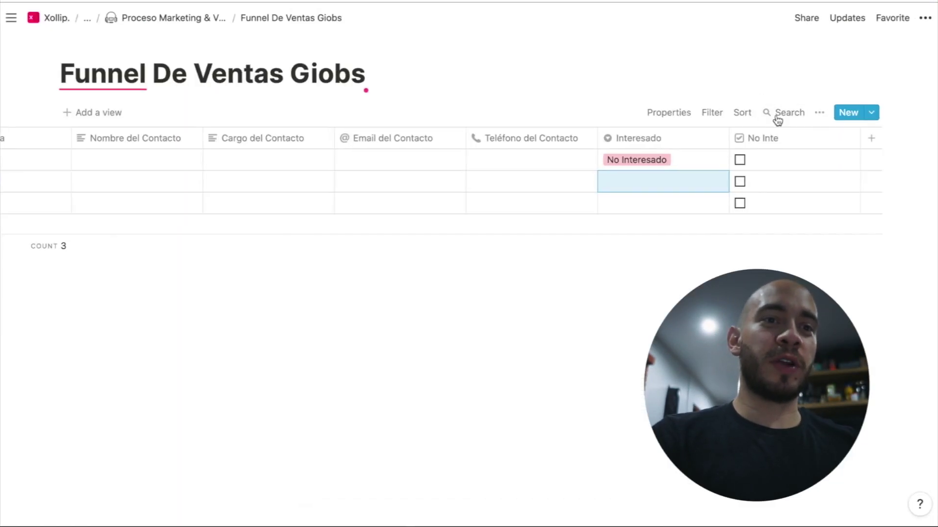
pyautogui.click(773, 137)
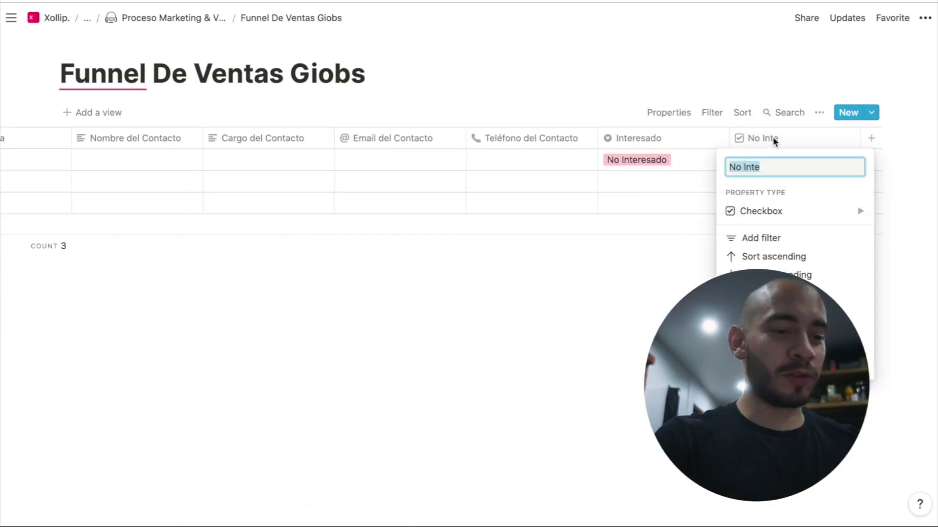
# Make the 'No Inte' column a select property renamed 'Nivel de Contacto'
pyautogui.write('Primera Cita')
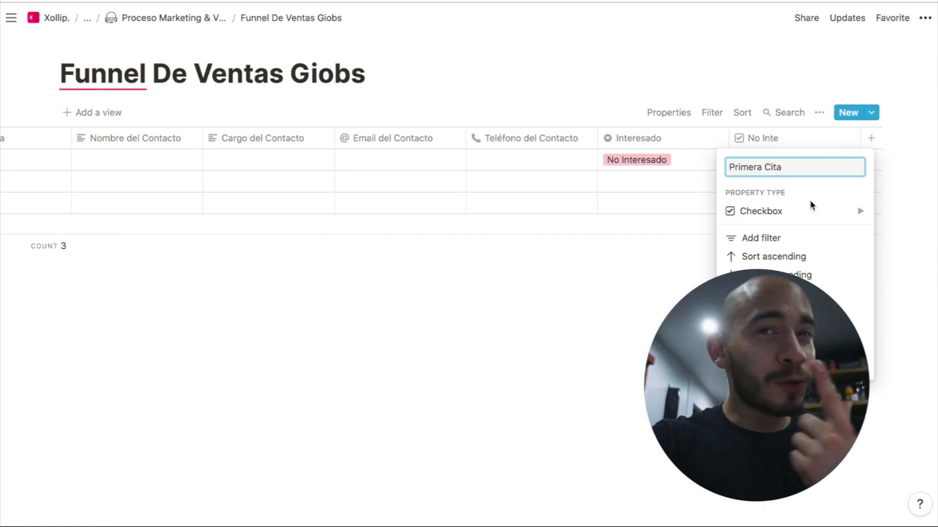
pyautogui.moveTo(810, 211)
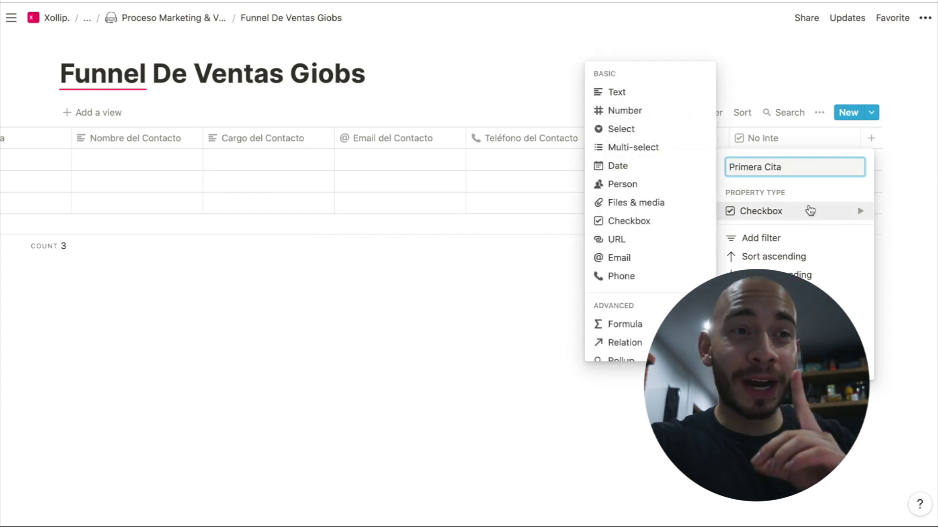
pyautogui.click(641, 137)
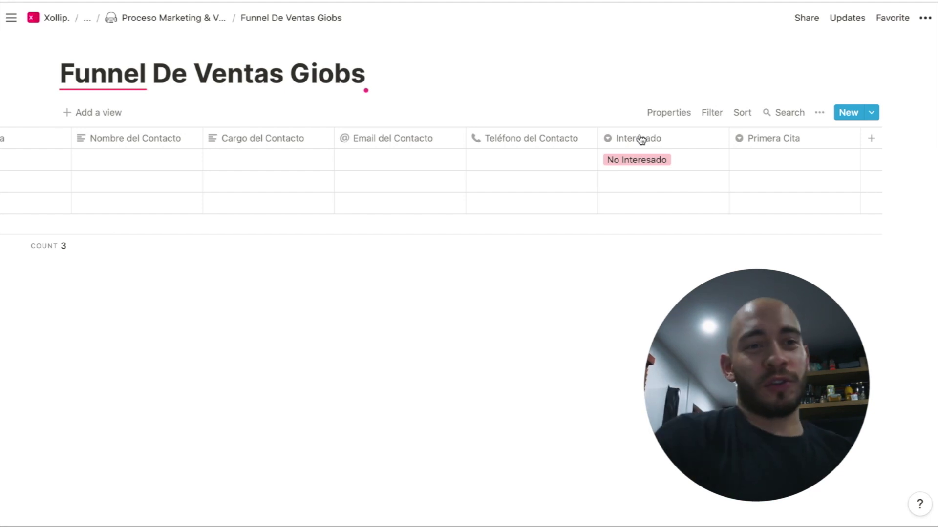
pyautogui.click(773, 142)
pyautogui.write('Nive')
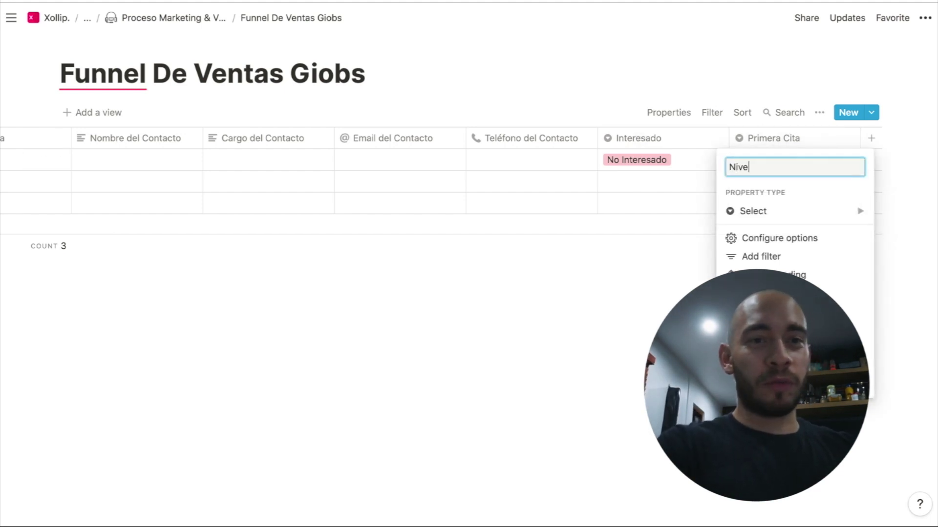
pyautogui.write('l de Contac')
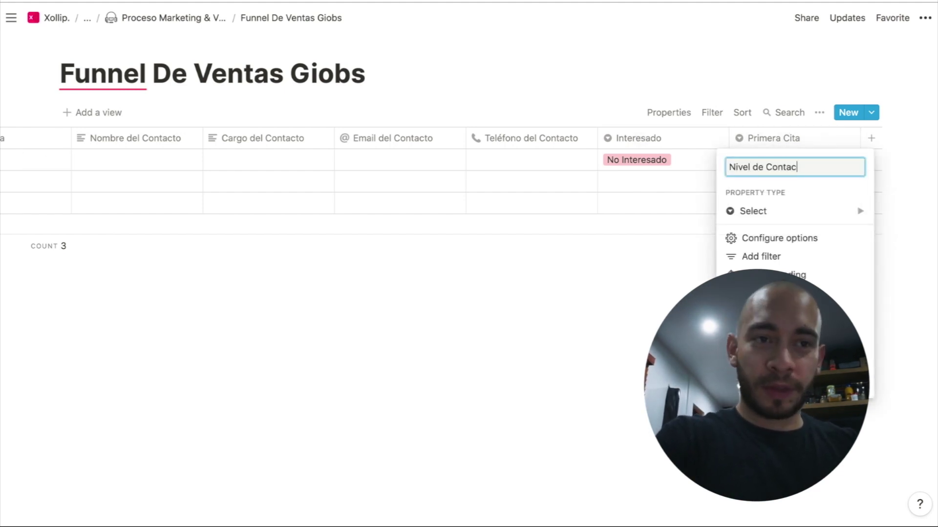
pyautogui.write('to')
pyautogui.press('Return')
# Create and assign the 'No Contactado' option in row 1
pyautogui.click(798, 160)
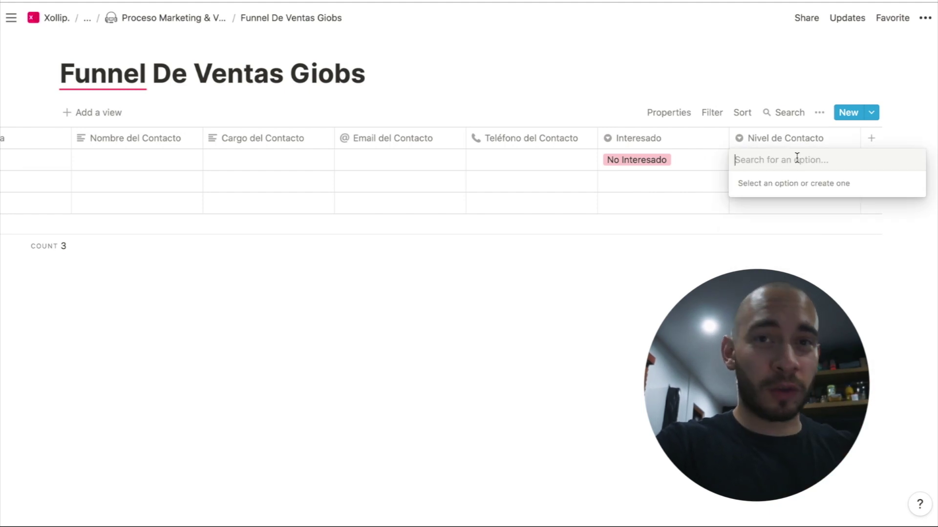
pyautogui.write('No Contactado')
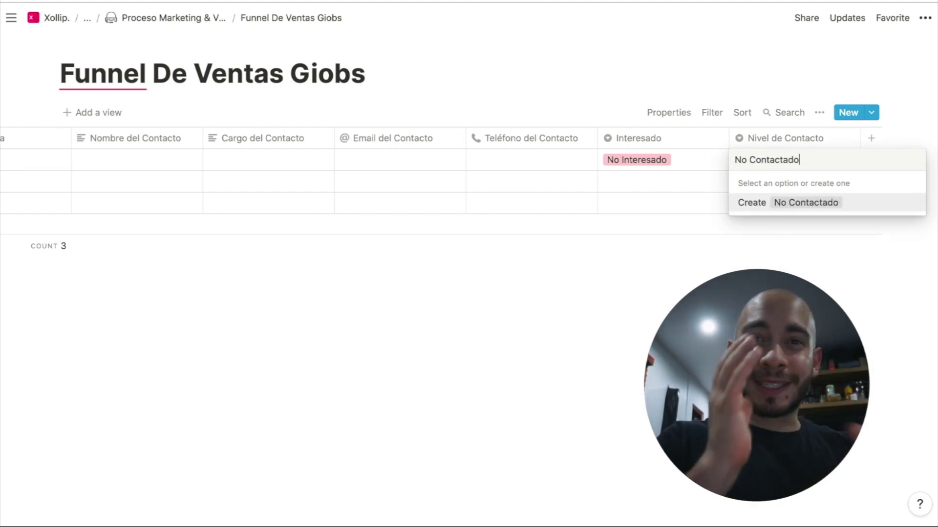
pyautogui.press('Return')
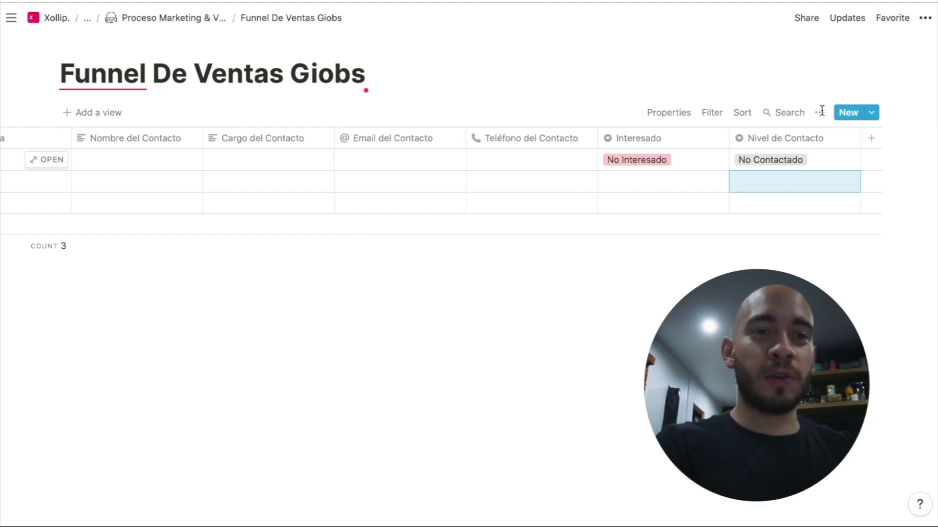
# Create the Primera Cita and Segunda Cita options in row 1's Nivel de Contacto cell
pyautogui.click(843, 157)
pyautogui.write('Prin')
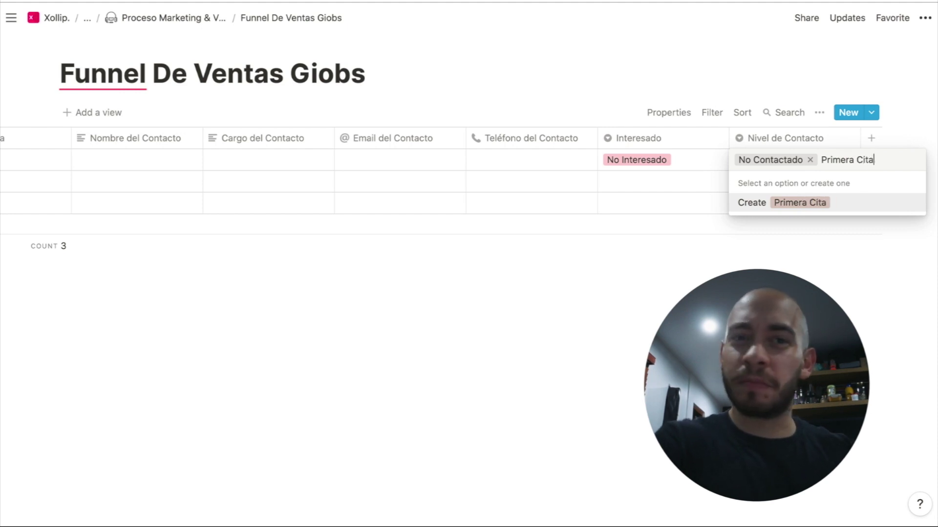
pyautogui.write('era Citad')
pyautogui.press('BackSpace')
pyautogui.press('Return')
pyautogui.click(839, 157)
pyautogui.write('S')
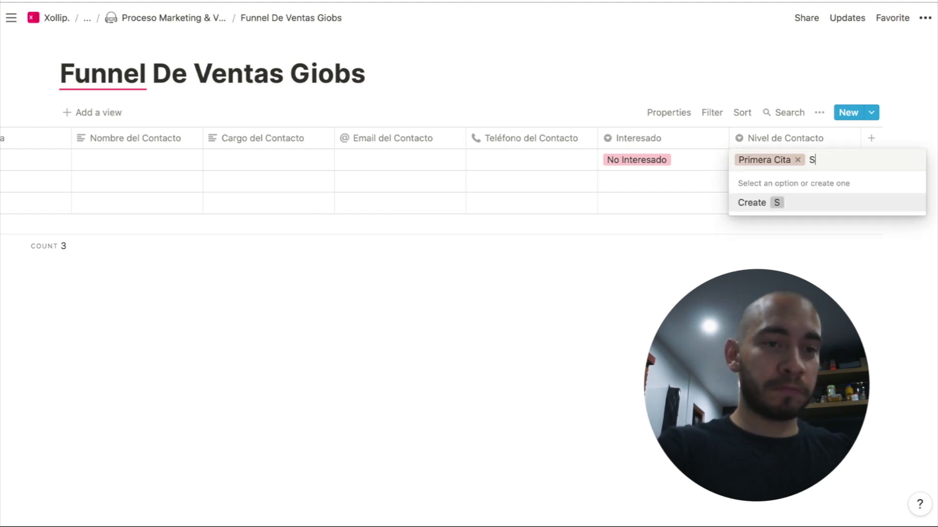
pyautogui.write('egunda Cita')
pyautogui.press('Return')
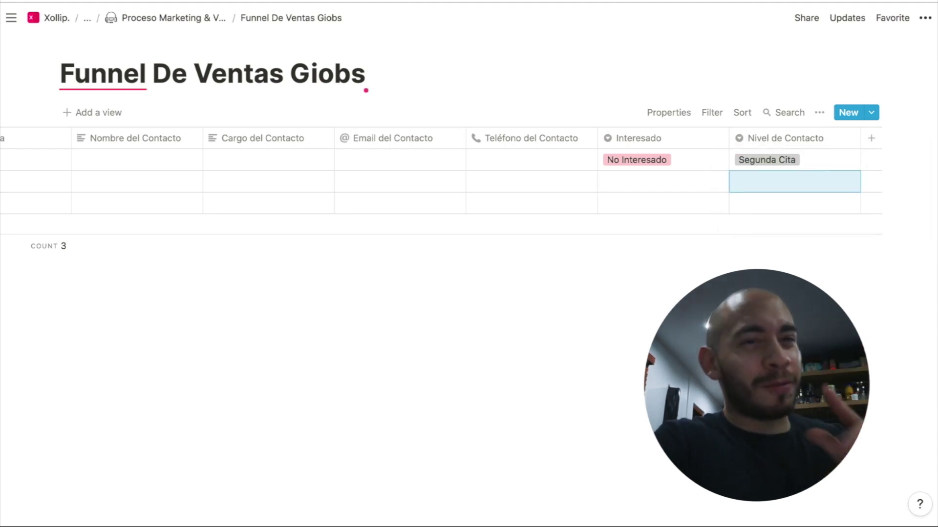
# Create the Propuesta Enviada and Cliente options, leaving row 1 on Cliente
pyautogui.click(839, 159)
pyautogui.write('P')
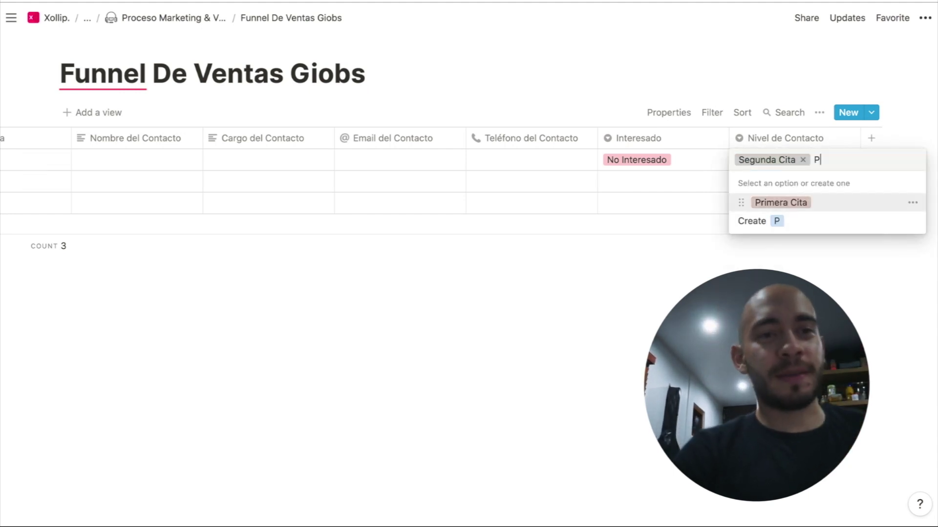
pyautogui.write('ropuesta Enviad')
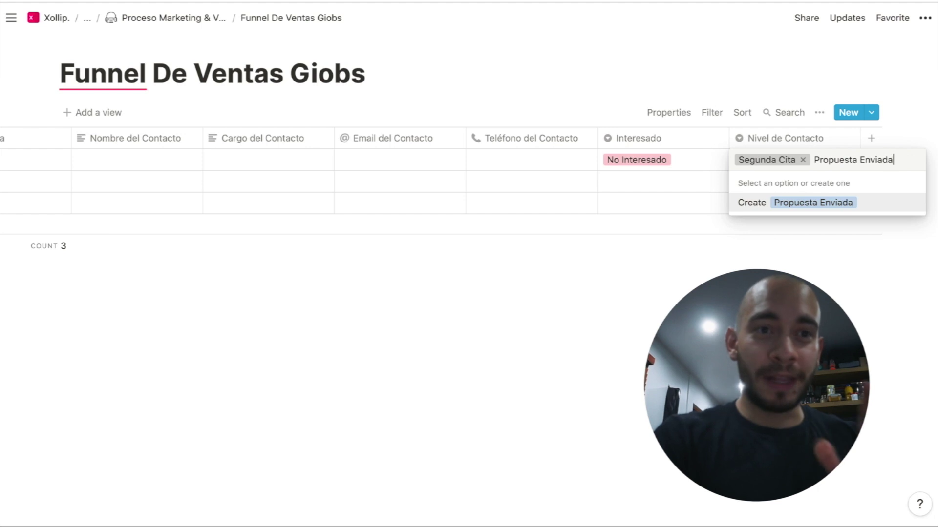
pyautogui.write('a')
pyautogui.press('Return')
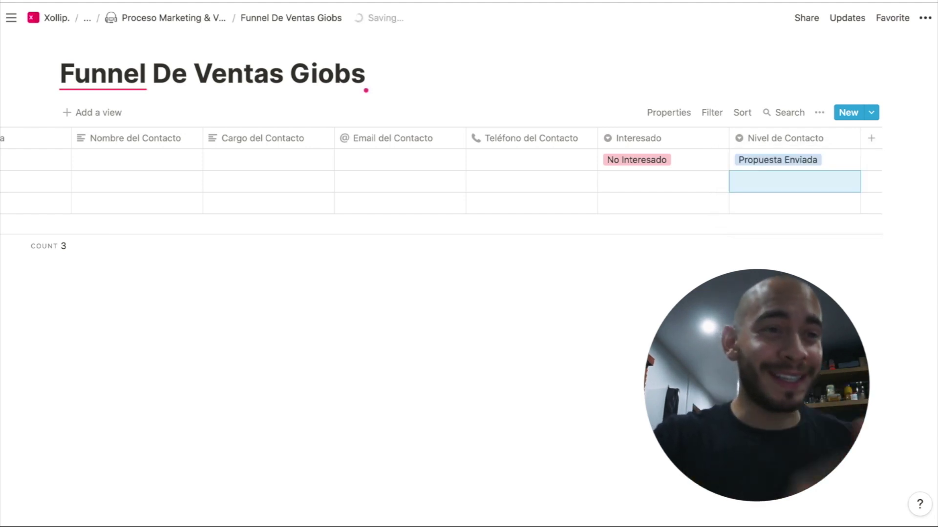
pyautogui.click(837, 160)
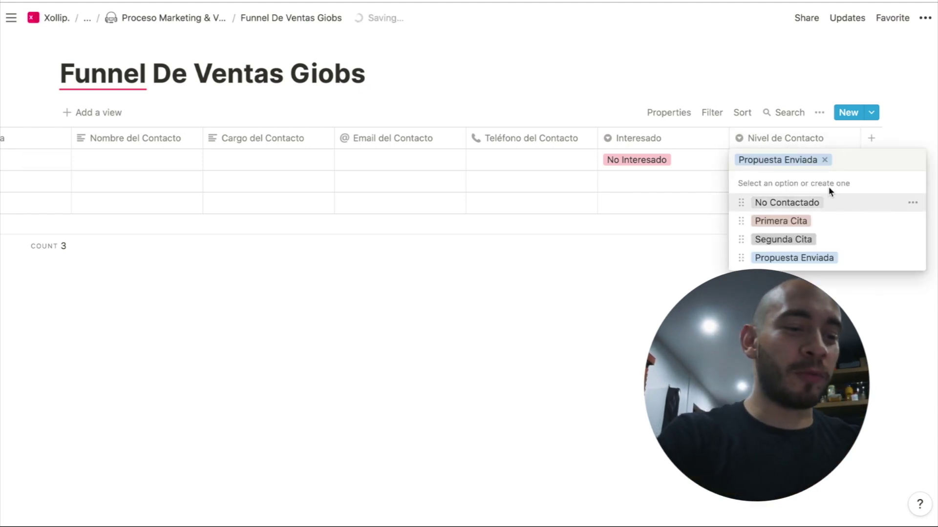
pyautogui.write('Cliente')
pyautogui.press('Return')
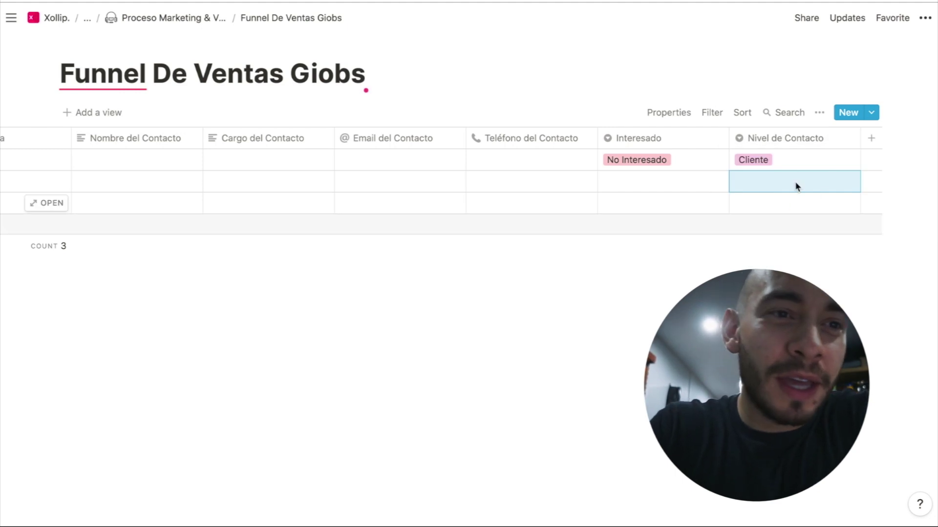
# Colour the Cliente option green and Segunda Cita purple
pyautogui.click(799, 164)
pyautogui.click(911, 277)
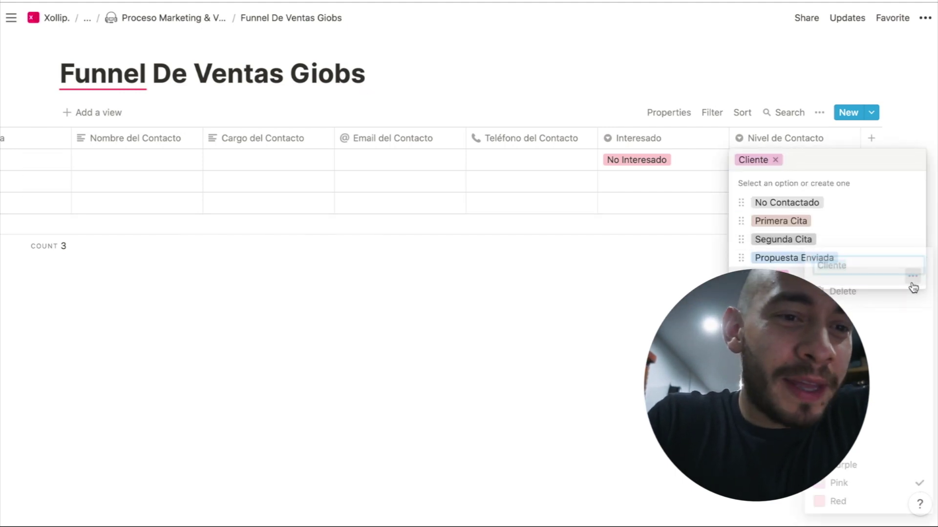
pyautogui.click(868, 432)
pyautogui.click(884, 183)
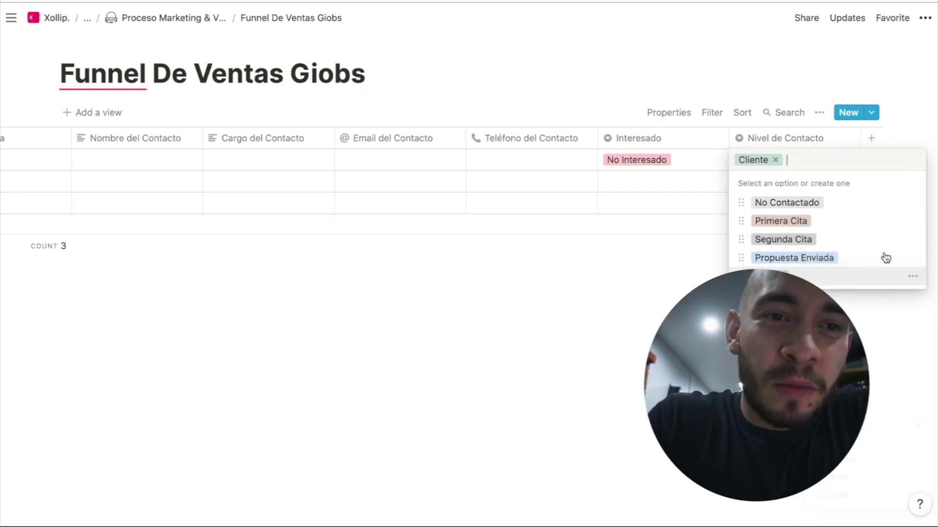
pyautogui.click(904, 256)
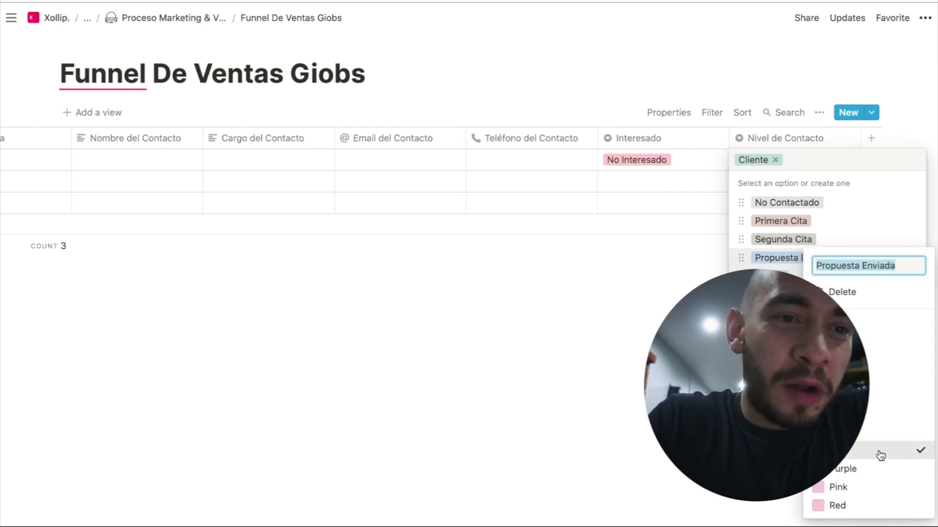
pyautogui.click(860, 213)
pyautogui.click(912, 239)
pyautogui.click(882, 468)
pyautogui.click(863, 240)
# Colour Primera Cita pink and No Contactado red, then exit full screen
pyautogui.click(913, 221)
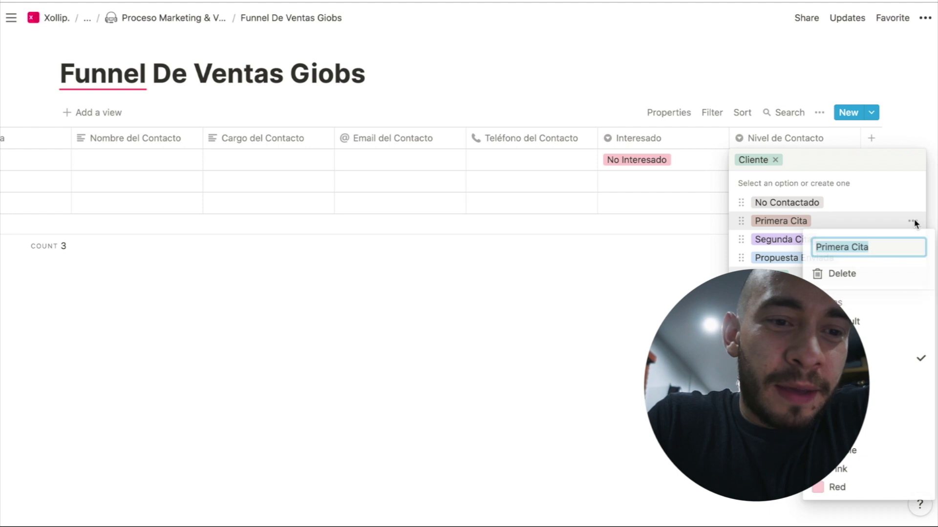
pyautogui.click(871, 468)
pyautogui.click(860, 212)
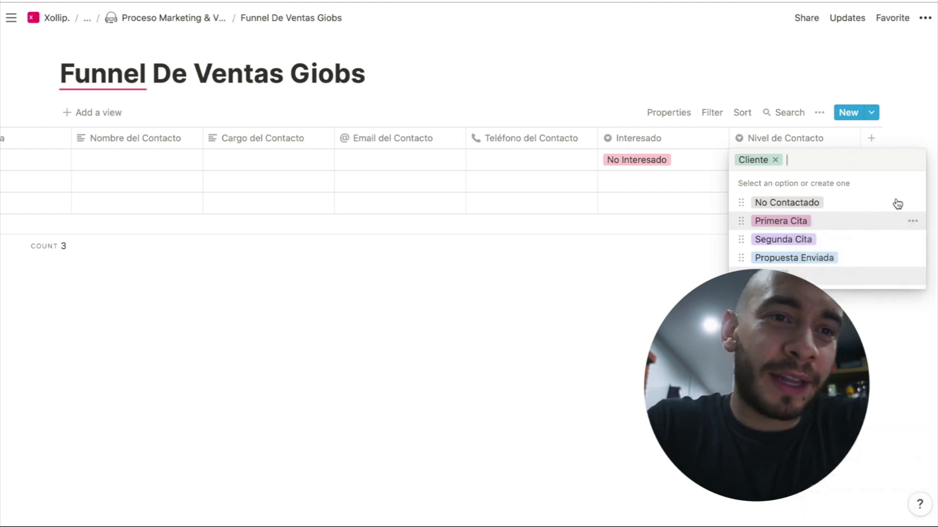
pyautogui.click(912, 202)
pyautogui.click(862, 469)
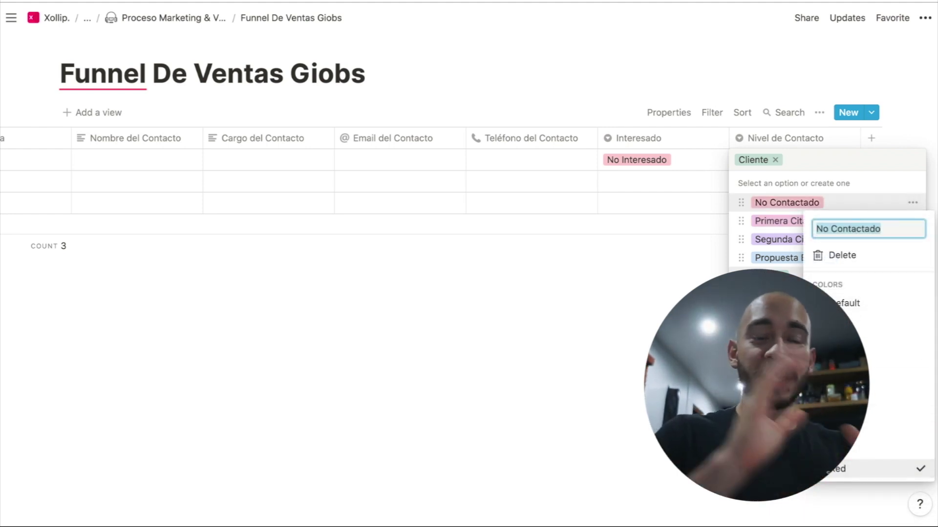
pyautogui.press('Escape')
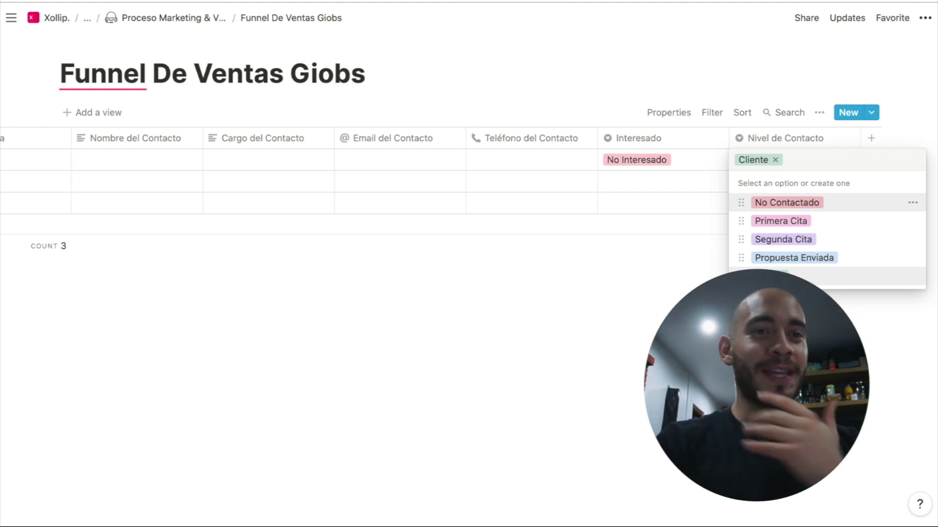
pyautogui.press('Escape')
pyautogui.press('super+ctrl+f')
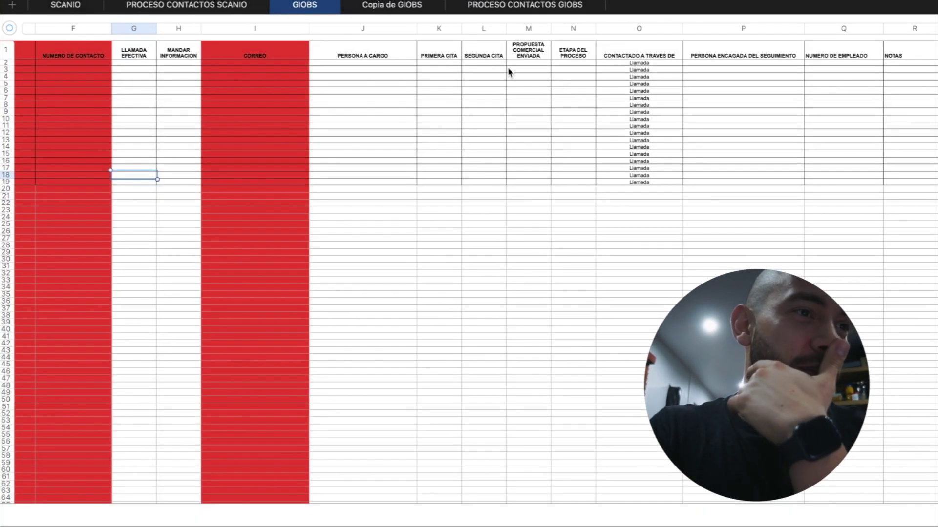
# Select columns K–M, PRIMERA CITA through PROPUESTA COMERCIAL ENVIADA, on the GIOBS sheet
pyautogui.hscroll(3, 244, 40)
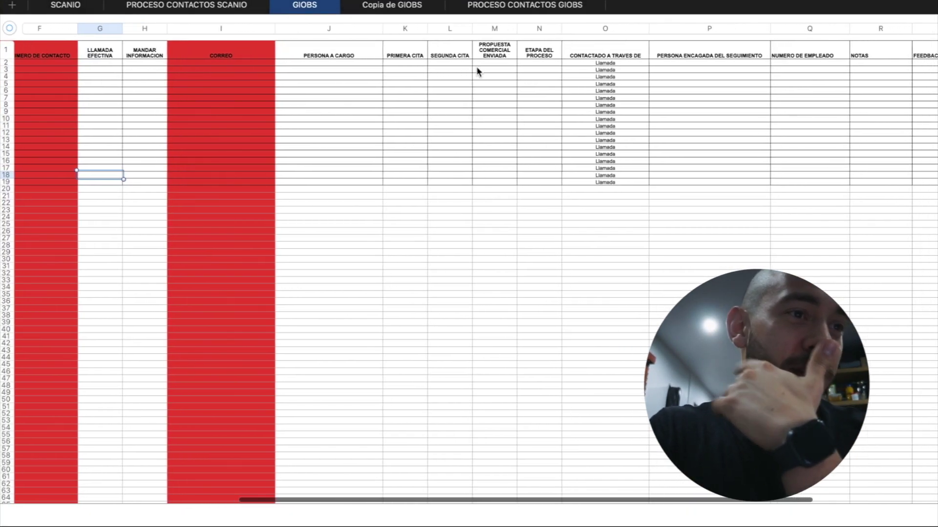
pyautogui.click(450, 53)
pyautogui.click(403, 29)
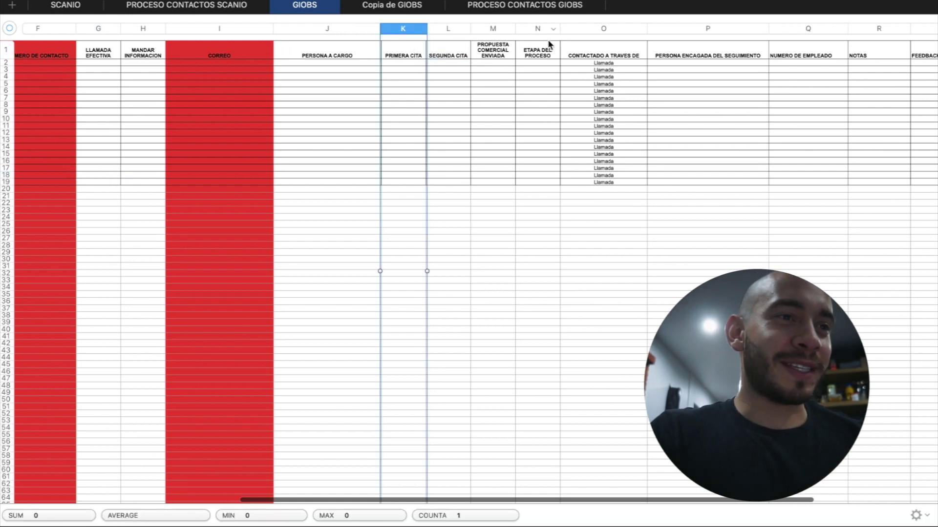
pyautogui.keyDown('shift'); pyautogui.click(489, 30); pyautogui.keyUp('shift')
# Fill the selected columns dark red using the Cell inspector's fill colour
pyautogui.press('super+alt+i')
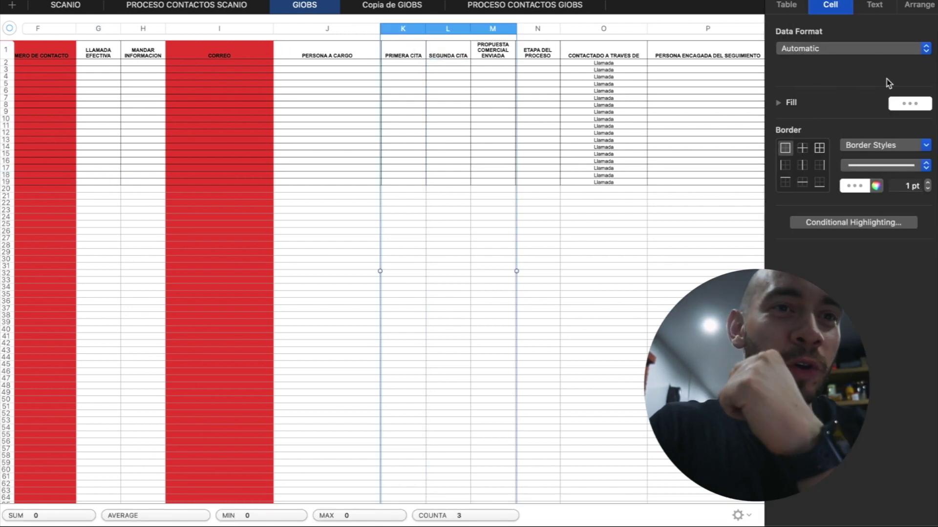
pyautogui.click(875, 10)
pyautogui.click(833, 11)
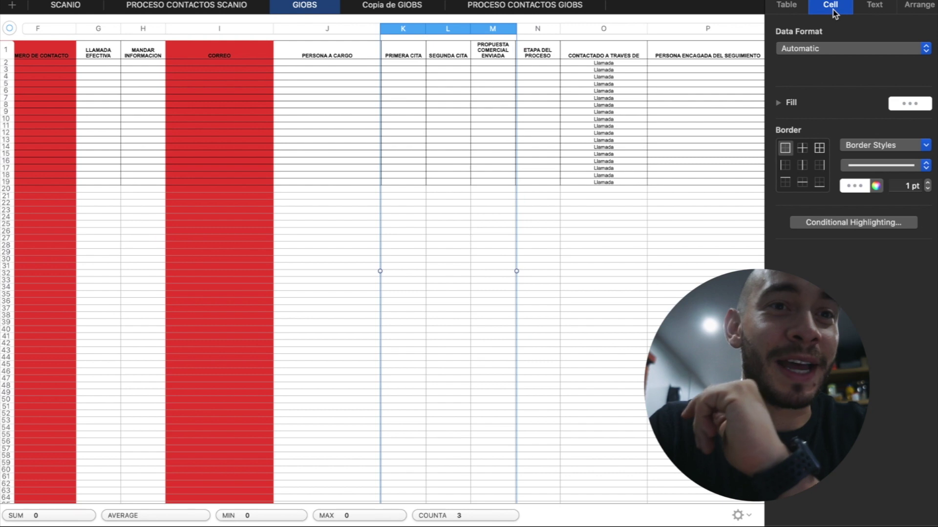
pyautogui.click(918, 105)
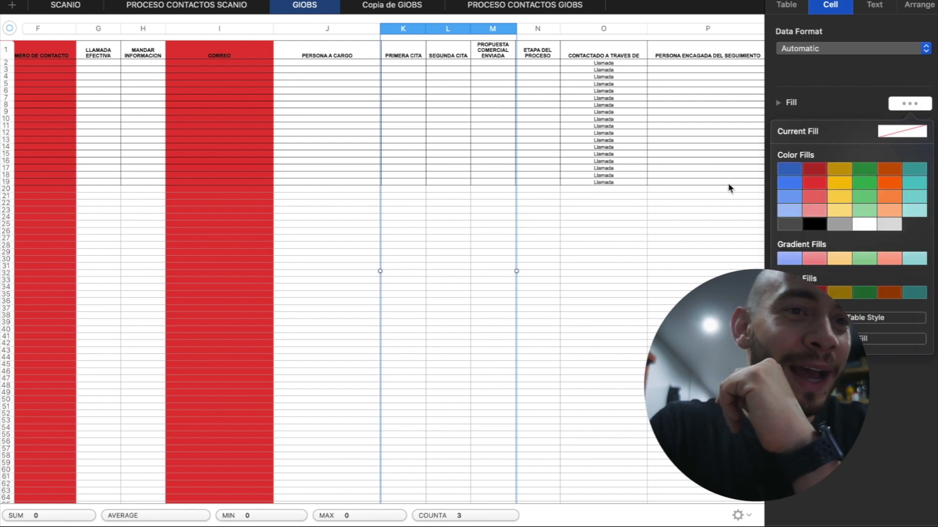
pyautogui.click(811, 171)
pyautogui.click(595, 207)
pyautogui.hscroll(2, 595, 206)
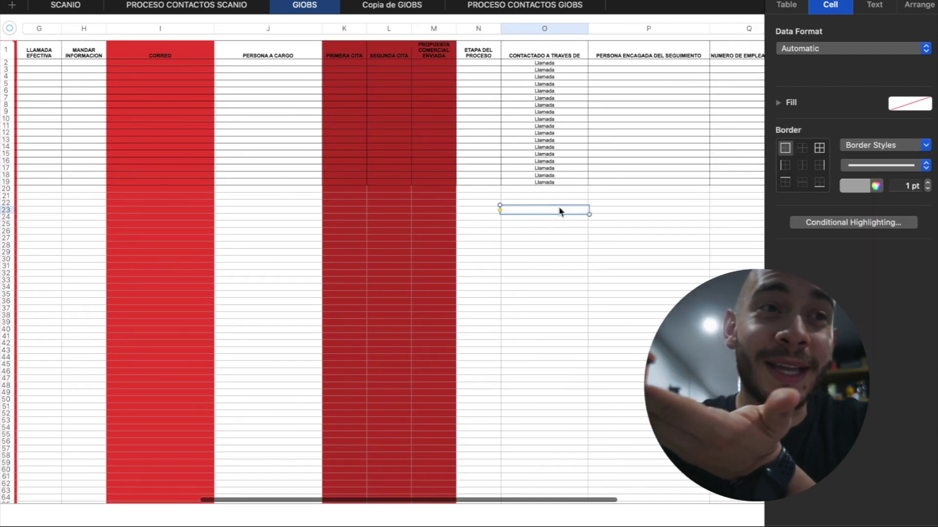
pyautogui.hscroll(2, 560, 211)
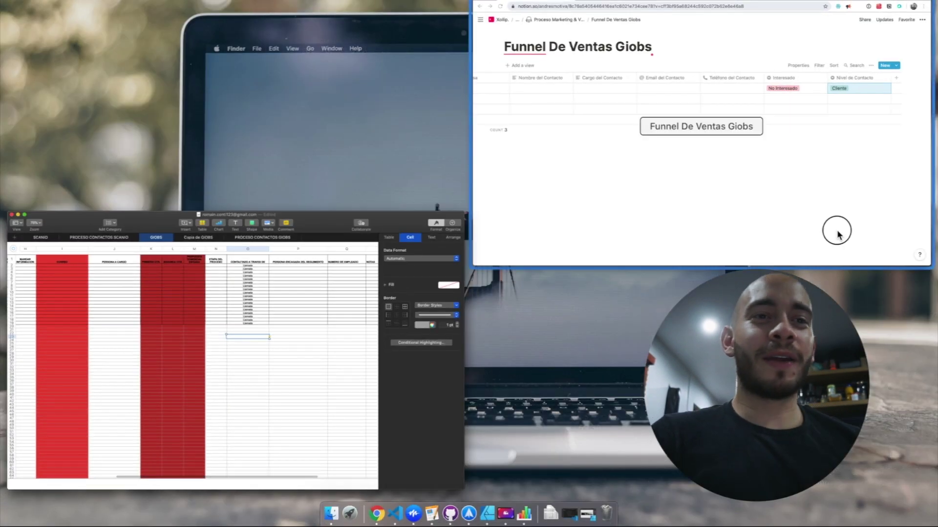
pyautogui.press('Escape')
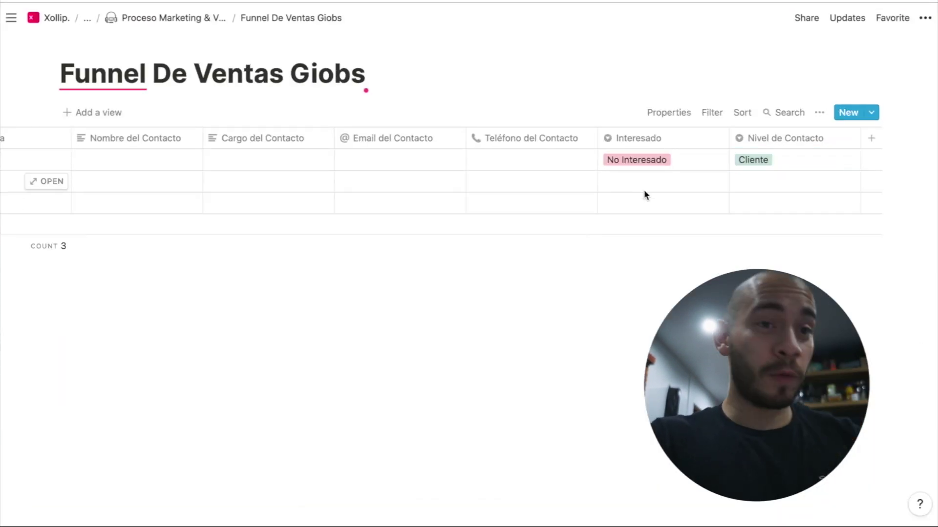
# Delete empty rows 2 and 3 from the funnel table
pyautogui.hscroll(-4, 661, 186)
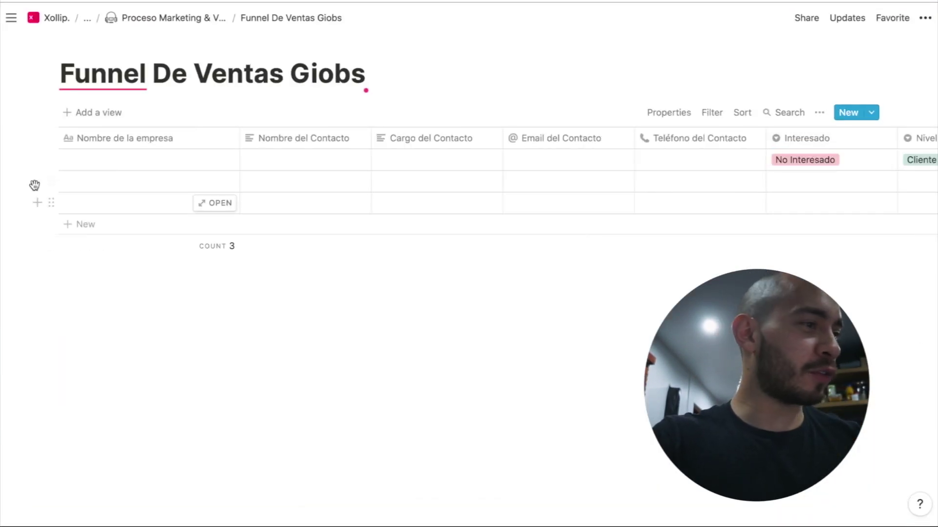
pyautogui.moveTo(25, 180); pyautogui.dragTo(142, 210)
pyautogui.press('BackSpace')
pyautogui.hscroll(3, 468, 157)
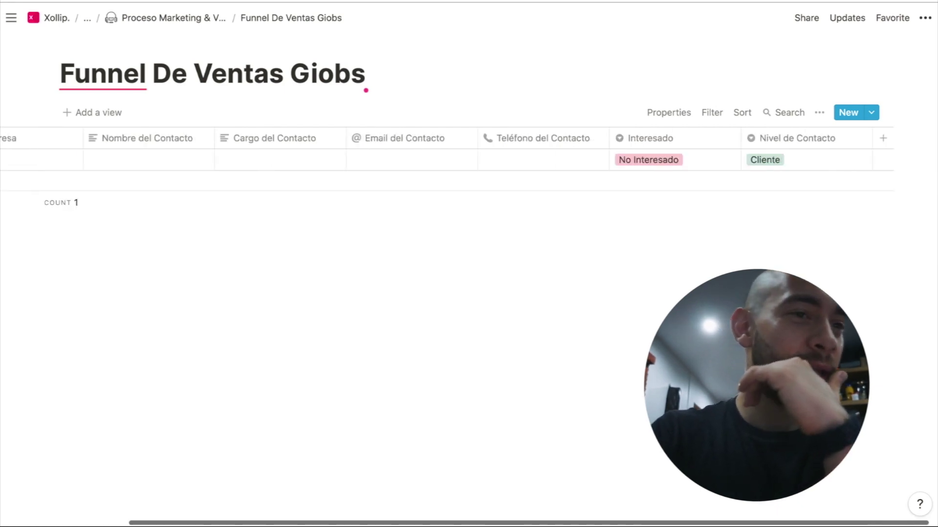
pyautogui.hscroll(4, 502, 150)
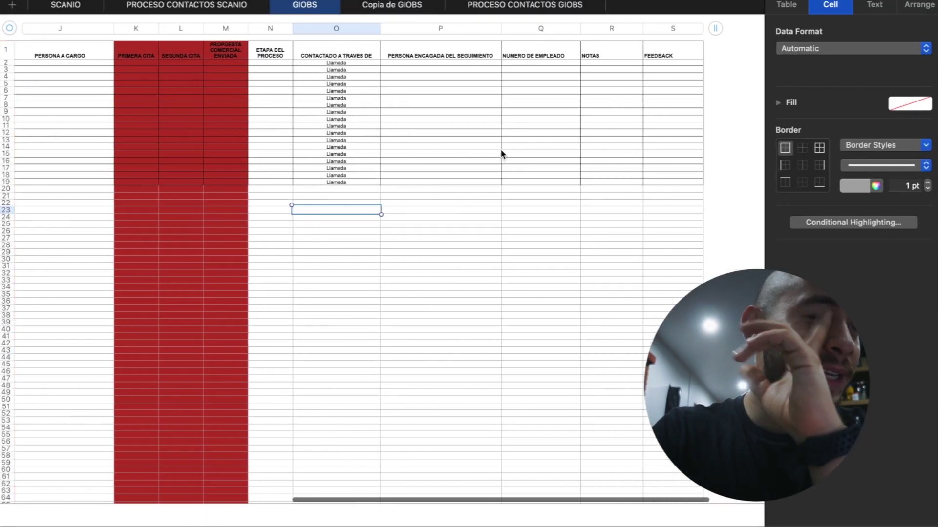
pyautogui.hscroll(1, 501, 151)
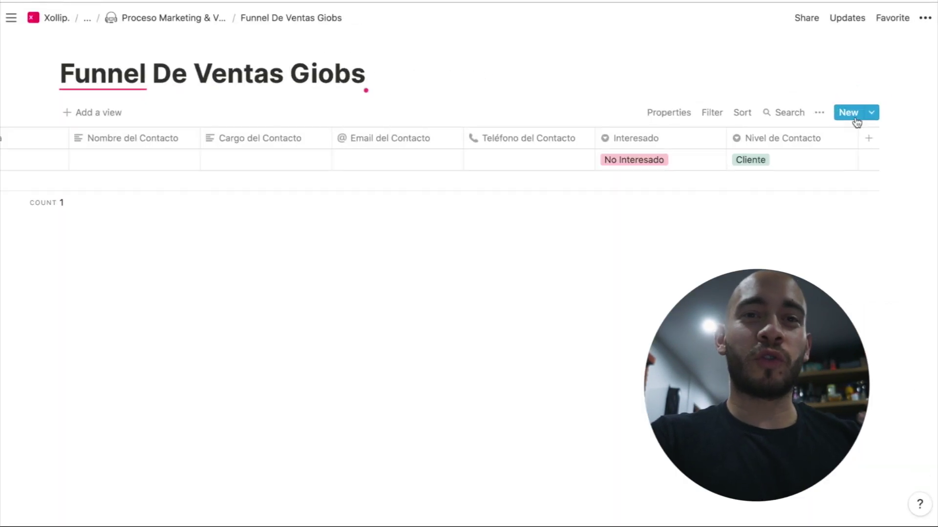
# Add a number column 'Numero de…' for collaborators and move it after Nombre de la empresa
pyautogui.click(871, 139)
pyautogui.click(801, 215)
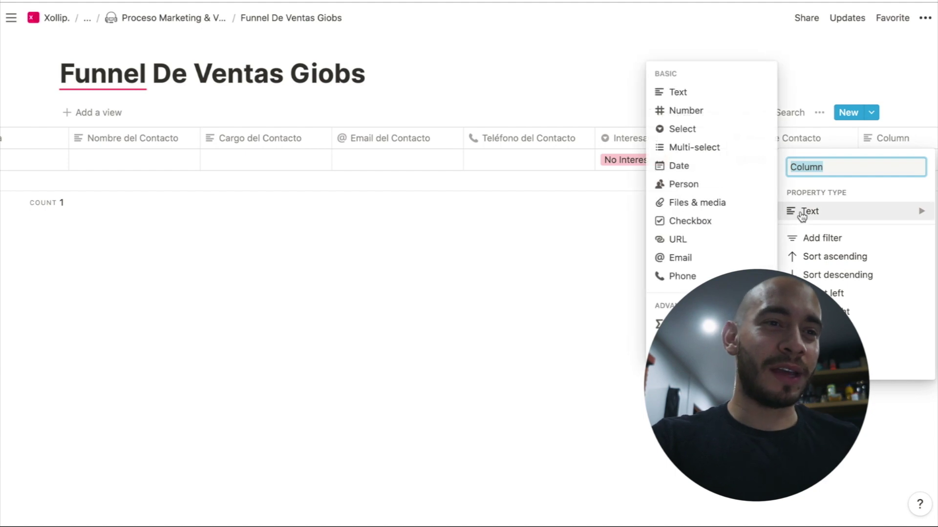
pyautogui.click(717, 115)
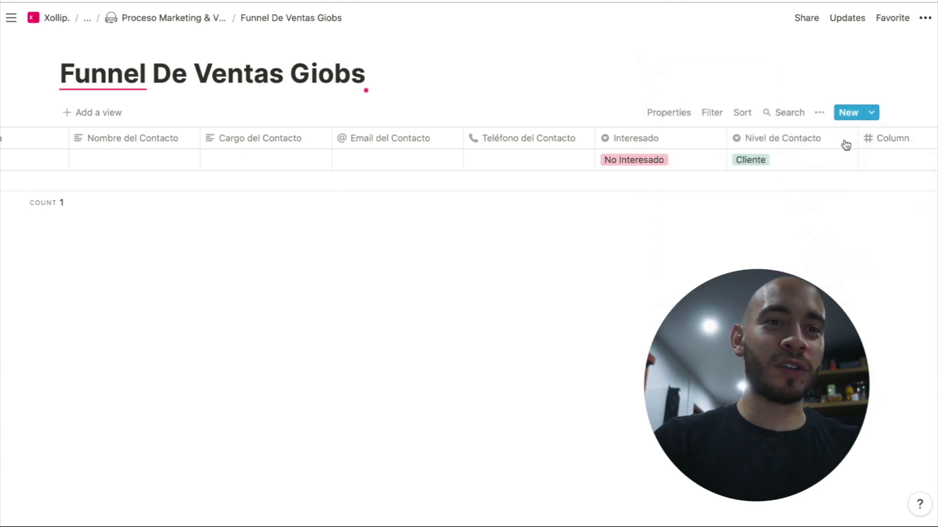
pyautogui.click(878, 141)
pyautogui.write('Numero de Colaborado')
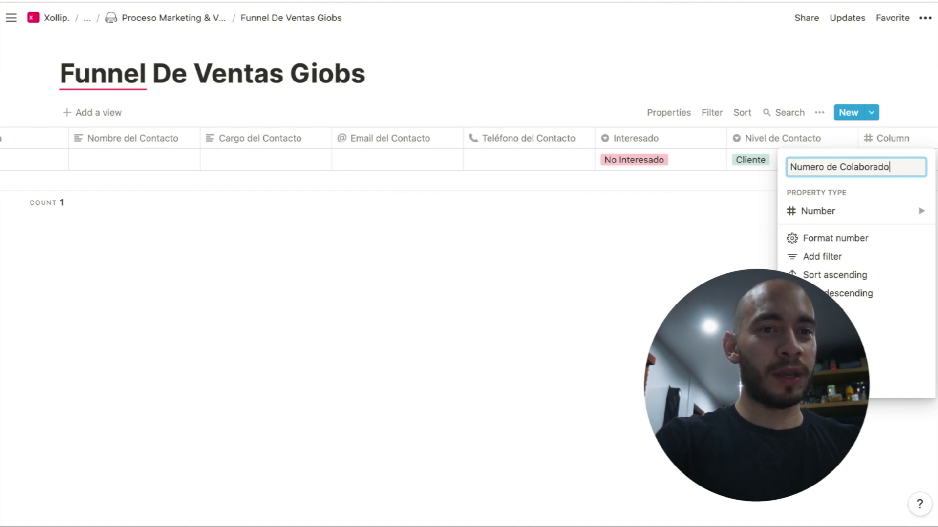
pyautogui.press('Return')
pyautogui.moveTo(923, 140); pyautogui.dragTo(278, 147)
pyautogui.click(367, 286)
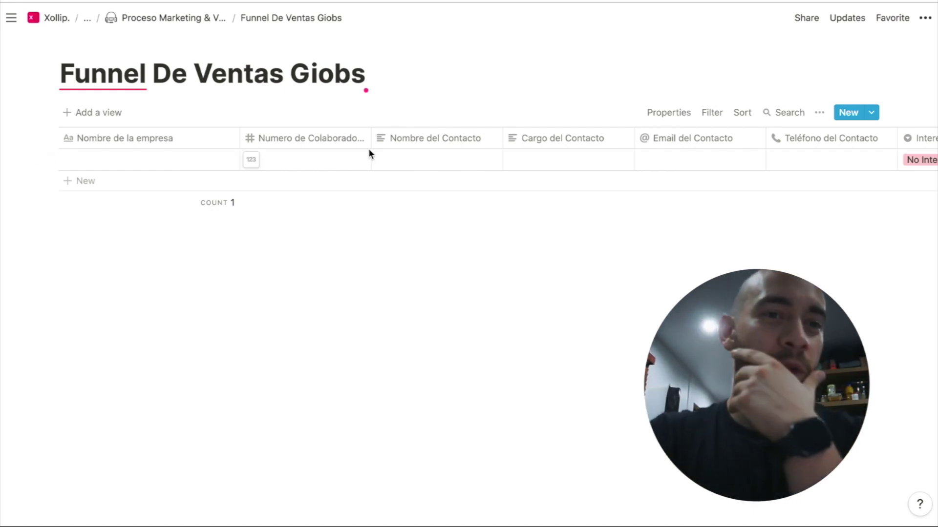
# Add a text column named Notas
pyautogui.hscroll(6, 368, 155)
pyautogui.click(314, 126)
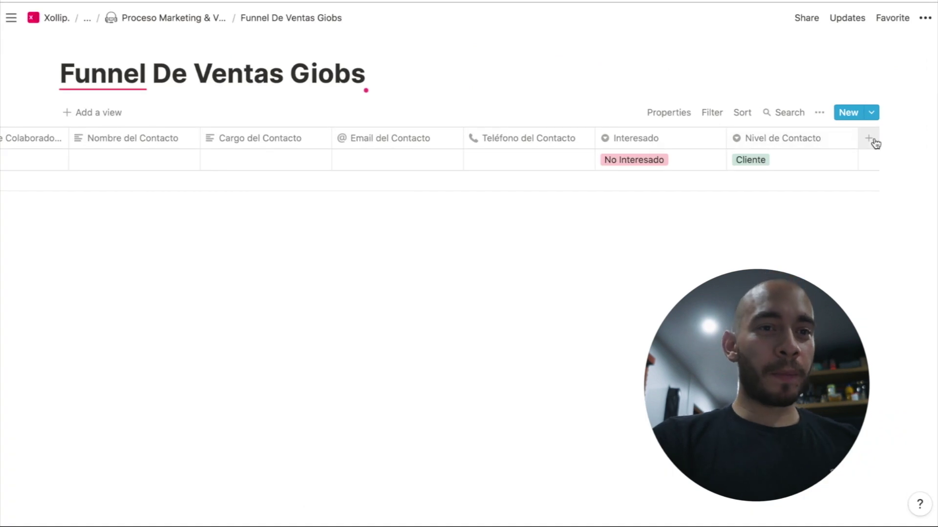
pyautogui.click(872, 142)
pyautogui.write('Notas')
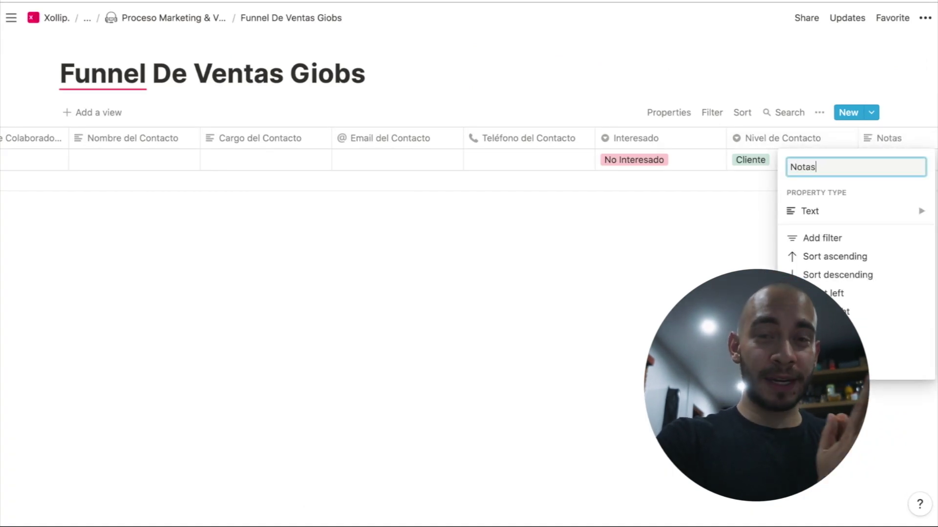
pyautogui.press('Return')
pyautogui.hscroll(-5, 440, 156)
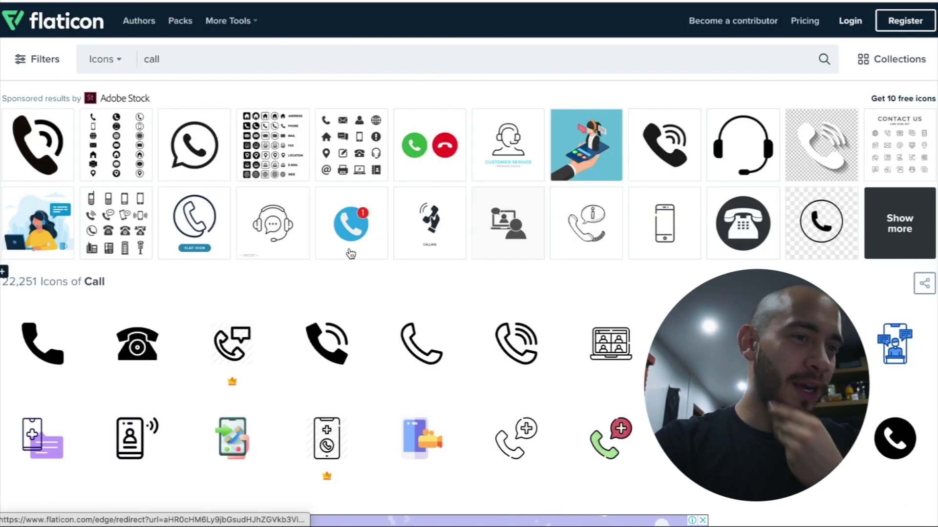
# Open the purple Emergency Call icon's details and bring up its image's context menu
pyautogui.scroll(-3, 313, 264)
pyautogui.click(100, 295)
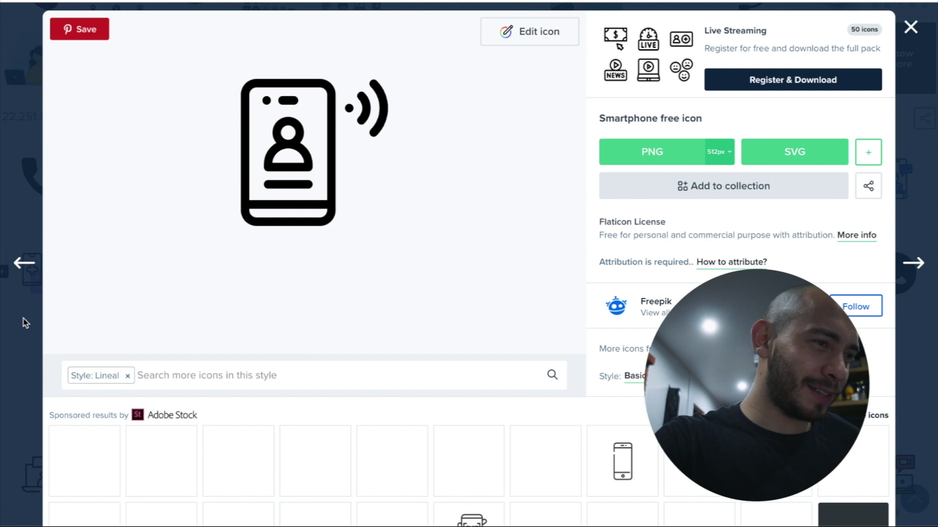
pyautogui.click(909, 28)
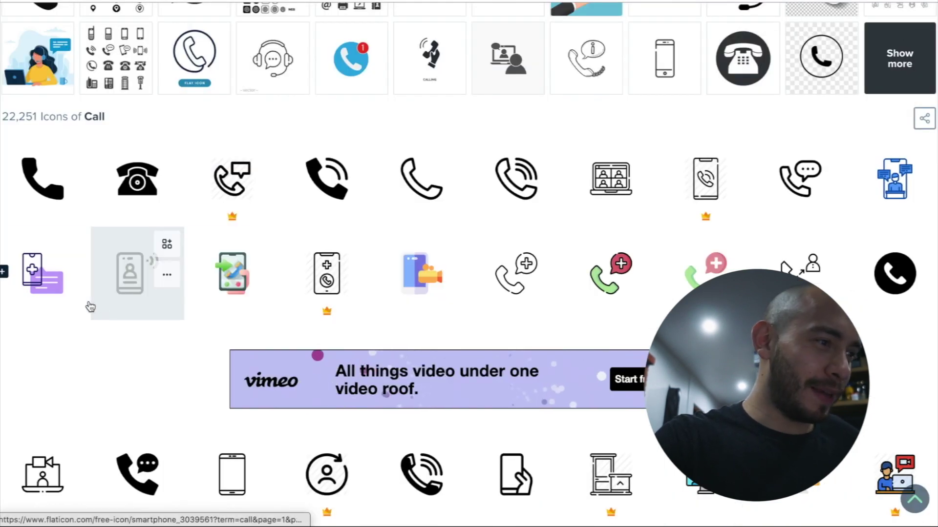
pyautogui.click(61, 293)
pyautogui.rightClick(333, 169)
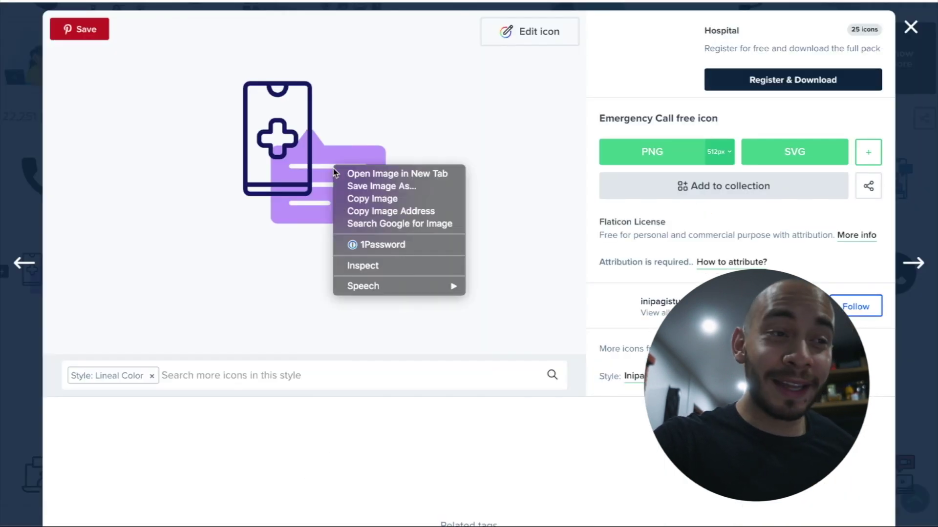
# Set the Notion page icon to the Emergency Call image via its copied link
pyautogui.click(392, 211)
pyautogui.press('super+Tab')
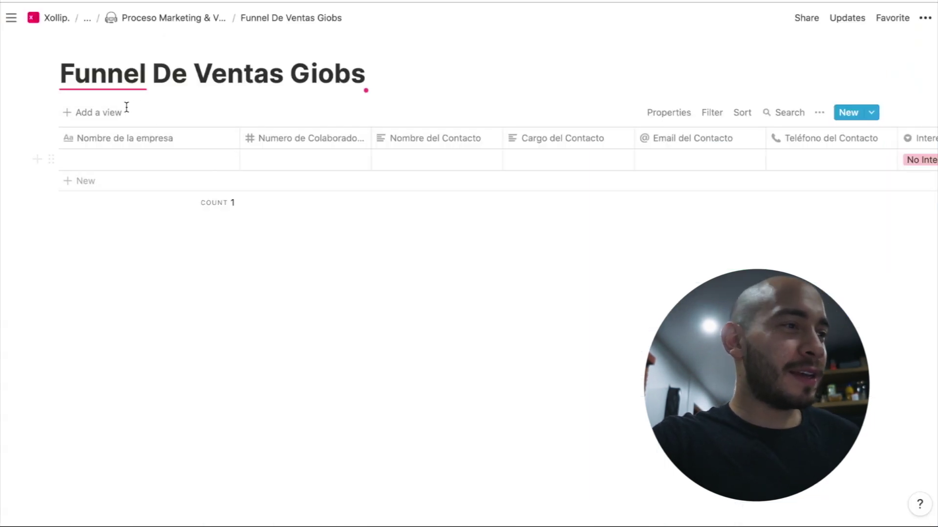
pyautogui.click(83, 47)
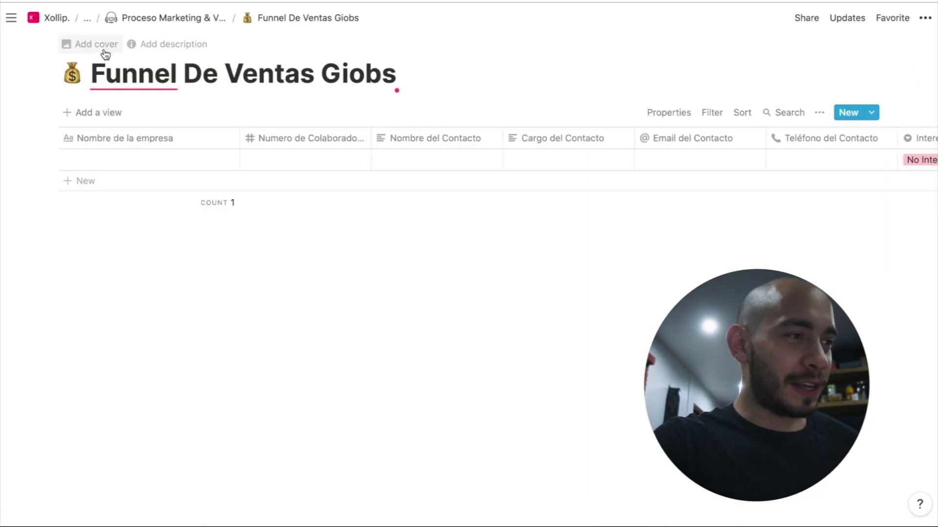
pyautogui.click(73, 74)
pyautogui.click(141, 101)
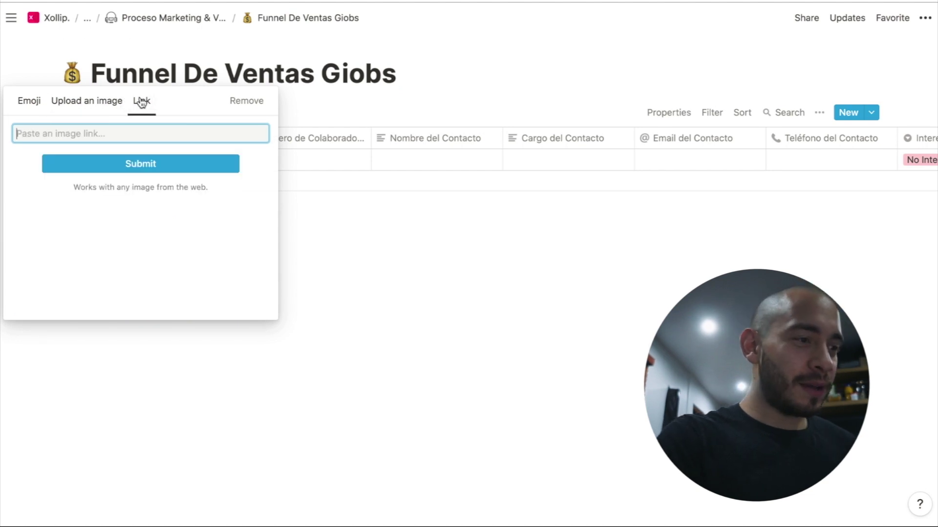
pyautogui.hotkey('ctrl', 'v')
pyautogui.click(134, 165)
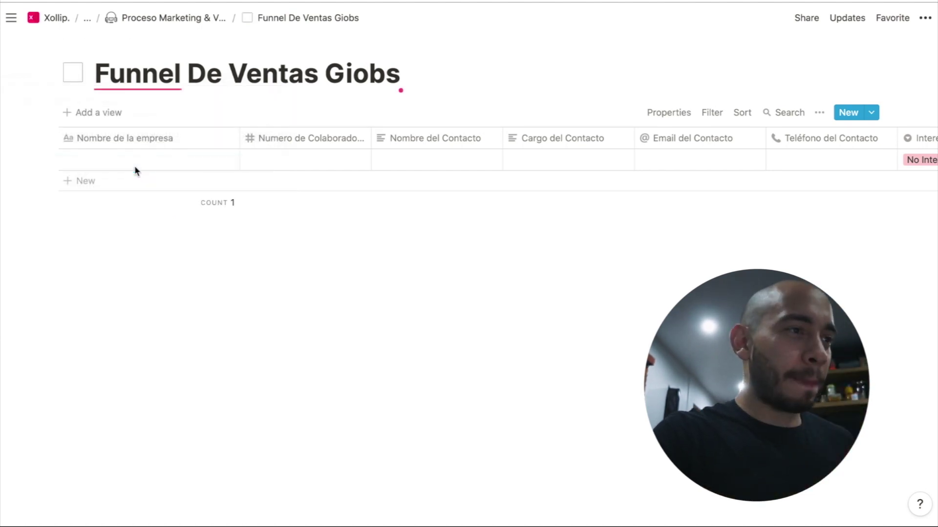
# Add a cover image to the database page
pyautogui.click(88, 42)
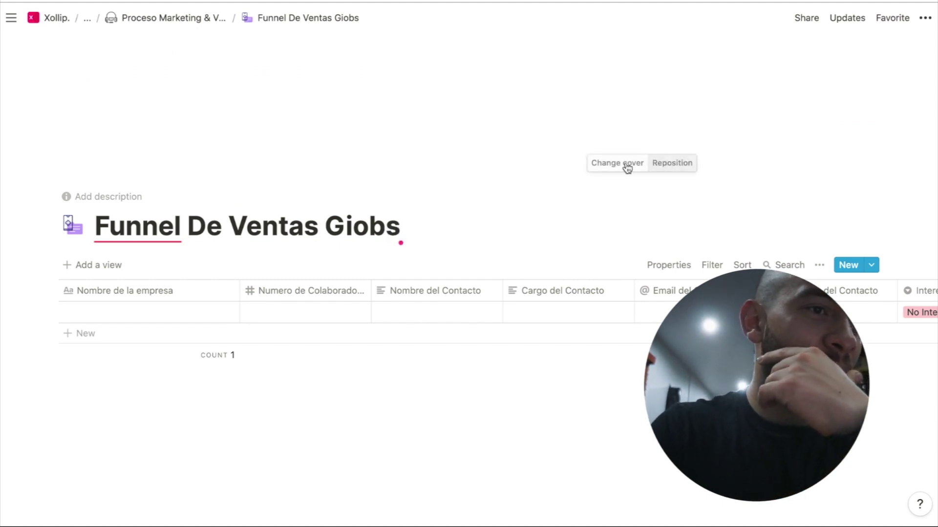
pyautogui.click(622, 164)
pyautogui.click(584, 193)
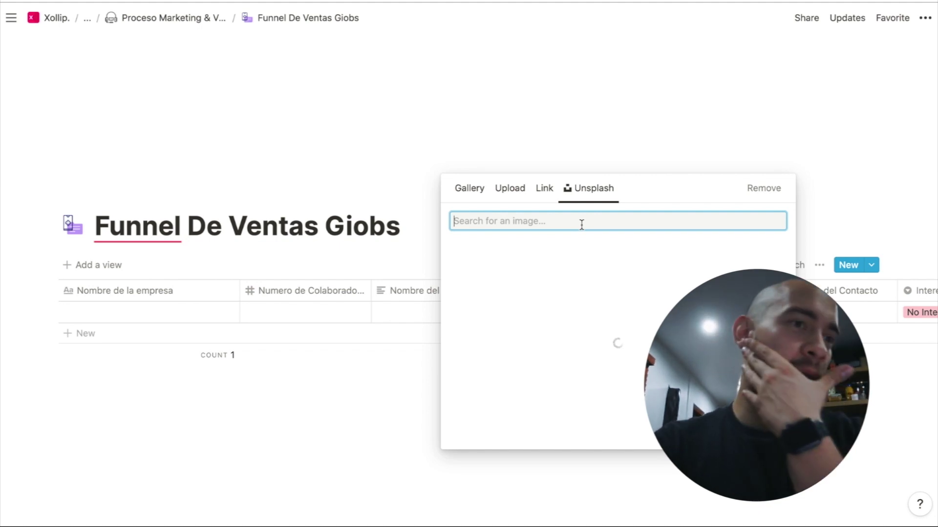
pyautogui.click(359, 441)
# Retitle the database from 'Funnel' to 'Túnel De Ventas Giobs'
pyautogui.hscroll(1, 437, 385)
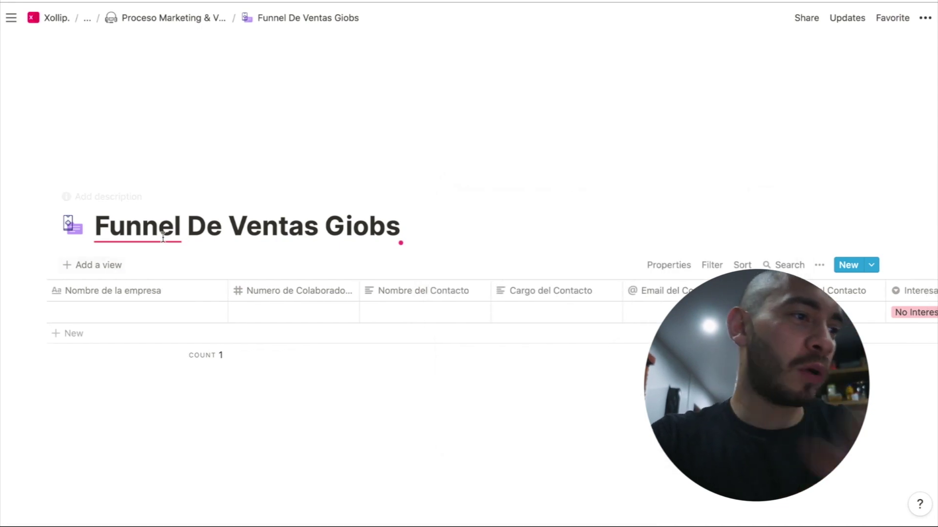
pyautogui.moveTo(185, 230); pyautogui.dragTo(99, 228)
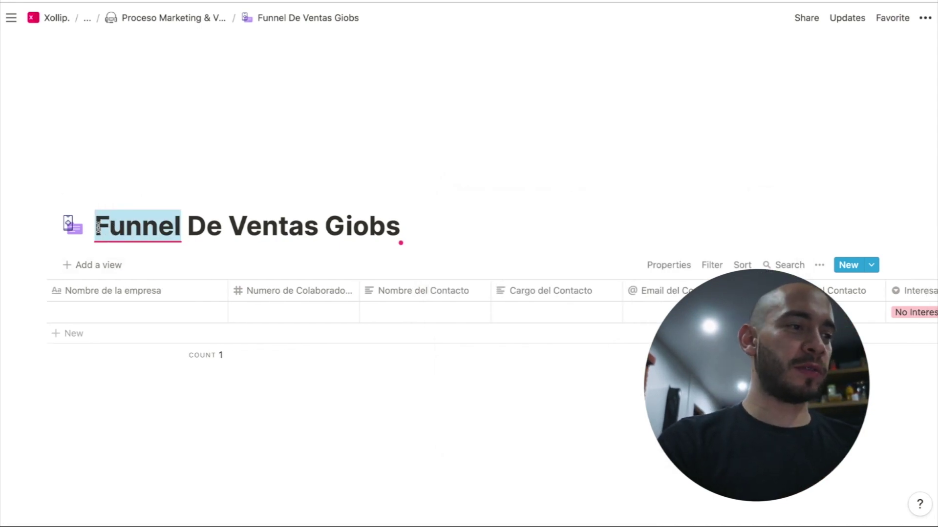
pyautogui.write('Tun')
pyautogui.press('BackSpace')
pyautogui.press('BackSpace')
pyautogui.write('únel')
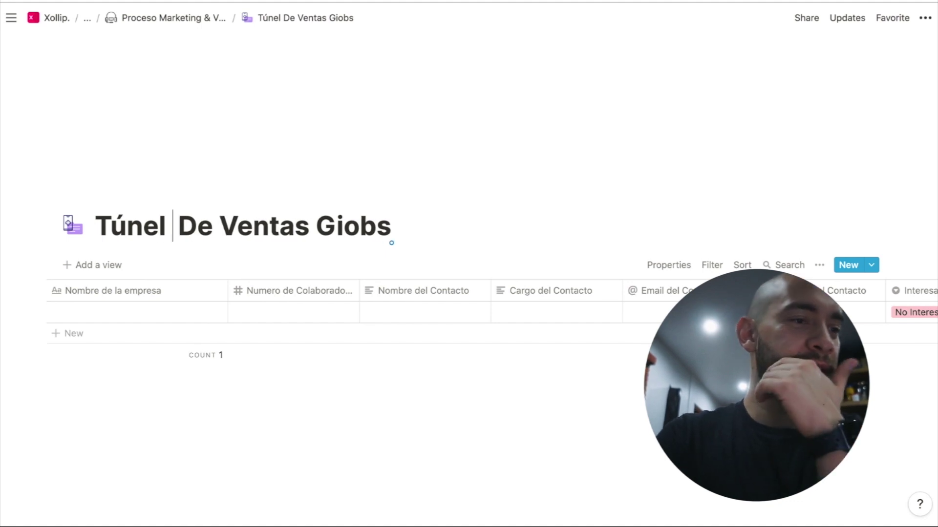
pyautogui.press('BackSpace')
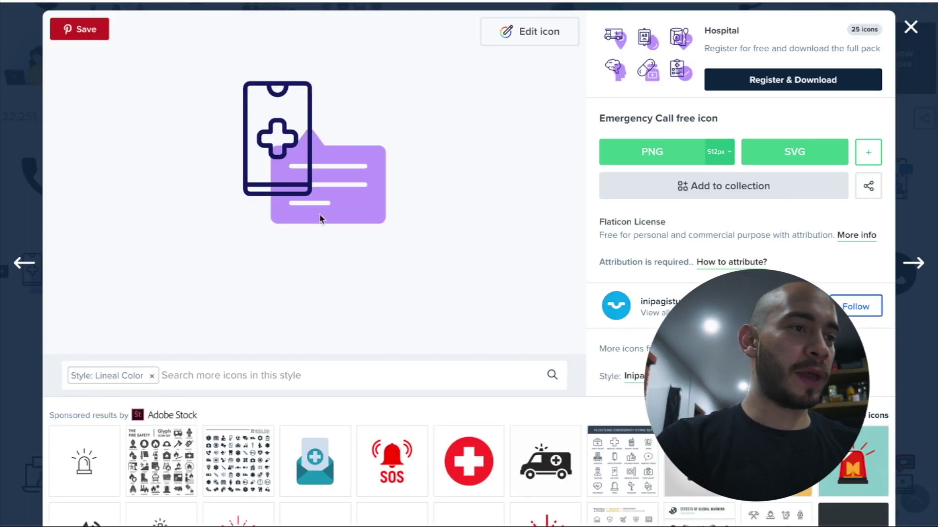
# Copy the Emergency Call image address and start a new template page in the database
pyautogui.rightClick(360, 188)
pyautogui.click(437, 226)
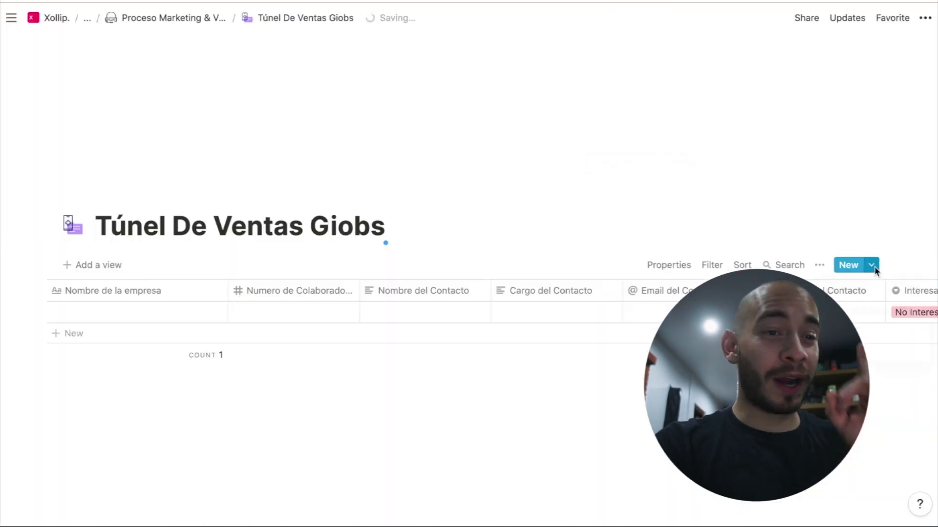
pyautogui.click(871, 265)
pyautogui.click(831, 312)
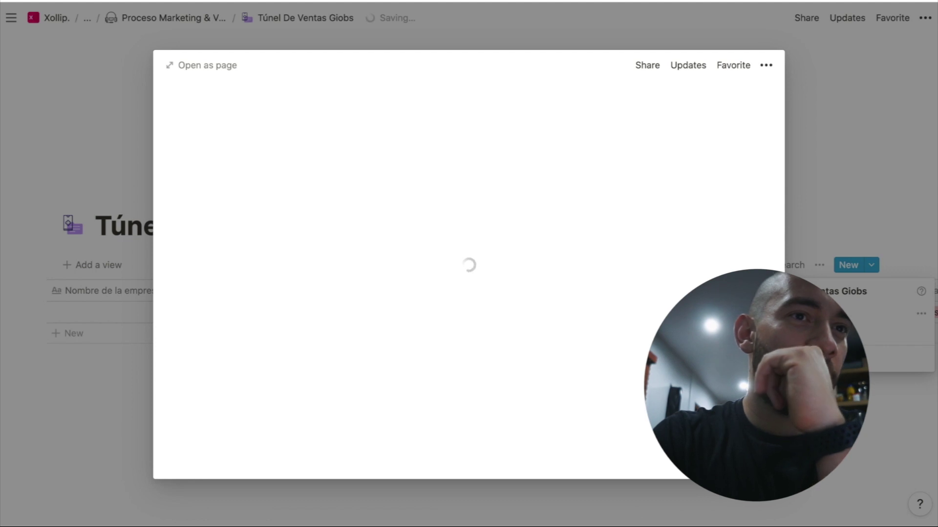
# Dismiss the network menu, the template editor and the template choices list
pyautogui.press('Escape')
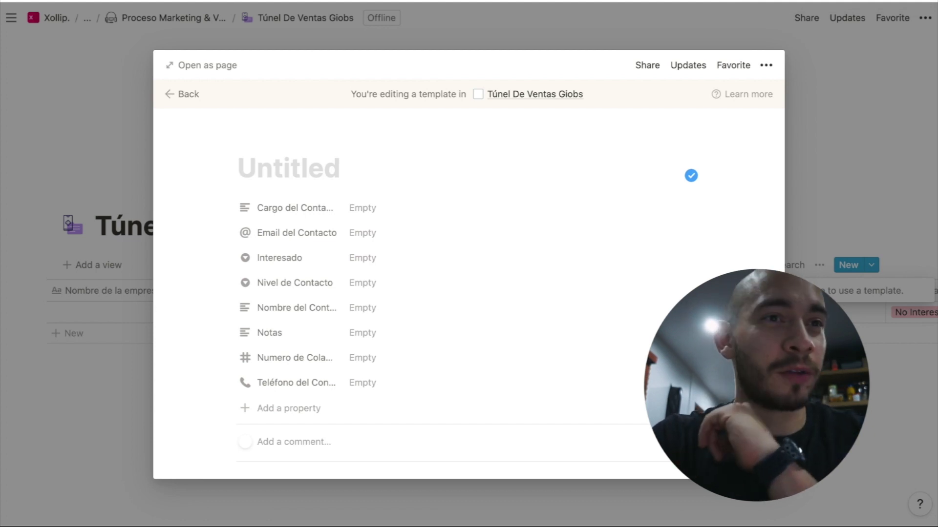
pyautogui.click(871, 81)
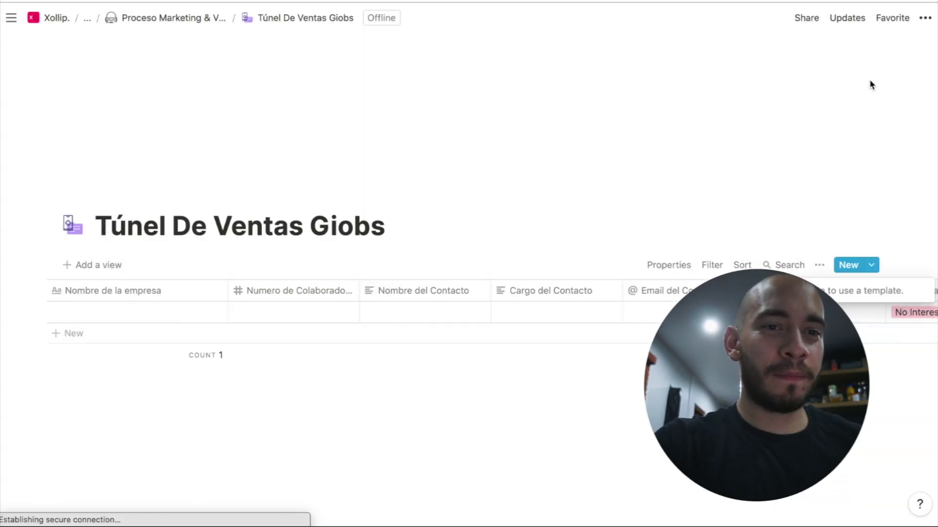
pyautogui.click(881, 265)
pyautogui.click(870, 266)
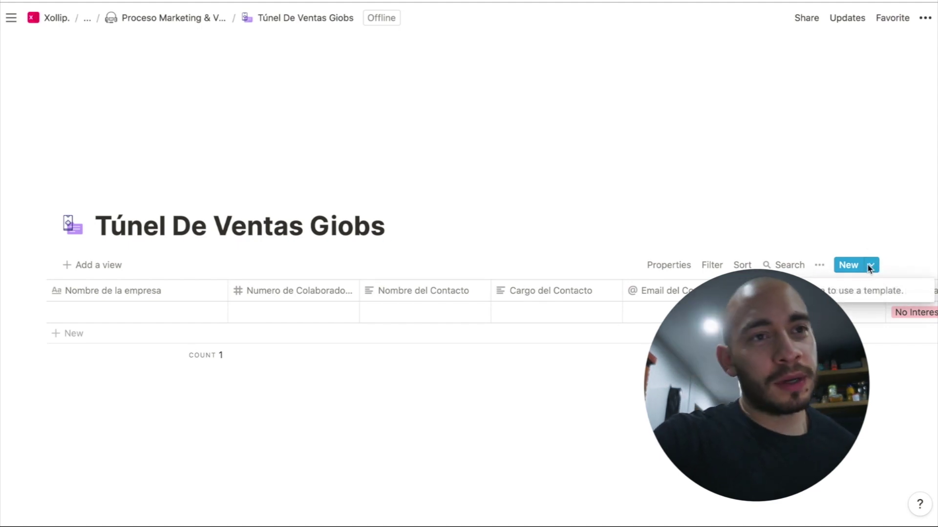
pyautogui.click(883, 263)
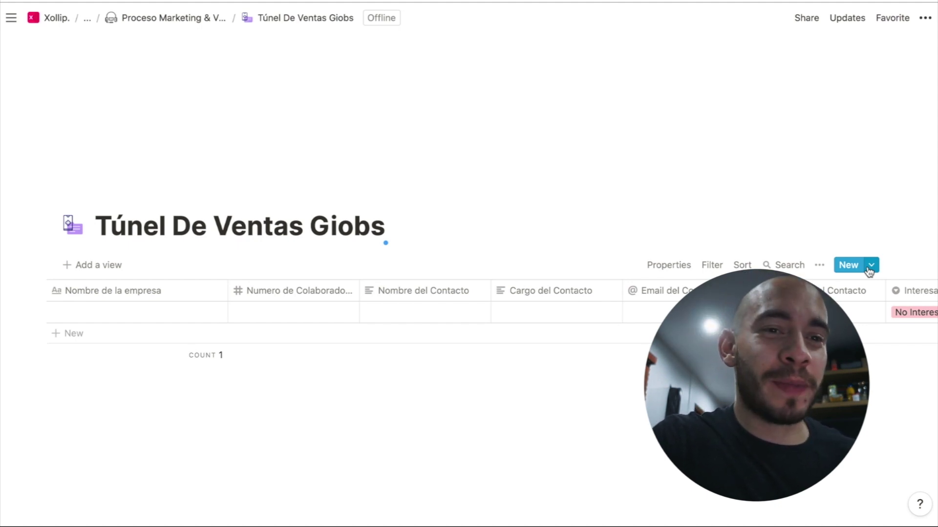
pyautogui.click(385, 242)
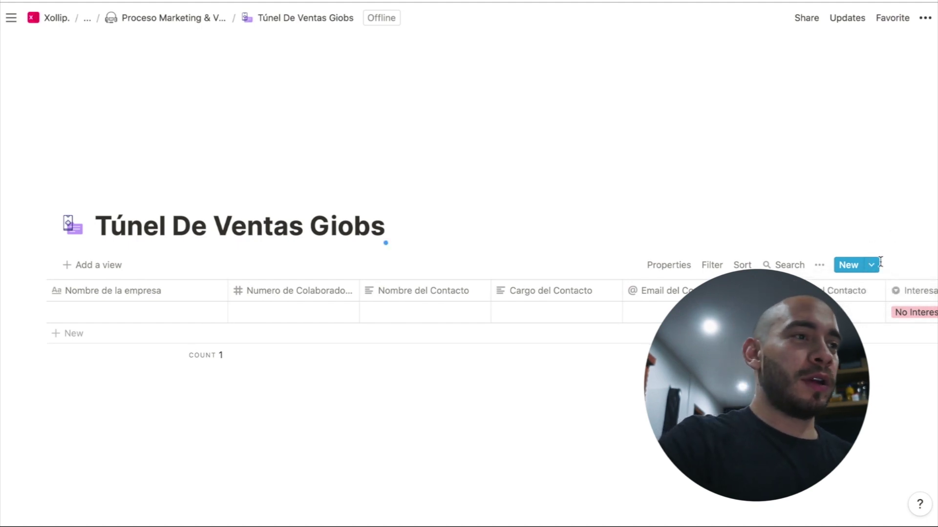
# Reload the page with Cmd+R and confirm so the database comes back online
pyautogui.press('super+r')
pyautogui.press('Return')
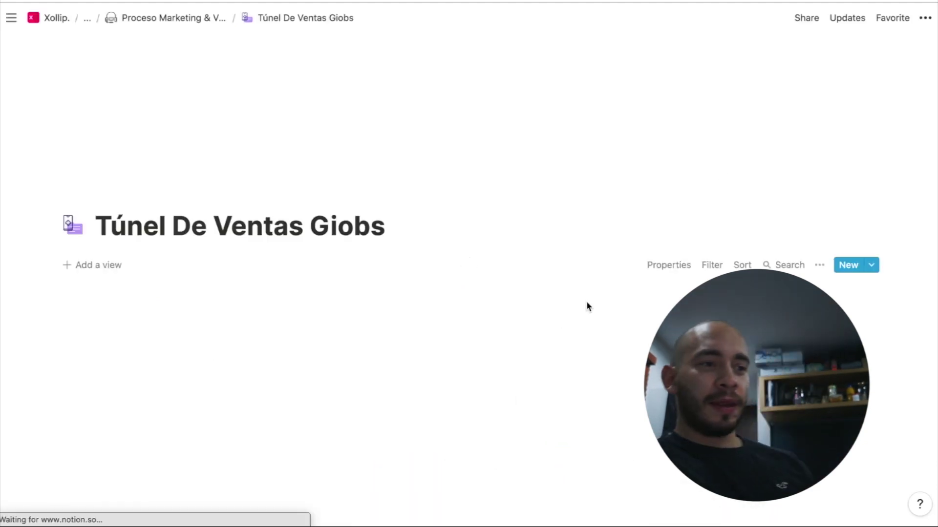
pyautogui.click(871, 269)
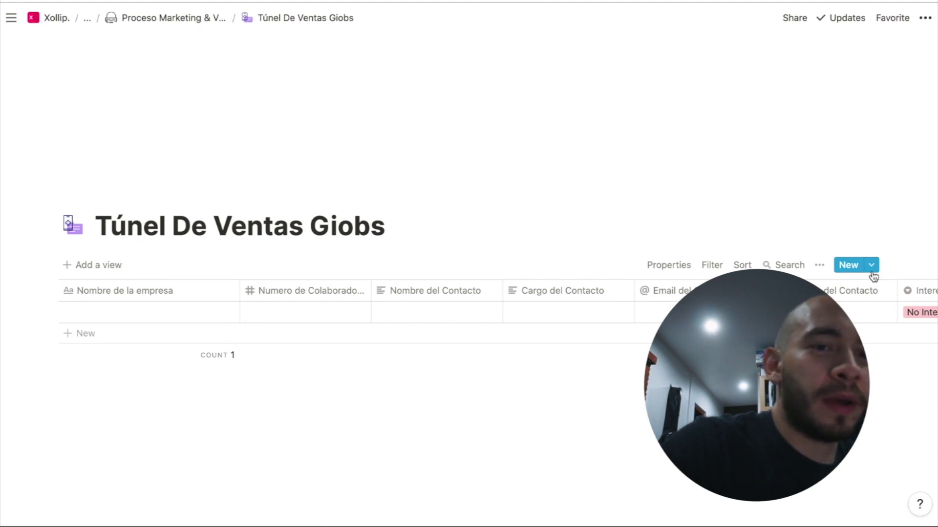
pyautogui.click(873, 272)
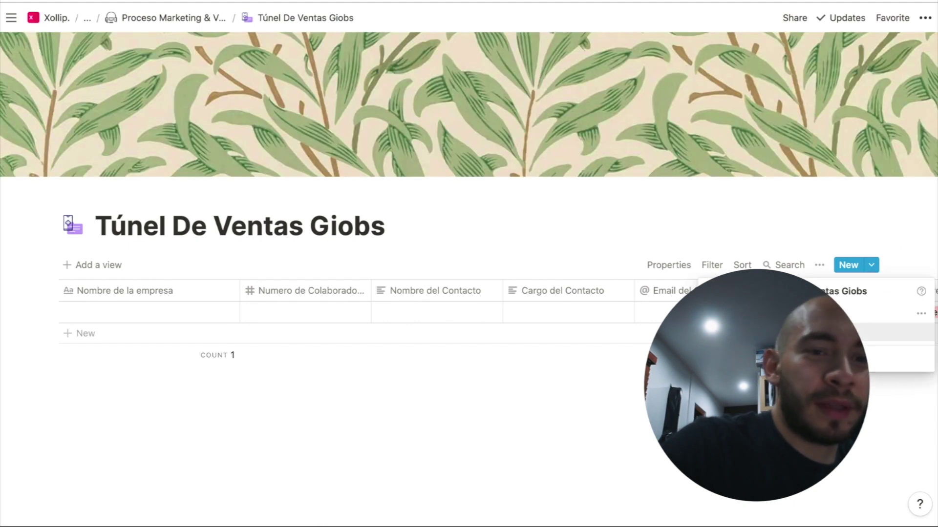
# Create a new blank database template titled 'Nuevo Contacto'
pyautogui.click(921, 314)
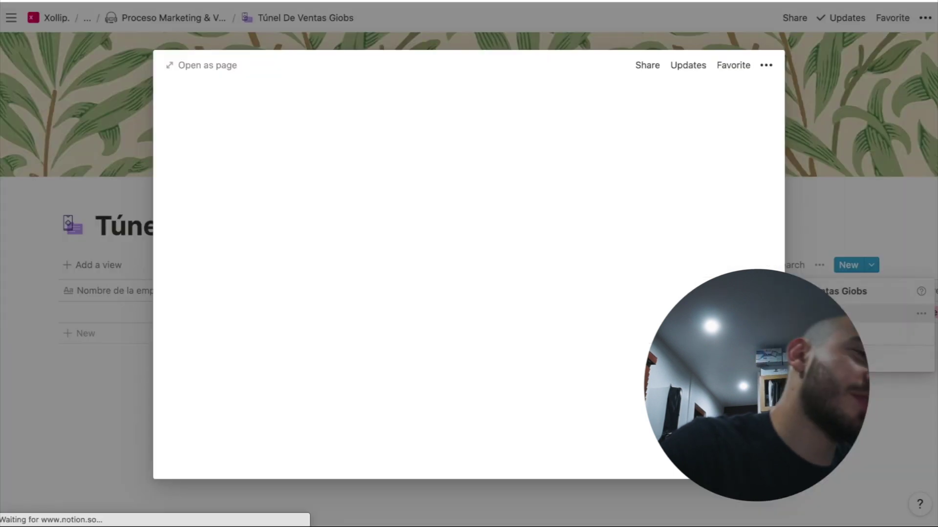
pyautogui.click(830, 308)
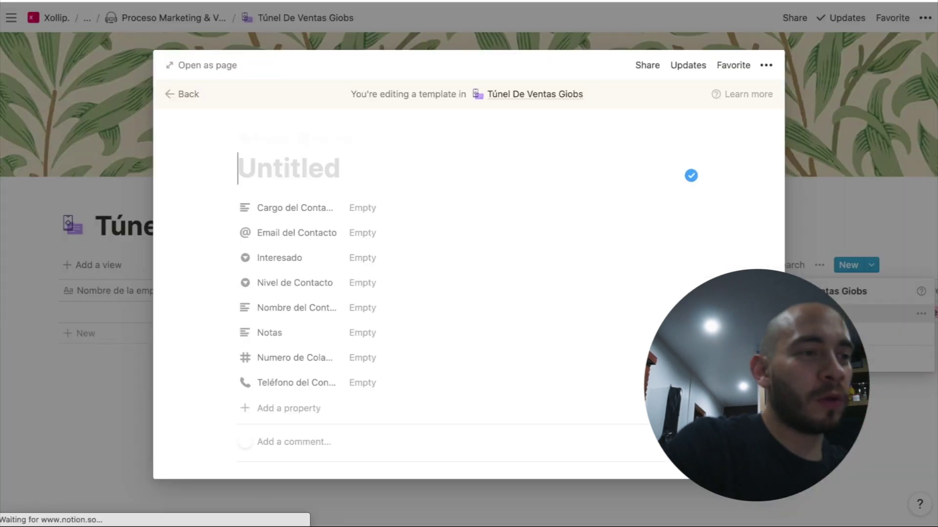
pyautogui.write('Nuevo Contacto')
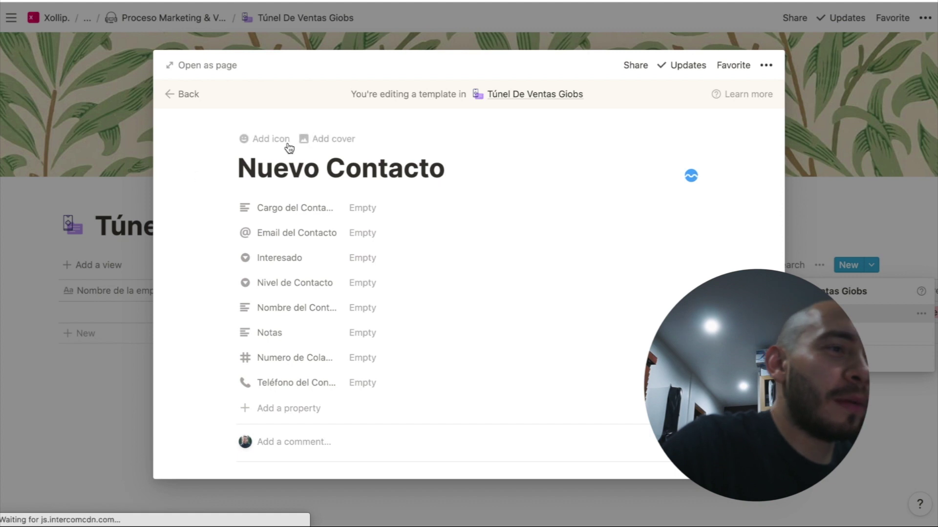
# Set the template's icon from the pasted phone-and-document image link, leaving Cargo del Contacto empty
pyautogui.click(283, 138)
pyautogui.click(264, 198)
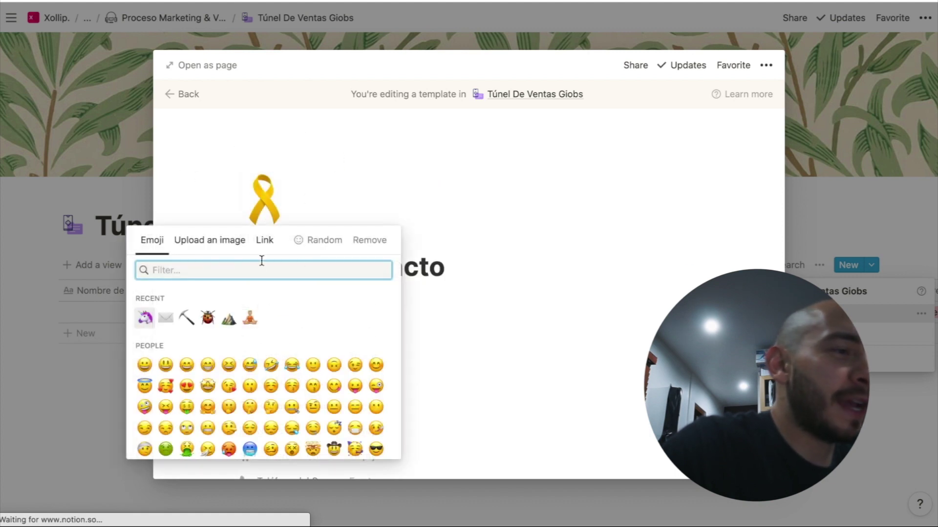
pyautogui.click(264, 240)
pyautogui.hotkey('ctrl', 'v')
pyautogui.click(271, 303)
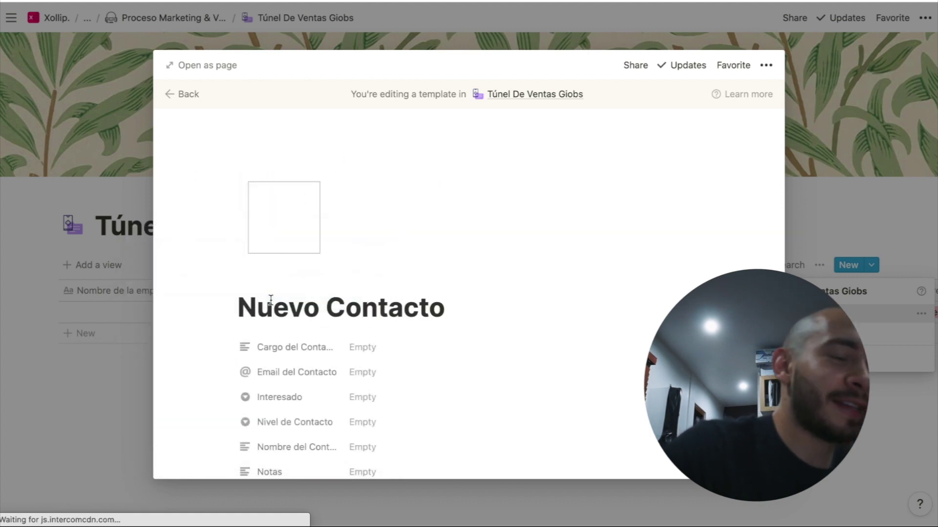
pyautogui.scroll(-2, 309, 356)
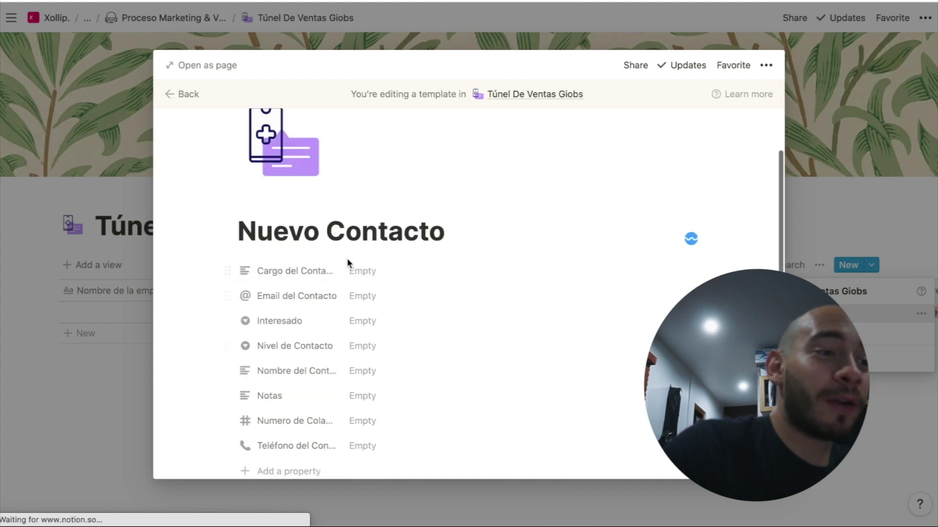
pyautogui.click(361, 275)
pyautogui.press('Escape')
pyautogui.scroll(-1, 260, 337)
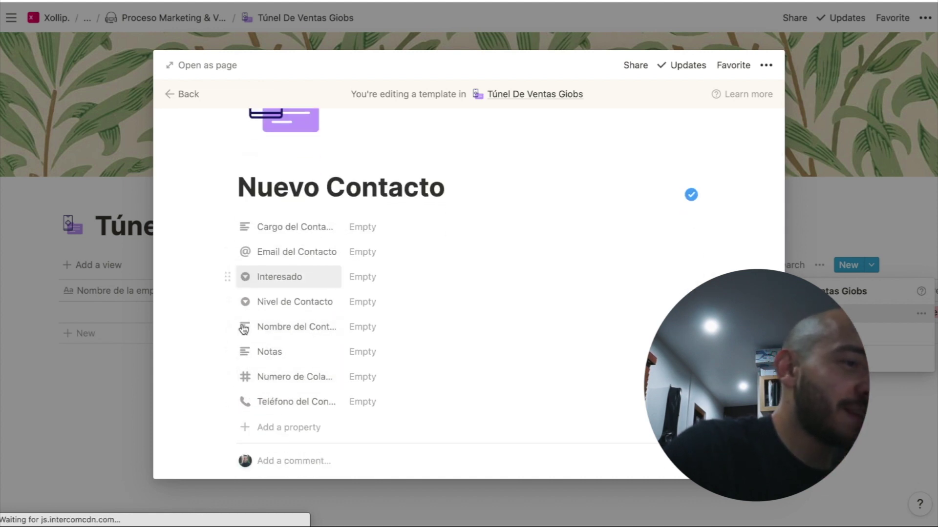
# Move Nombre del Contacto and employee count to the top, and Teléfono right after Email del Contacto
pyautogui.moveTo(231, 320); pyautogui.dragTo(228, 225)
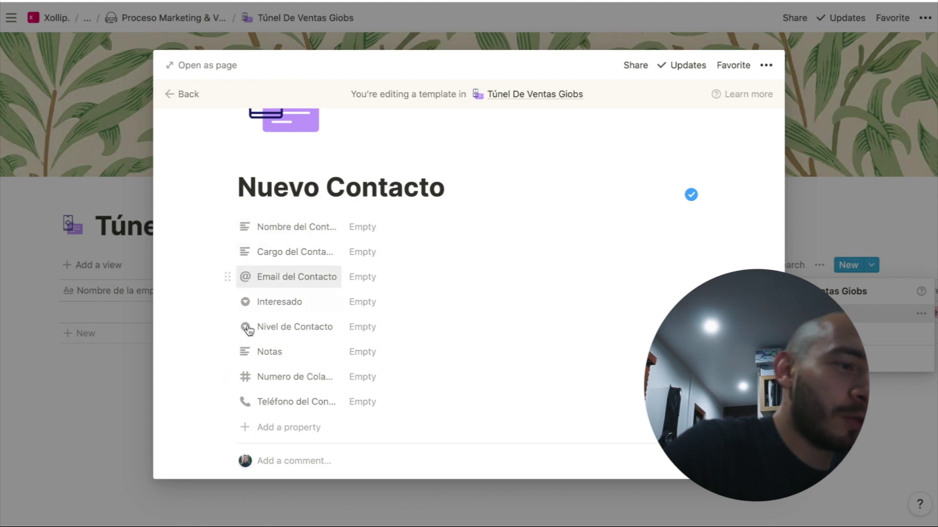
pyautogui.moveTo(228, 359); pyautogui.dragTo(230, 230)
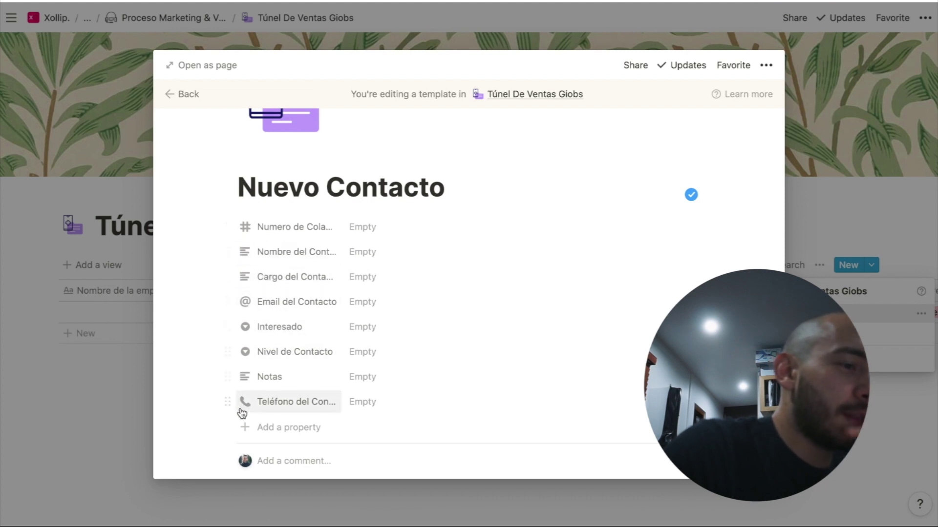
pyautogui.moveTo(230, 403); pyautogui.dragTo(249, 329)
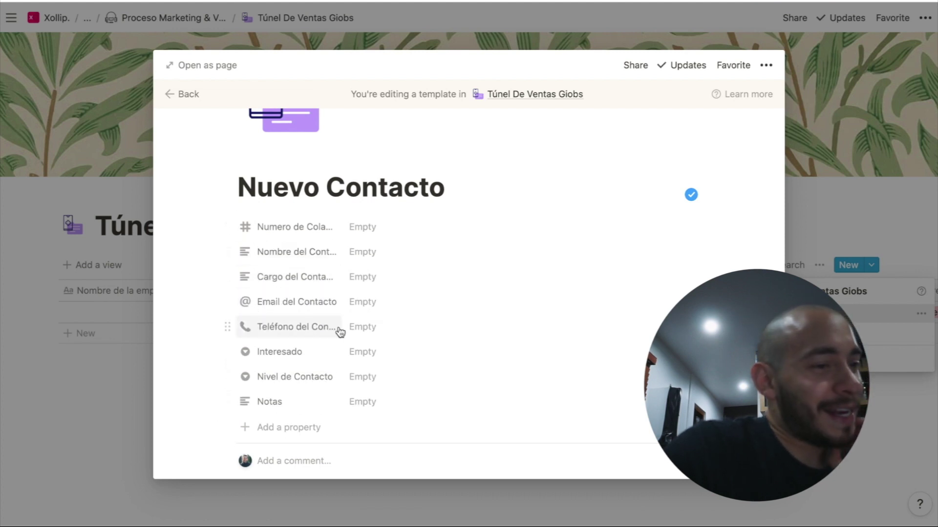
# Default Interesado to No Interesado and Nivel de Contacto to No Contactado
pyautogui.click(361, 352)
pyautogui.click(425, 413)
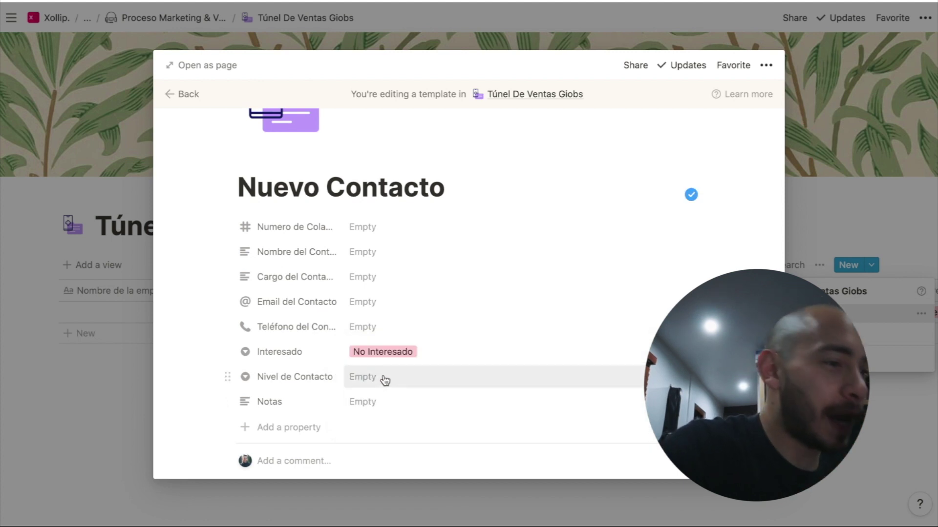
pyautogui.click(383, 378)
pyautogui.click(398, 419)
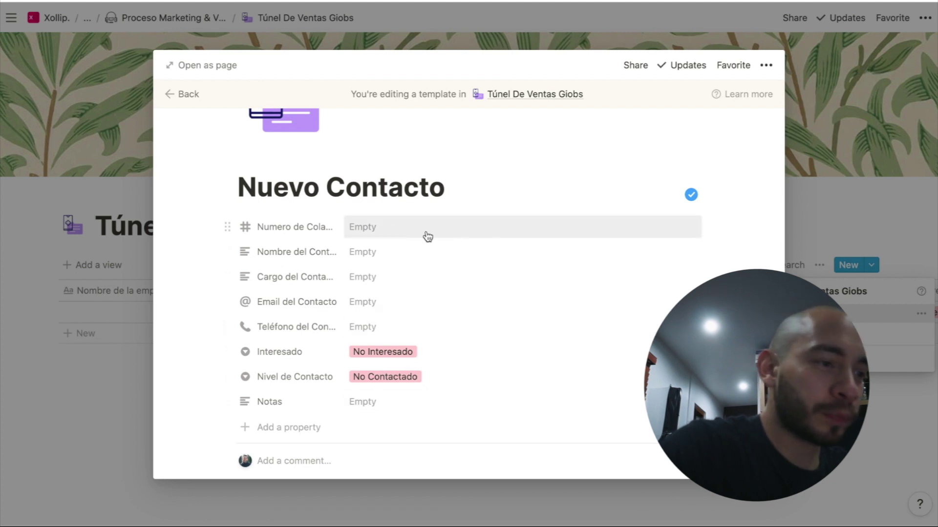
pyautogui.scroll(-3, 435, 326)
pyautogui.click(401, 340)
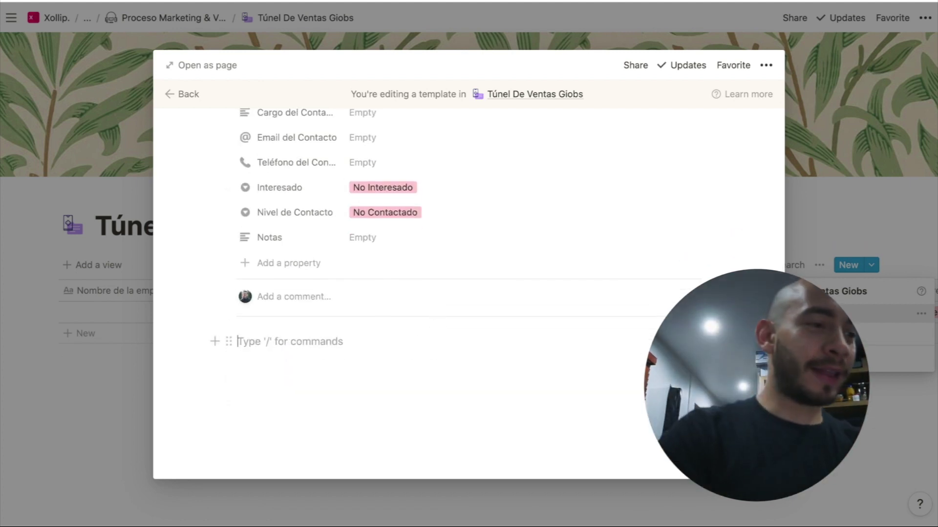
# Insert a full-page table via /tabla and title it 'Historial de Contacto'
pyautogui.write('/tabl')
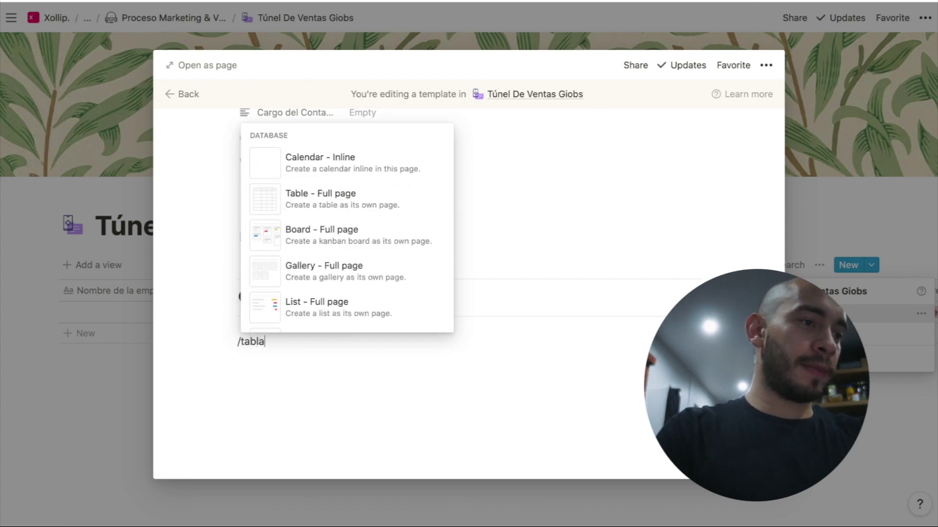
pyautogui.write('a')
pyautogui.press('Down')
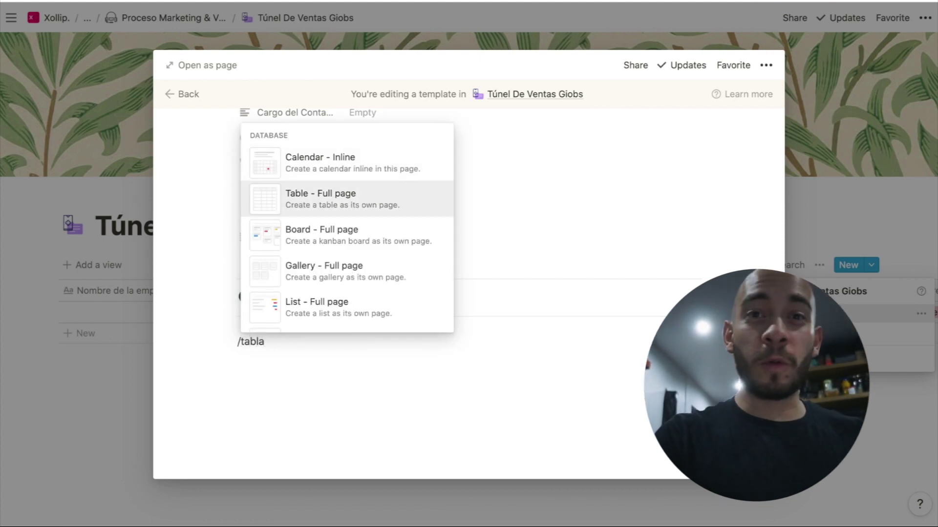
pyautogui.press('Return')
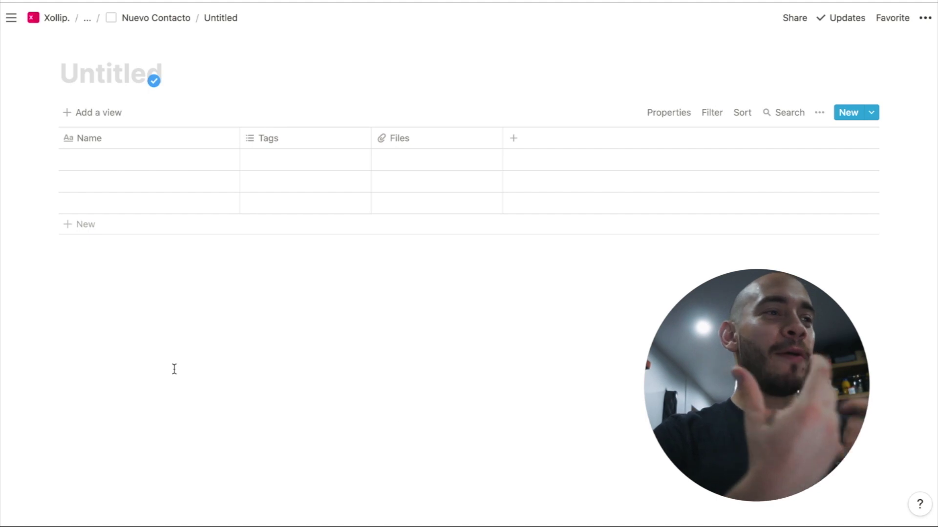
pyautogui.write('Hi')
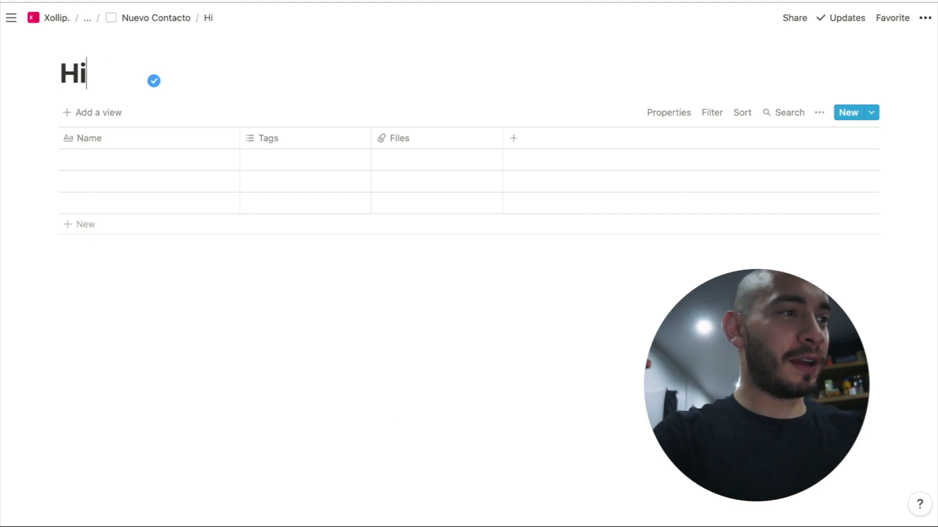
pyautogui.write('storial de Contacto')
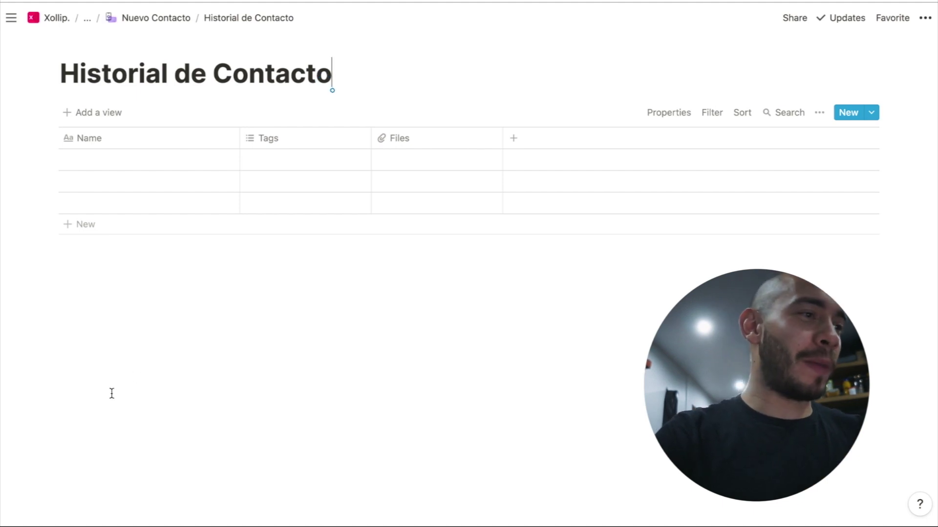
# Rename the first column 'Descripción del contacto' and make Tags a select named 'Metodo de Contacto'
pyautogui.click(132, 141)
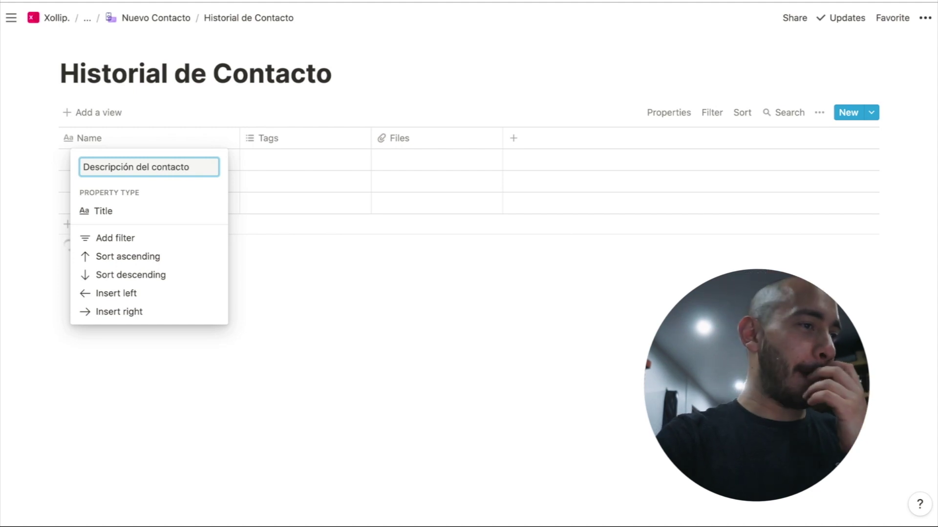
pyautogui.press('Return')
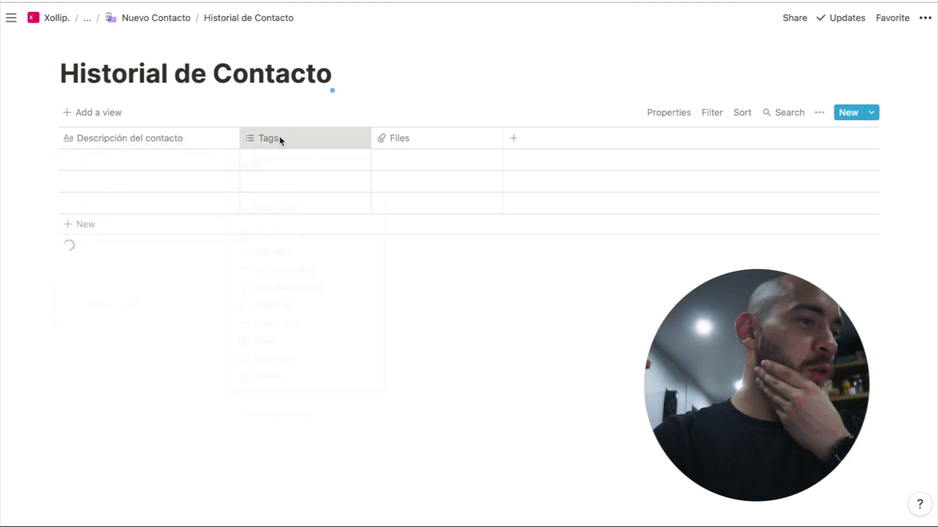
pyautogui.click(279, 137)
pyautogui.moveTo(361, 210)
pyautogui.click(424, 130)
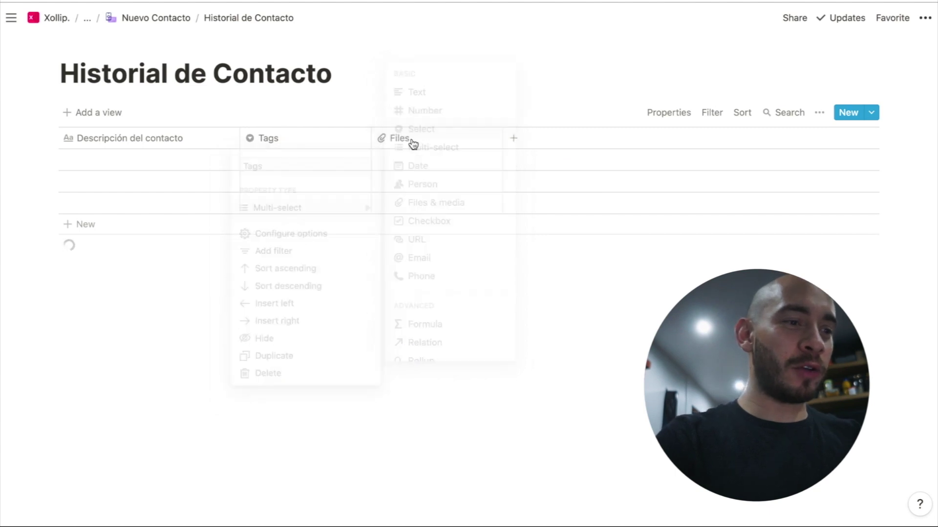
pyautogui.write('Metodo de Contacto')
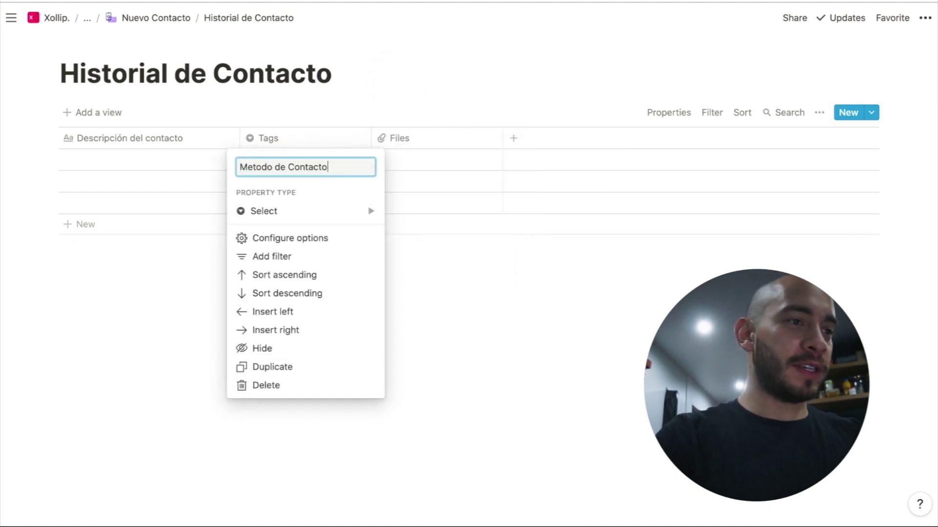
pyautogui.press('Return')
# Fill the method rows with Email, WhatsApp, Redes Sociales and Correo Certificado options
pyautogui.click(337, 166)
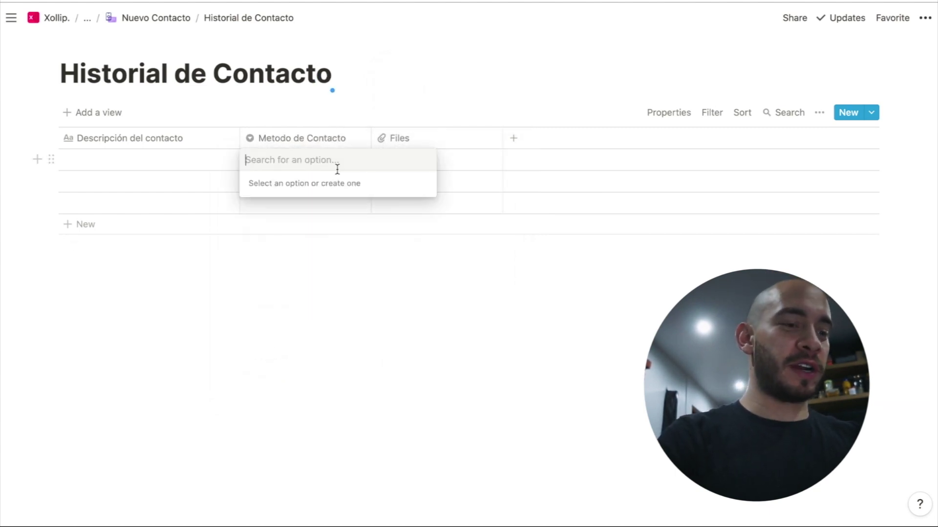
pyautogui.write('Llamada')
pyautogui.press('Return')
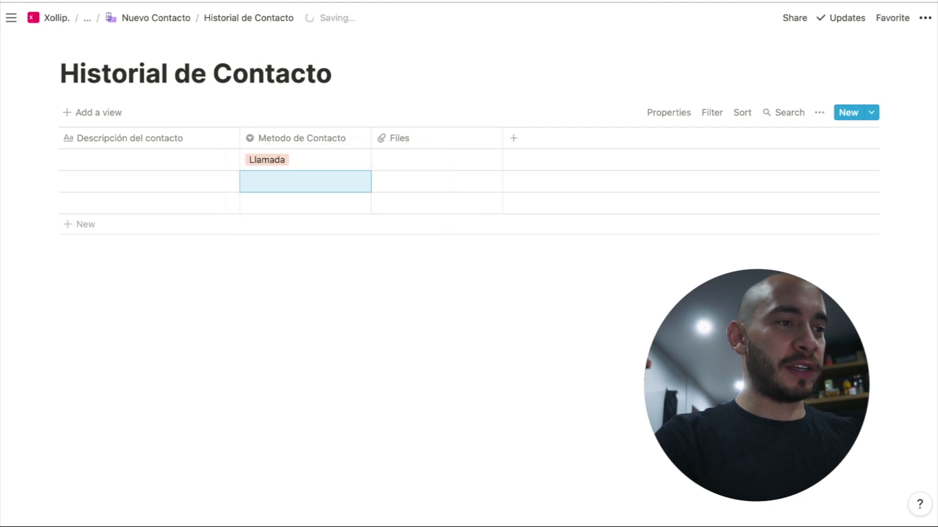
pyautogui.click(305, 160)
pyautogui.write('Email')
pyautogui.press('Return')
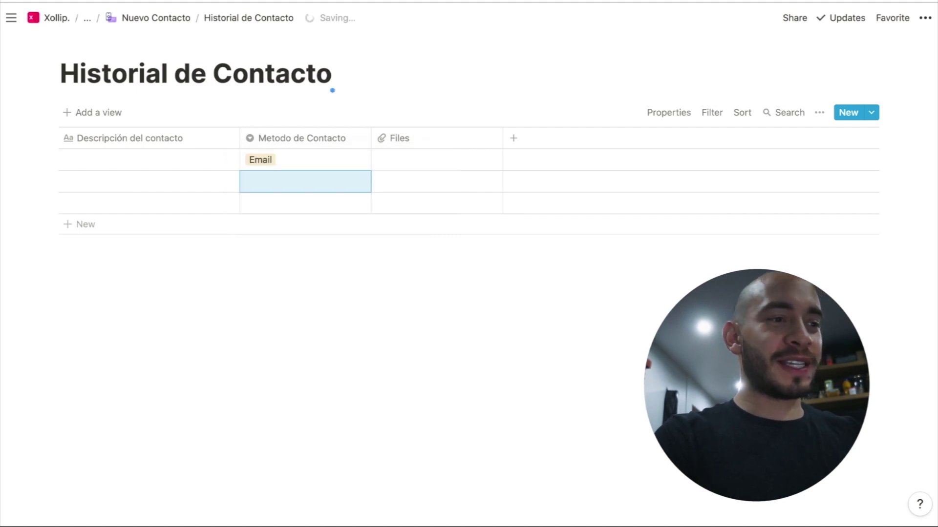
pyautogui.write('Wha')
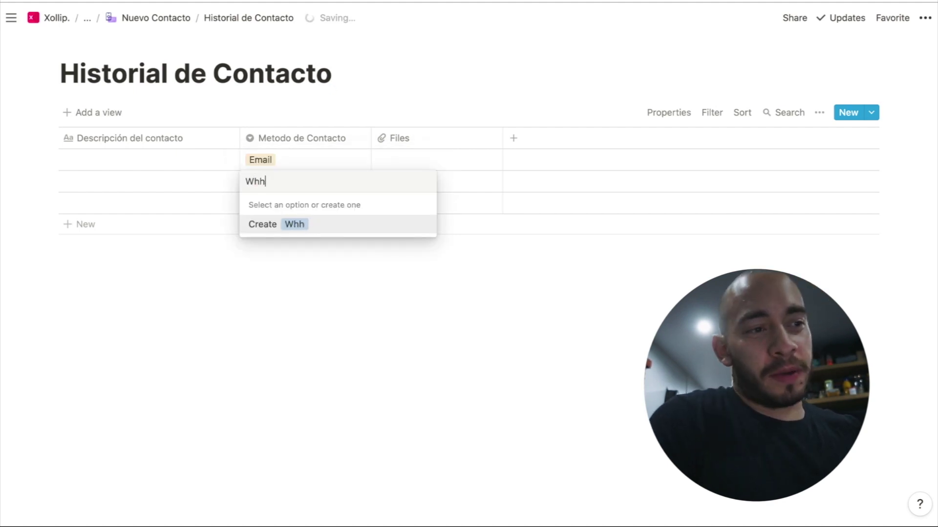
pyautogui.write('tsApp')
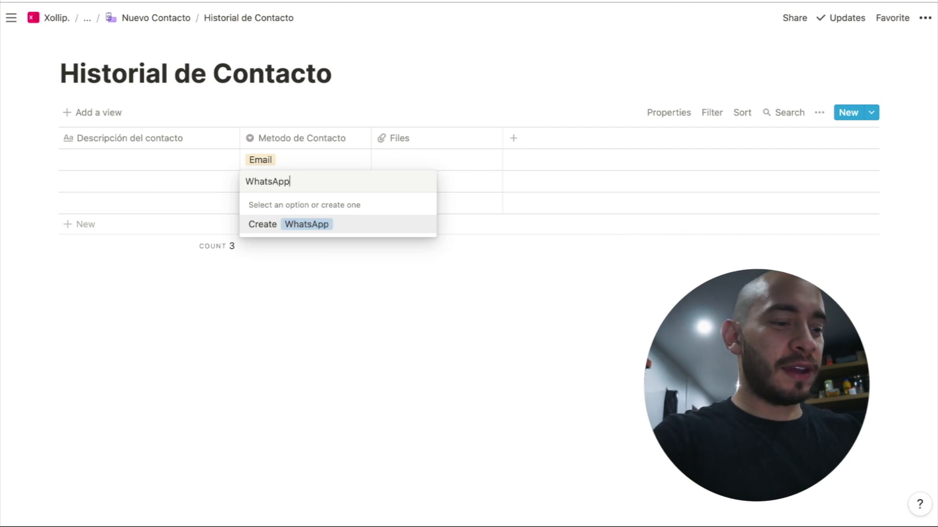
pyautogui.press('Return')
pyautogui.write('R')
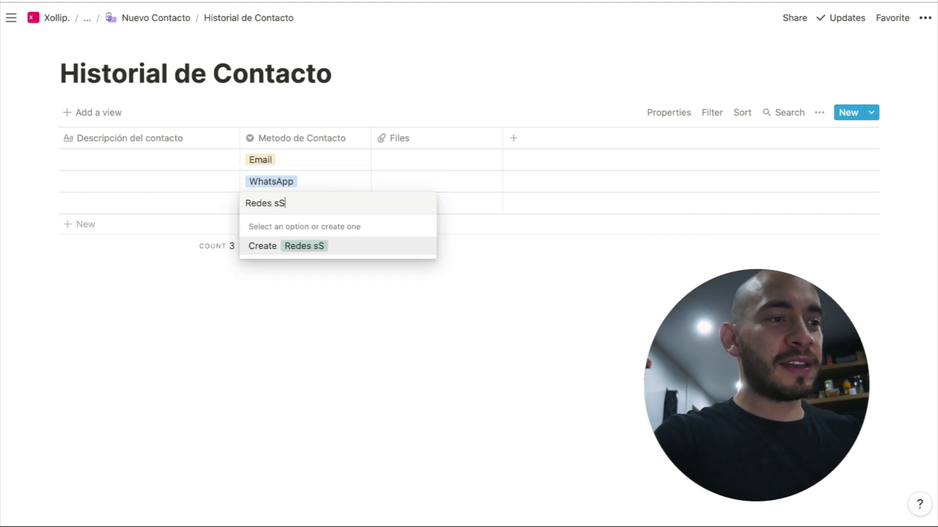
pyautogui.write('edes Sociales')
pyautogui.press('Return')
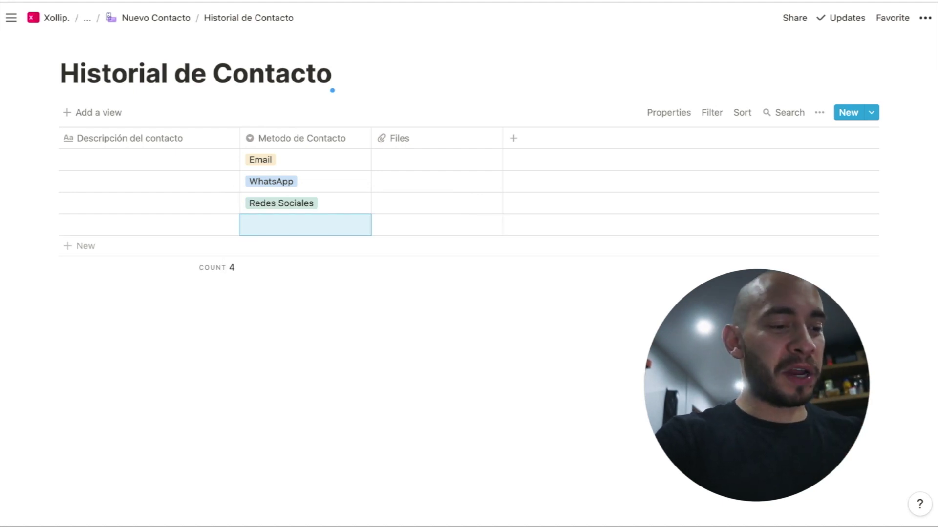
pyautogui.write('Correo C')
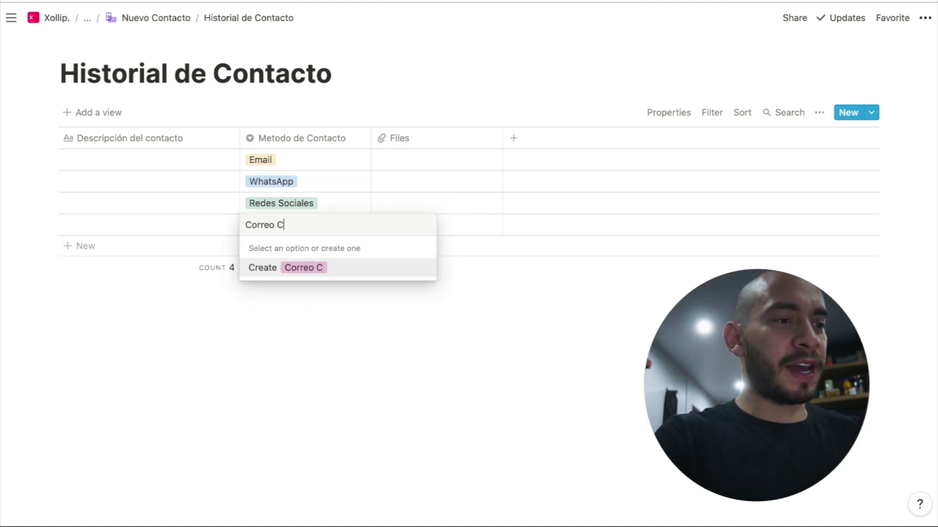
pyautogui.write('ertificado')
pyautogui.press('Return')
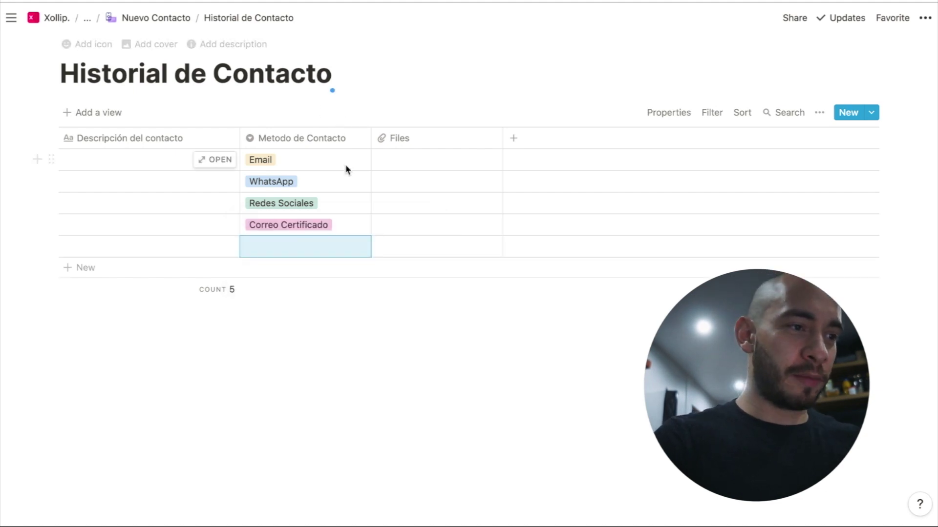
pyautogui.click(341, 162)
pyautogui.press('Escape')
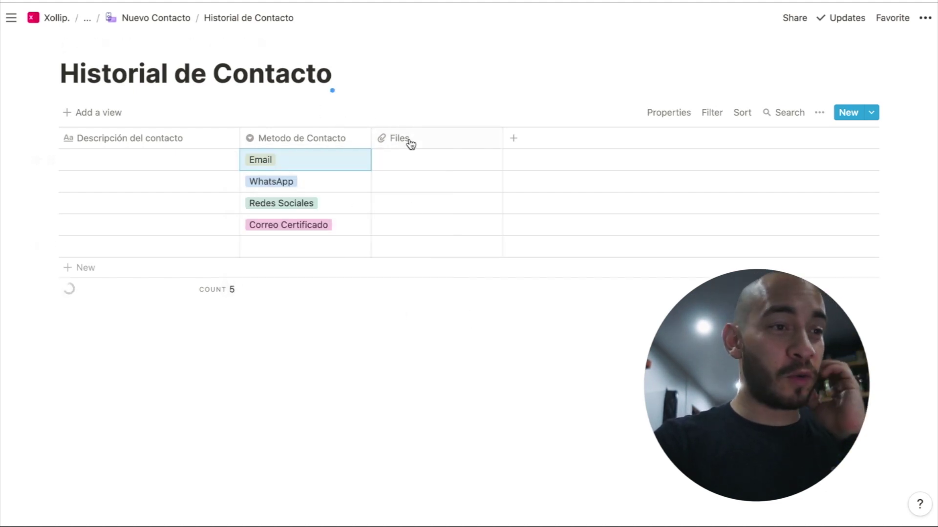
# Change the Files column to Created time and rename it 'Fecha de Contacto'
pyautogui.click(411, 145)
pyautogui.moveTo(477, 211)
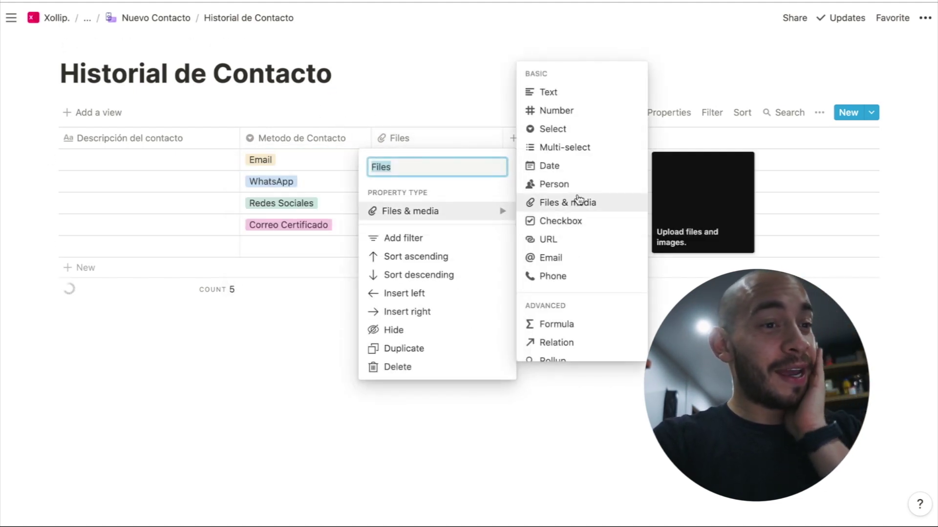
pyautogui.scroll(-2, 565, 327)
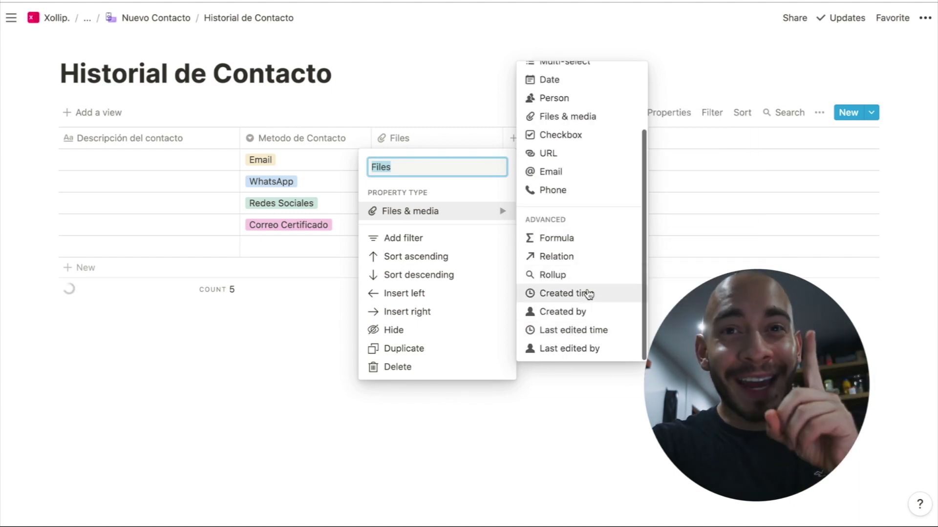
pyautogui.click(589, 293)
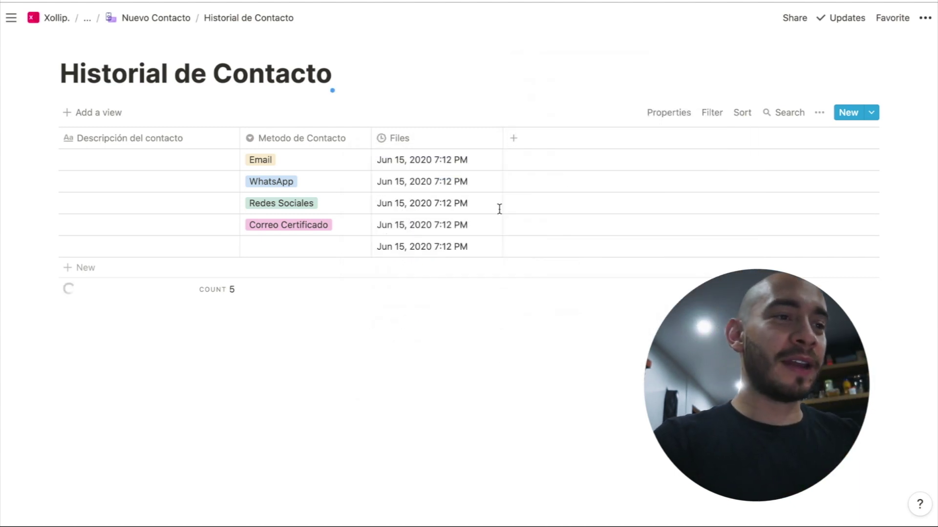
pyautogui.click(446, 140)
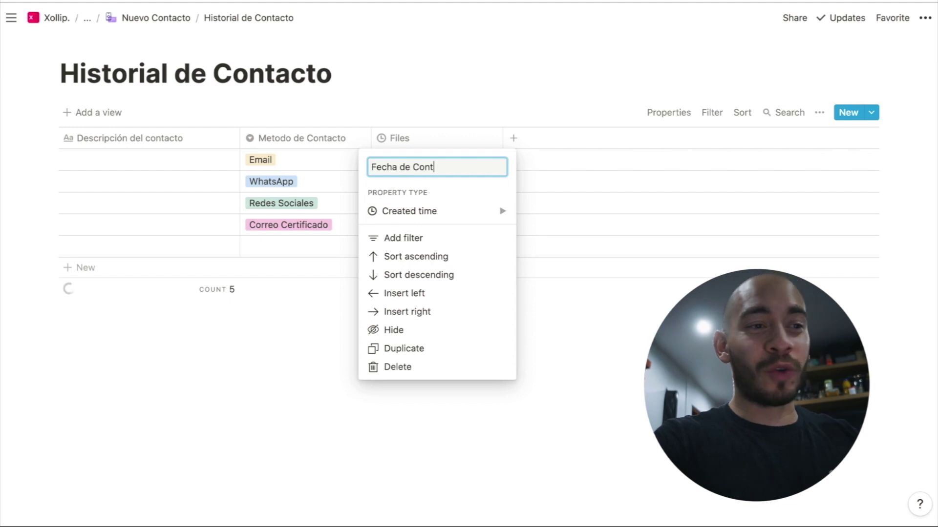
pyautogui.write('Fecha de Contacto')
pyautogui.press('Return')
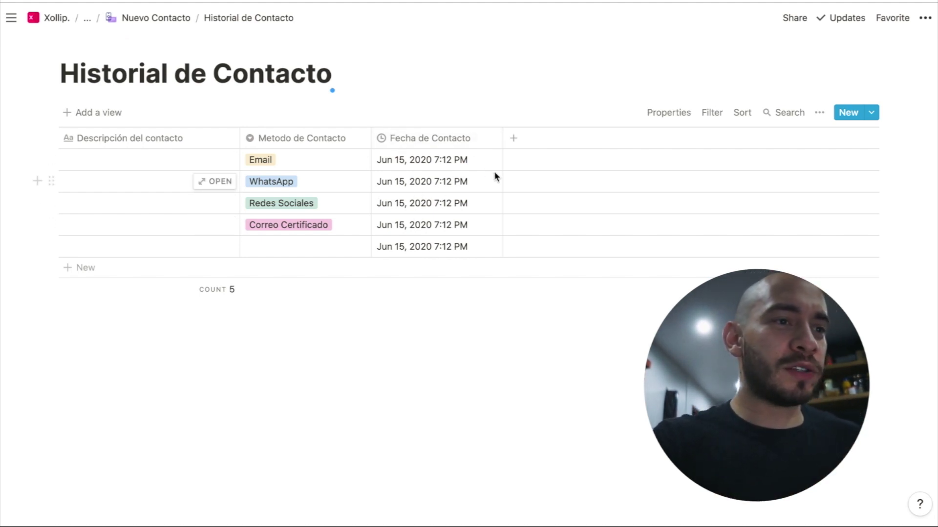
# Add a Created by column named 'Persona encargada del contacto'
pyautogui.click(512, 147)
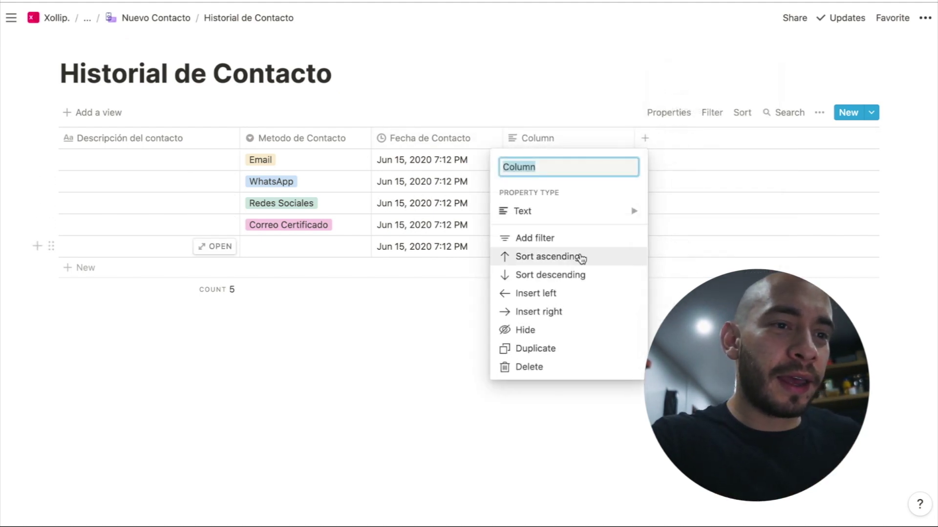
pyautogui.moveTo(619, 222)
pyautogui.scroll(-2, 683, 235)
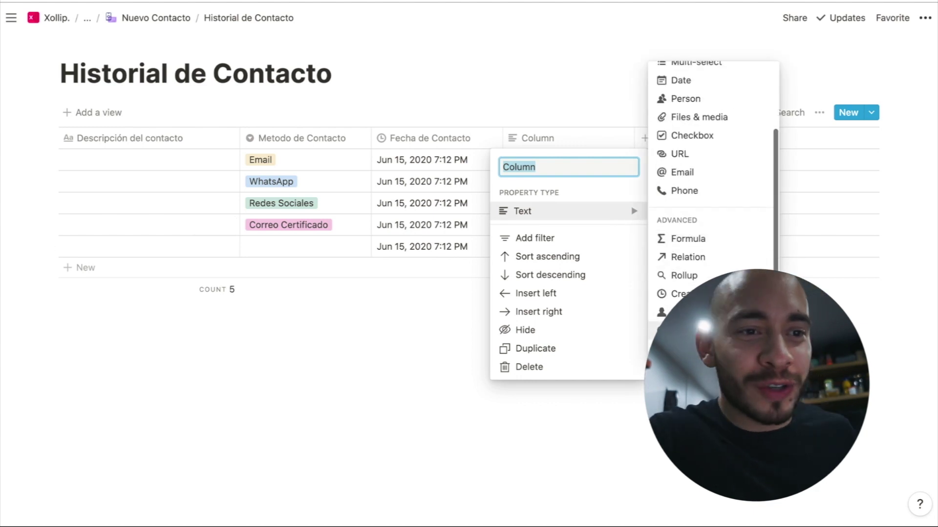
pyautogui.click(674, 311)
pyautogui.click(571, 140)
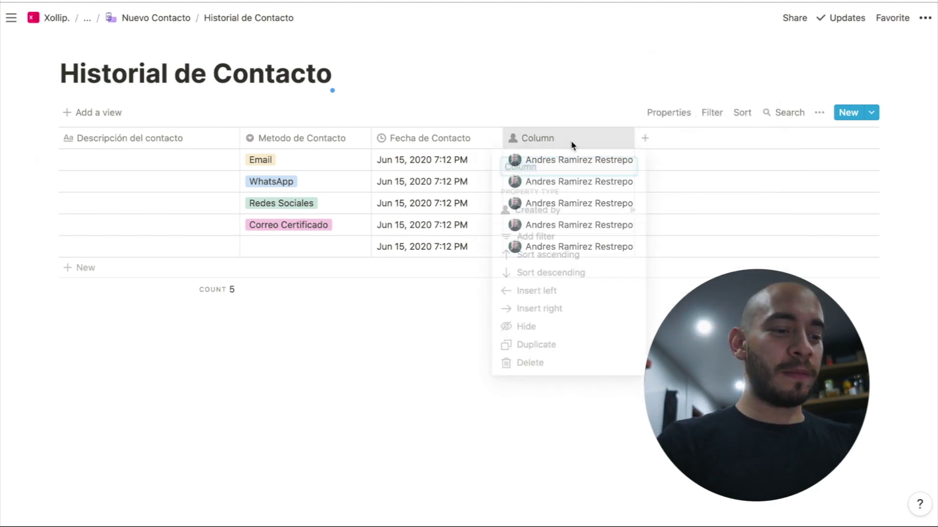
pyautogui.write('Persona encargada')
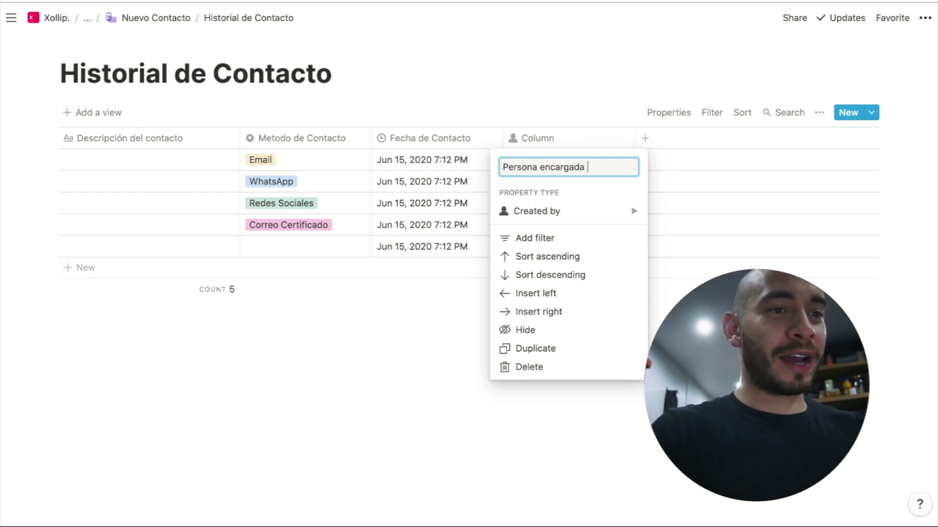
pyautogui.write(' del contacto')
pyautogui.press('Return')
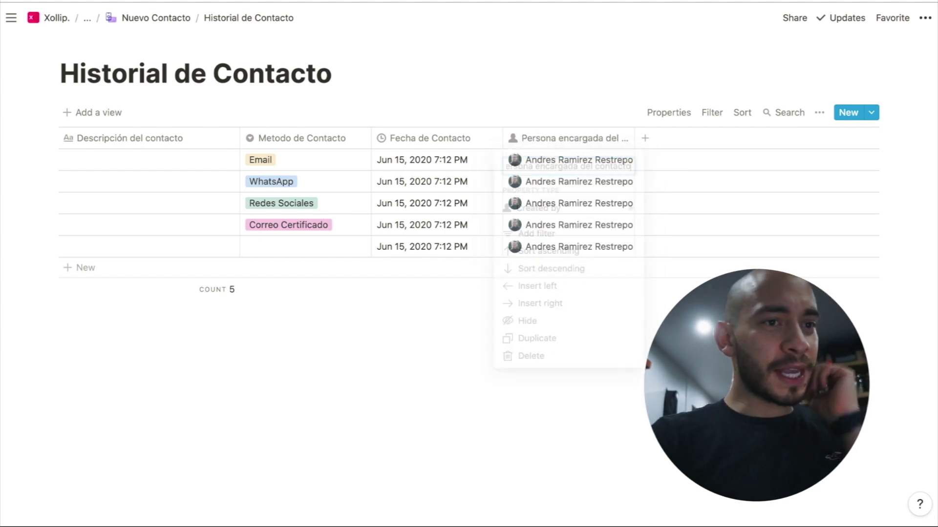
# Add two text columns named 'Notas' and 'Feedback'
pyautogui.click(644, 138)
pyautogui.moveTo(691, 219)
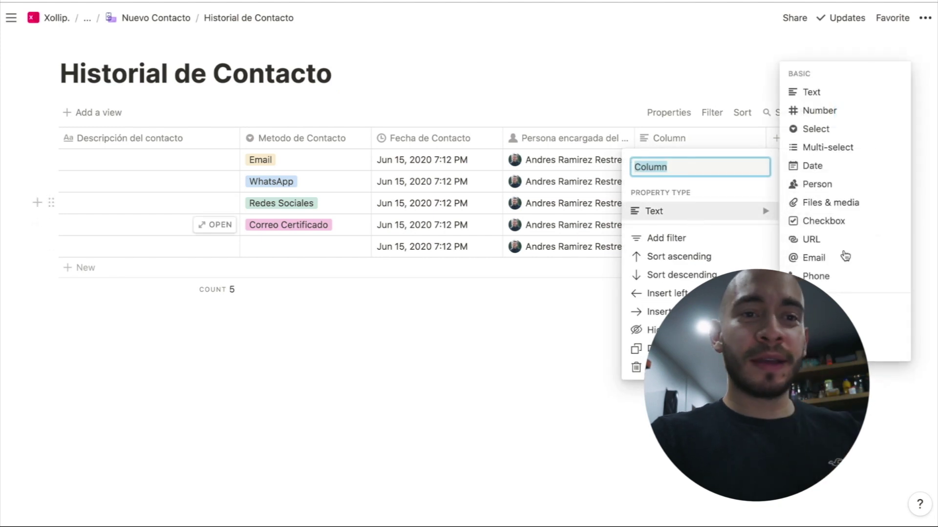
pyautogui.click(815, 94)
pyautogui.click(708, 138)
pyautogui.write('Notas')
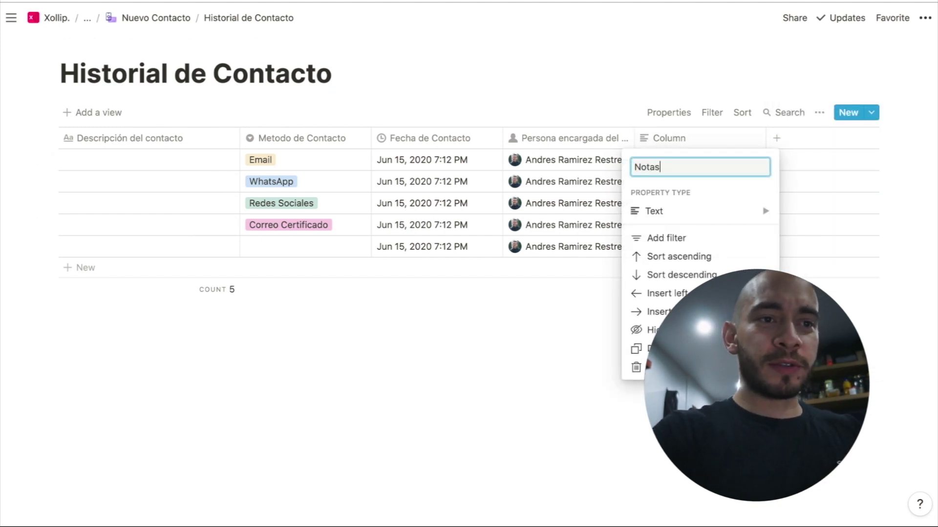
pyautogui.press('Return')
pyautogui.click(778, 138)
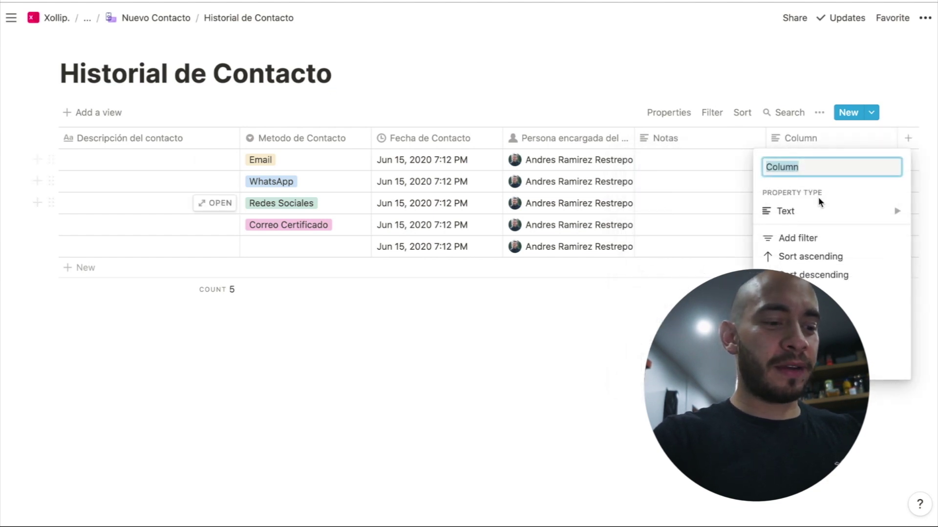
pyautogui.write('Feedback')
pyautogui.press('Return')
pyautogui.hscroll(1, 742, 225)
pyautogui.hscroll(-1, 742, 224)
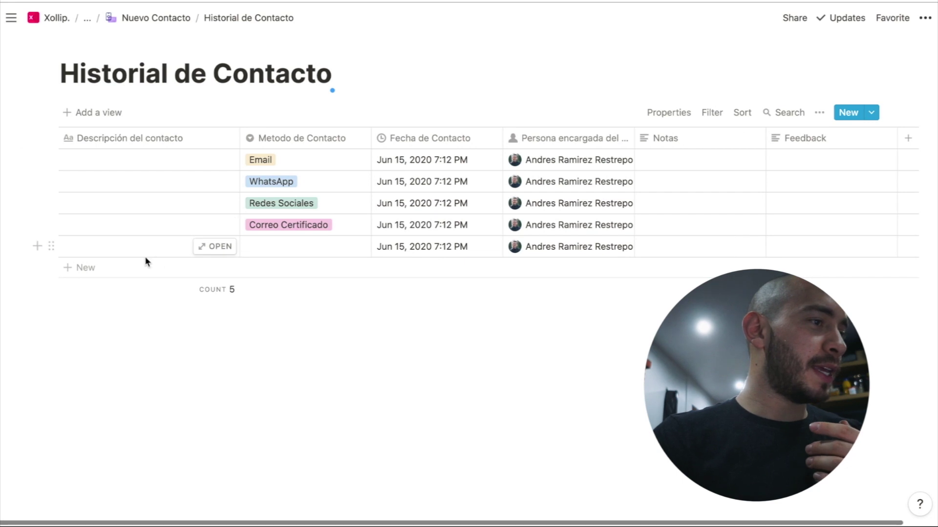
pyautogui.moveTo(31, 195); pyautogui.dragTo(201, 267)
# Delete rows 2–5 and set the Historial de Contacto page icon from a pasted image link
pyautogui.press('Delete')
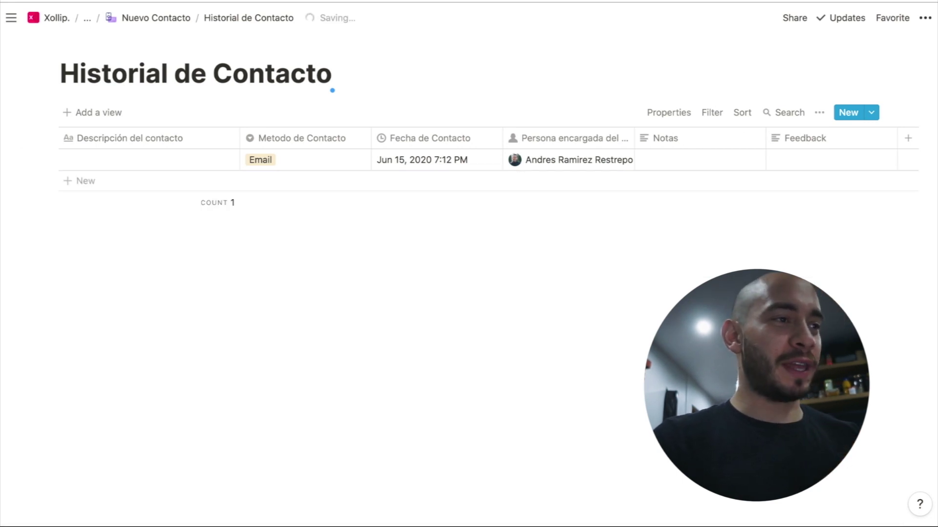
pyautogui.click(89, 45)
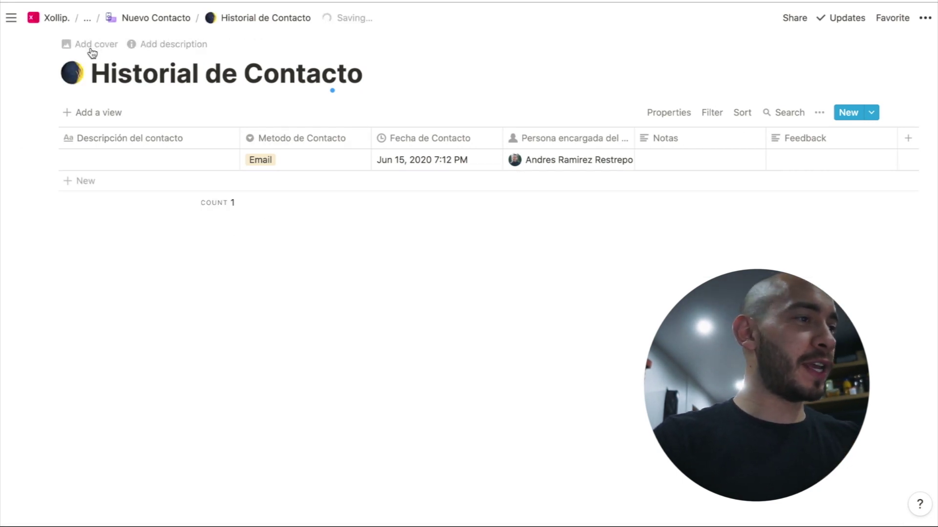
pyautogui.click(72, 72)
pyautogui.click(105, 102)
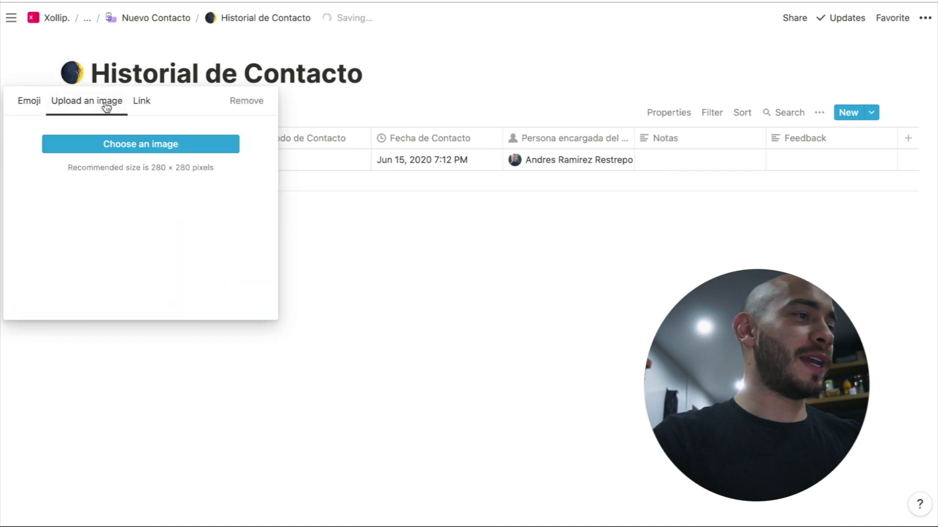
pyautogui.click(144, 113)
pyautogui.write('https://image.flaticon.com/icons/svg/3039/3039398.svg')
pyautogui.click(140, 163)
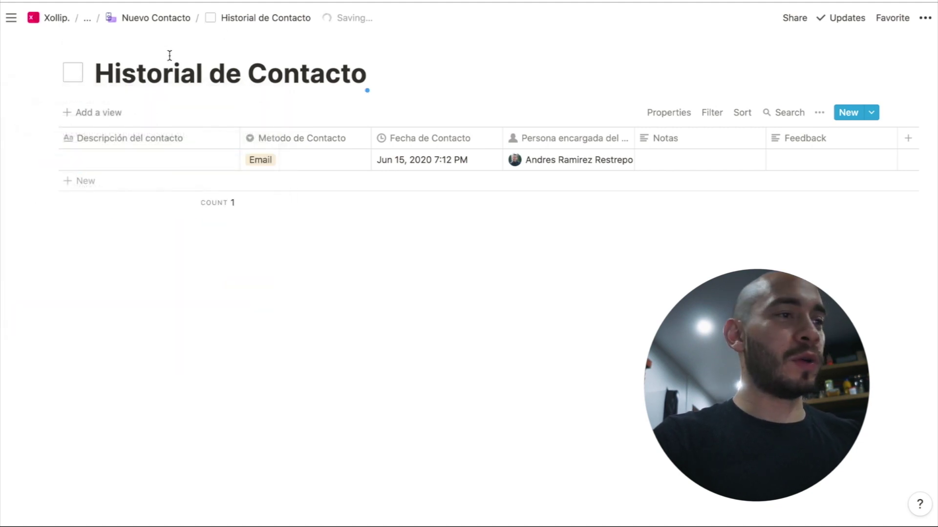
# On Nuevo Contacto, turn Historial de Contacto into an inline table and delete its only row
pyautogui.click(161, 17)
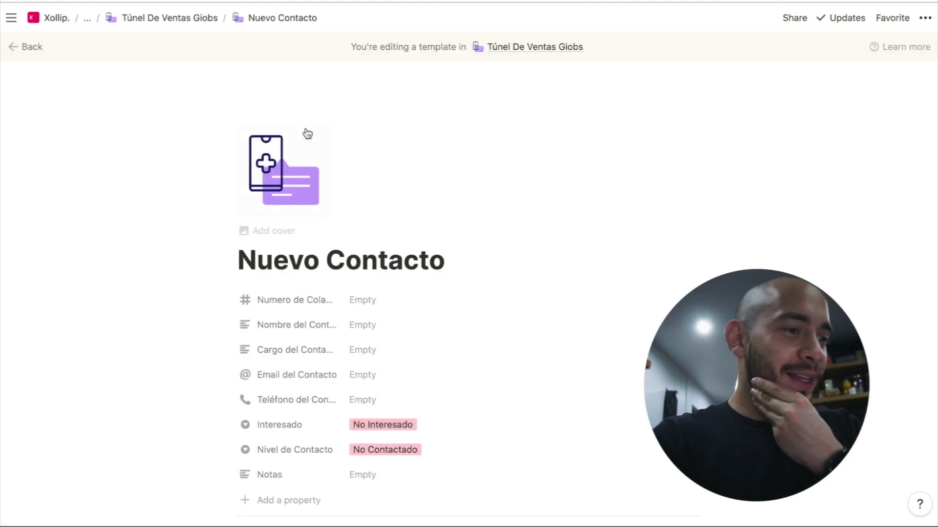
pyautogui.scroll(-5, 307, 132)
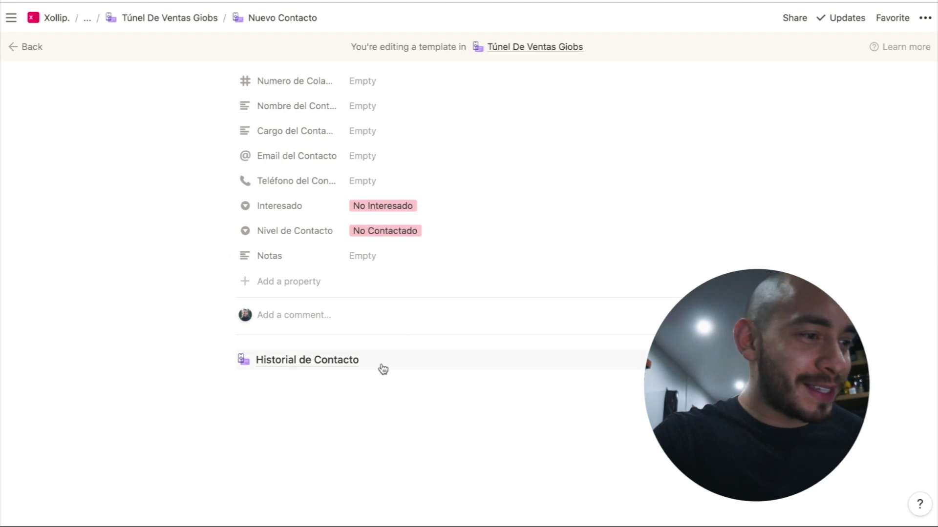
pyautogui.click(228, 360)
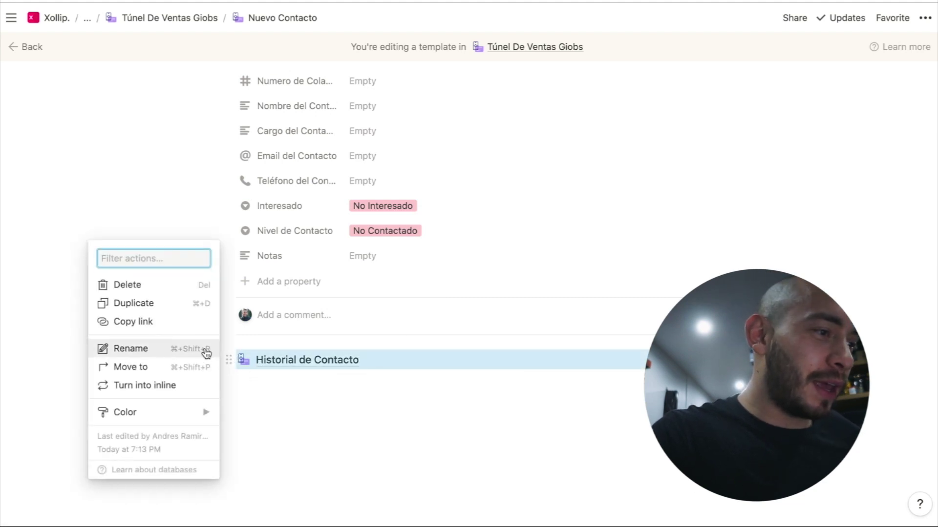
pyautogui.click(197, 386)
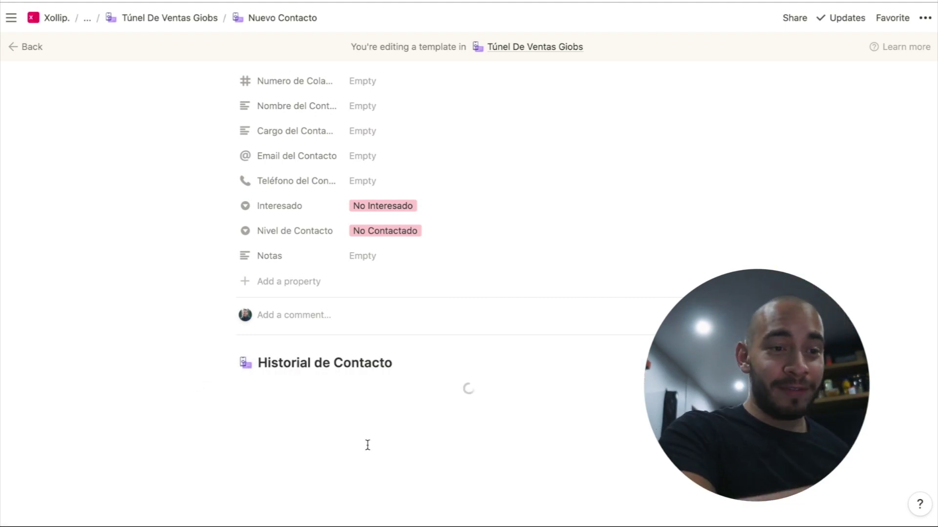
pyautogui.hscroll(5, 547, 416)
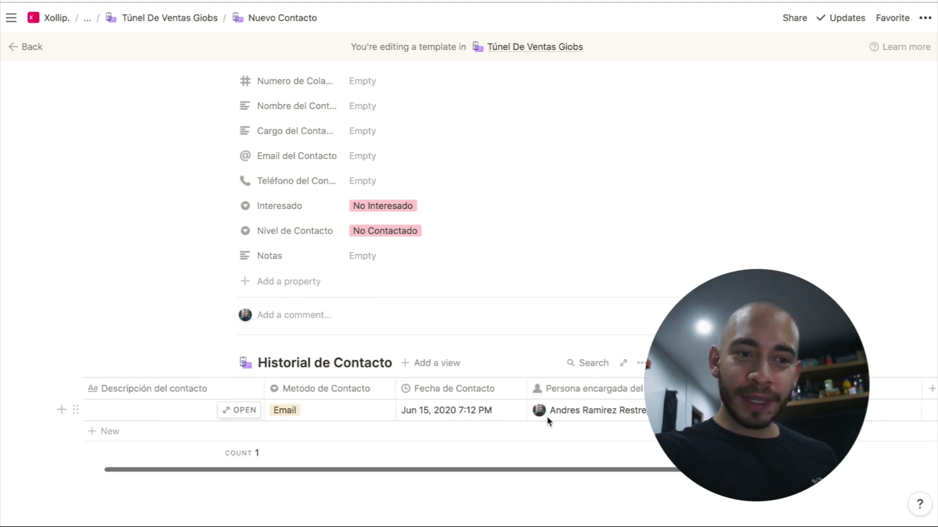
pyautogui.hscroll(-5, 547, 417)
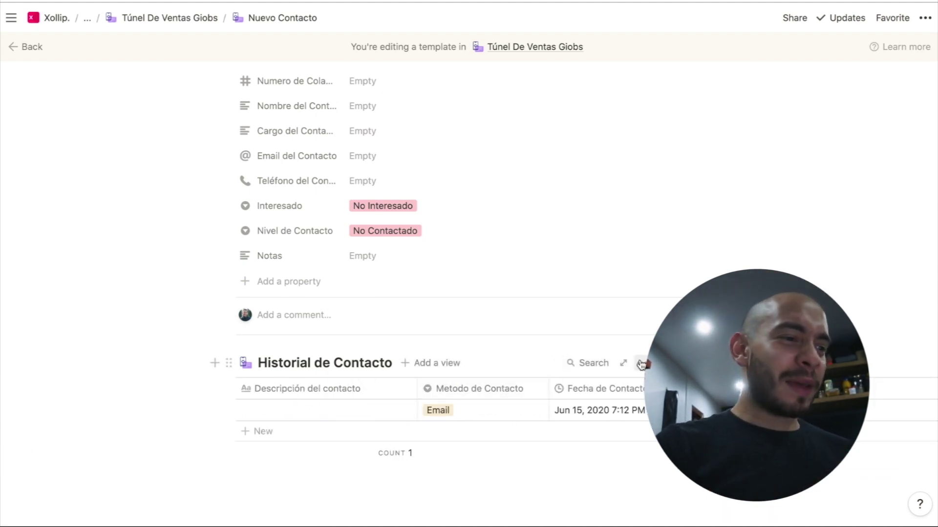
pyautogui.moveTo(197, 409); pyautogui.dragTo(320, 415)
pyautogui.press('BackSpace')
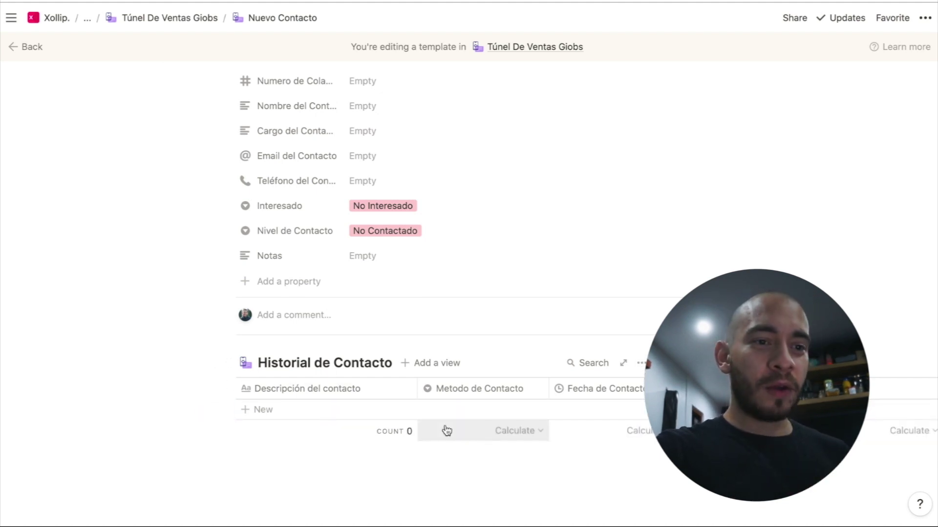
pyautogui.click(693, 363)
# Create a new Historial de Contacto template titled 'Nuevo Contacto' with a linked image icon
pyautogui.click(630, 446)
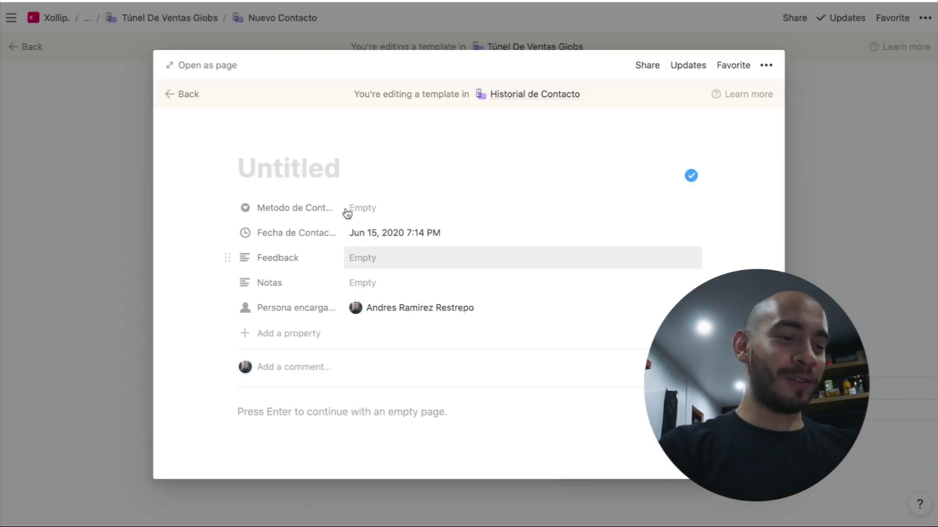
pyautogui.write('H')
pyautogui.press('BackSpace')
pyautogui.write('Nuevo Contacto')
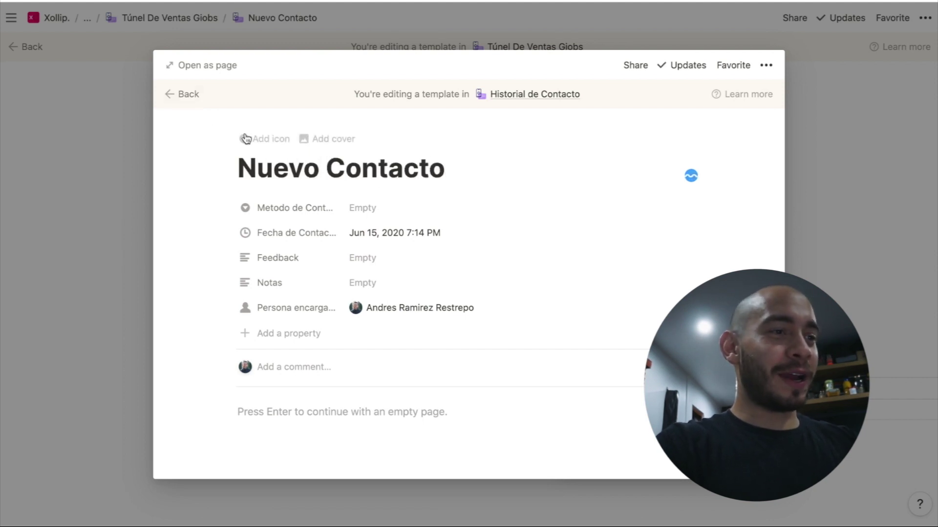
pyautogui.click(249, 138)
pyautogui.click(264, 199)
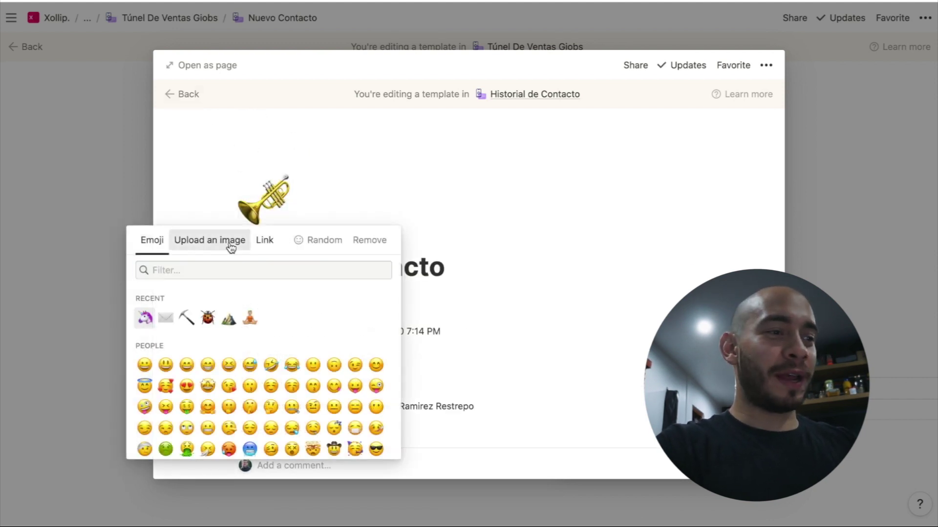
pyautogui.click(231, 246)
pyautogui.click(265, 241)
pyautogui.press('super+v')
pyautogui.press('Return')
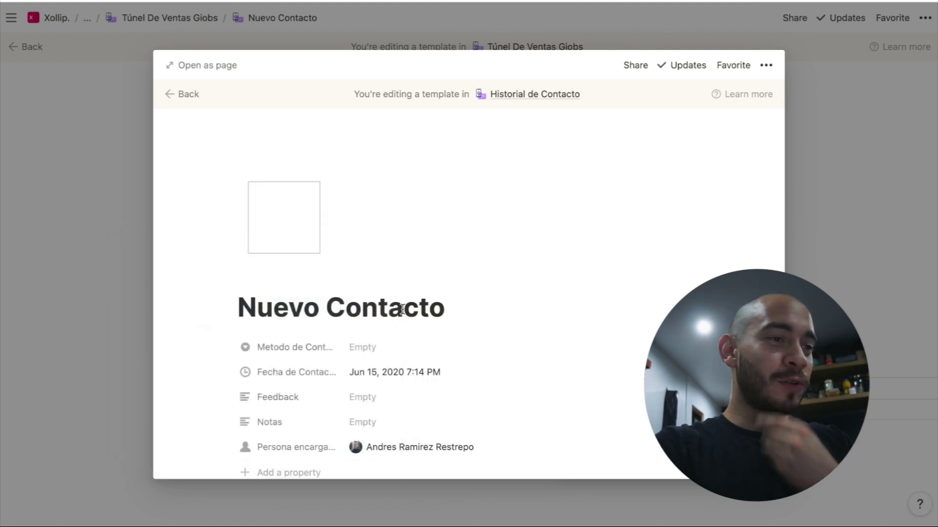
# Move Feedback and Notas to the top and retitle the template 'Persona con quien hablo.'
pyautogui.scroll(-2, 401, 308)
pyautogui.click(368, 262)
pyautogui.click(454, 210)
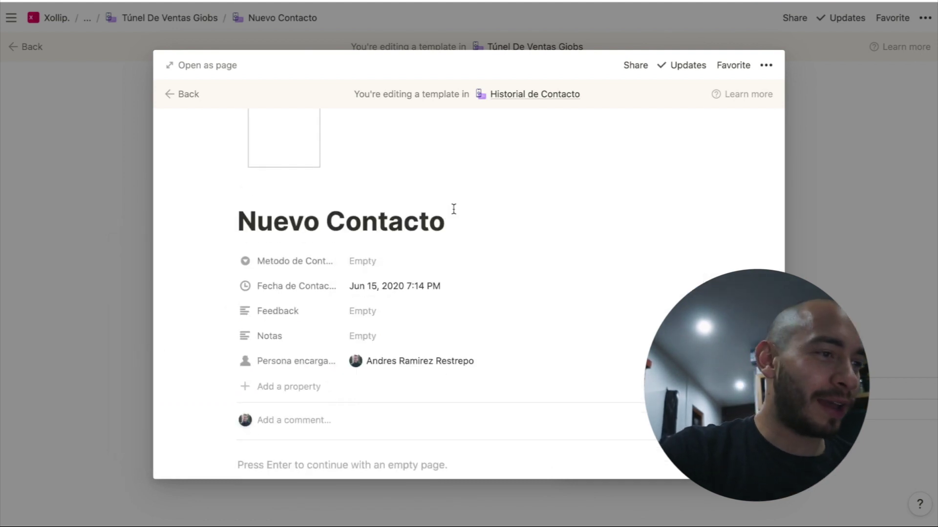
pyautogui.moveTo(227, 311); pyautogui.dragTo(237, 247)
pyautogui.moveTo(228, 336); pyautogui.dragTo(225, 285)
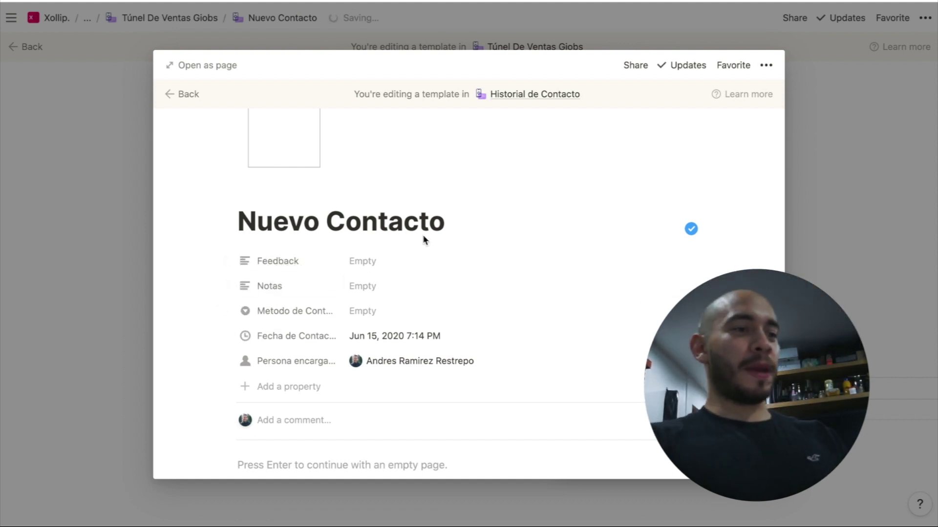
pyautogui.tripleClick(393, 222)
pyautogui.write('Per')
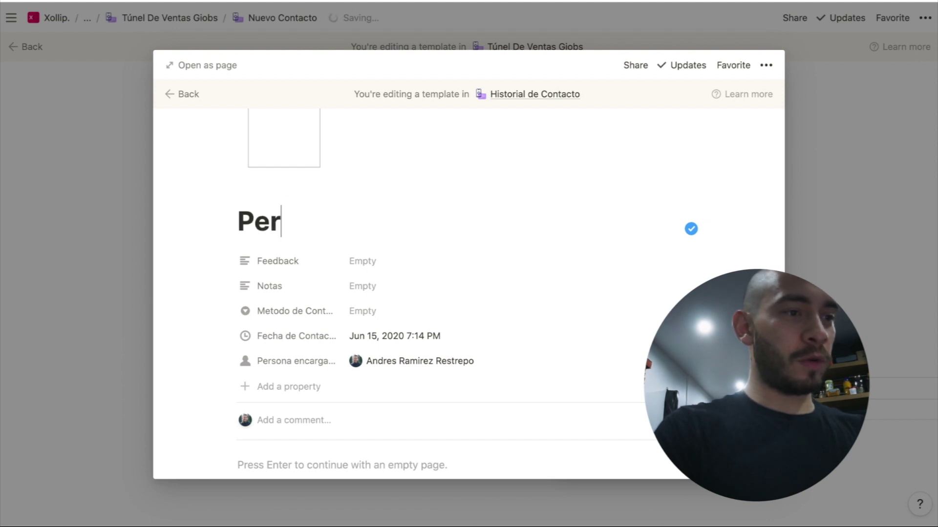
pyautogui.write('sona con quien hablo.')
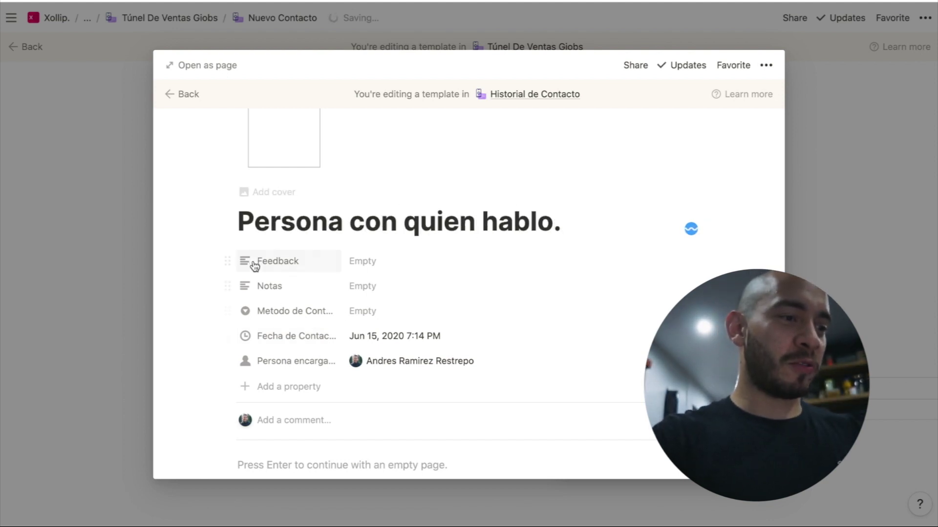
# Add a text property 'Cargo de la persona contactada' and move it to the top
pyautogui.click(265, 387)
pyautogui.write('Cargo de la persona contactada')
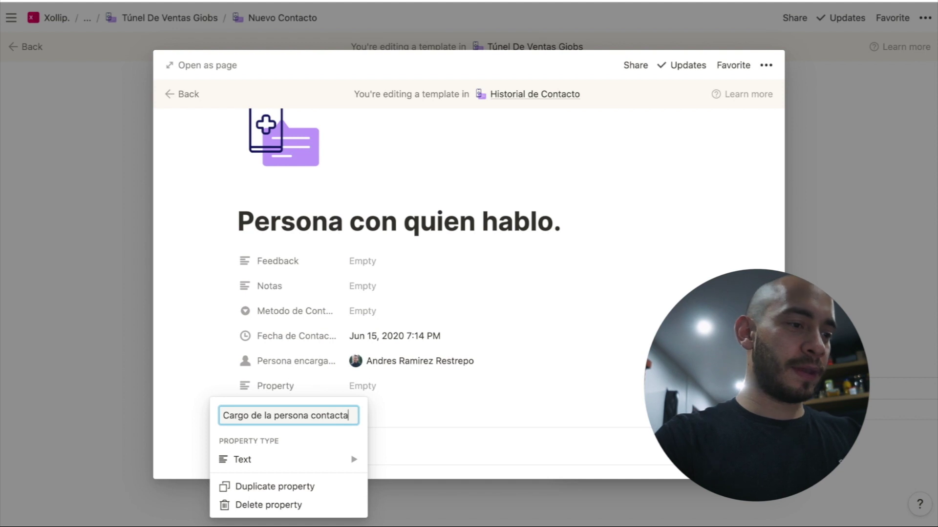
pyautogui.moveTo(325, 461)
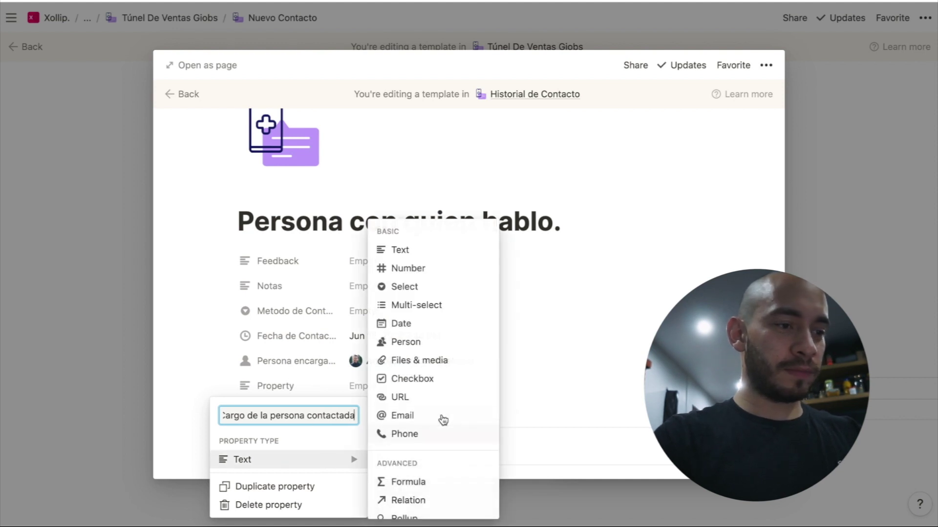
pyautogui.click(517, 394)
pyautogui.moveTo(232, 388); pyautogui.dragTo(230, 247)
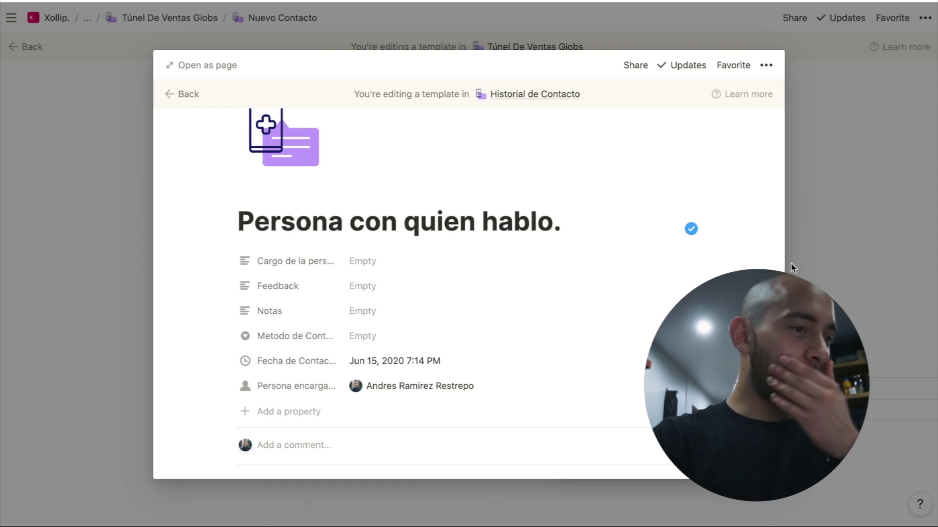
pyautogui.scroll(-3, 769, 241)
pyautogui.scroll(3, 724, 255)
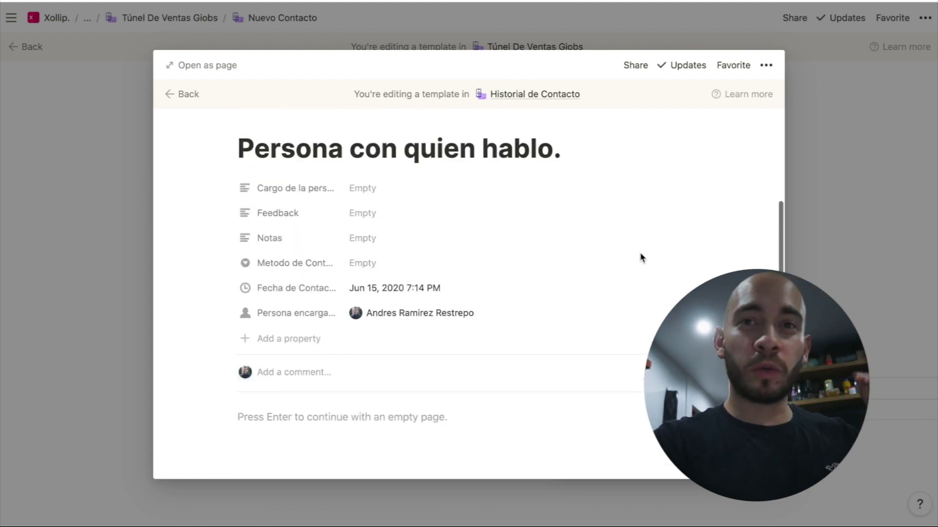
# Rename the title column to 'Nombre de la persona contactada'
pyautogui.click(910, 313)
pyautogui.click(330, 389)
pyautogui.click(331, 389)
pyautogui.write('Nombre')
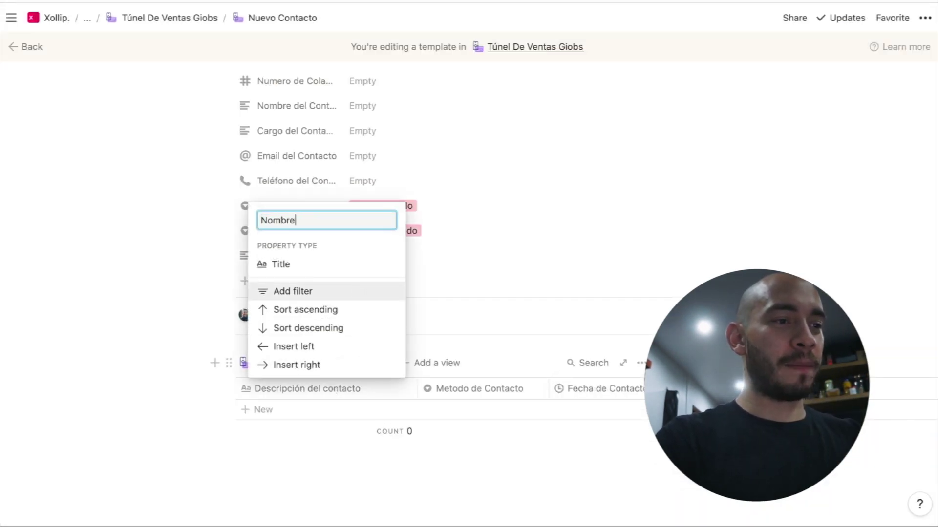
pyautogui.write(' de la persona cont')
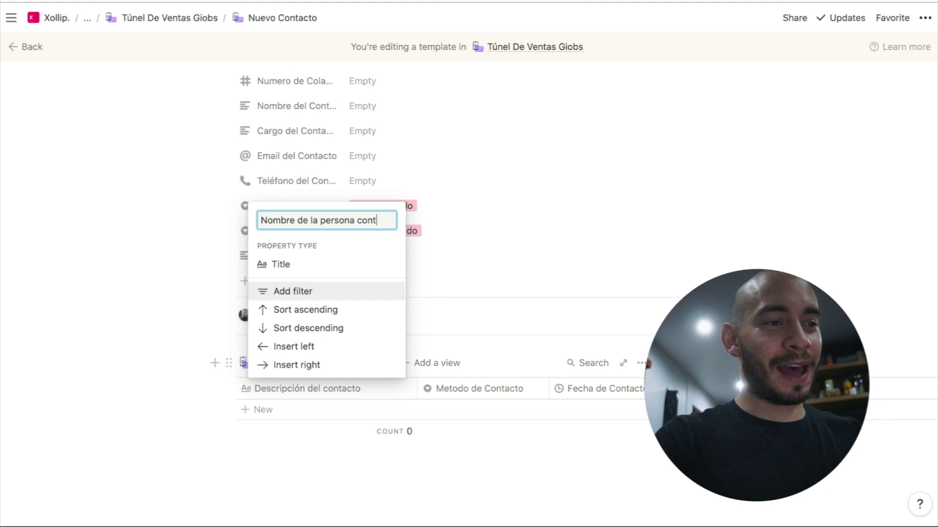
pyautogui.write('actada')
pyautogui.press('Return')
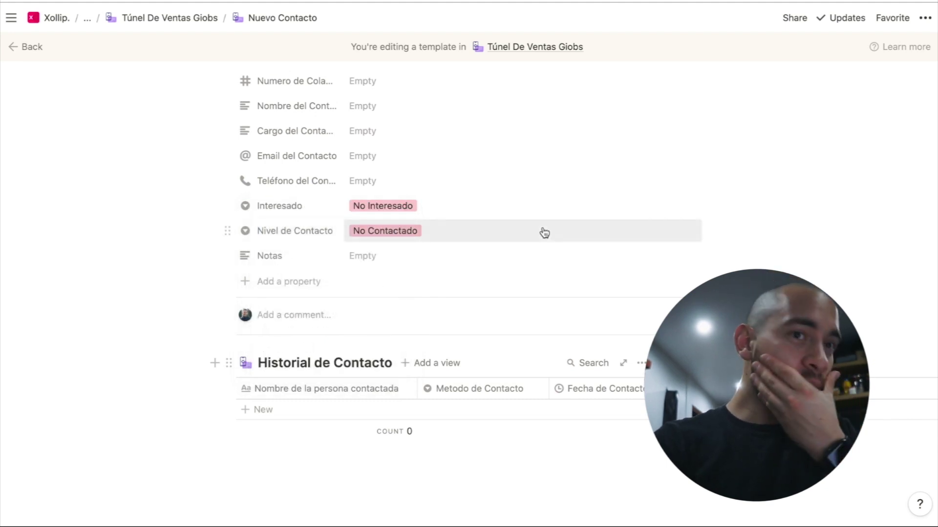
# Go back to the Túnel De Ventas Giobs page via the breadcrumb
pyautogui.scroll(3, 544, 233)
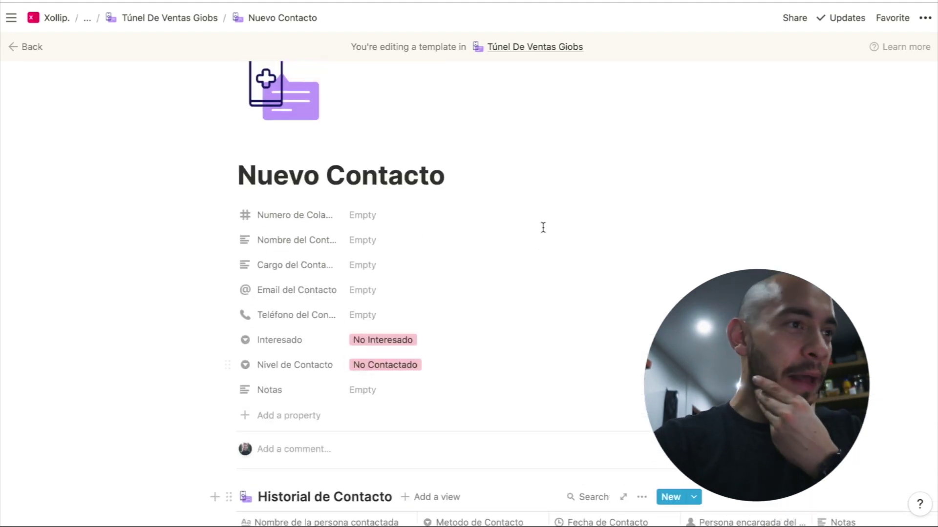
pyautogui.click(193, 20)
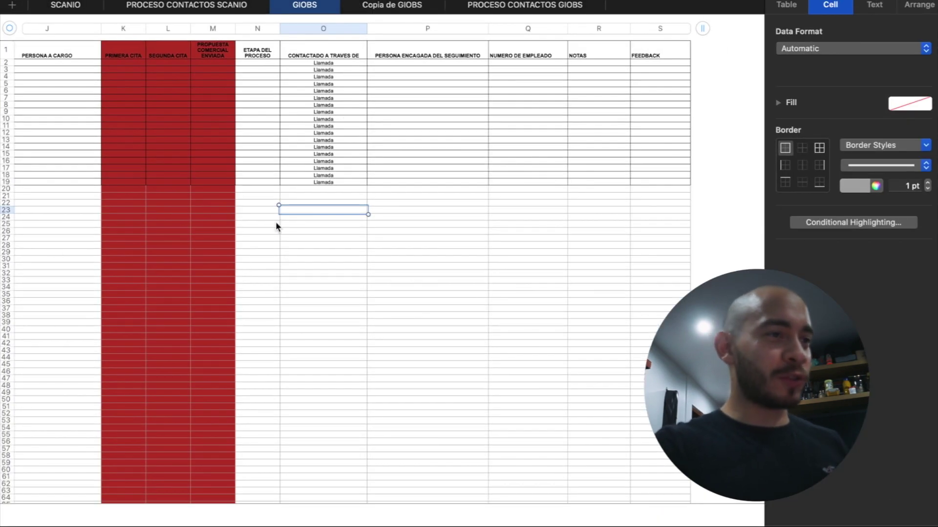
pyautogui.hscroll(-15, 276, 226)
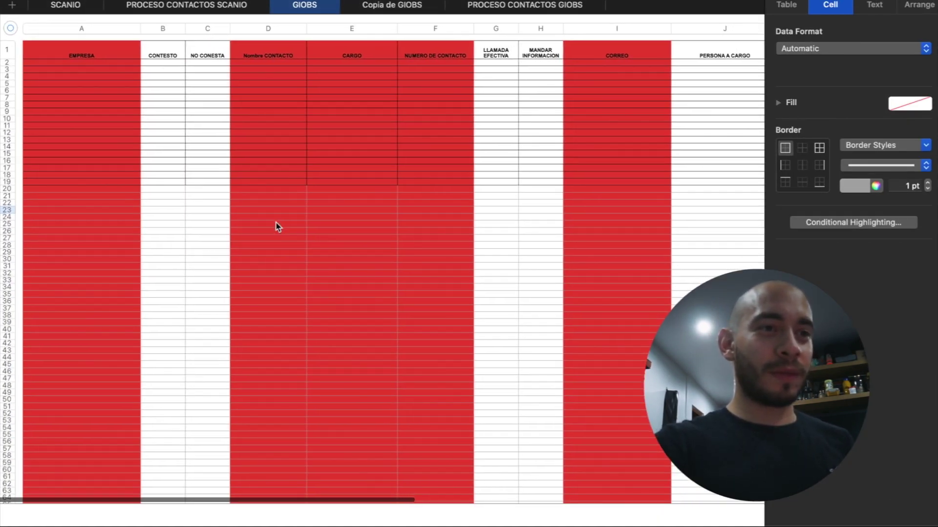
pyautogui.hscroll(5, 276, 226)
pyautogui.hscroll(10, 275, 226)
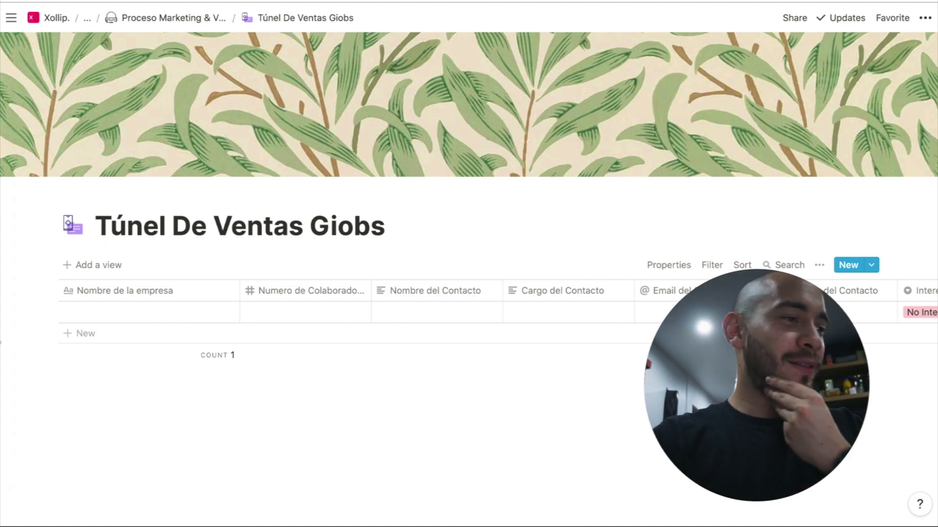
# Select the table's only remaining row and delete it, leaving the database empty
pyautogui.moveTo(48, 311)
pyautogui.moveTo(15, 317); pyautogui.dragTo(90, 311)
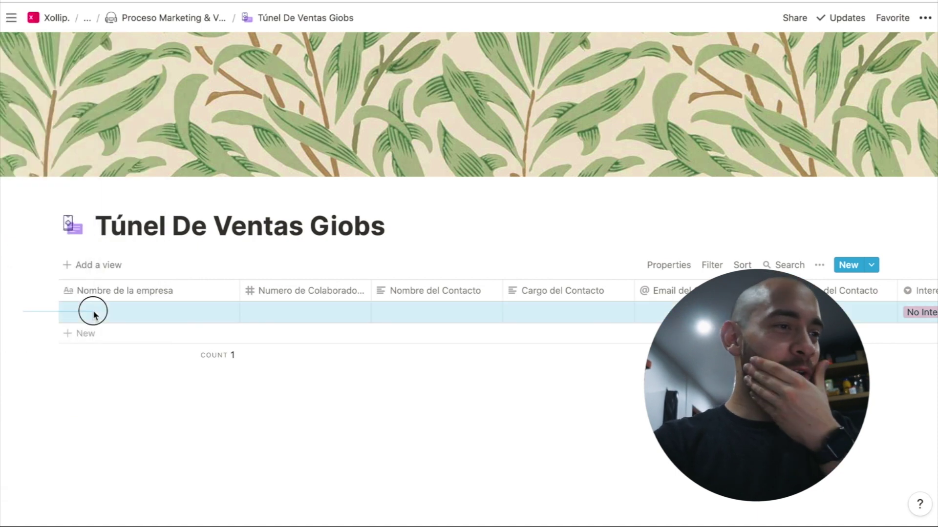
pyautogui.press('Delete')
# Browse the Change cover options, then start a new database entry
pyautogui.click(623, 163)
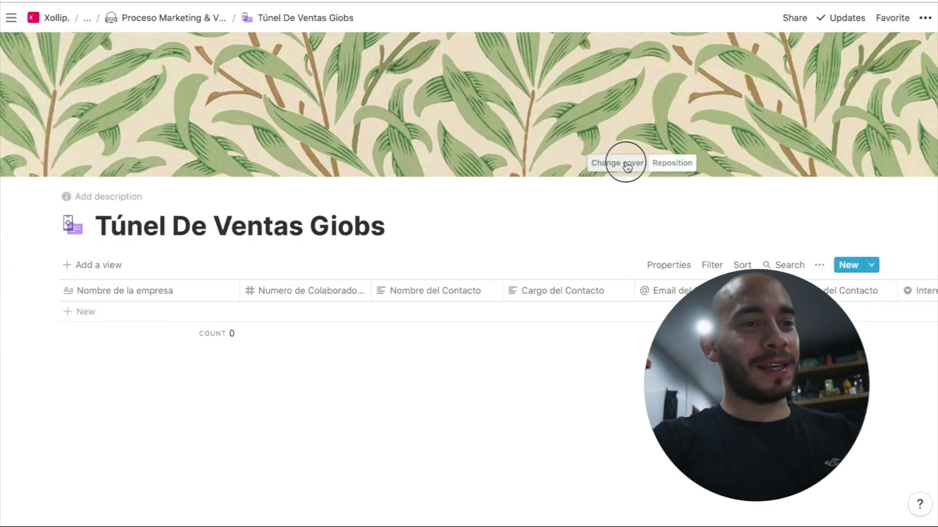
pyautogui.scroll(-5, 701, 265)
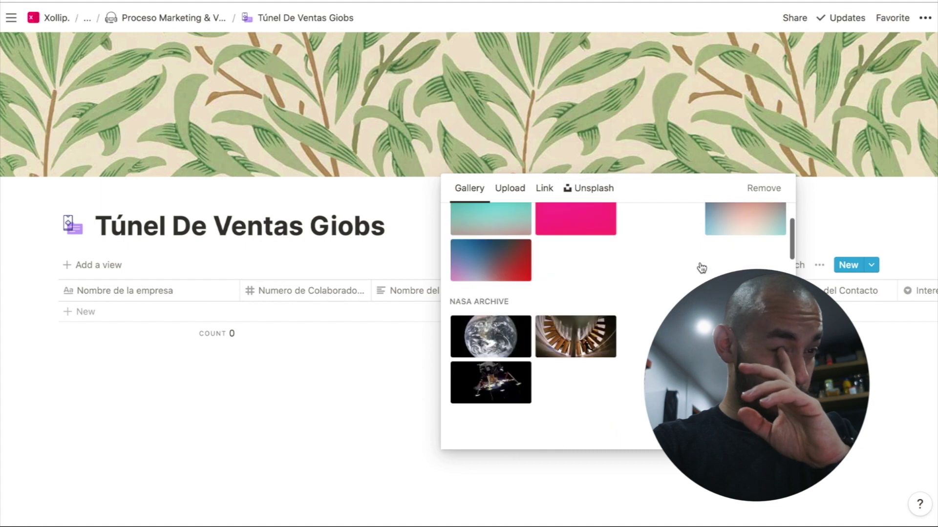
pyautogui.scroll(5, 702, 267)
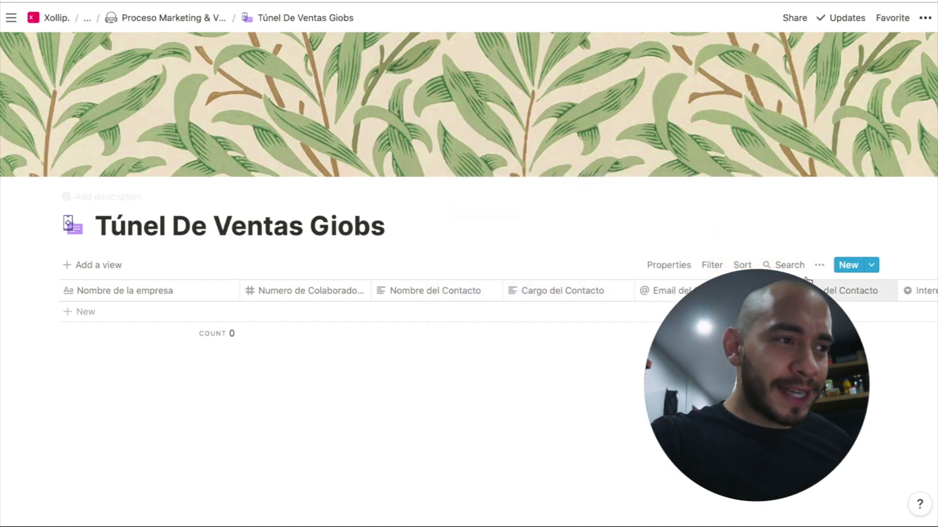
pyautogui.click(867, 268)
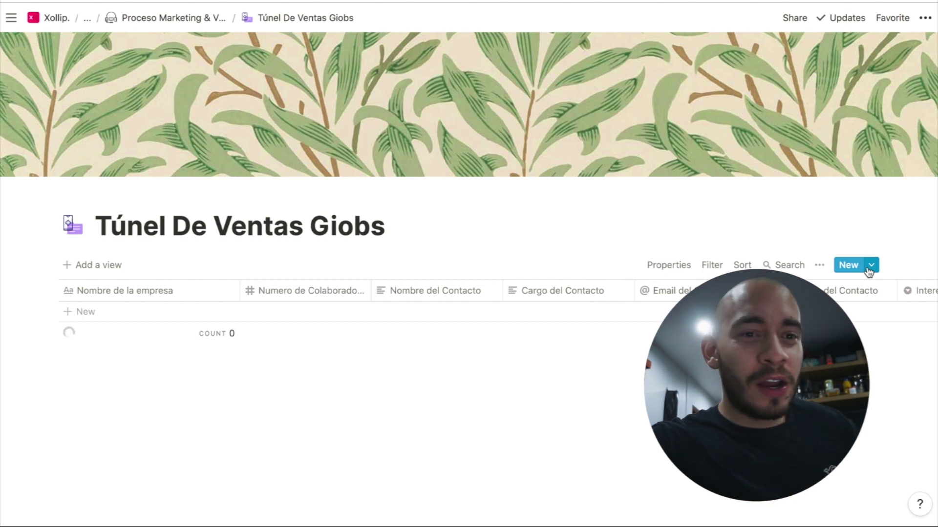
# Create an entry from the template with the contact's name, discard it, and create another
pyautogui.click(872, 266)
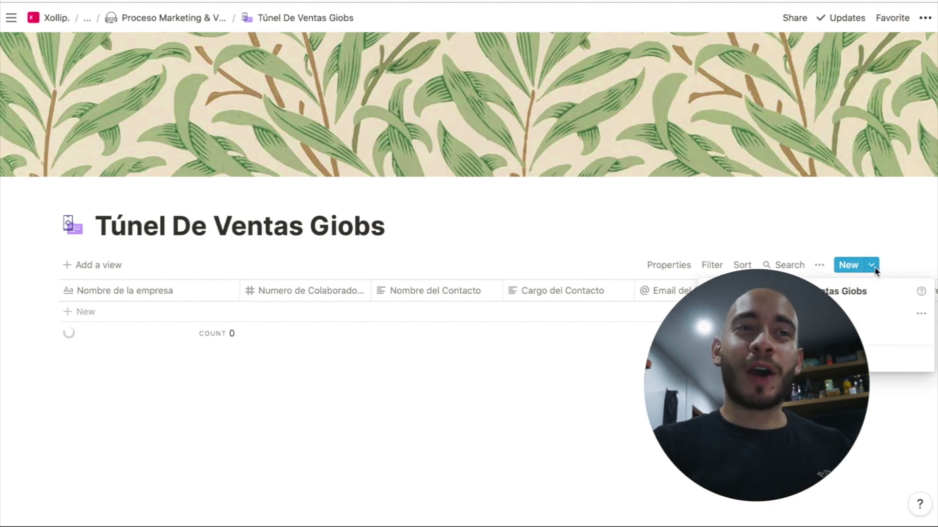
pyautogui.click(856, 315)
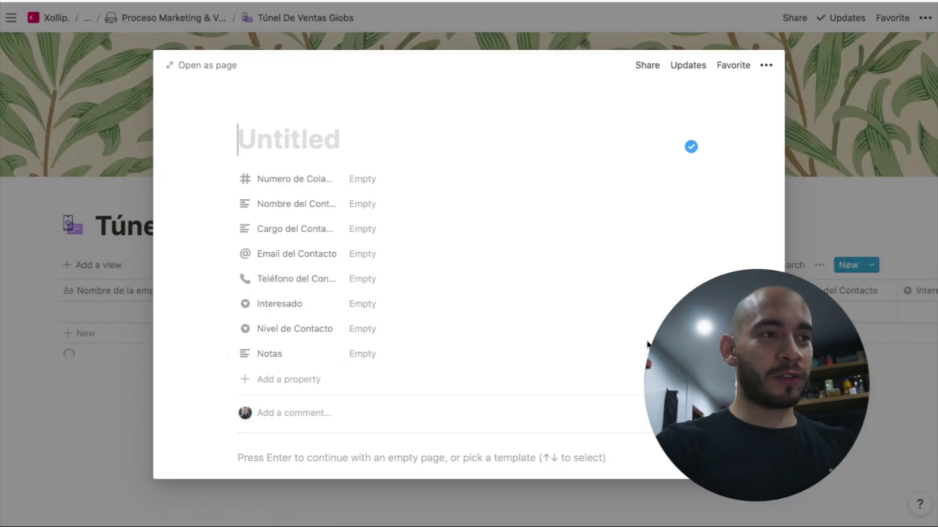
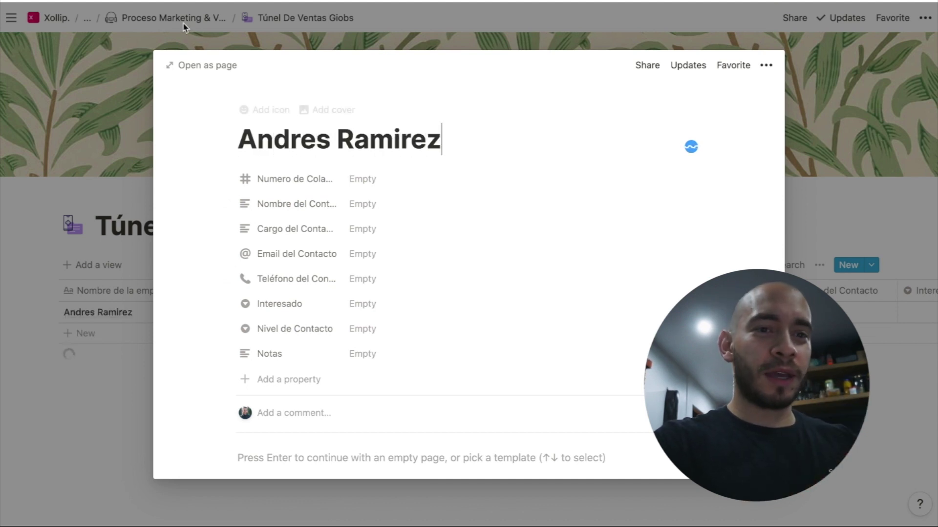
pyautogui.click(858, 236)
pyautogui.click(872, 266)
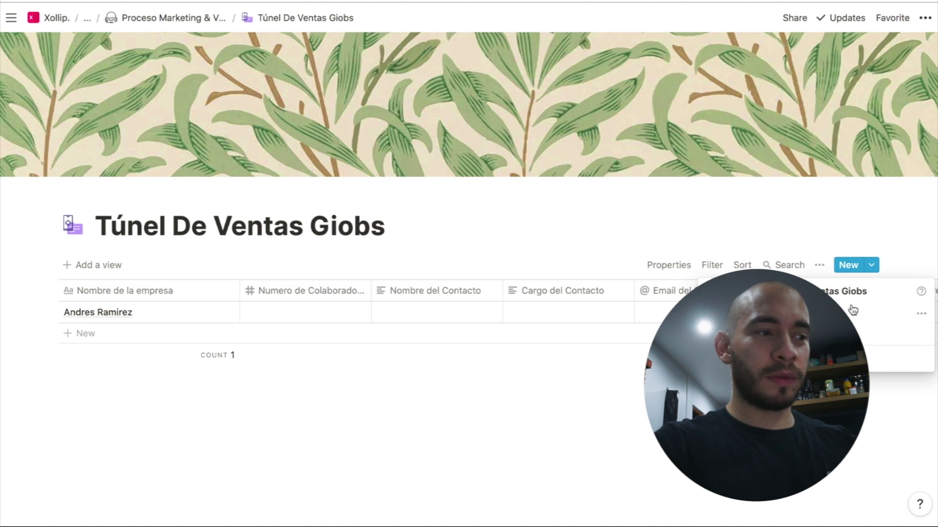
pyautogui.click(806, 313)
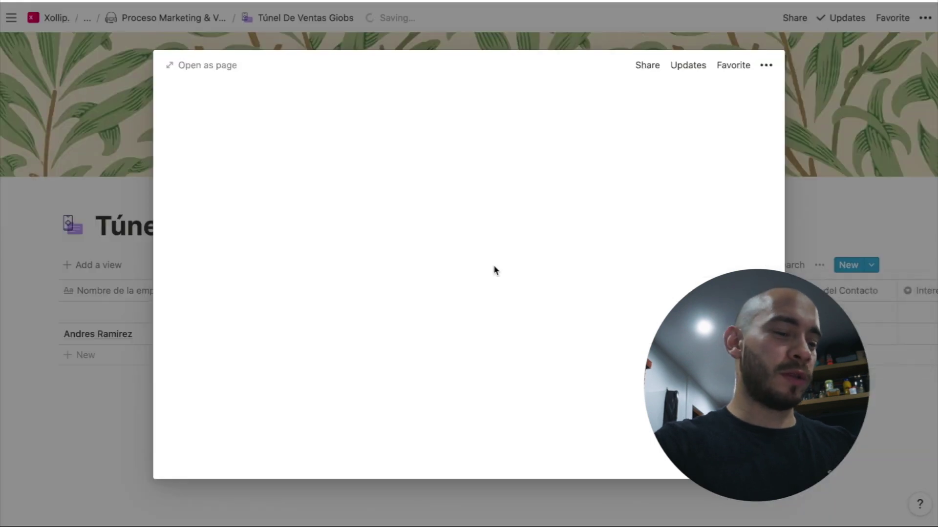
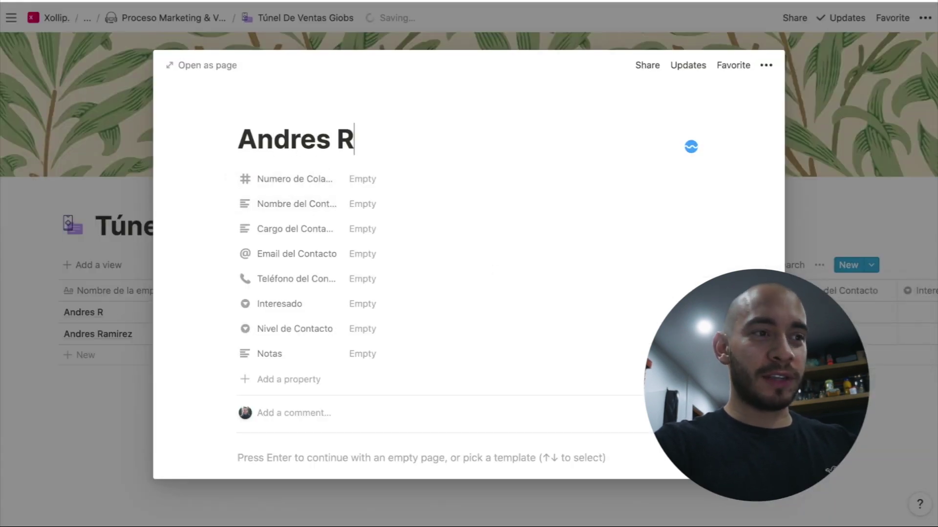
# Begin the title 'Sc', set collaborators to 5, and enter the contact's full name
pyautogui.click(360, 181)
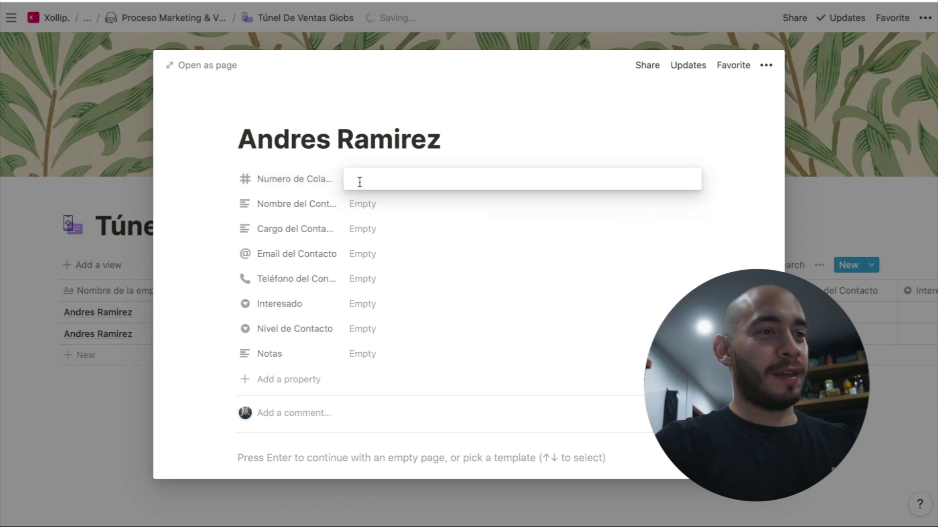
pyautogui.tripleClick(418, 145)
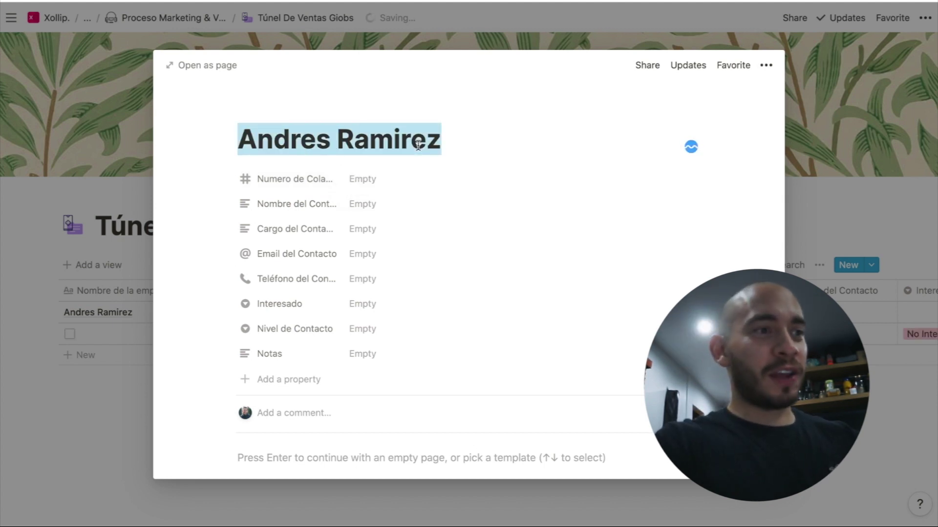
pyautogui.write('Scanio Inc.')
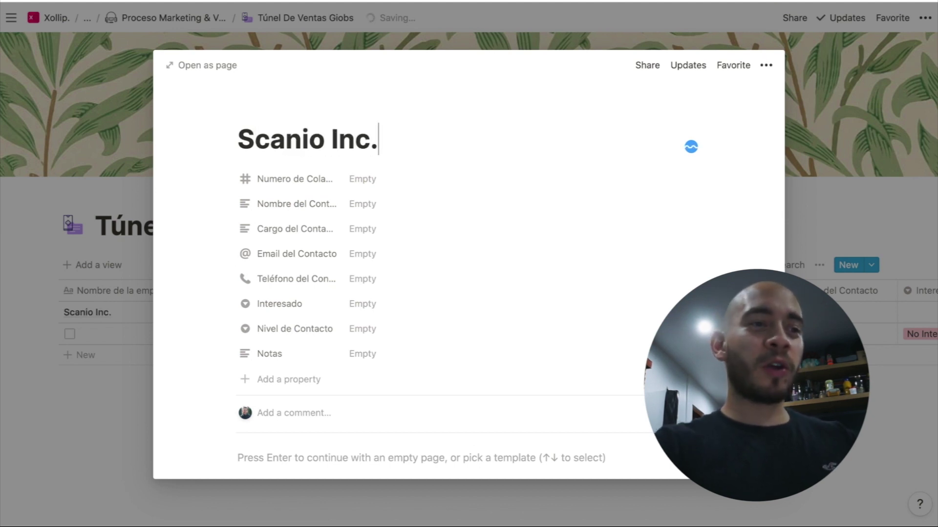
pyautogui.click(399, 176)
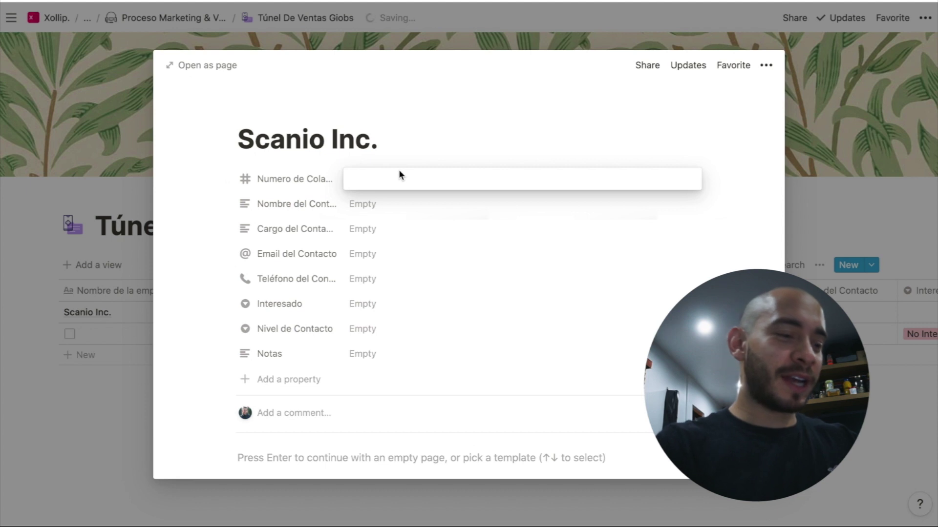
pyautogui.write('5')
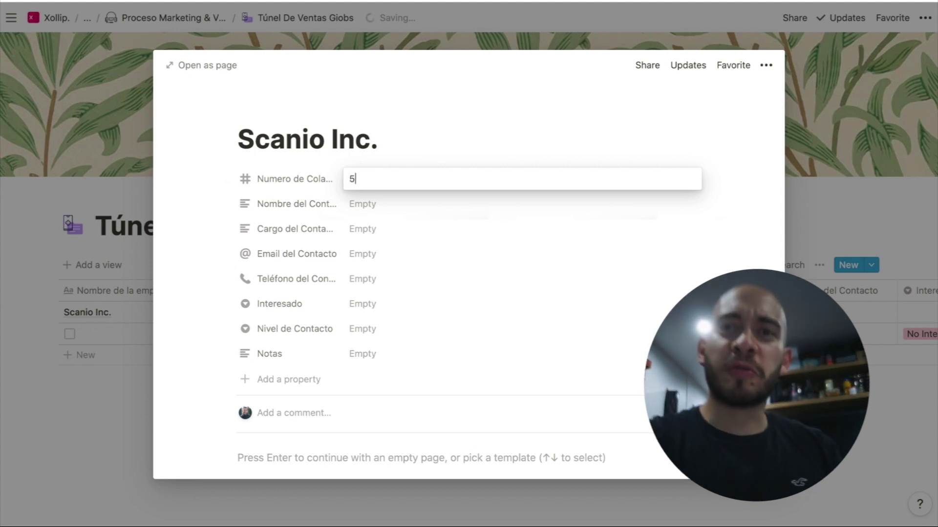
pyautogui.click(360, 205)
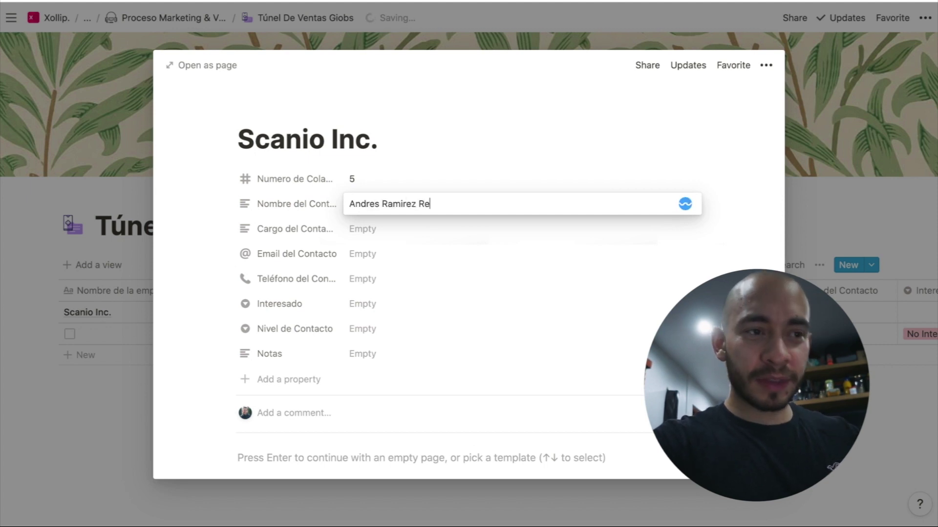
pyautogui.click(362, 228)
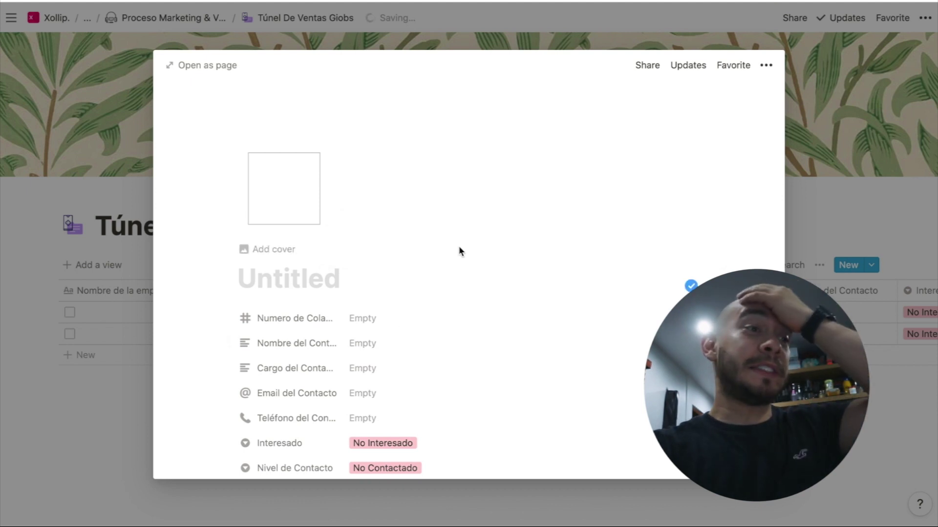
# Title the templated entry 'Scanio Inc.' and set Numero de Colaboradores to 5
pyautogui.click(346, 281)
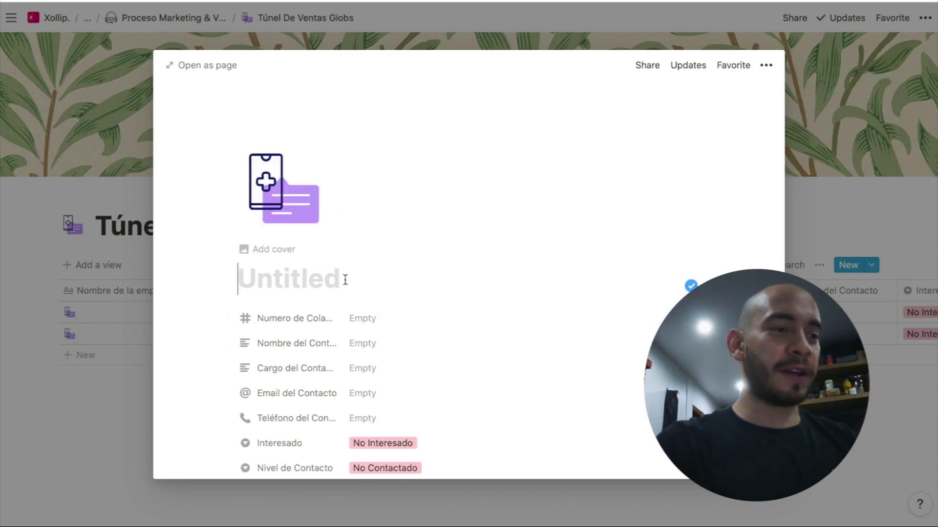
pyautogui.write('Scan')
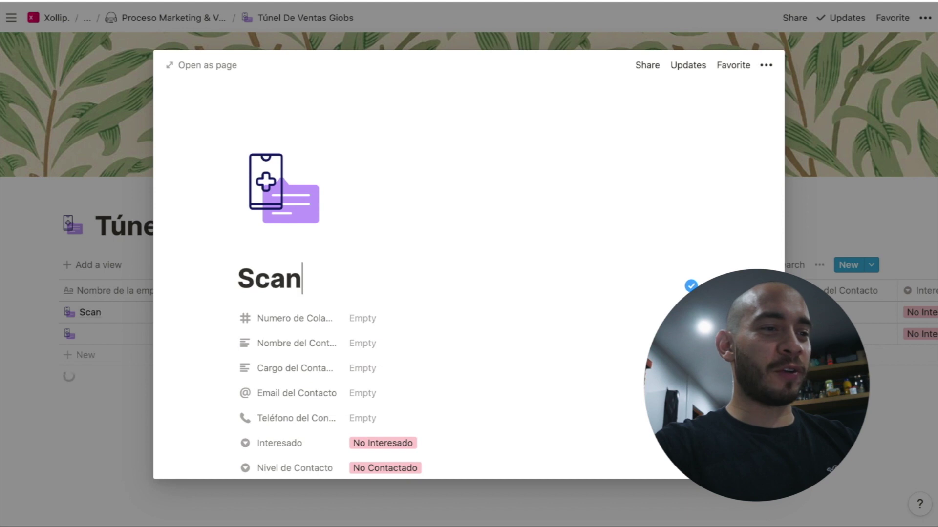
pyautogui.write('io Inco')
pyautogui.press('BackSpace')
pyautogui.write('.')
pyautogui.press('Tab')
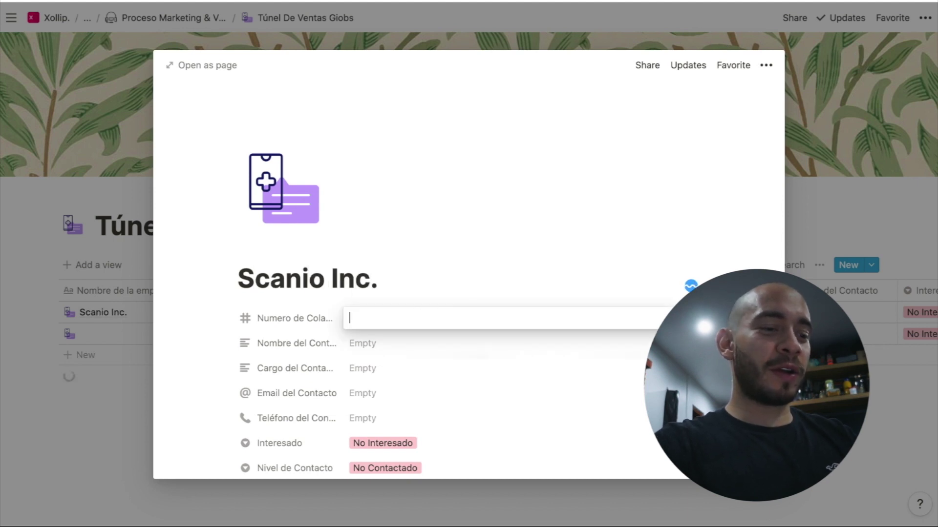
pyautogui.write('5')
pyautogui.press('Tab')
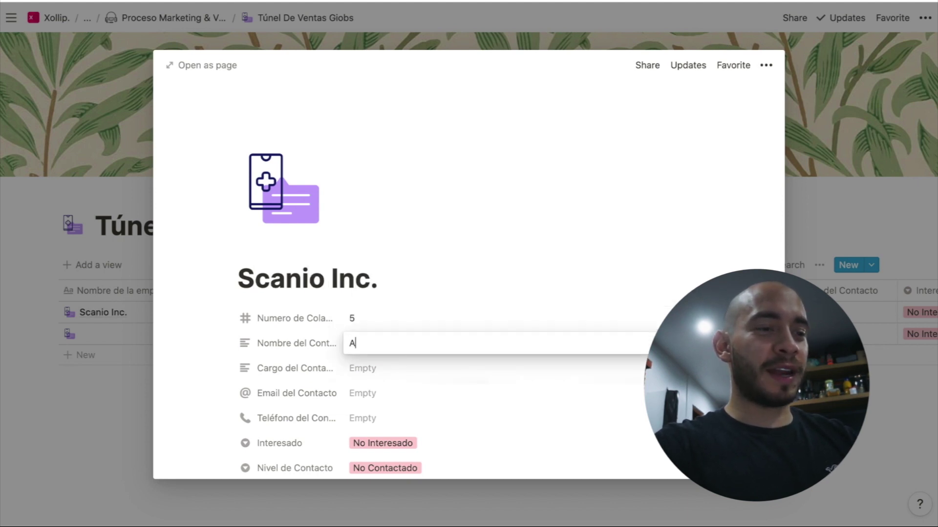
# Fill in the contact's full name, role CEO, e-mail address and phone number
pyautogui.press('Tab')
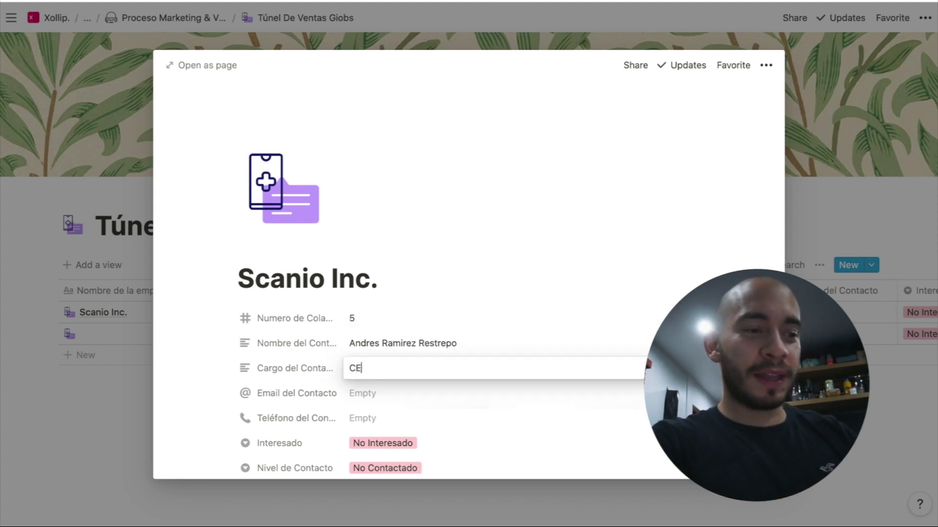
pyautogui.write('CEO')
pyautogui.press('Tab')
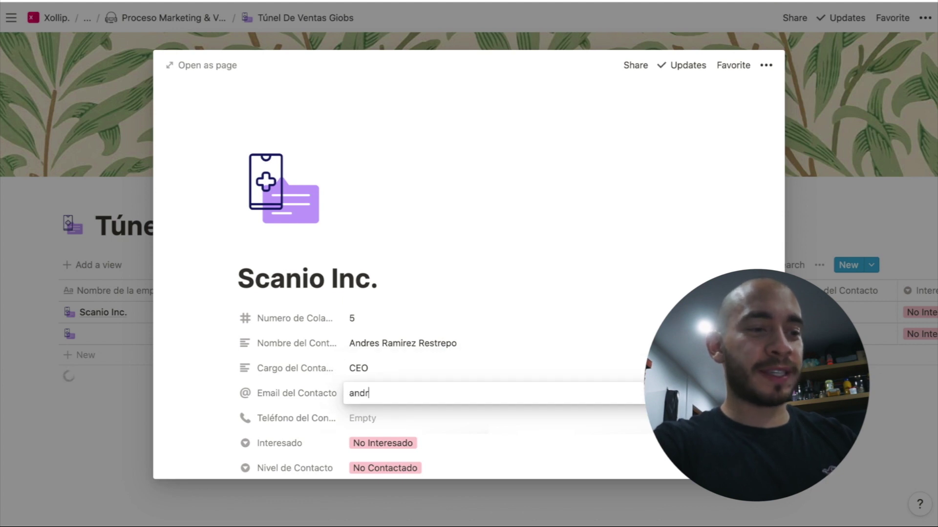
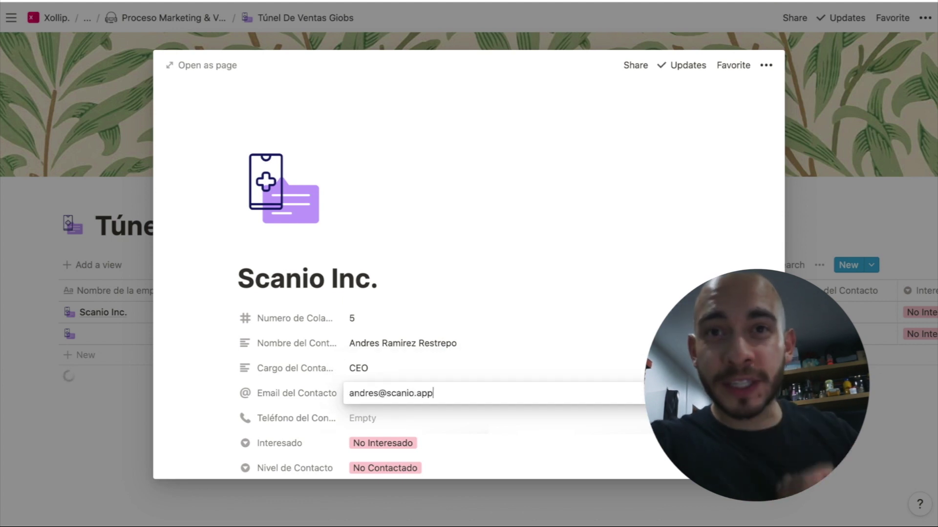
pyautogui.press('Tab')
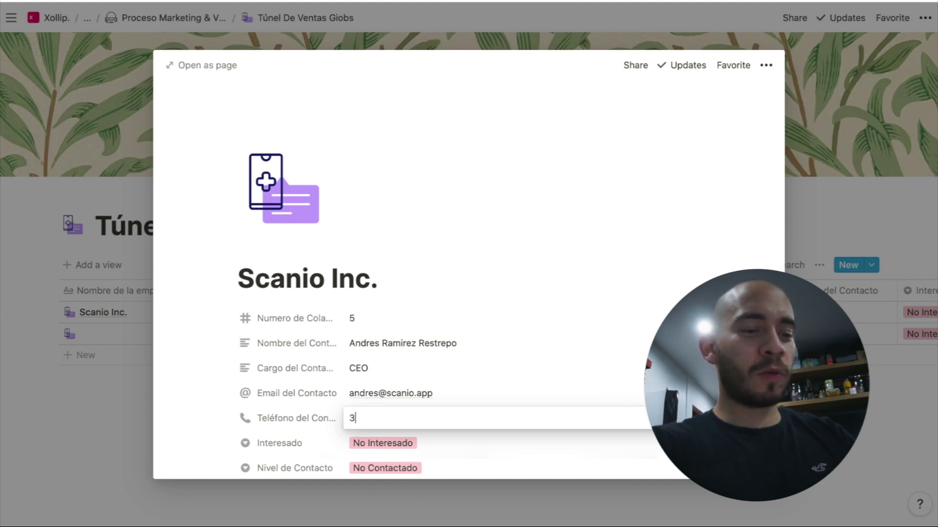
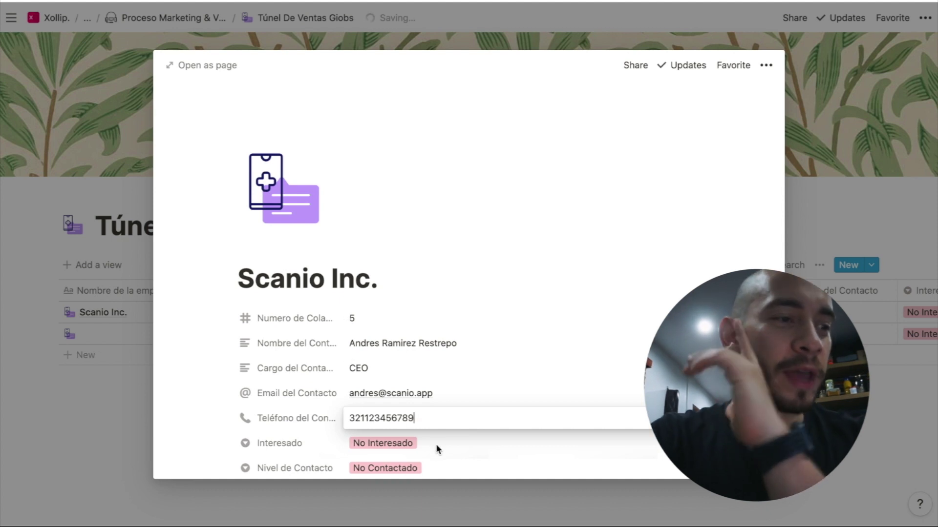
# Add the note 'Esta compañia se encarga de ayudar a las inmobiliarias a' and close the entry
pyautogui.scroll(-4, 435, 448)
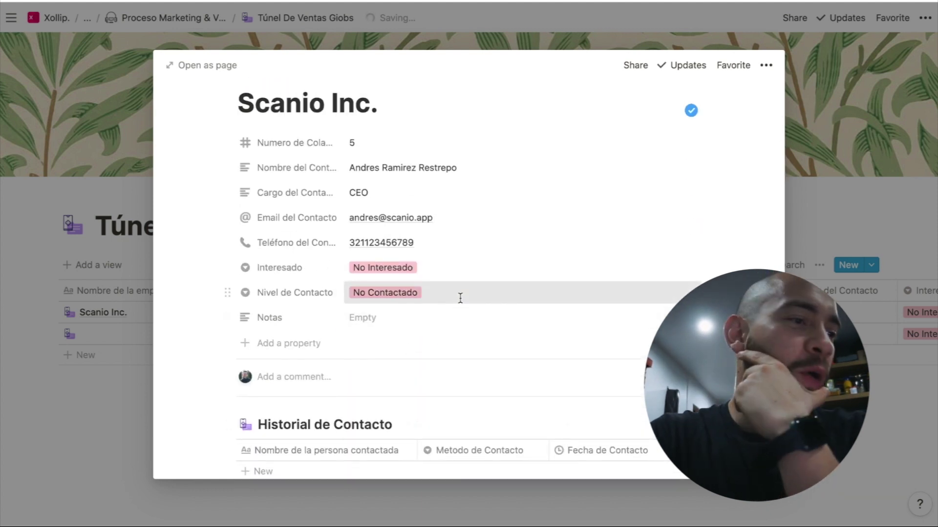
pyautogui.click(459, 295)
pyautogui.click(325, 329)
pyautogui.click(367, 321)
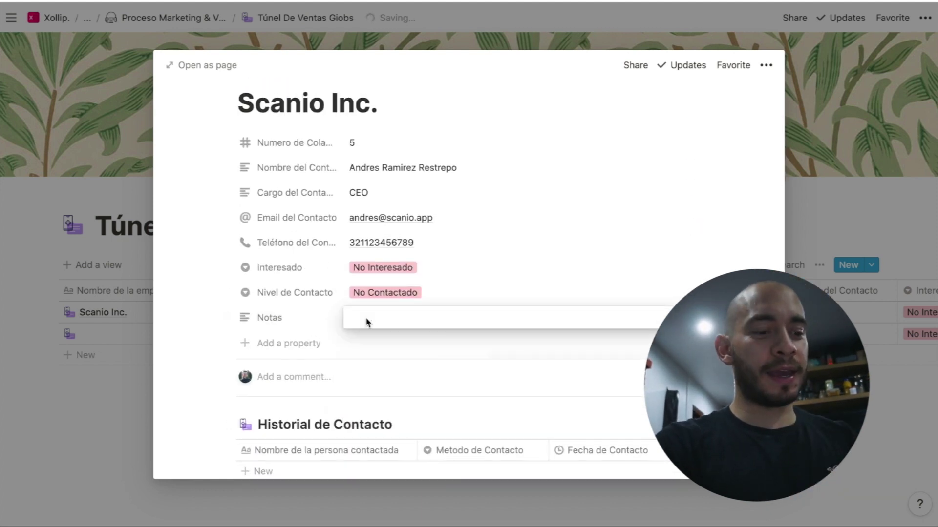
pyautogui.write('Esta ')
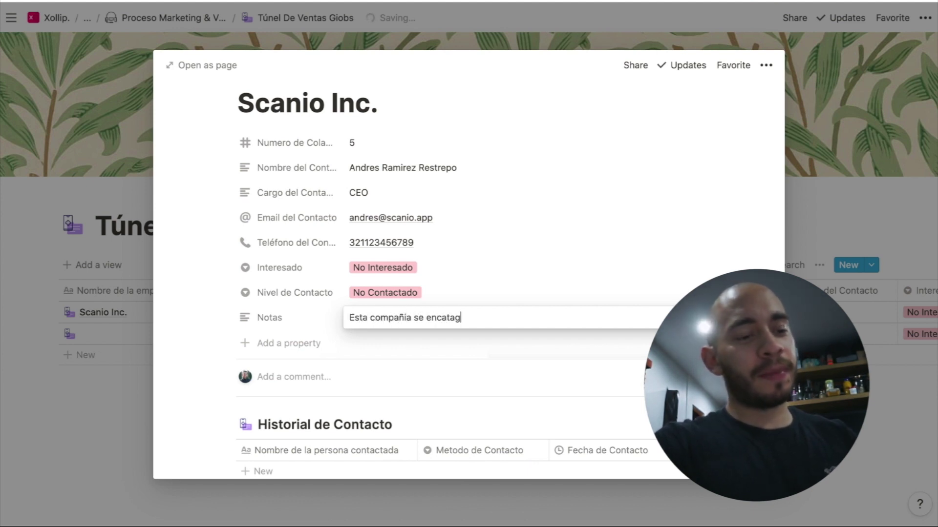
pyautogui.write('compañia se encarga de ayudar a')
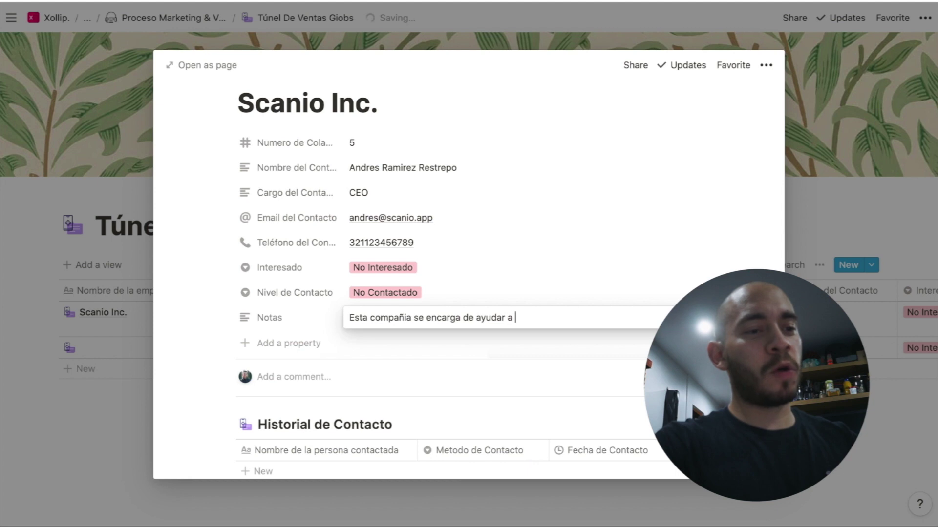
pyautogui.write(' las inmobiliarias a vender 10X más')
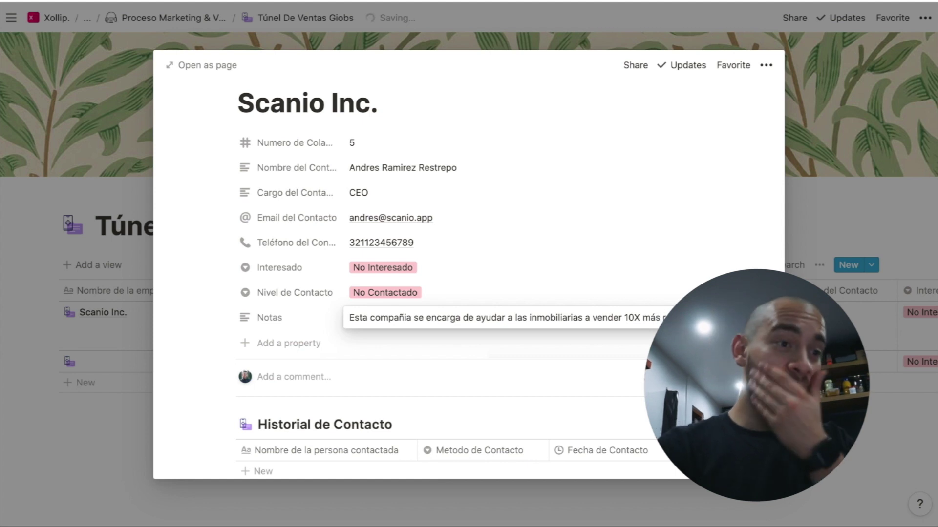
pyautogui.press('Escape')
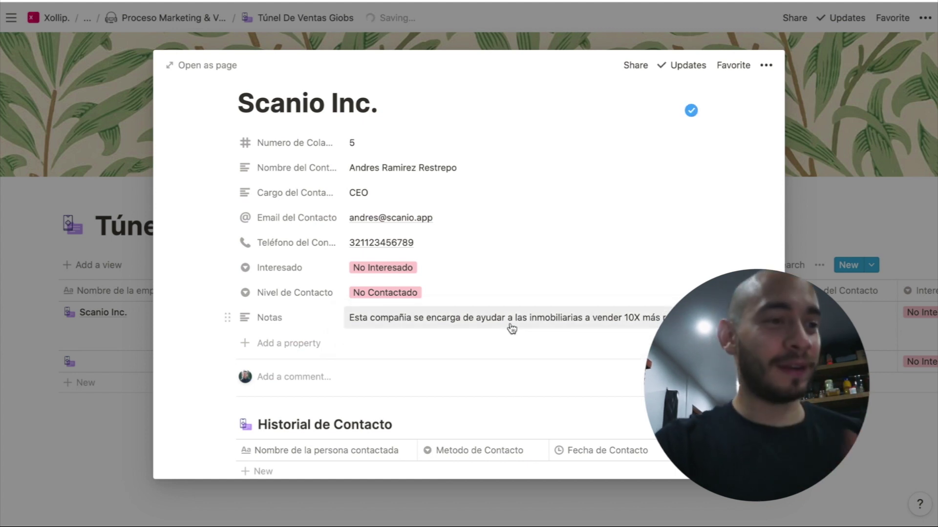
pyautogui.scroll(-2, 522, 352)
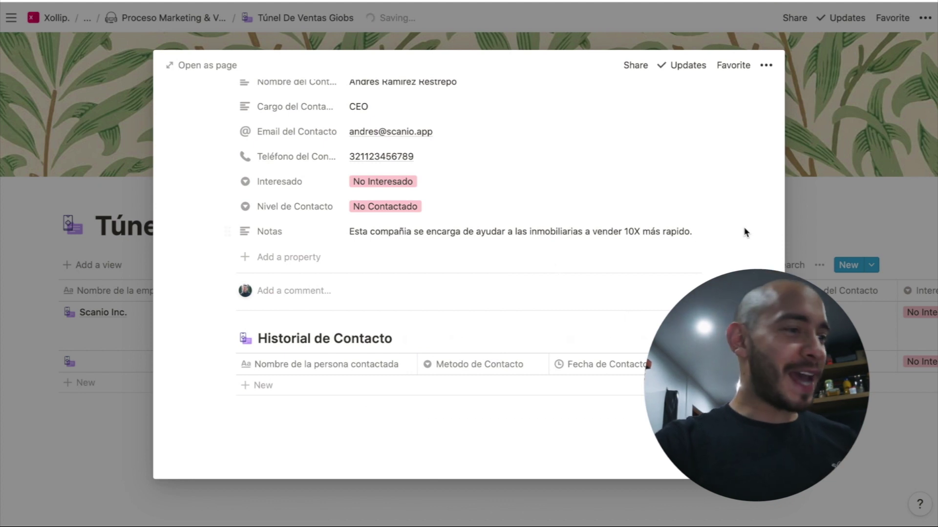
pyautogui.click(810, 238)
# Delete the empty second row from the table
pyautogui.click(90, 360)
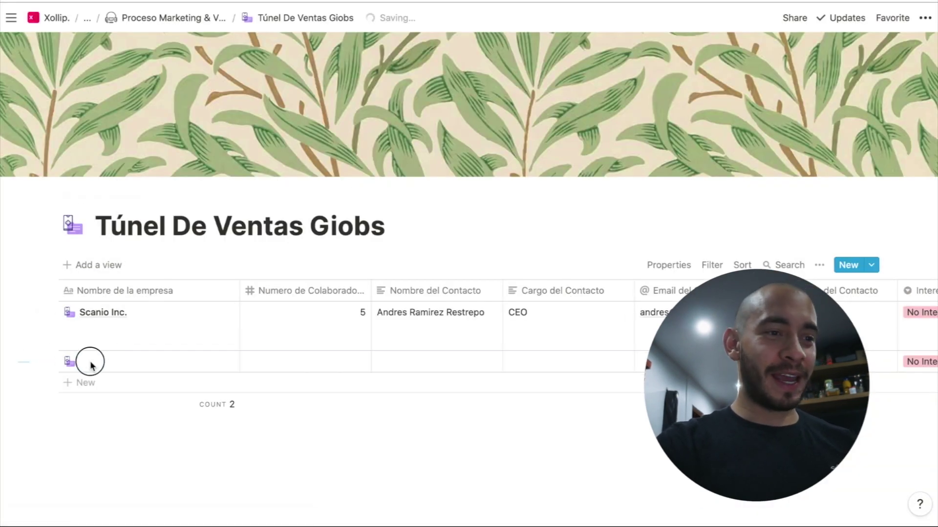
pyautogui.press('Delete')
pyautogui.hscroll(8, 474, 321)
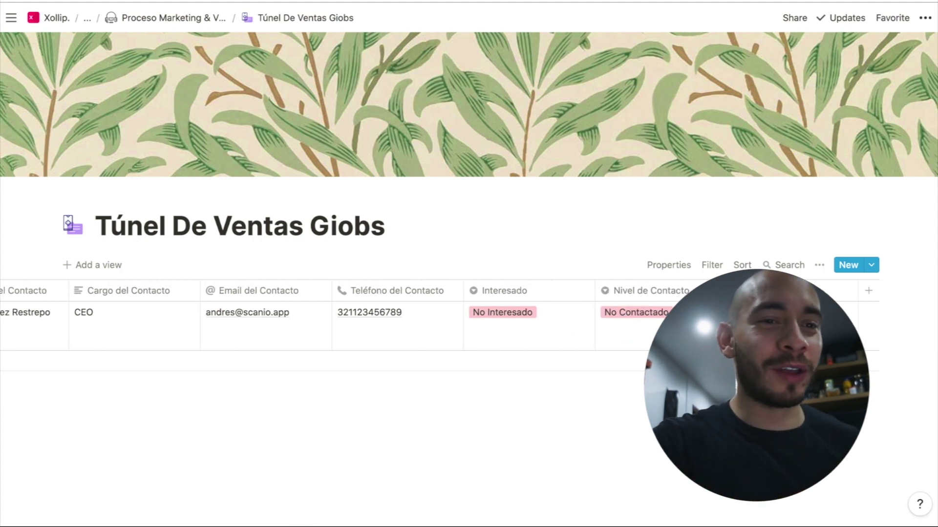
# Turn on Database lock for Túnel De Ventas Giobs from the page options
pyautogui.click(819, 265)
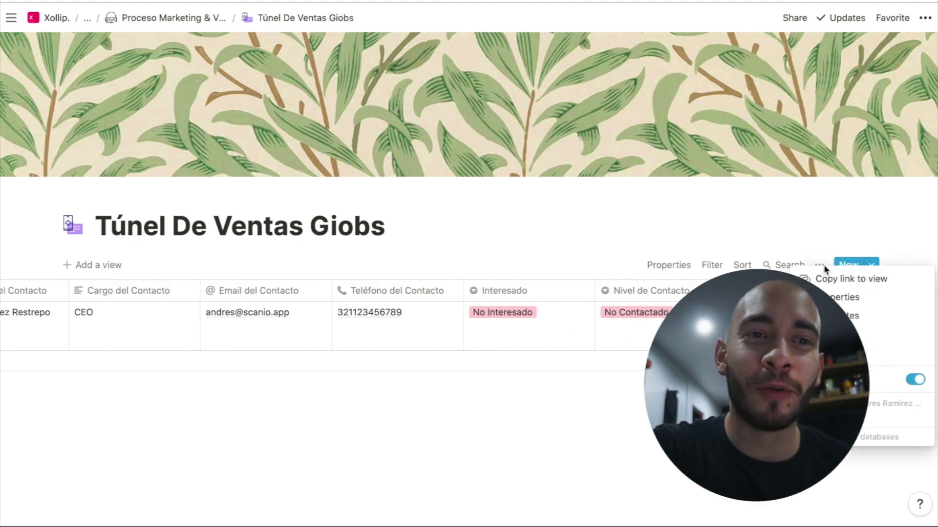
pyautogui.click(925, 17)
pyautogui.click(925, 17)
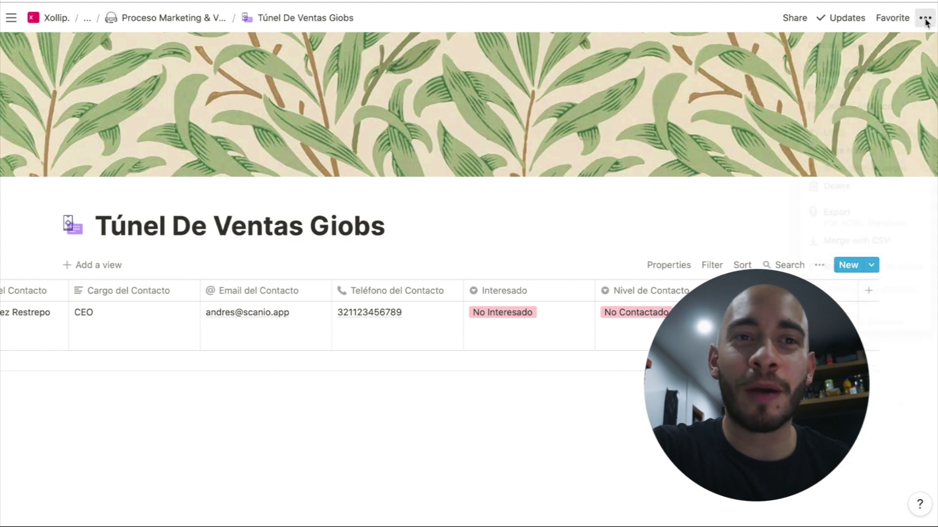
pyautogui.click(914, 45)
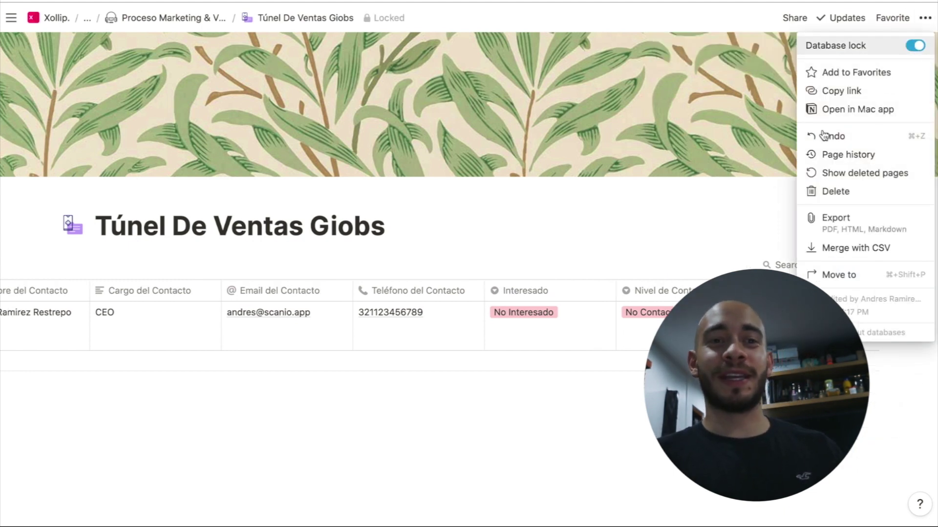
pyautogui.click(705, 244)
pyautogui.hscroll(-7, 342, 323)
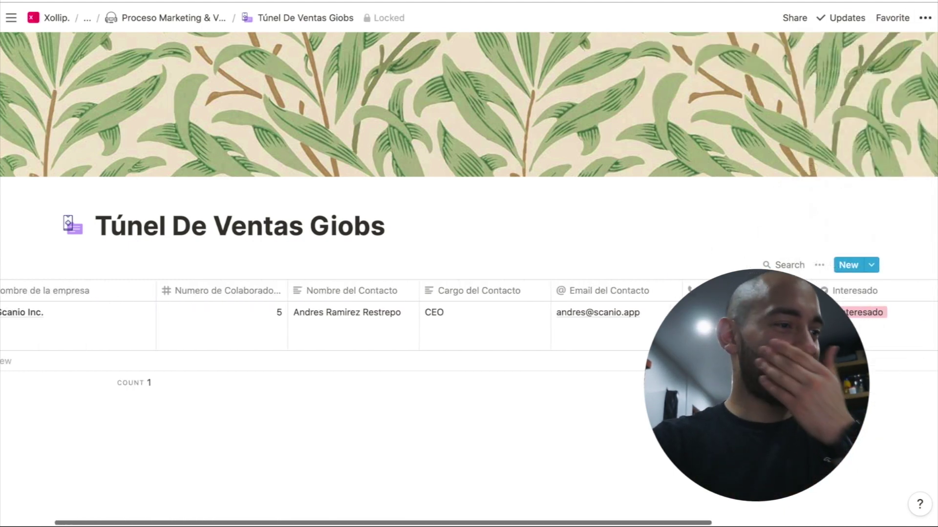
pyautogui.hscroll(-2, 342, 322)
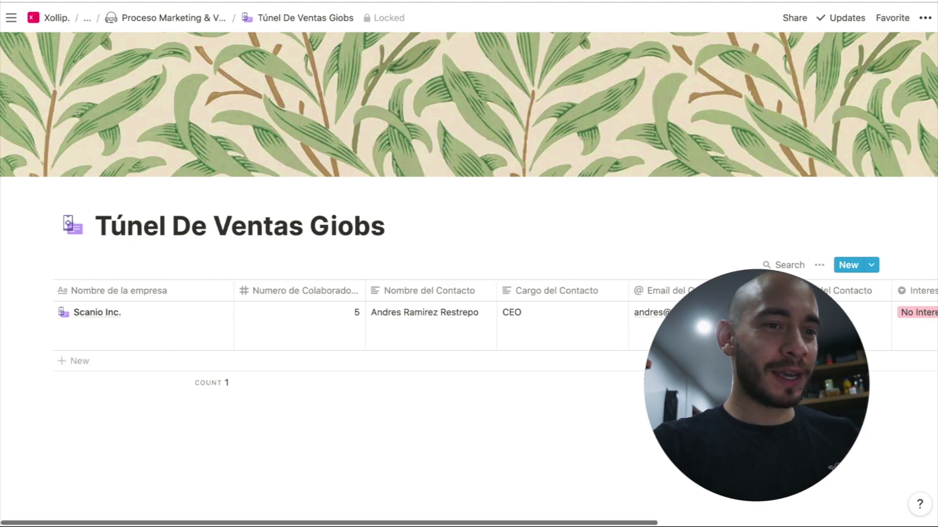
pyautogui.hscroll(5, 342, 322)
pyautogui.hscroll(5, 342, 323)
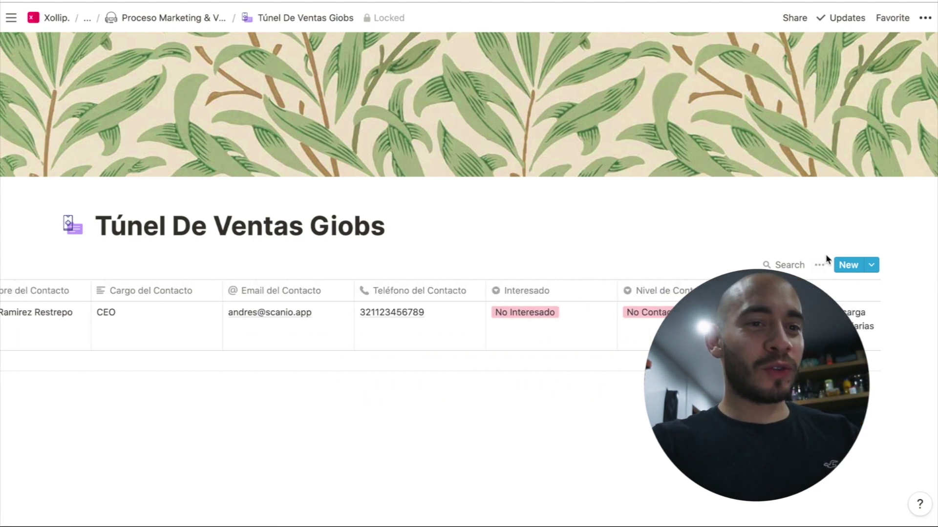
# Search the table for 'inmobili' to find the Scanio Inc. entry
pyautogui.click(822, 267)
pyautogui.click(784, 265)
pyautogui.click(787, 265)
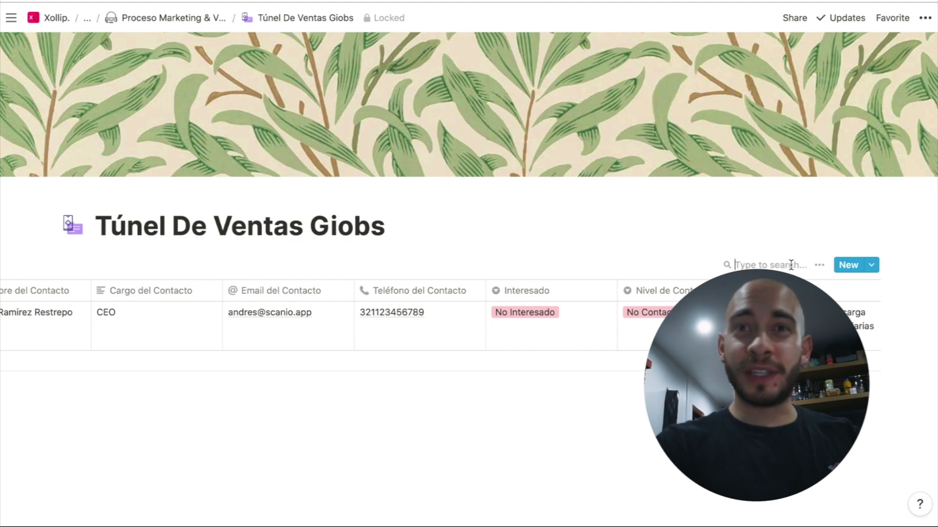
pyautogui.click(790, 265)
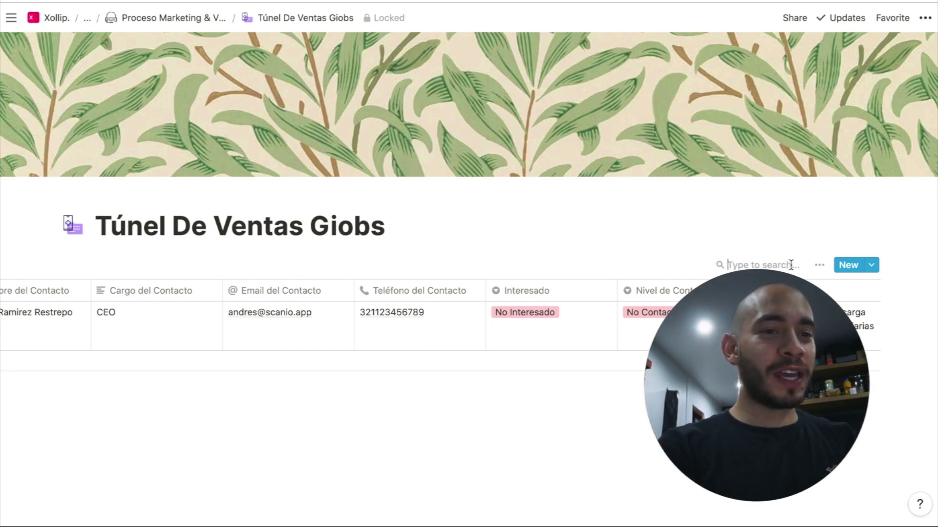
pyautogui.write('inom')
pyautogui.press('BackSpace')
pyautogui.press('BackSpace')
pyautogui.write('mobili')
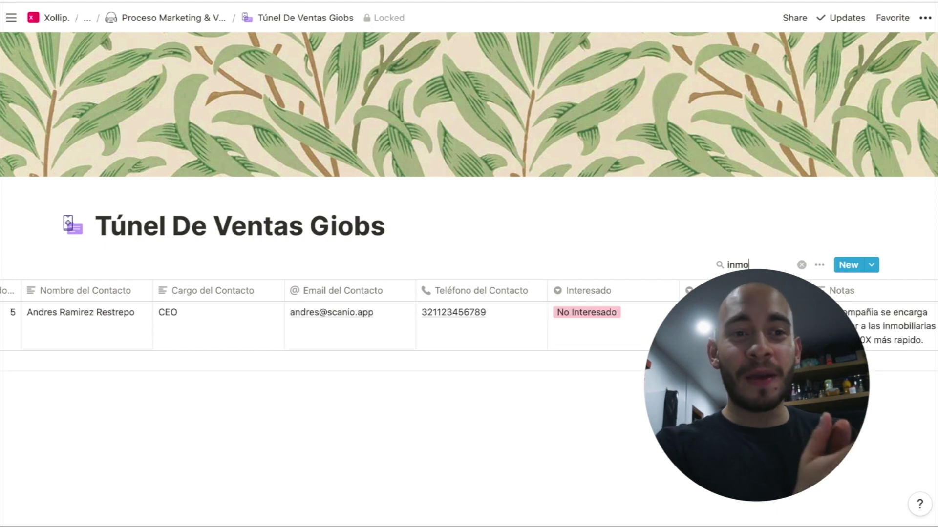
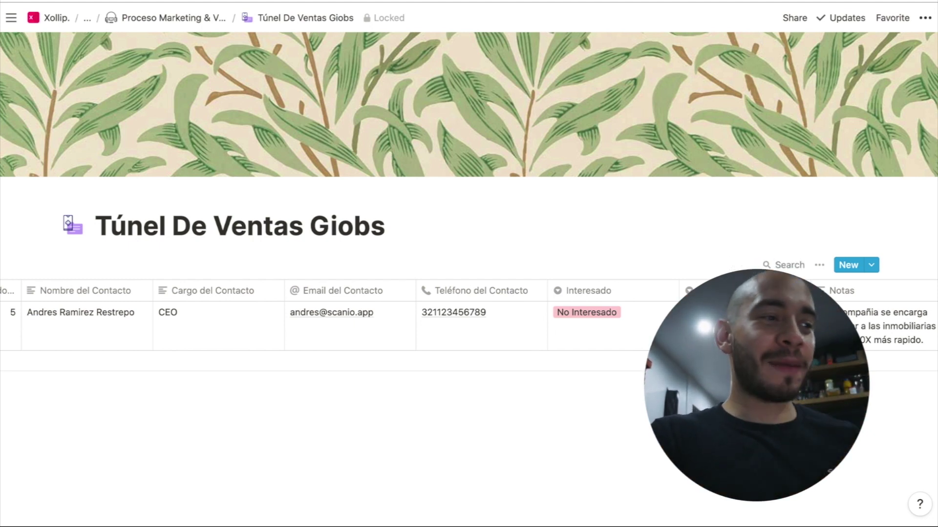
# Open the Scanio Inc. record in a preview
pyautogui.hscroll(-10, 455, 364)
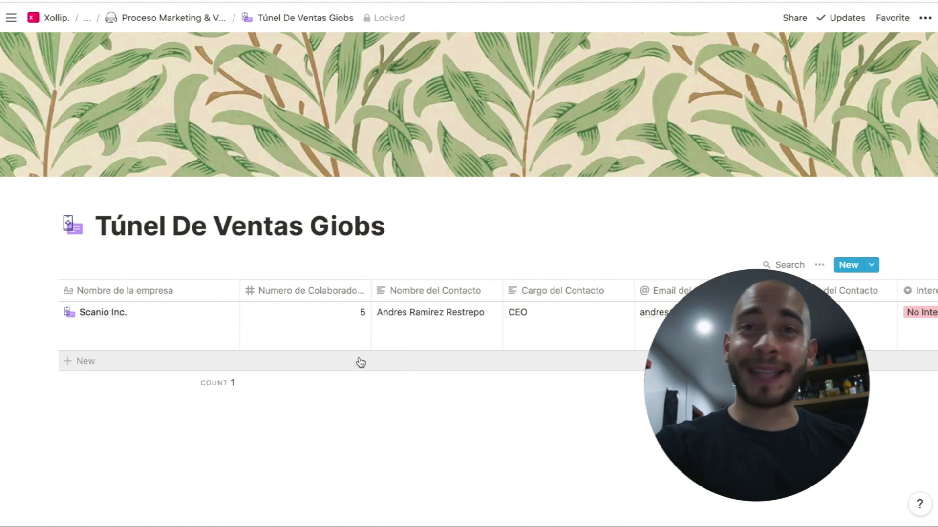
pyautogui.click(208, 317)
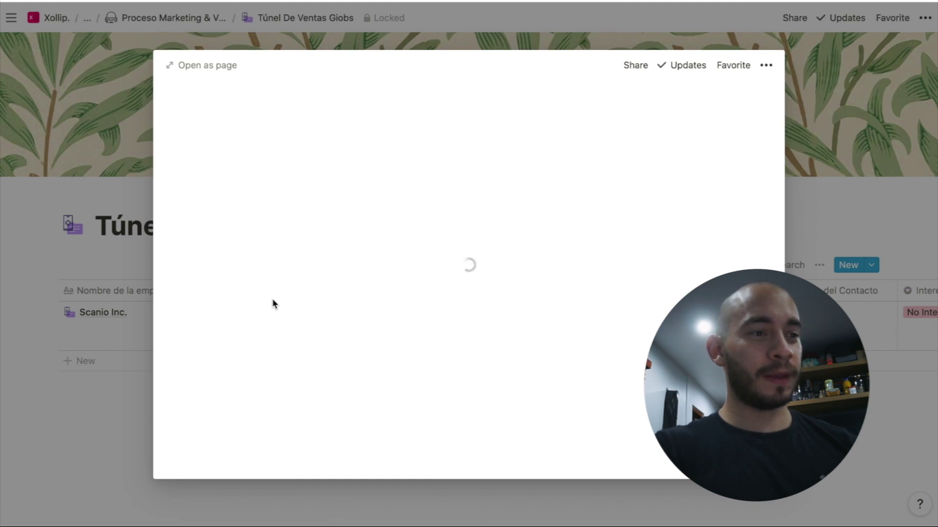
pyautogui.scroll(-5, 272, 301)
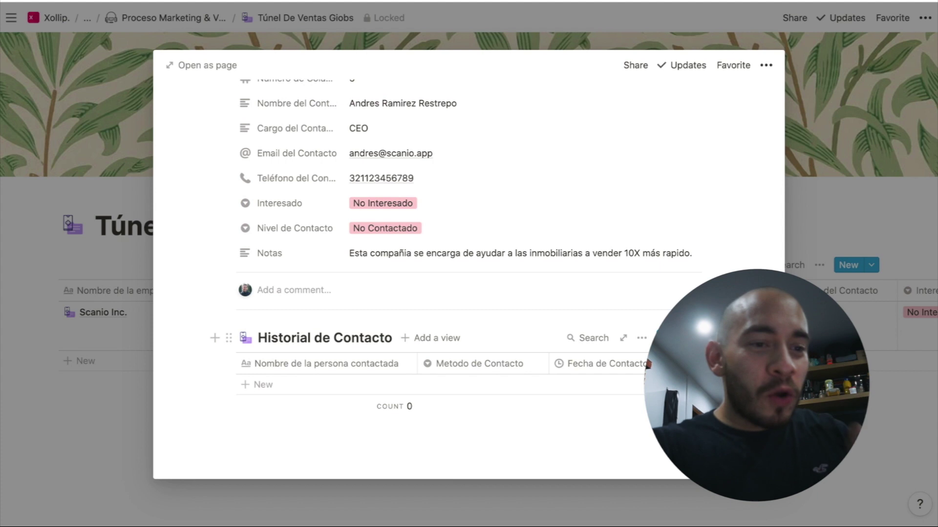
# Retitle the Historial de Contacto entry template to 'Nuevo Contacto'
pyautogui.click(681, 338)
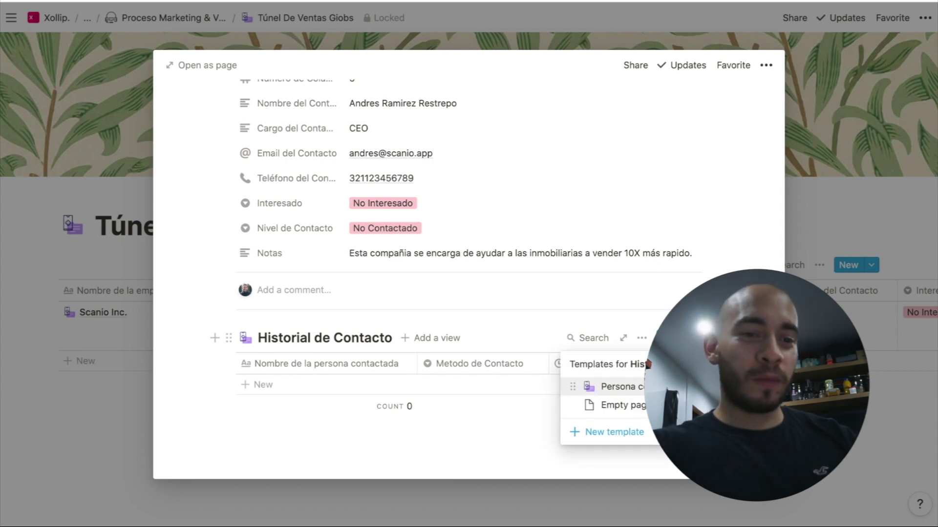
pyautogui.click(684, 386)
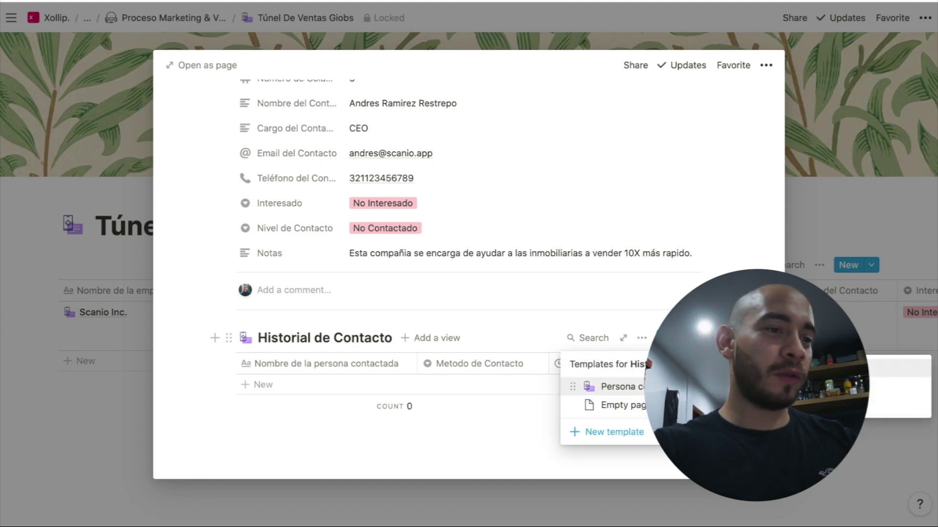
pyautogui.click(860, 369)
pyautogui.tripleClick(488, 308)
pyautogui.write('Nuev Con')
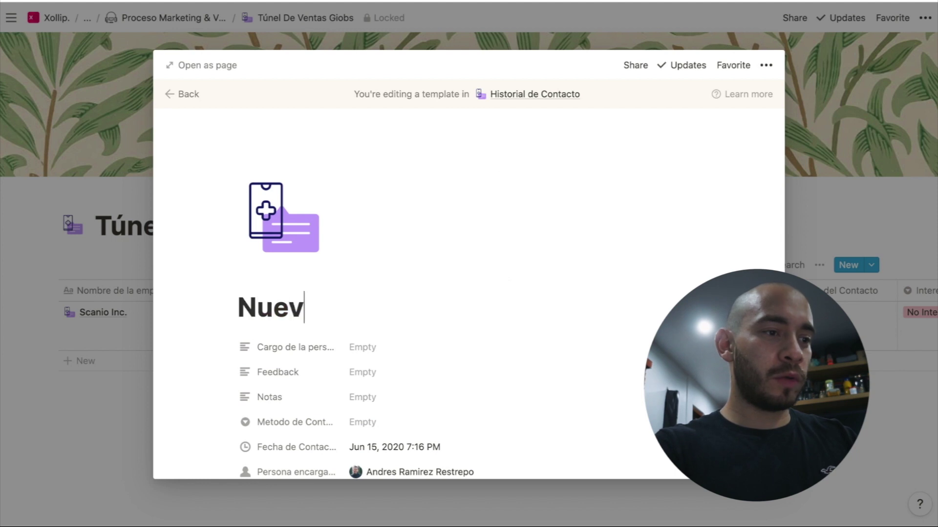
pyautogui.press('BackSpace')
pyautogui.press('BackSpace')
pyautogui.press('BackSpace')
pyautogui.press('BackSpace')
pyautogui.write('o Contacto')
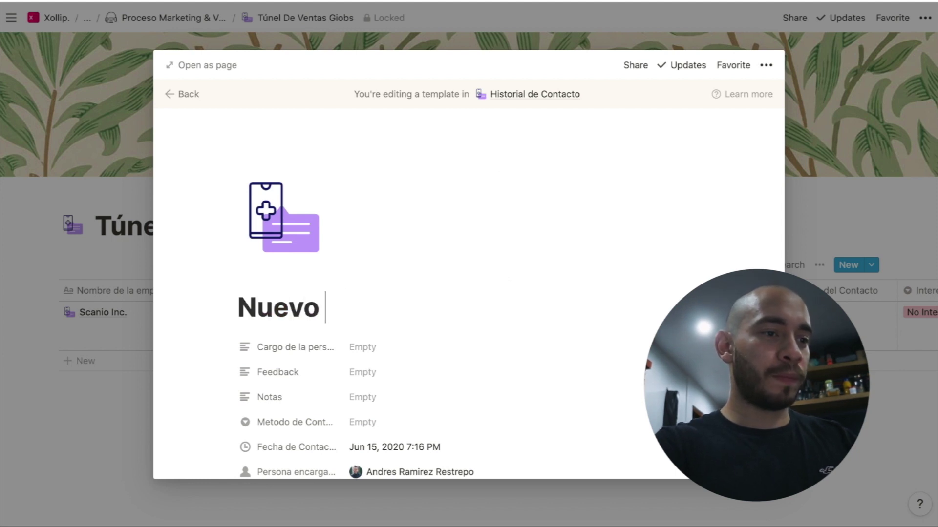
pyautogui.scroll(-3, 469, 293)
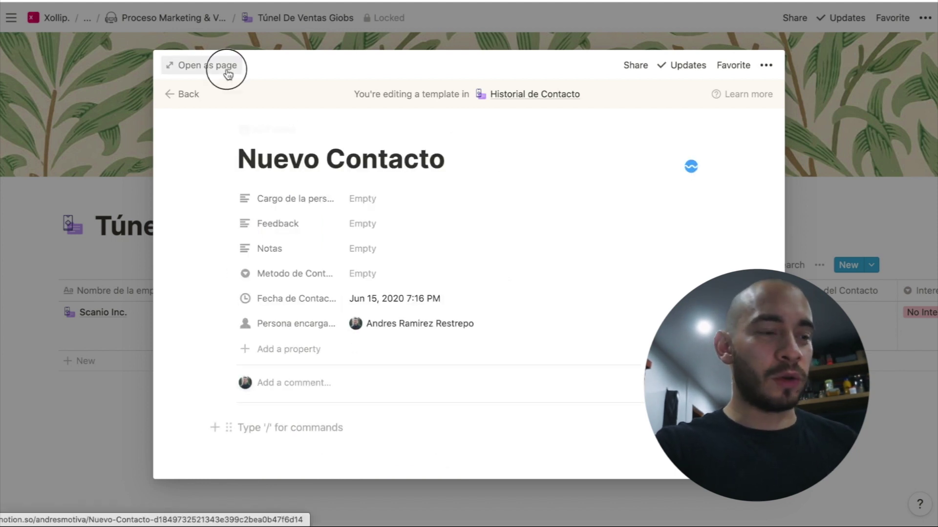
# Navigate back through the breadcrumbs to the Scanio Inc. record page
pyautogui.click(224, 65)
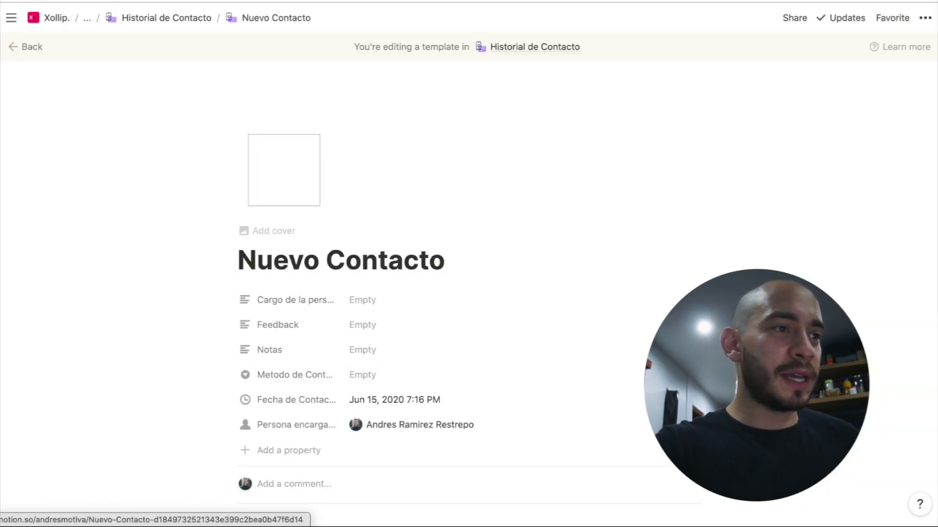
pyautogui.click(188, 19)
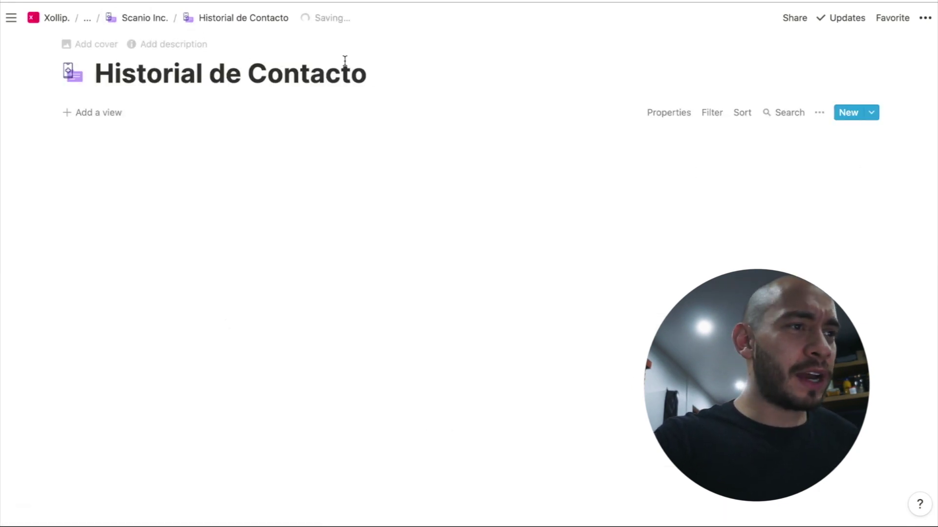
pyautogui.click(145, 19)
pyautogui.scroll(-4, 416, 190)
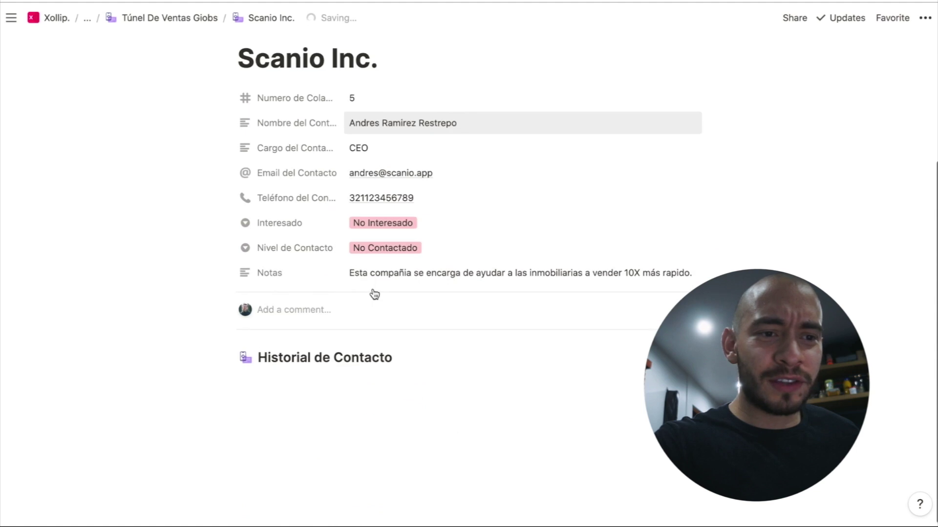
pyautogui.click(683, 358)
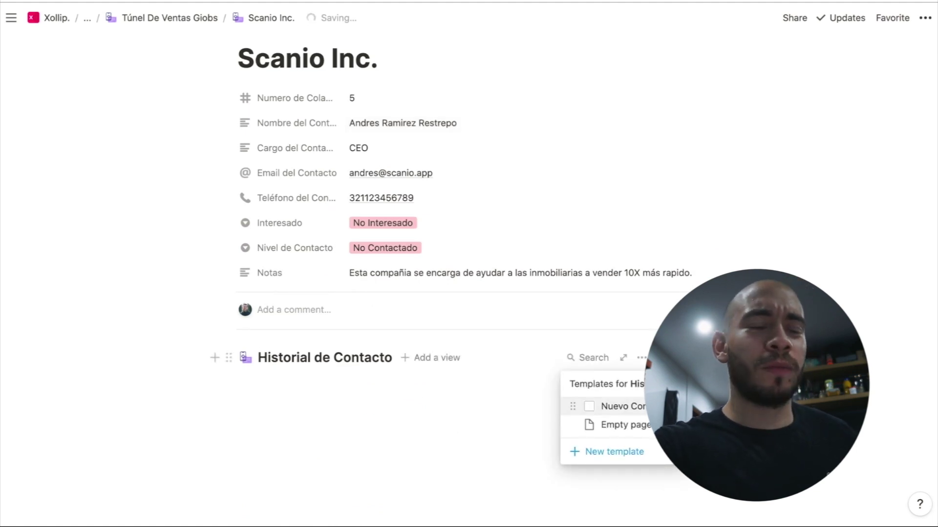
# Start a new Historial de Contacto entry and enter CEO in Cargo
pyautogui.click(683, 358)
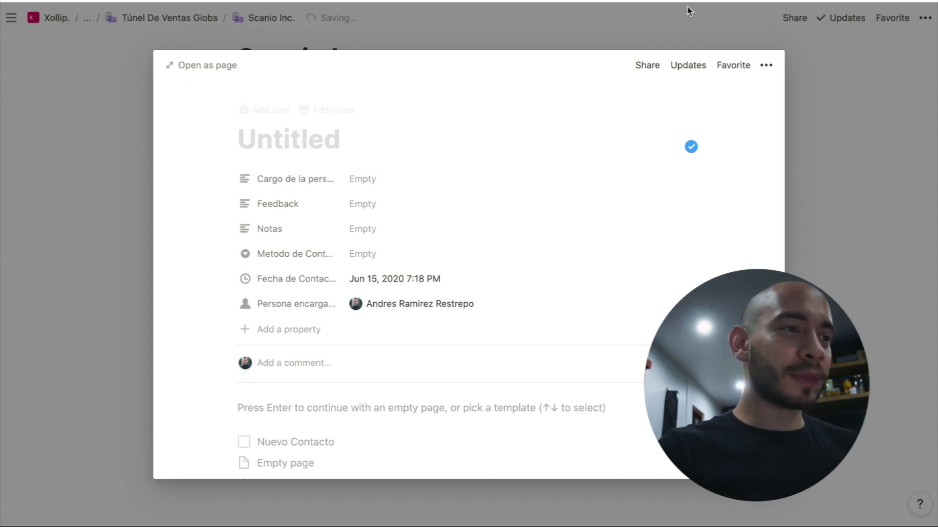
pyautogui.click(369, 182)
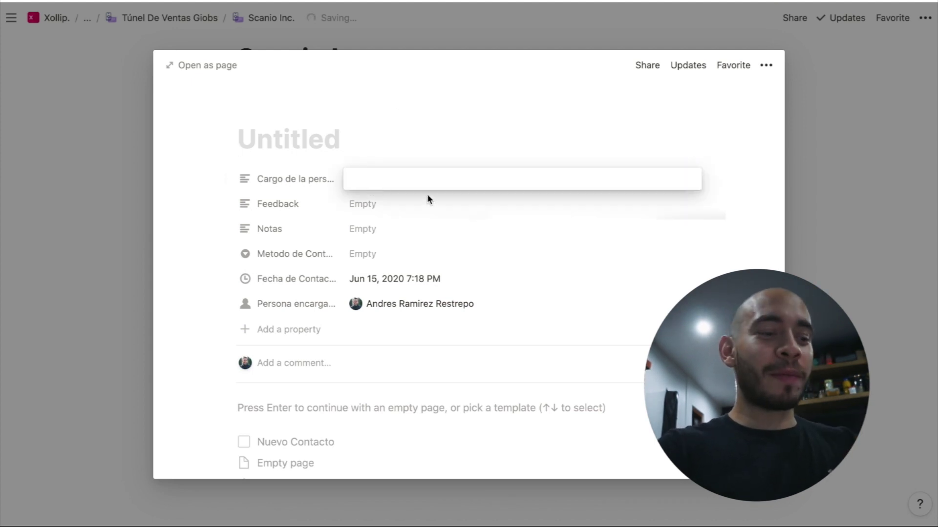
pyautogui.write('CEO')
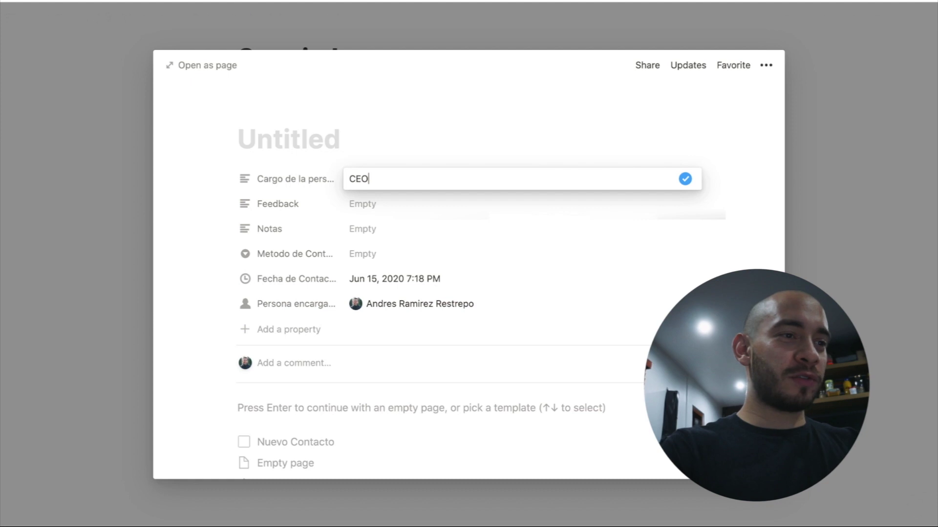
# Title the entry with the contact's full name, correcting the typos
pyautogui.click(336, 129)
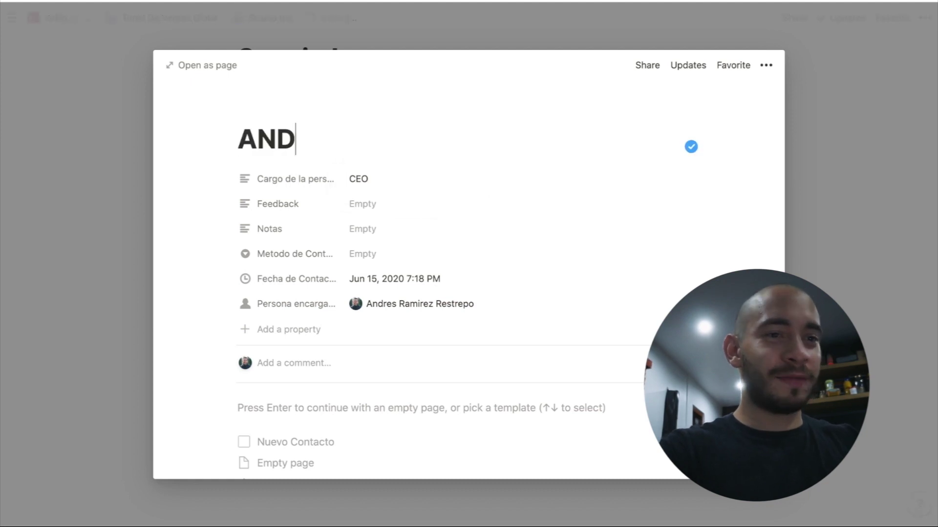
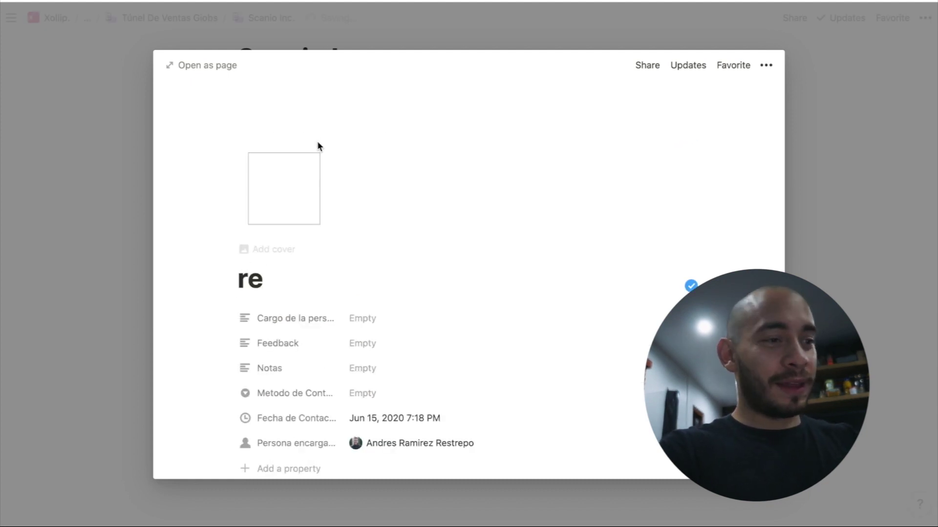
pyautogui.hotkey('ctrl', 'a')
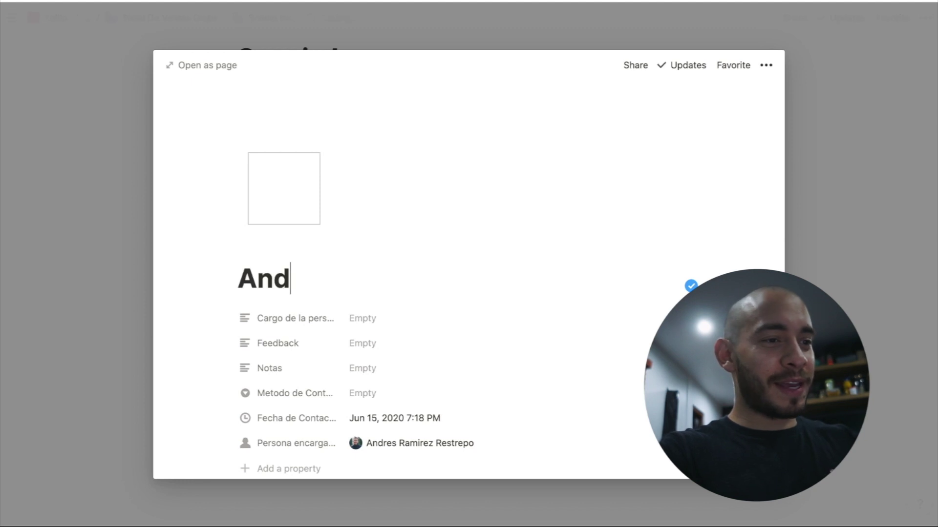
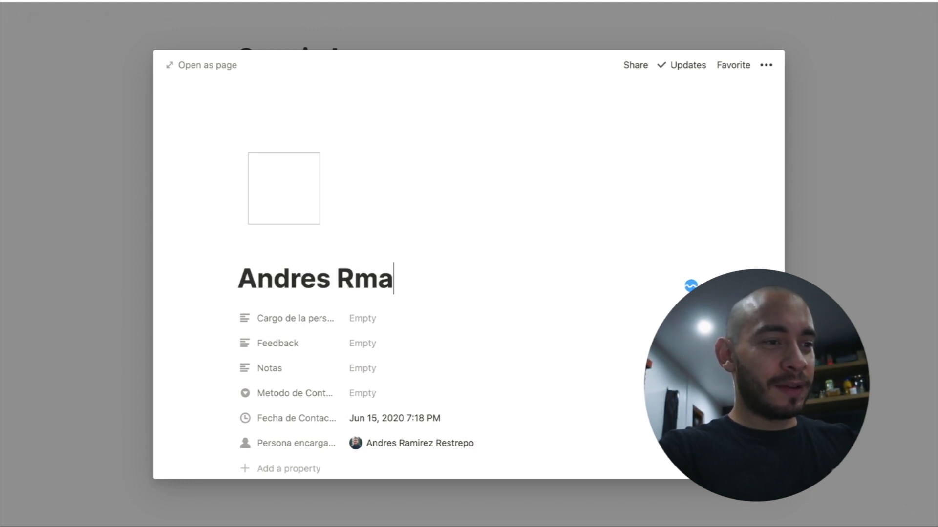
# Set the entry's Cargo to CEO before filling in the call feedback
pyautogui.click(363, 319)
pyautogui.write('CEO')
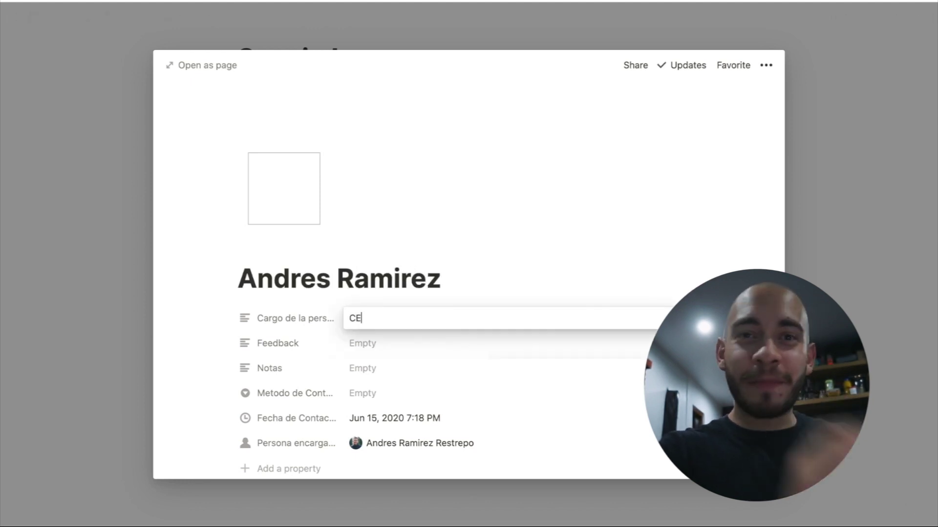
pyautogui.click(362, 343)
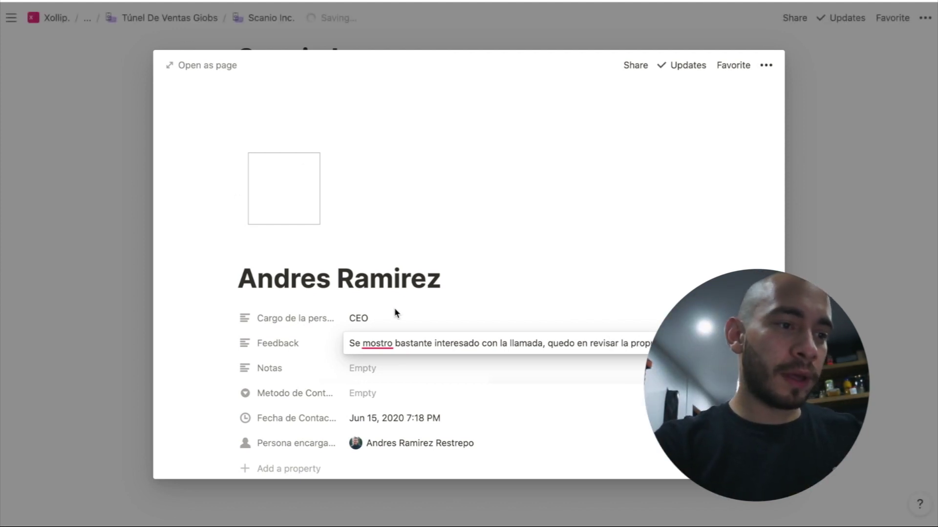
# Correct 'mostro' to 'mostró' in the call feedback and continue writing it
pyautogui.click(387, 342)
pyautogui.click(389, 402)
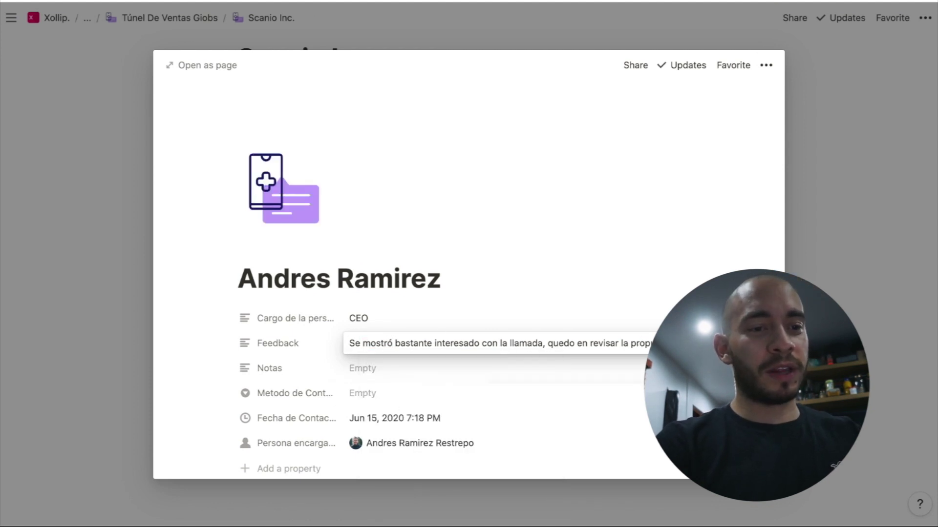
pyautogui.write('contactarme de regreso.')
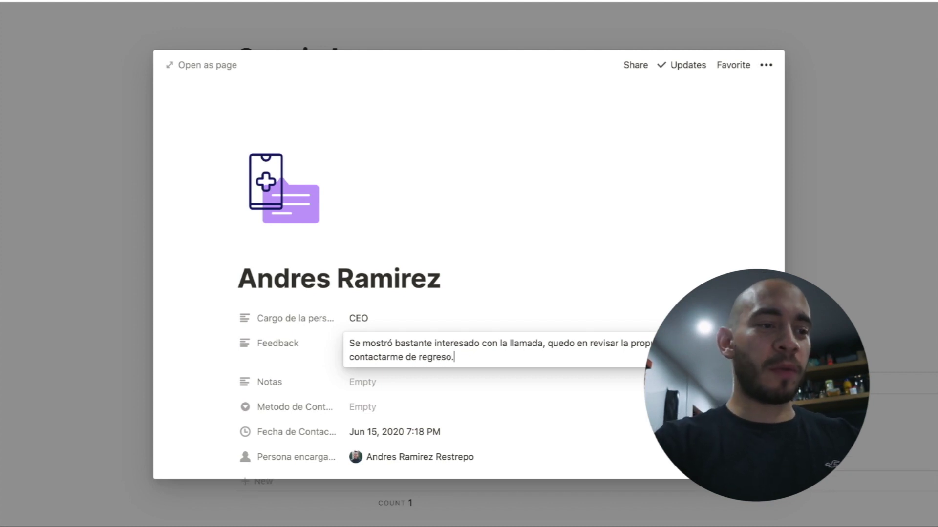
# Write the Notas entry, fixing 'agendo', 'una proxima' and 'Junio' via spelling suggestions
pyautogui.click(457, 378)
pyautogui.write('Agendar proxima')
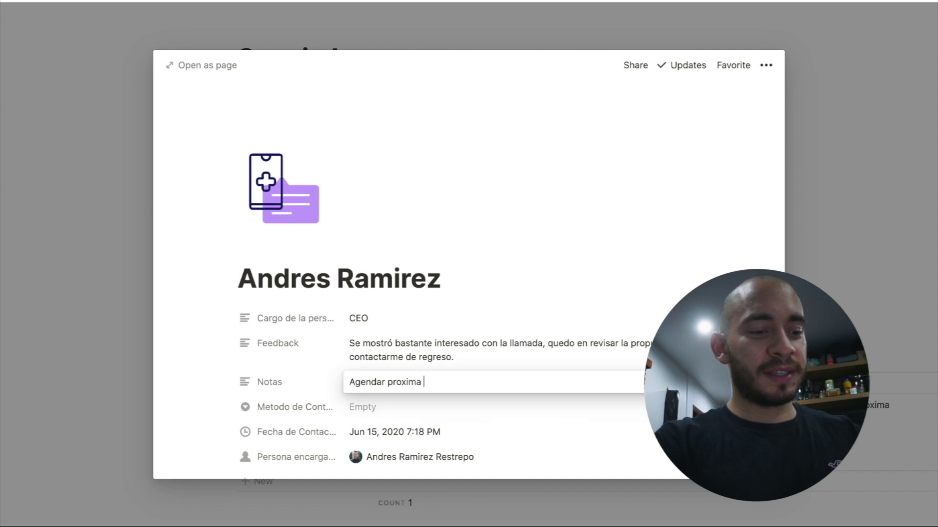
pyautogui.press('super+a')
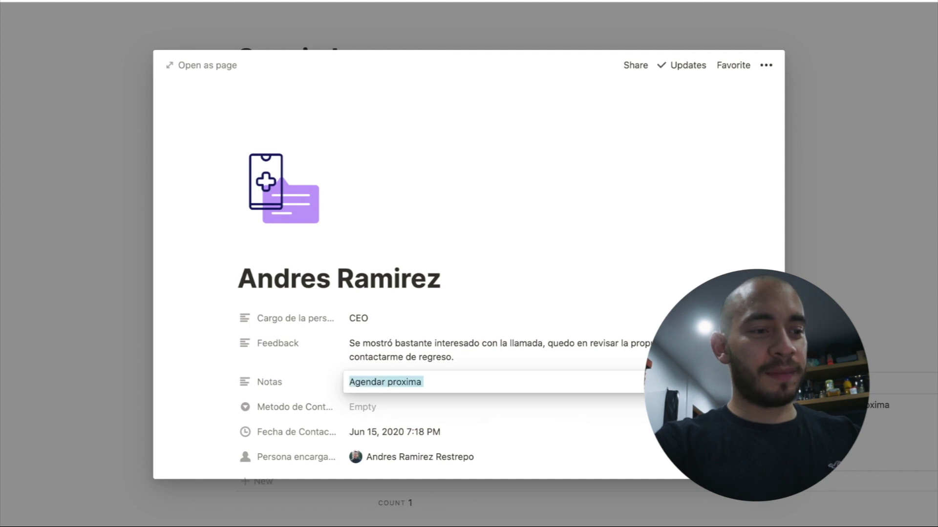
pyautogui.press('BackSpace')
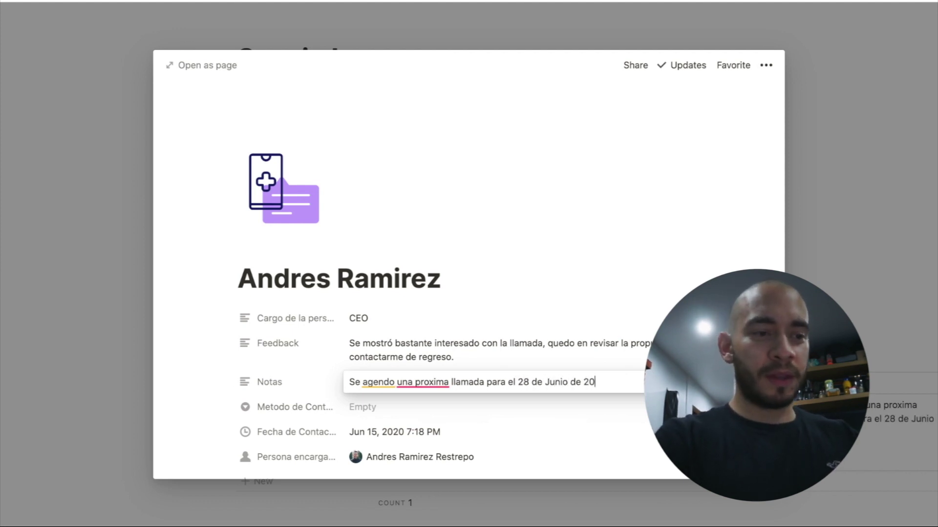
pyautogui.write('.')
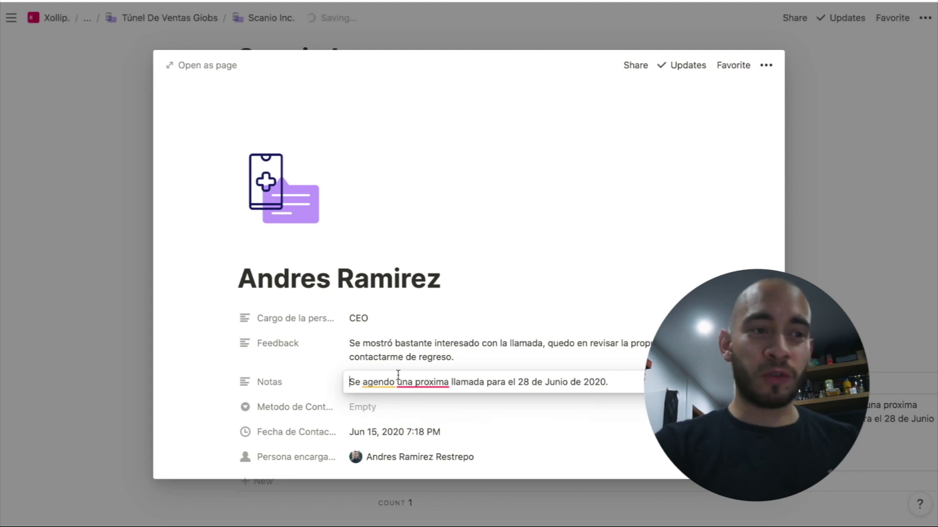
pyautogui.click(379, 382)
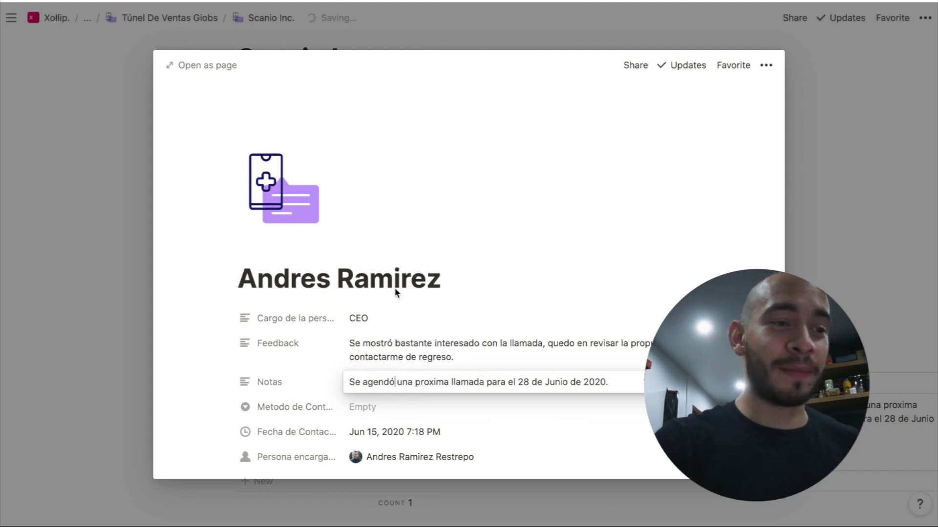
pyautogui.click(428, 383)
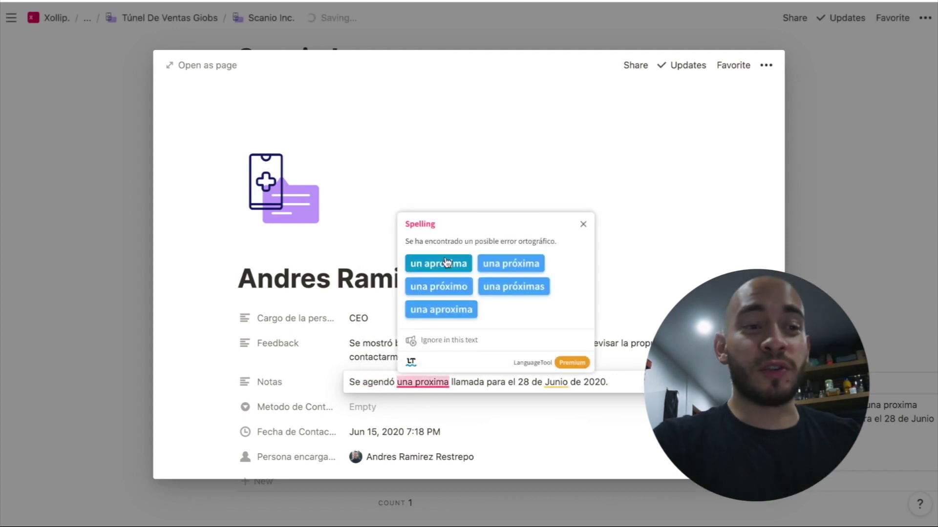
pyautogui.click(450, 286)
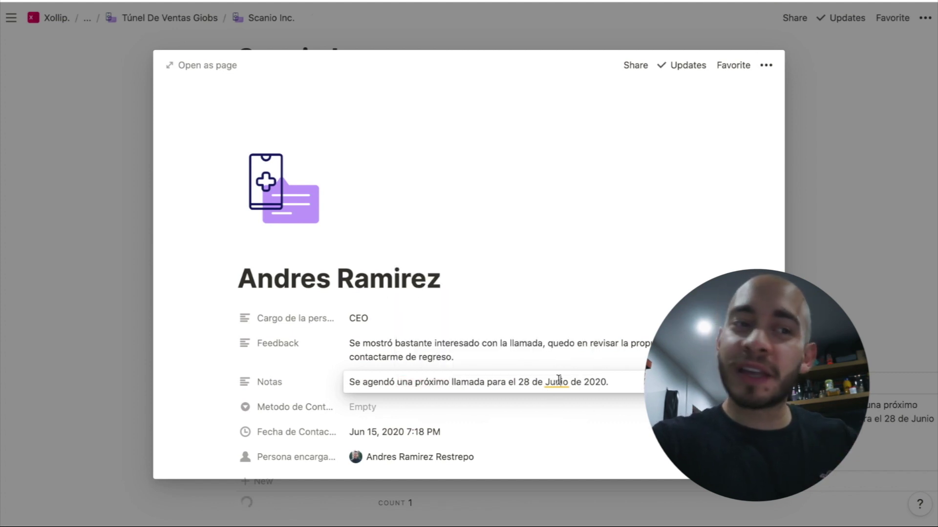
pyautogui.click(558, 380)
pyautogui.click(580, 294)
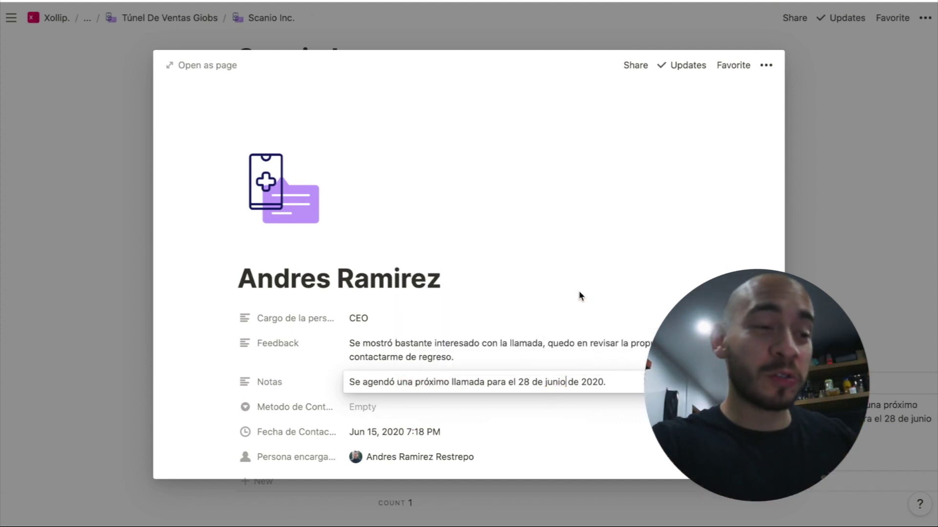
# Set Metodo de Contacto to Llamada
pyautogui.click(398, 418)
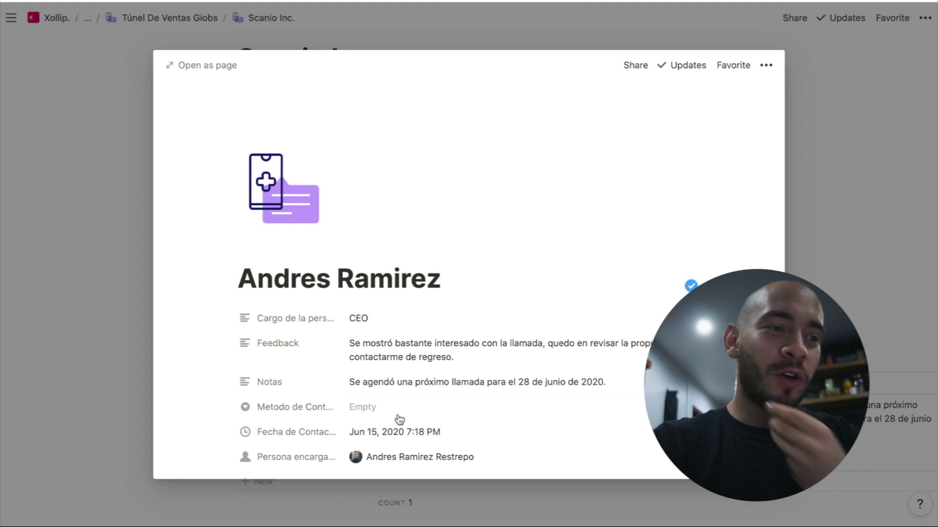
pyautogui.click(375, 410)
pyautogui.click(415, 310)
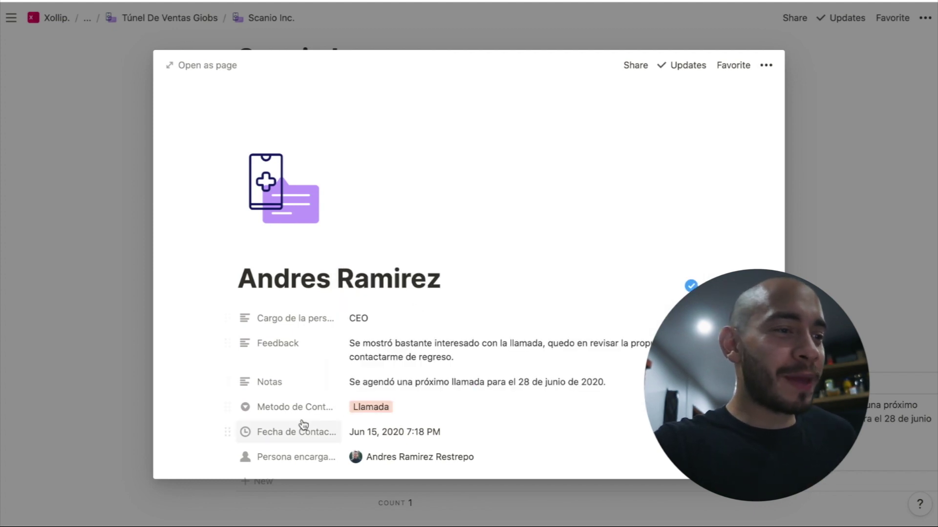
# Change Metodo de Contacto to Multi-select and add Email as a second method
pyautogui.click(318, 407)
pyautogui.moveTo(334, 315)
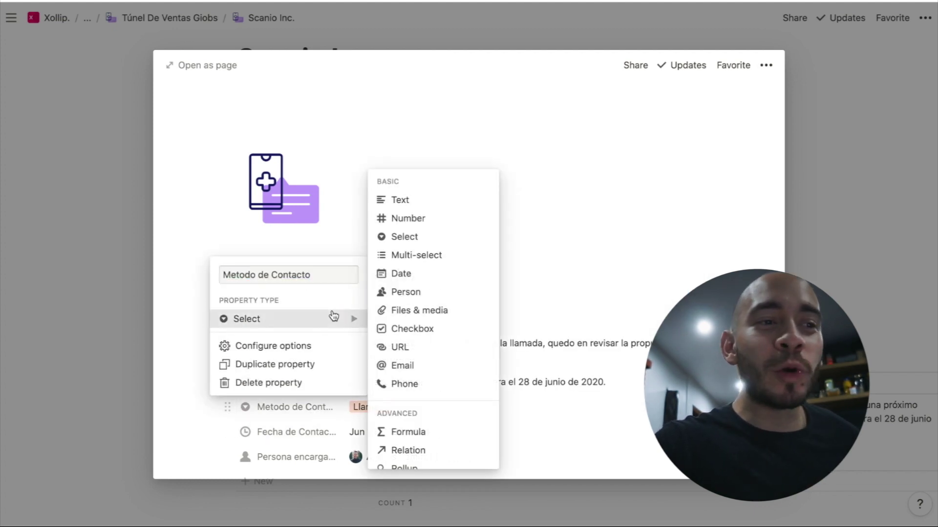
pyautogui.click(433, 254)
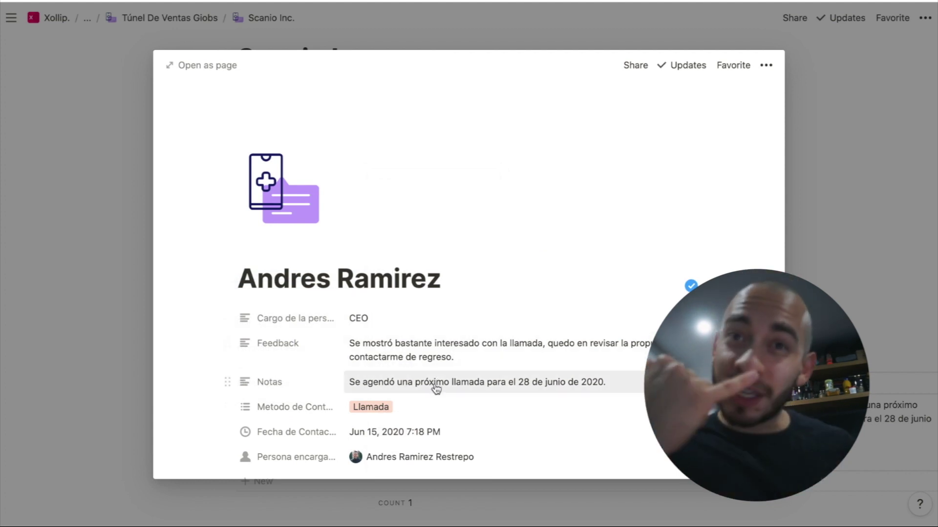
pyautogui.click(416, 408)
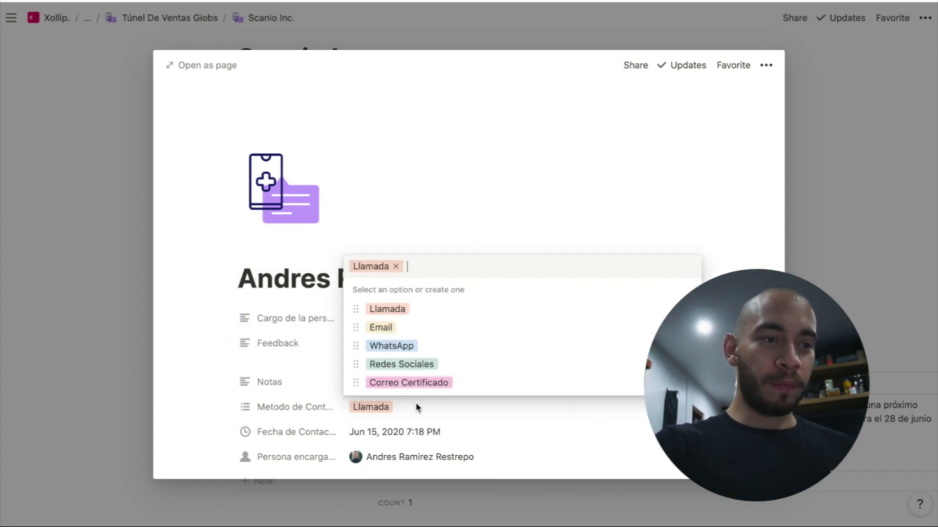
pyautogui.click(390, 327)
pyautogui.click(560, 184)
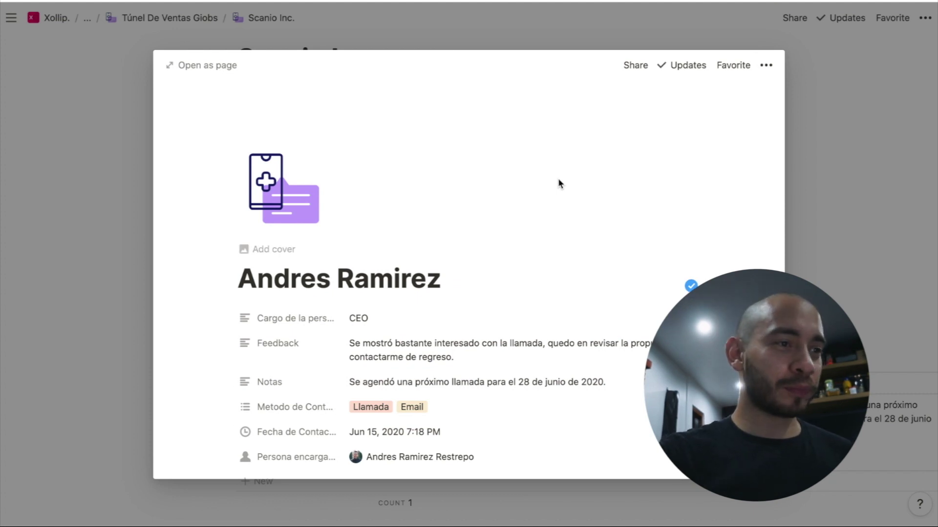
pyautogui.scroll(-3, 571, 280)
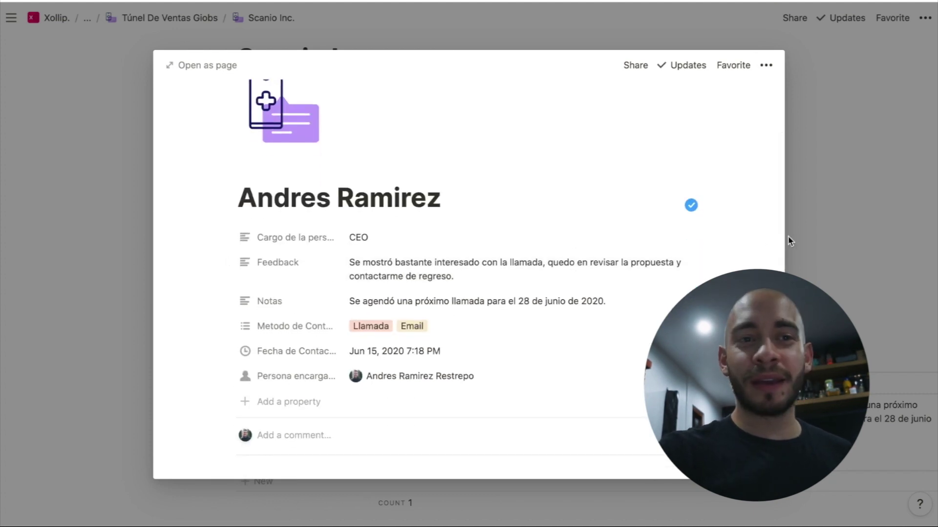
# Open Historial de Contacto as a full page and turn on Database lock
pyautogui.click(793, 209)
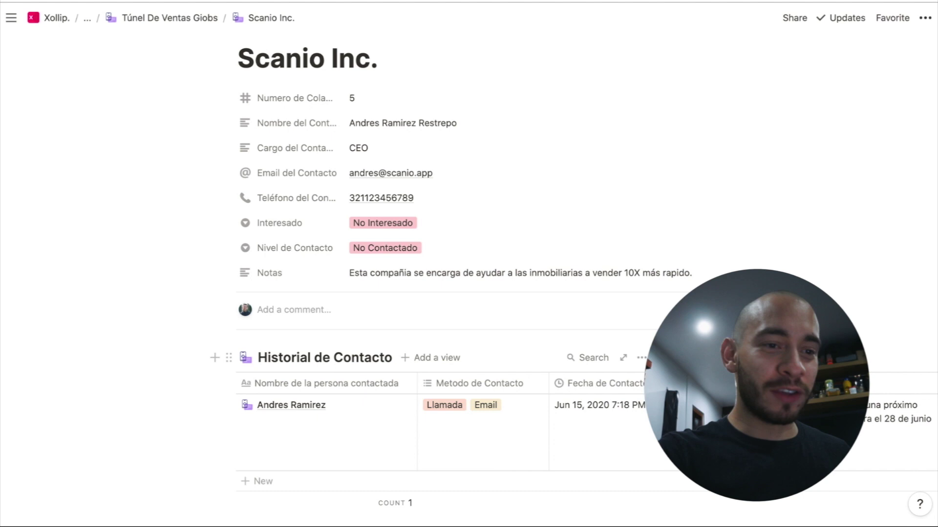
pyautogui.click(641, 358)
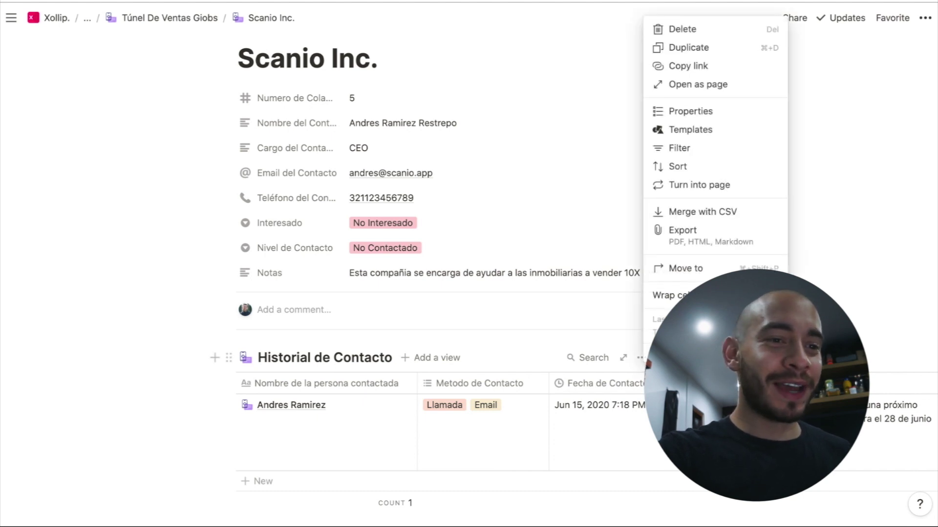
pyautogui.click(583, 357)
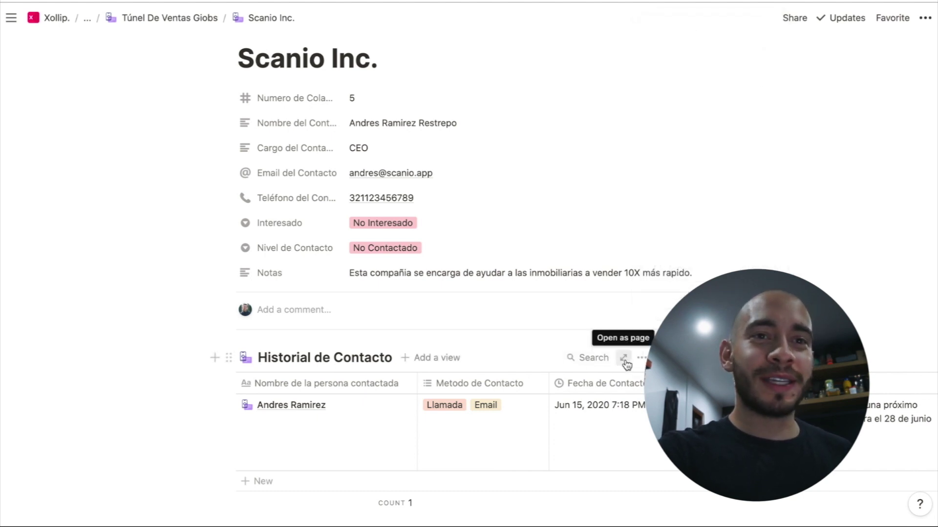
pyautogui.click(620, 360)
pyautogui.click(925, 18)
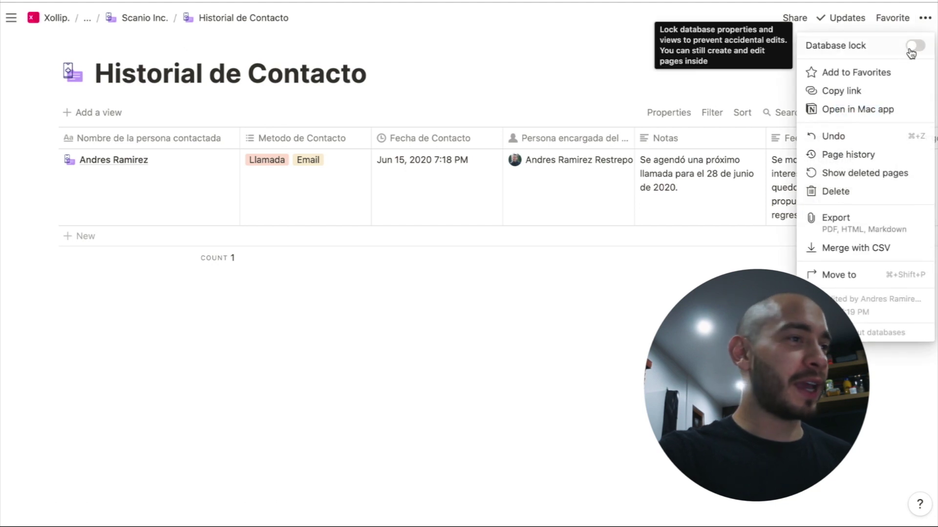
pyautogui.click(914, 45)
# Return to Túnel De Ventas Giobs and mark Scanio Inc. as Interesado
pyautogui.click(157, 22)
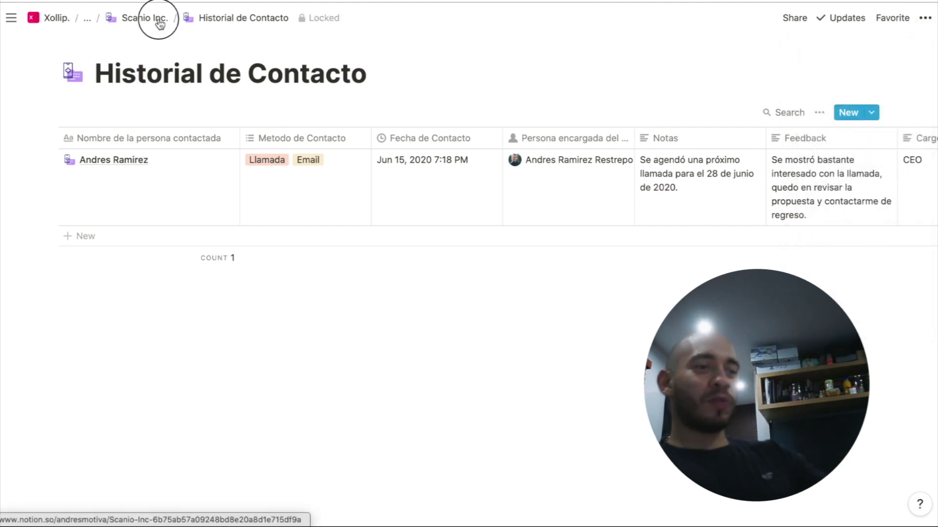
pyautogui.click(159, 20)
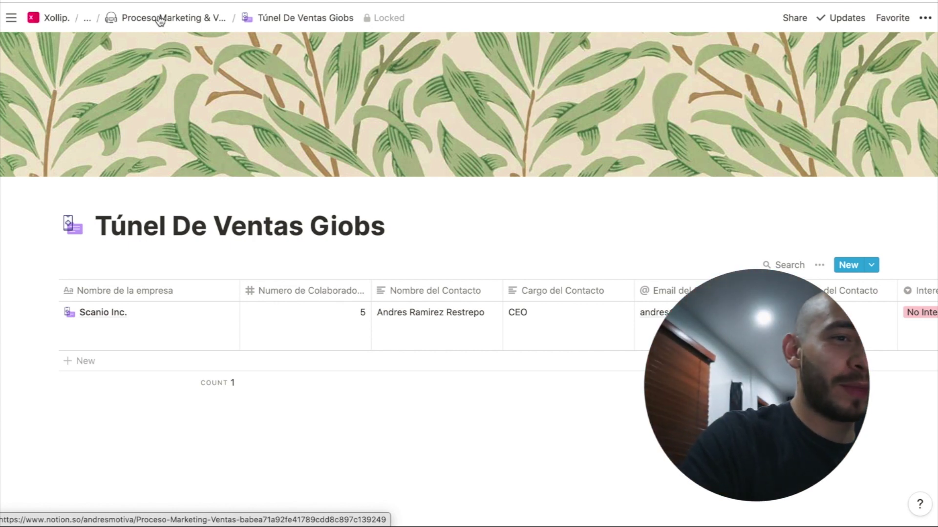
pyautogui.hscroll(6, 224, 98)
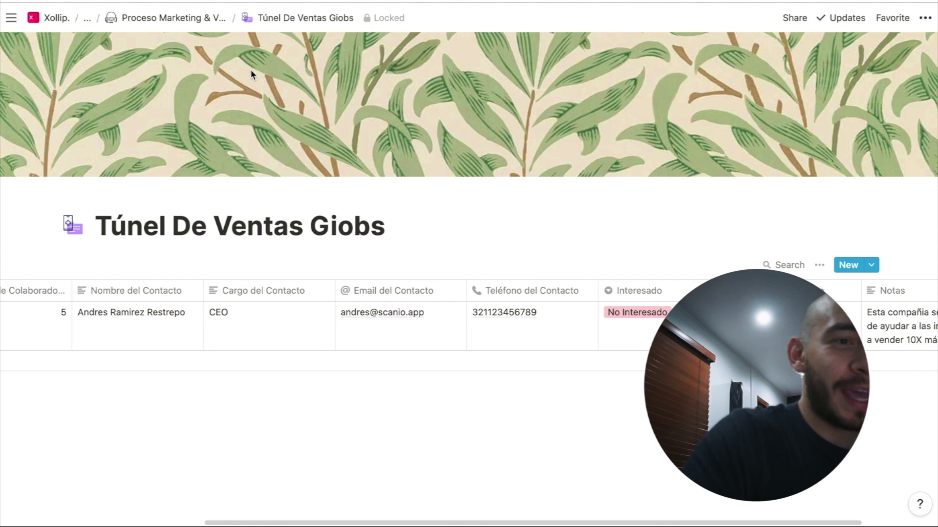
pyautogui.click(646, 307)
pyautogui.click(630, 355)
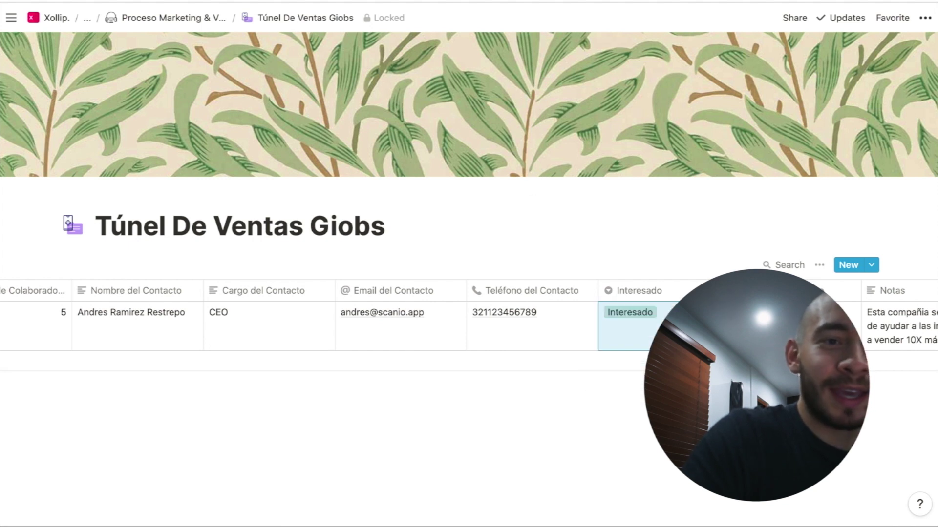
# Check Scanio Inc.'s Nivel de Contacto options and notes without changing them
pyautogui.click(781, 318)
pyautogui.press('Escape')
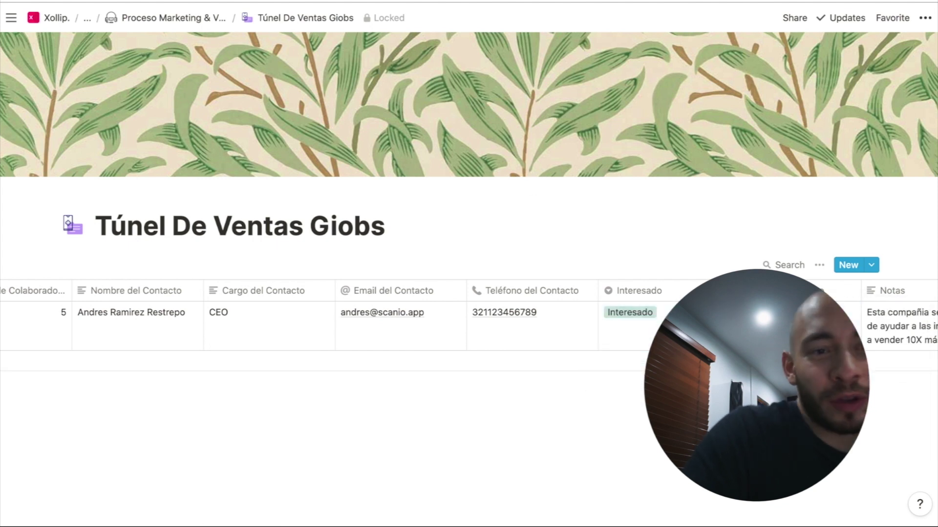
pyautogui.click(899, 325)
pyautogui.press('Escape')
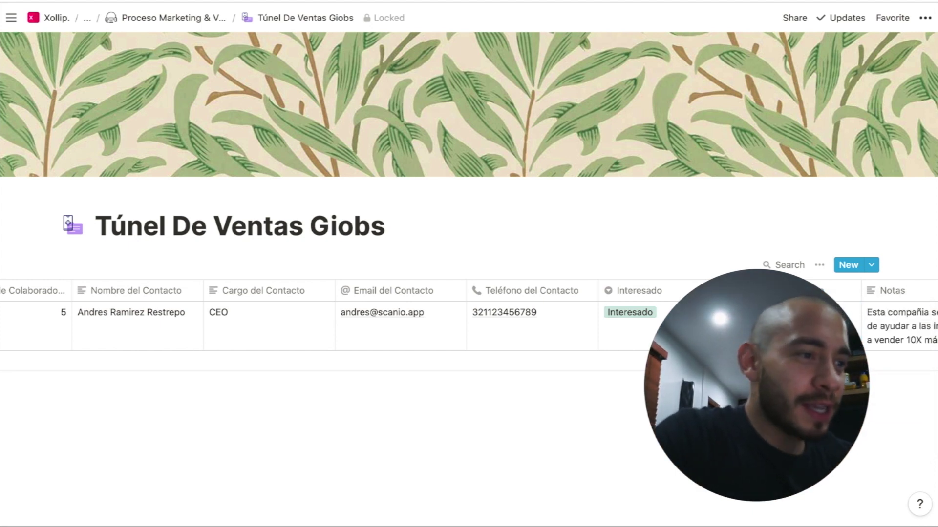
pyautogui.hscroll(3, 383, 330)
pyautogui.hscroll(-8, 384, 330)
pyautogui.click(101, 325)
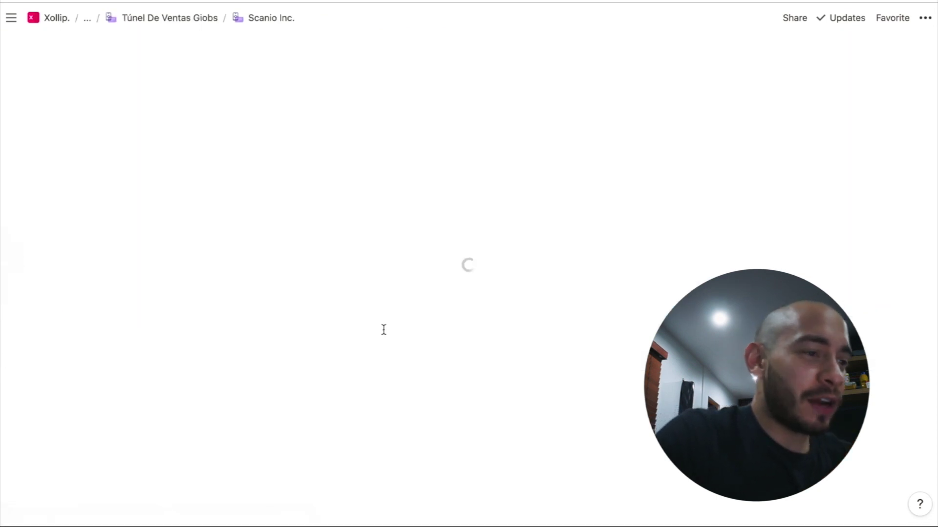
pyautogui.scroll(-5, 272, 283)
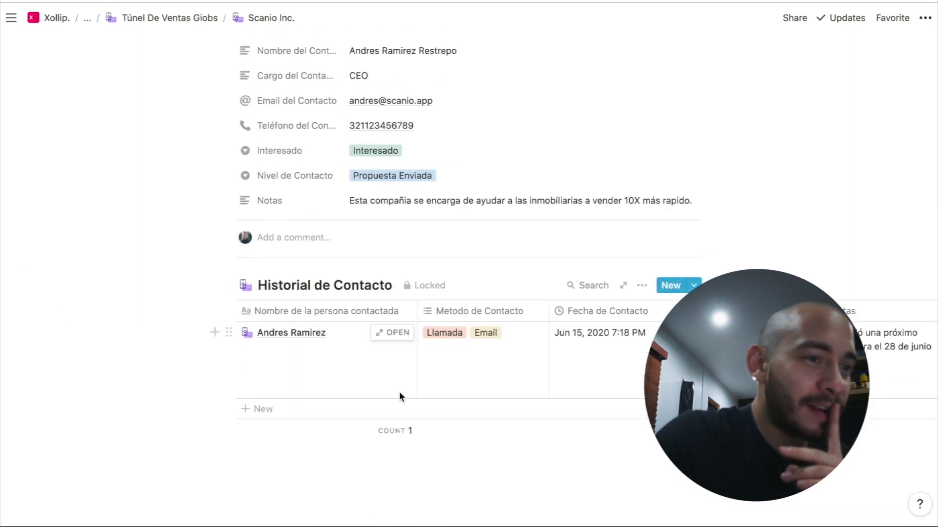
pyautogui.hscroll(3, 400, 395)
pyautogui.hscroll(3, 400, 395)
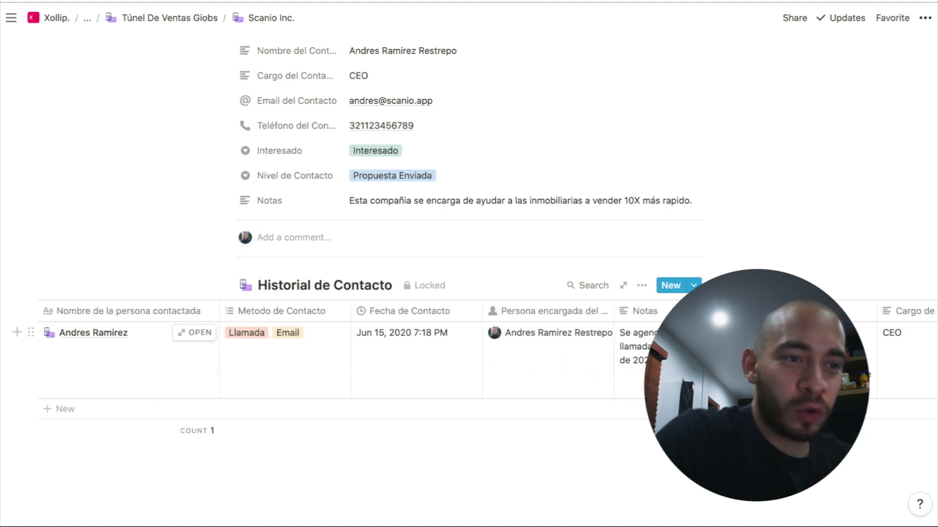
pyautogui.hscroll(-5, 621, 318)
pyautogui.click(621, 318)
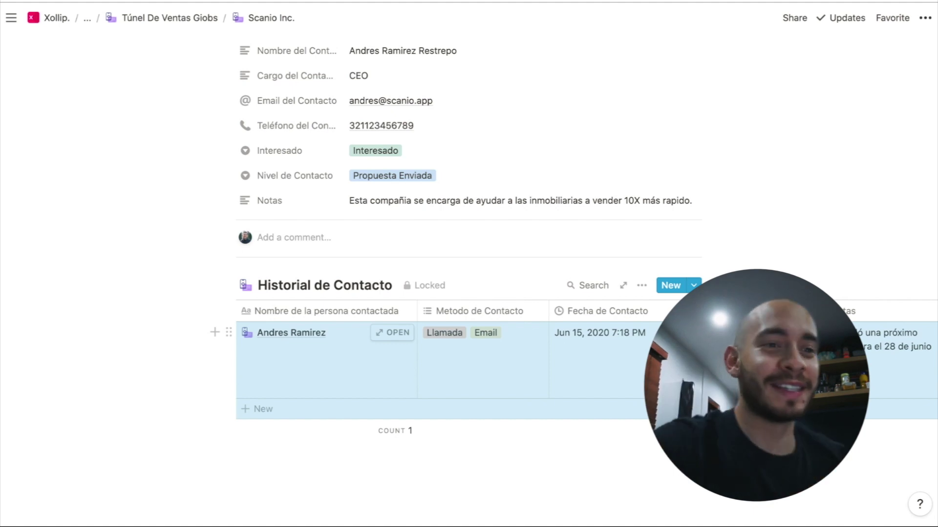
pyautogui.press('Return')
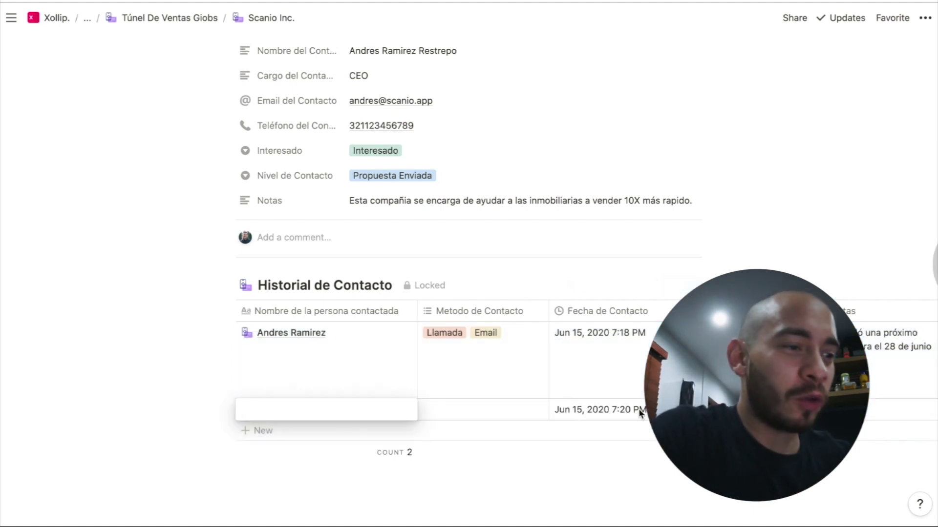
pyautogui.press('Escape')
pyautogui.press('super+z')
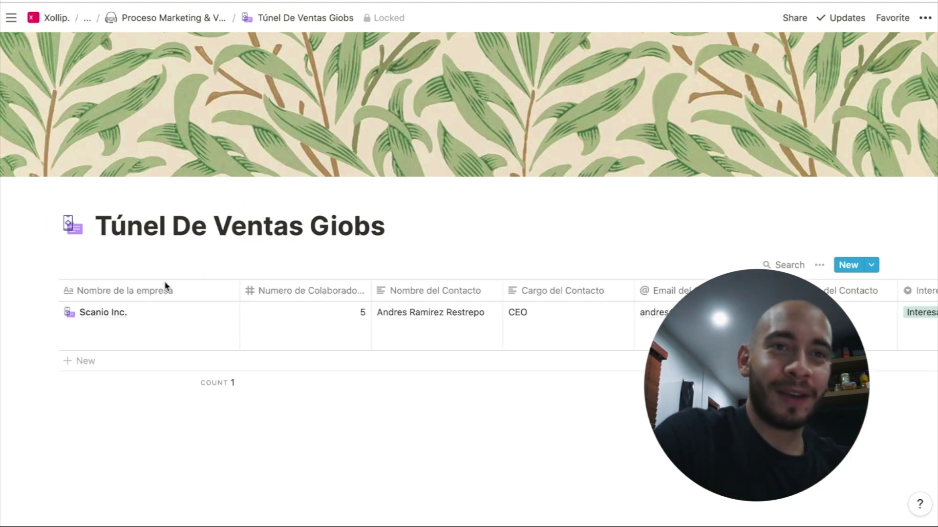
# Unlock Túnel De Ventas Giobs and add a Board view named 'Estado de contactos'
pyautogui.click(928, 19)
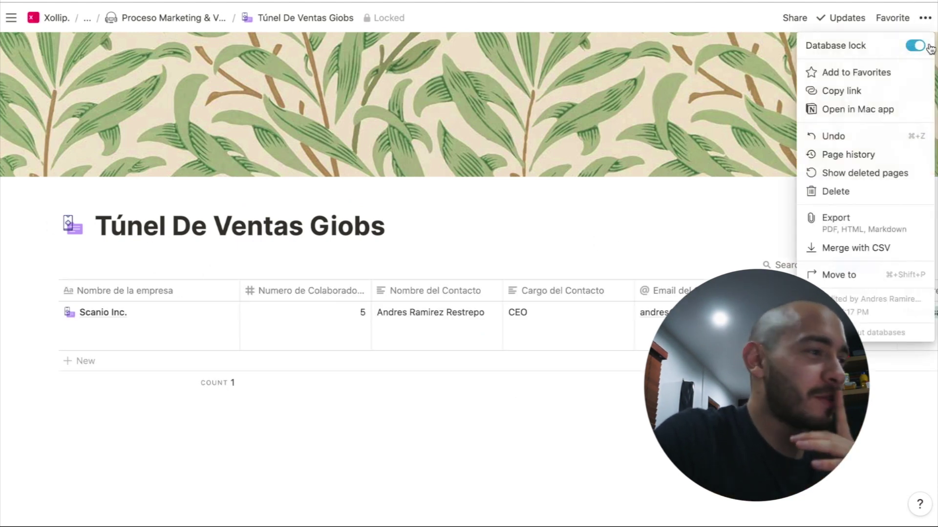
pyautogui.click(915, 45)
pyautogui.click(96, 269)
pyautogui.click(97, 269)
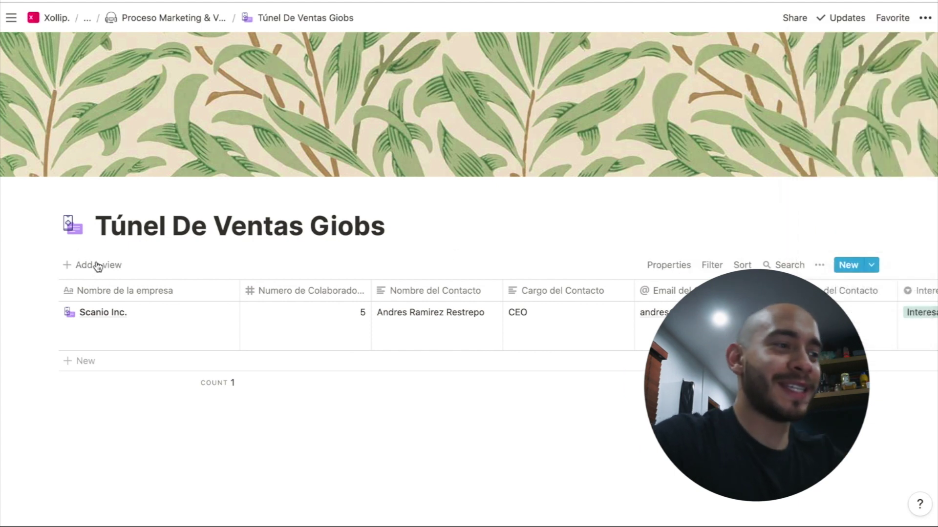
pyautogui.click(116, 347)
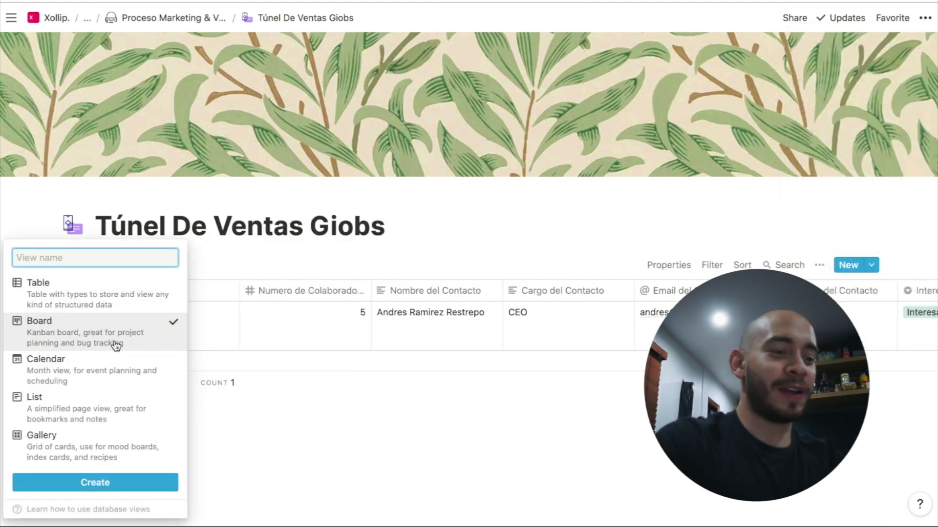
pyautogui.write('Esta')
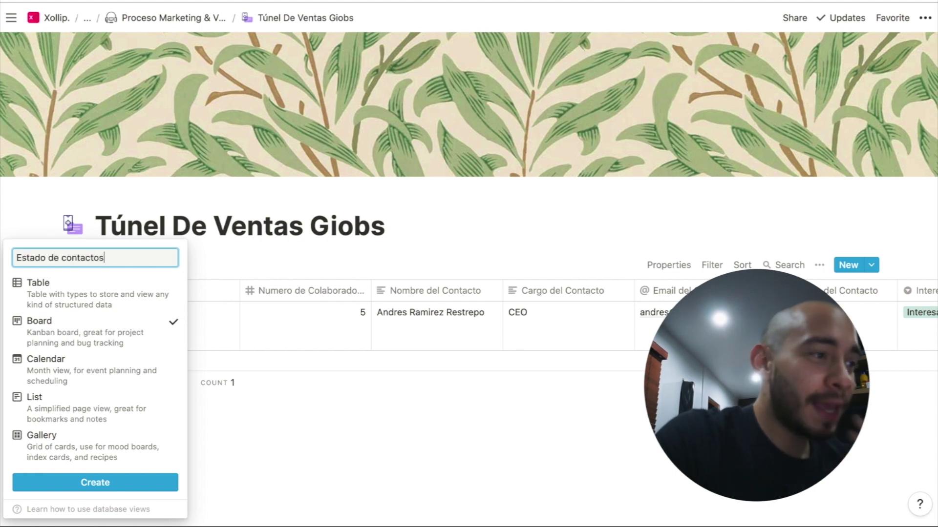
pyautogui.write('do de contactos')
pyautogui.press('Return')
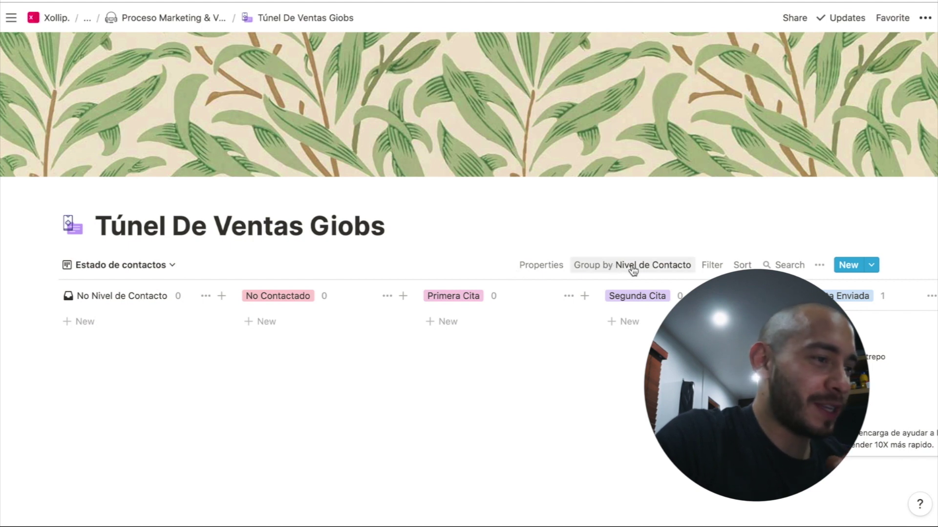
# Hide the No Nivel de Contacto column on the board
pyautogui.click(206, 296)
pyautogui.click(214, 319)
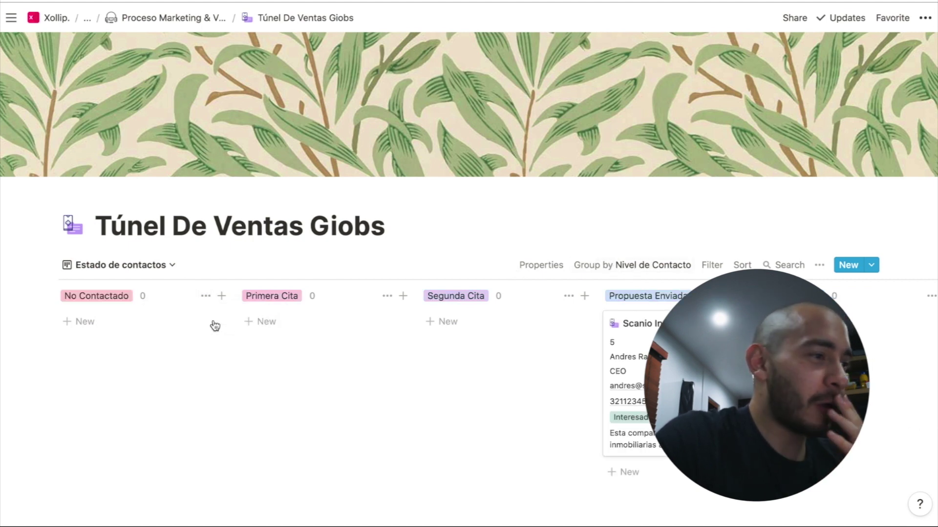
pyautogui.hscroll(2, 329, 356)
pyautogui.scroll(-1, 329, 356)
pyautogui.hscroll(-2, 329, 356)
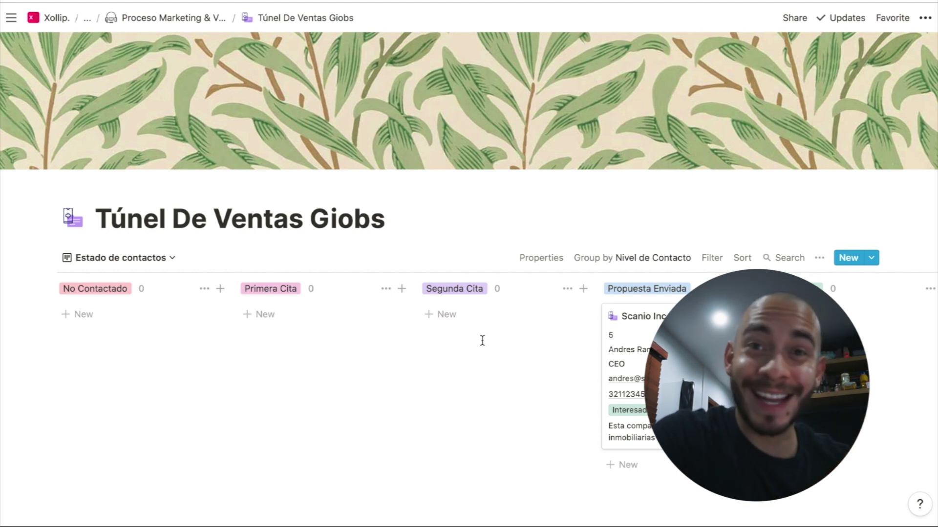
pyautogui.hscroll(3, 482, 340)
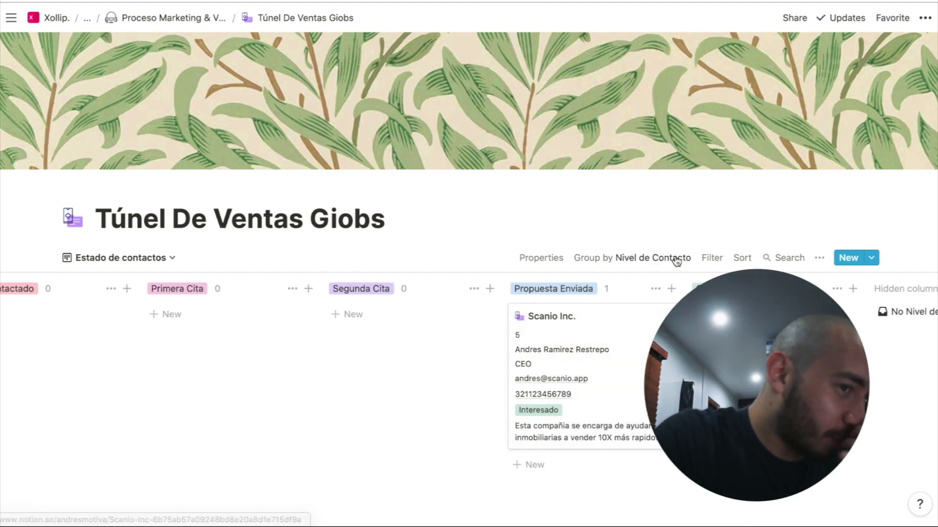
# Hide the contact name, role, email and phone properties on the board cards
pyautogui.click(543, 258)
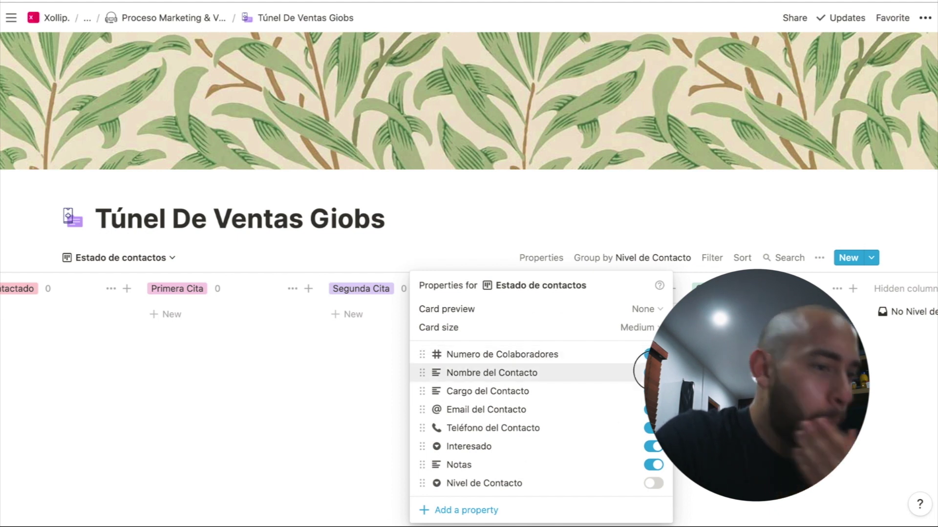
pyautogui.click(653, 410)
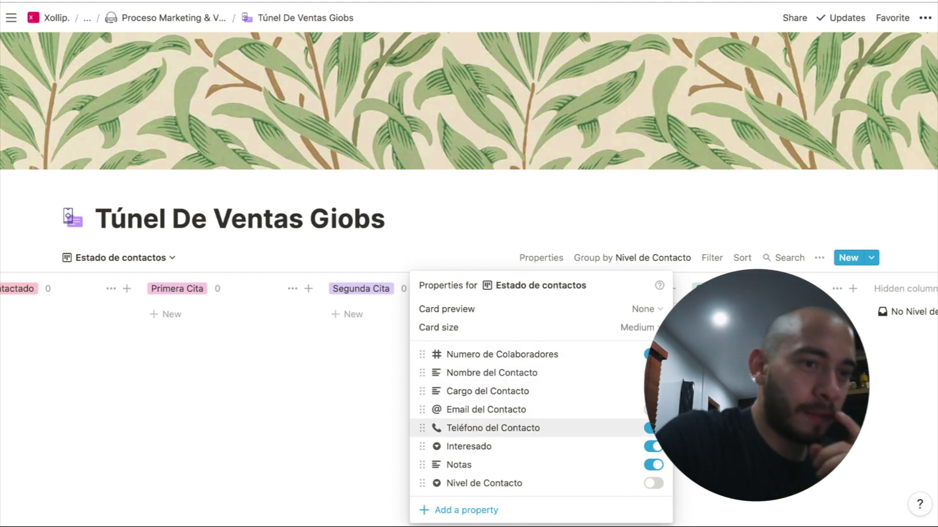
pyautogui.click(667, 371)
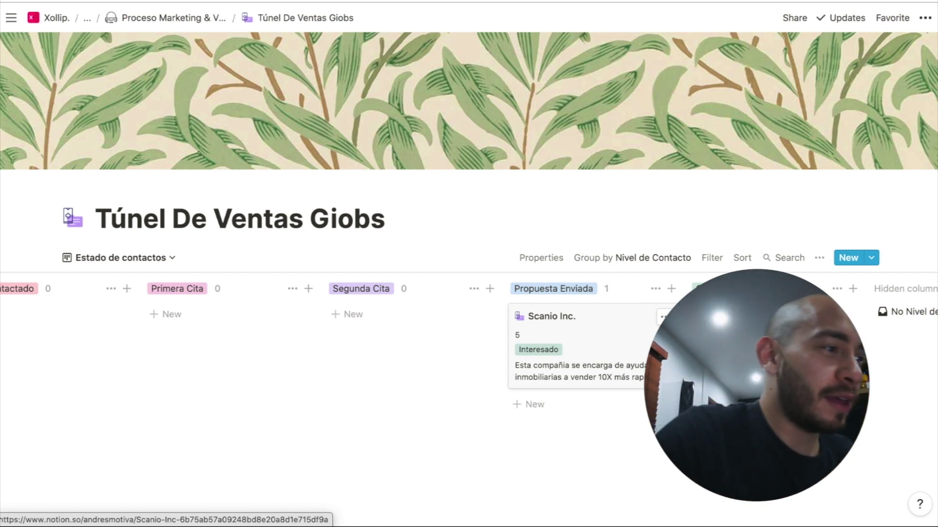
pyautogui.hscroll(-3, 469, 342)
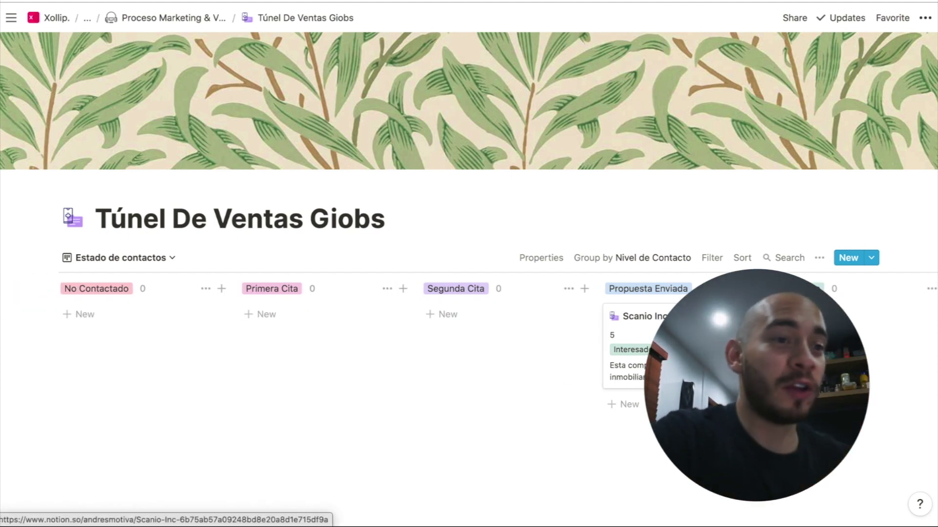
pyautogui.click(146, 257)
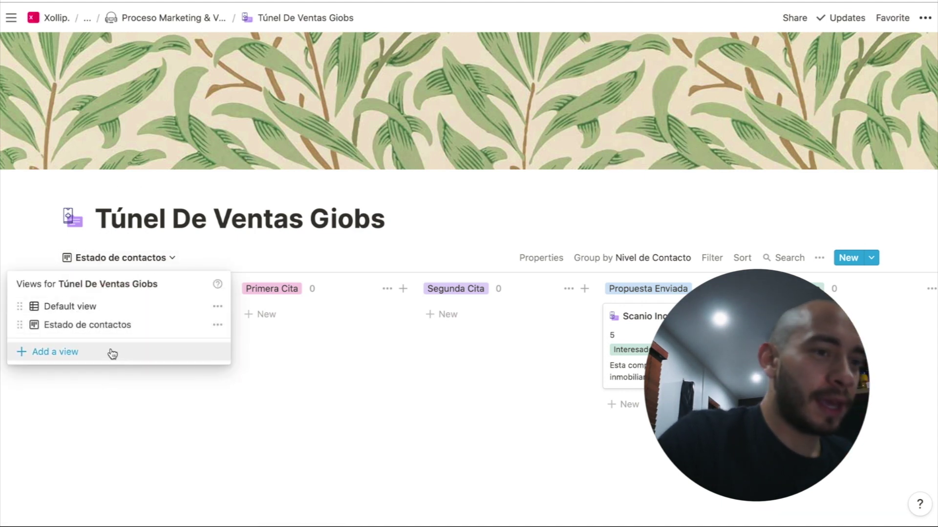
# Add an 'Ultima Edición' last edited time property via the Scanio Inc. record
pyautogui.click(415, 359)
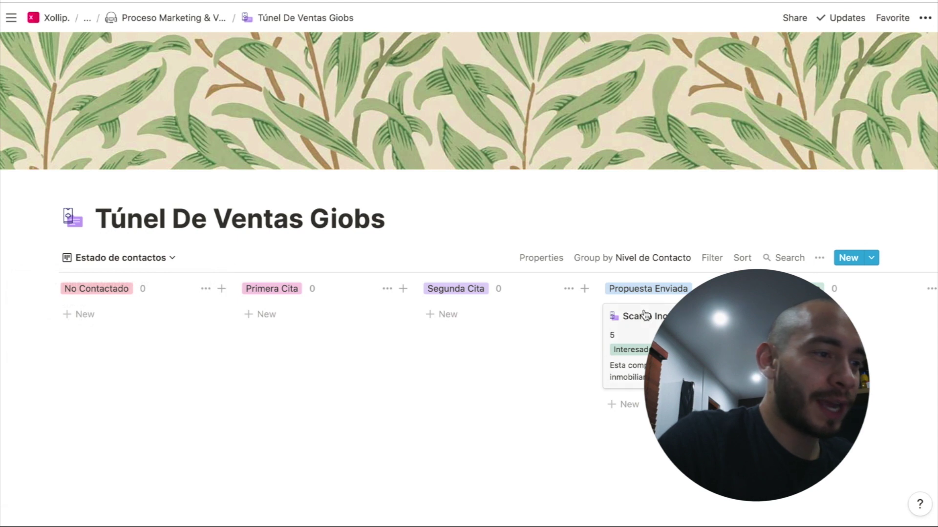
pyautogui.click(630, 337)
pyautogui.click(299, 420)
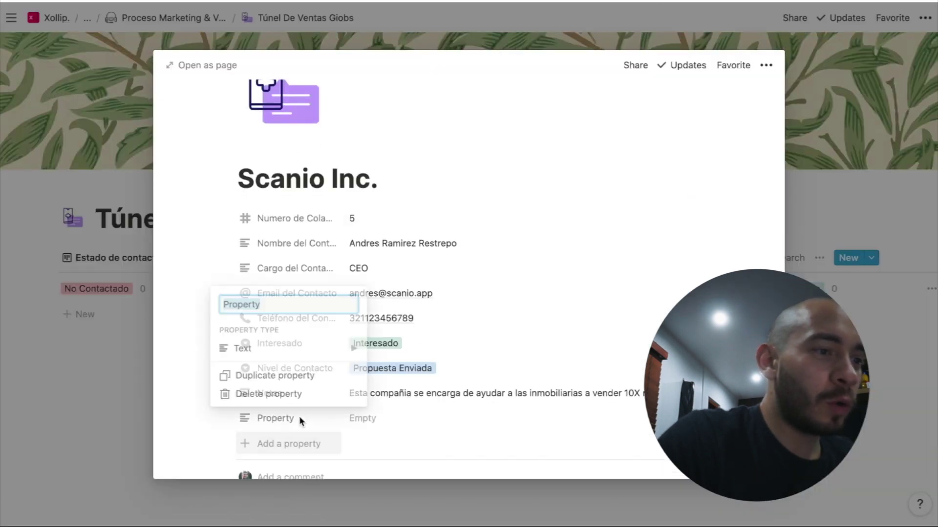
pyautogui.moveTo(322, 358)
pyautogui.scroll(-3, 425, 359)
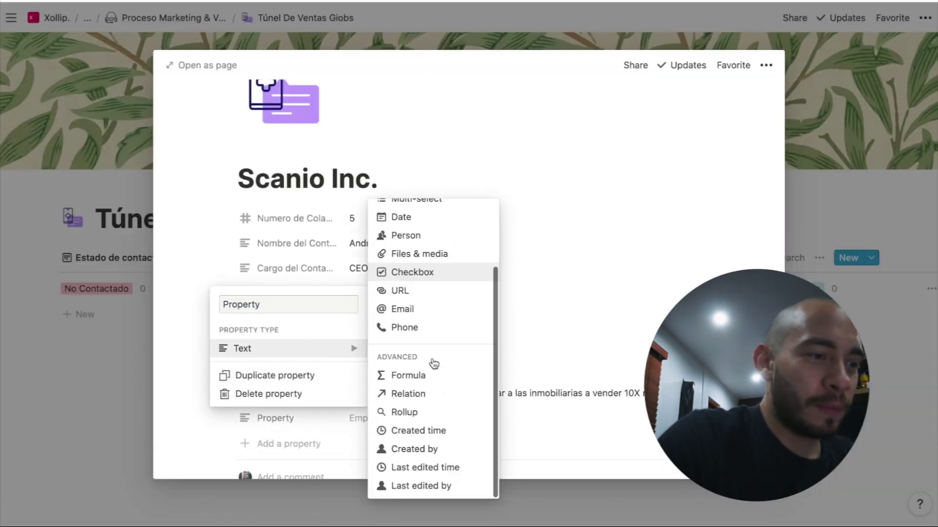
pyautogui.click(421, 470)
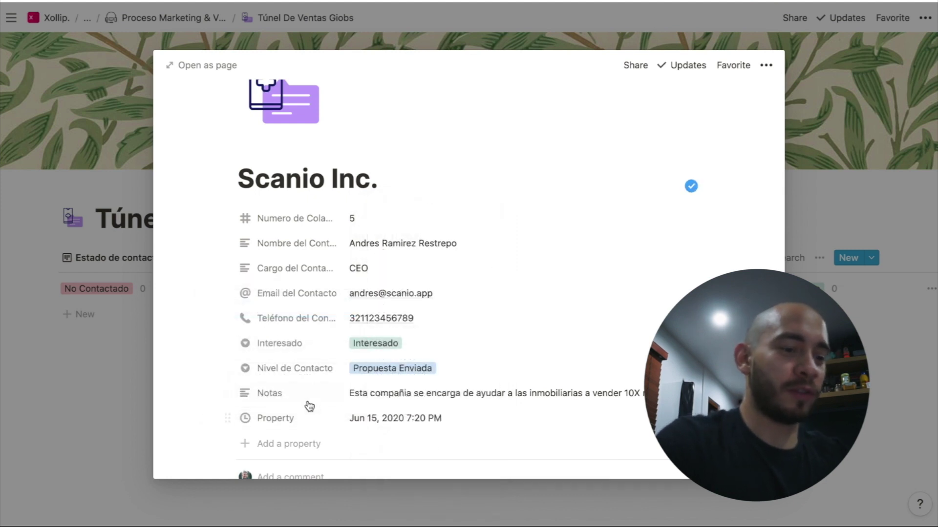
pyautogui.click(300, 419)
pyautogui.write('Ultima')
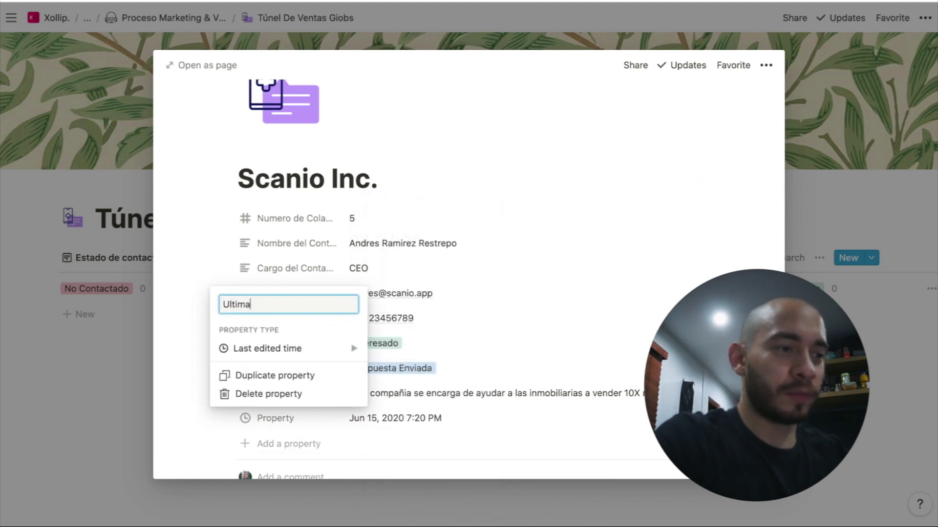
pyautogui.write(' Edición')
pyautogui.press('Return')
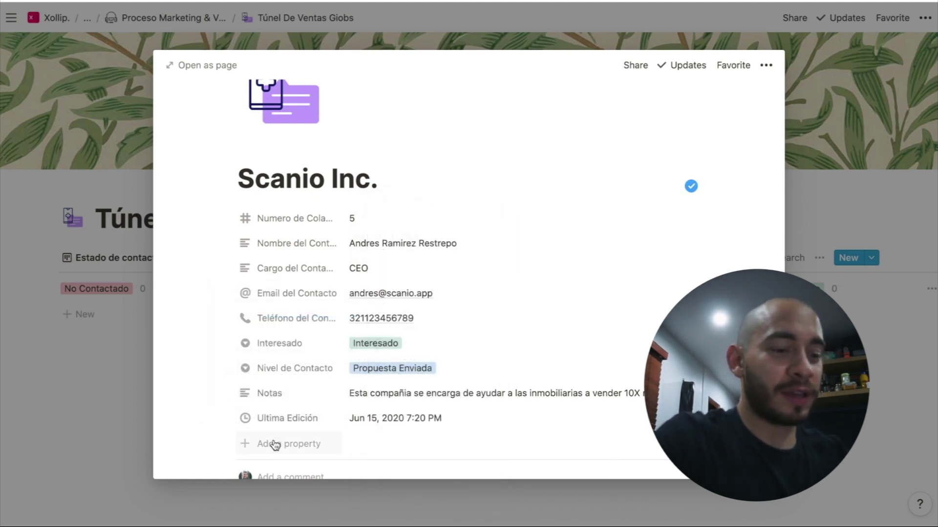
# Add an 'Ultimo Contacto' last edited by property
pyautogui.click(273, 443)
pyautogui.moveTo(293, 374)
pyautogui.write('Ultimo Contacto')
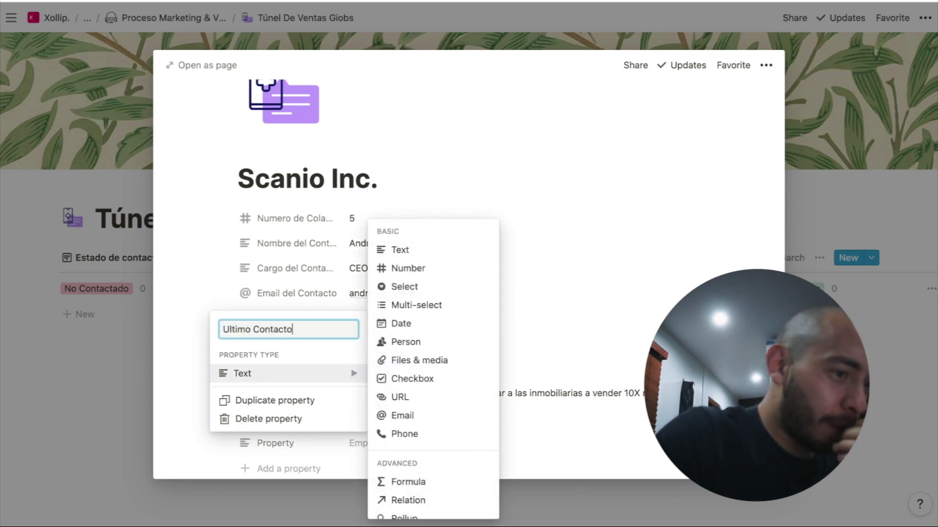
pyautogui.scroll(-3, 409, 401)
pyautogui.click(412, 505)
pyautogui.press('Escape')
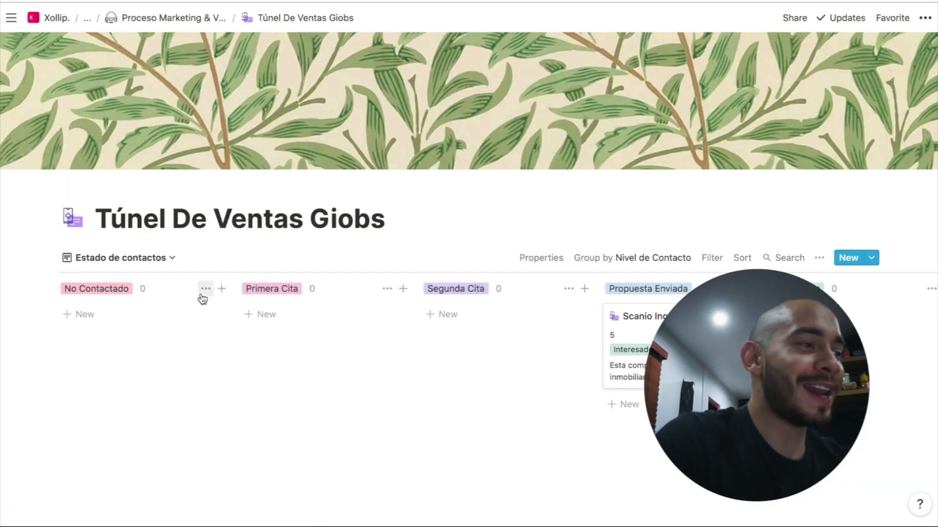
# Create a new view named 'Calendario de Contactos'
pyautogui.click(166, 265)
pyautogui.click(128, 350)
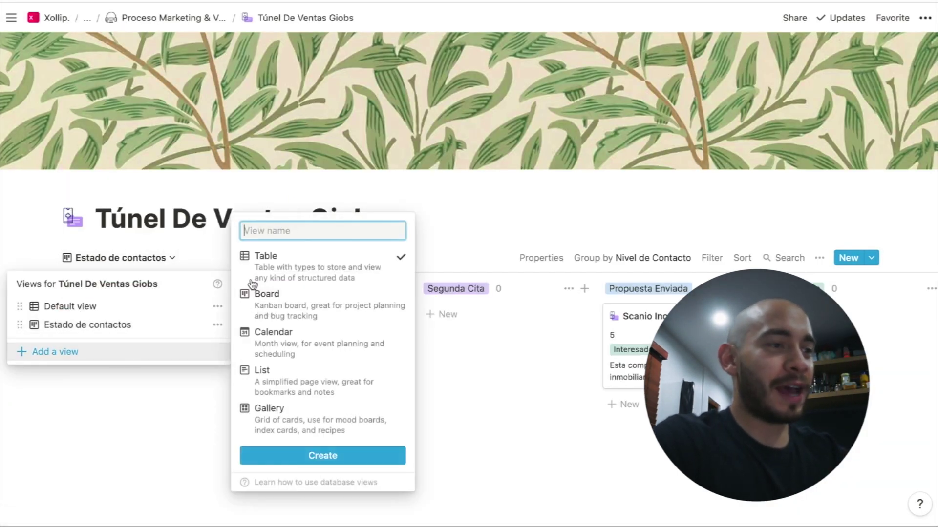
pyautogui.write('Calendario de Contac')
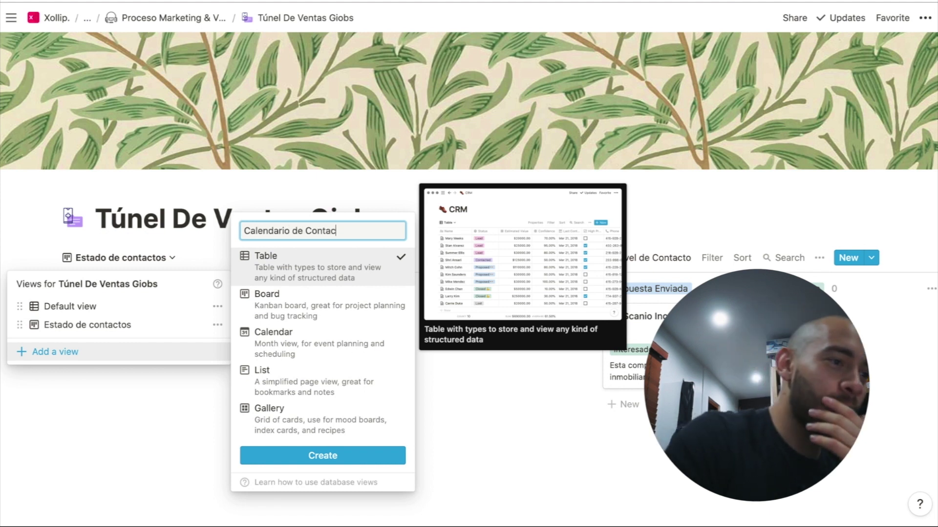
pyautogui.press('Return')
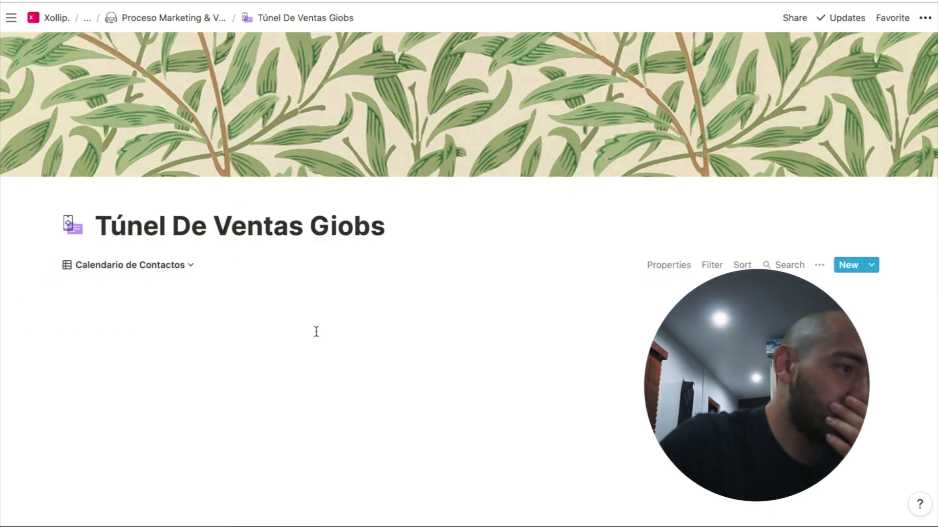
# Switch the Calendario de Contactos view to the Calendar layout
pyautogui.click(164, 265)
pyautogui.click(317, 368)
pyautogui.click(195, 361)
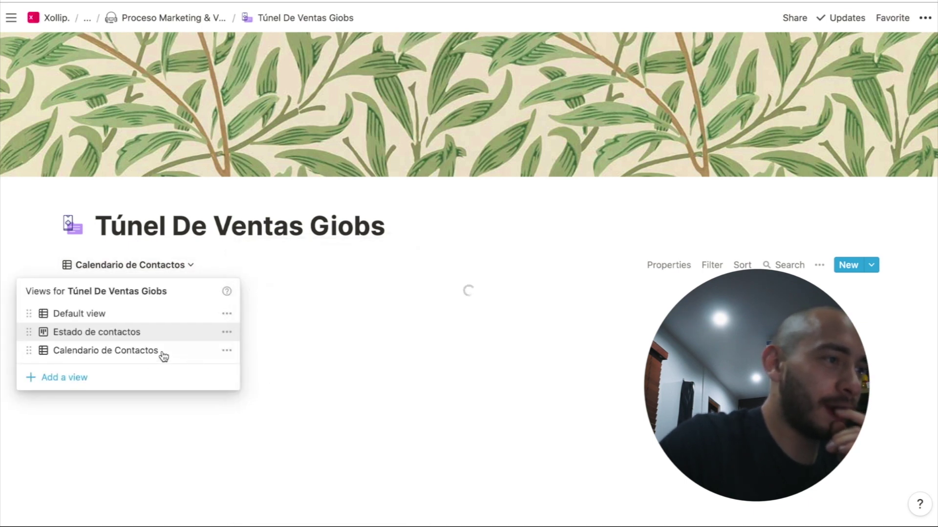
pyautogui.click(228, 356)
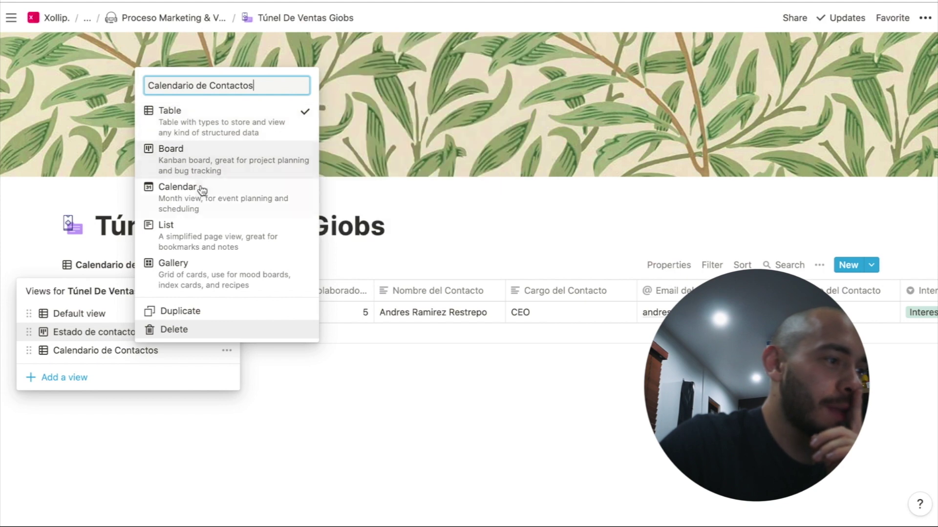
pyautogui.click(200, 188)
pyautogui.click(432, 282)
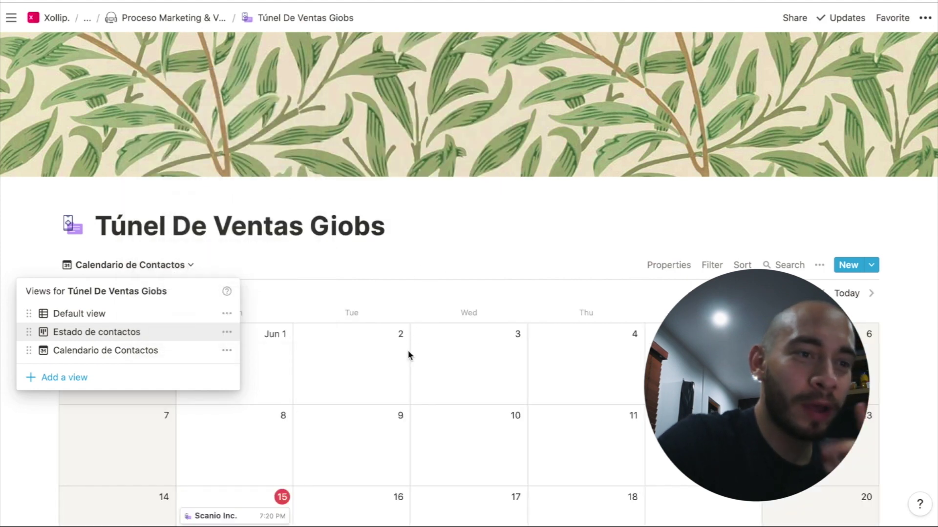
pyautogui.click(408, 350)
pyautogui.scroll(-3, 492, 230)
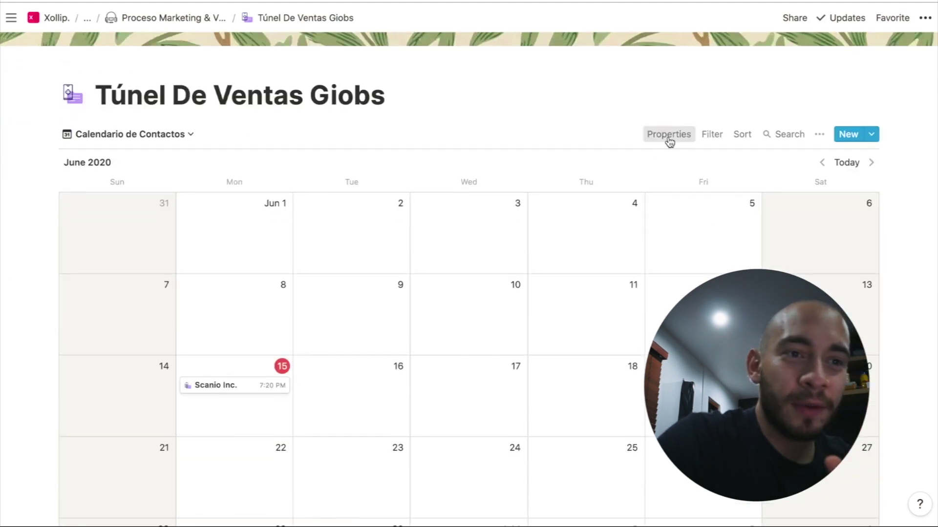
# Show Interesado, Nivel de Contacto and Ultimo Contacto on the calendar cards
pyautogui.click(668, 136)
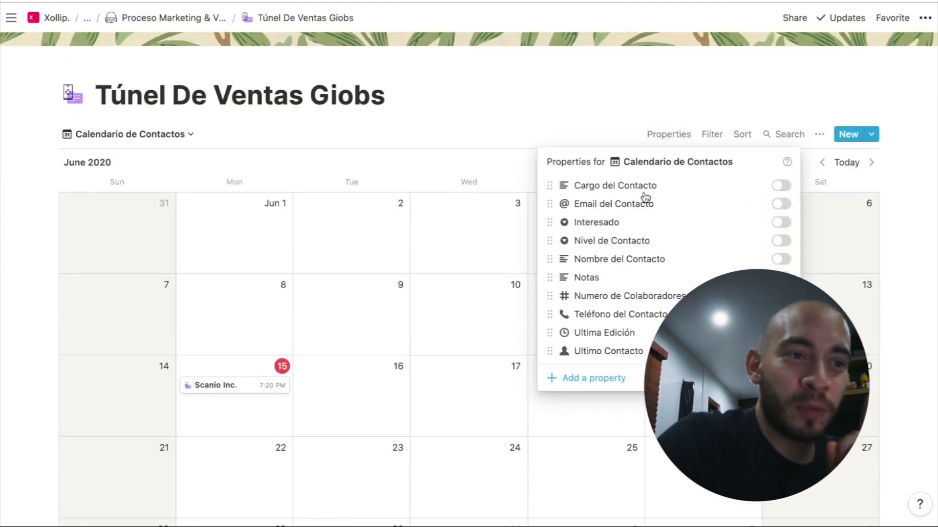
pyautogui.click(781, 223)
pyautogui.click(782, 241)
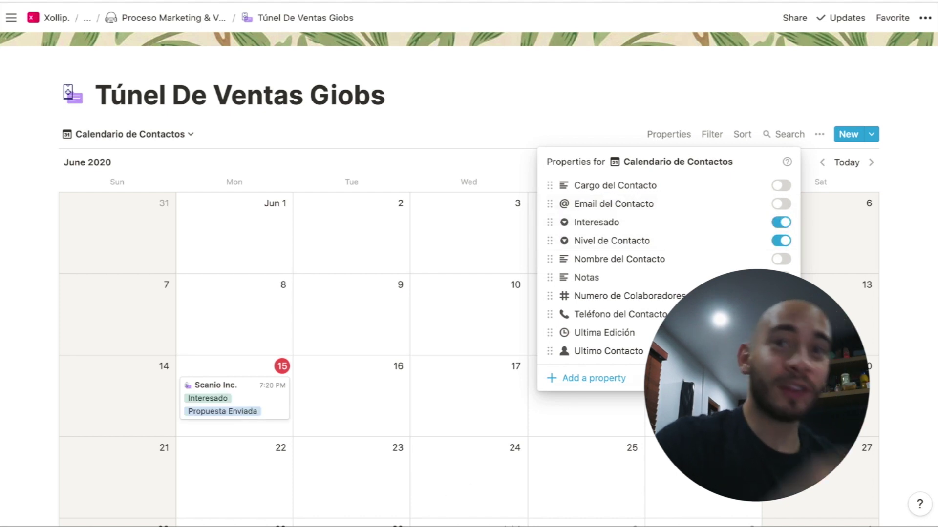
pyautogui.click(619, 417)
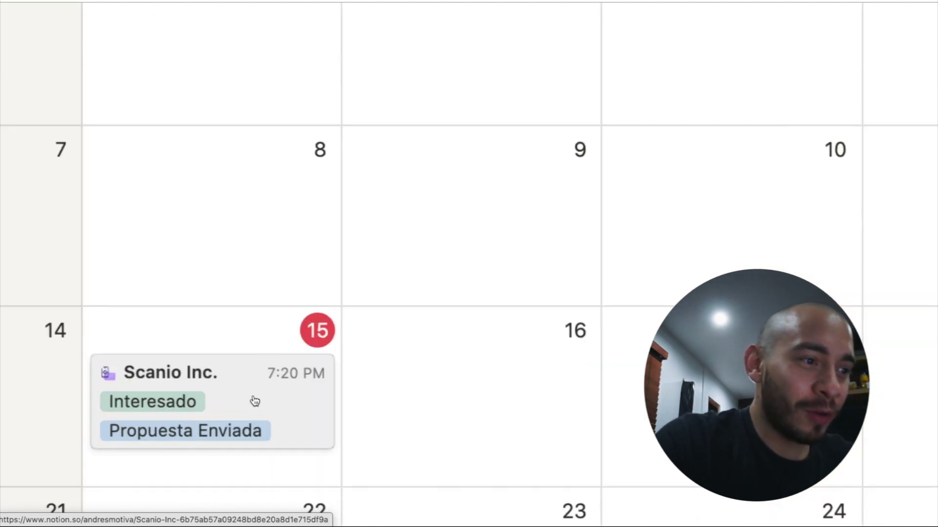
pyautogui.click(675, 139)
pyautogui.click(781, 351)
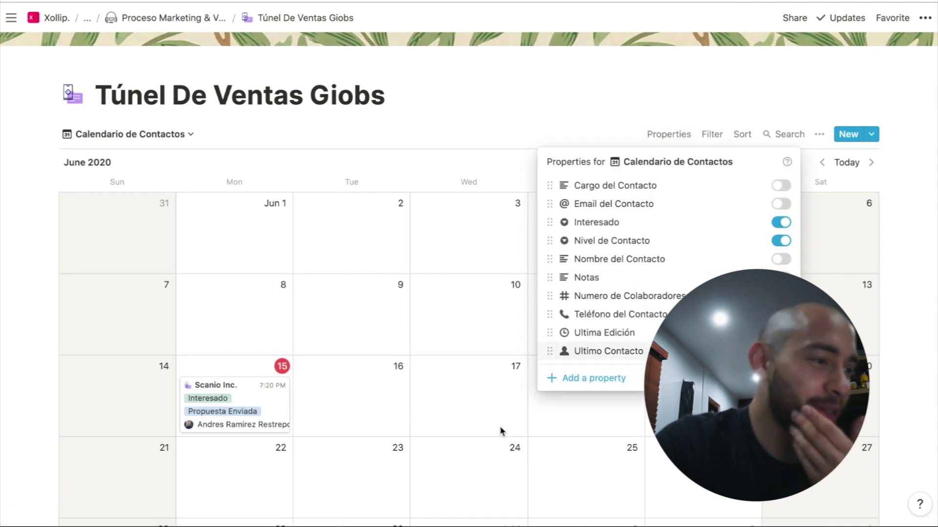
pyautogui.click(479, 429)
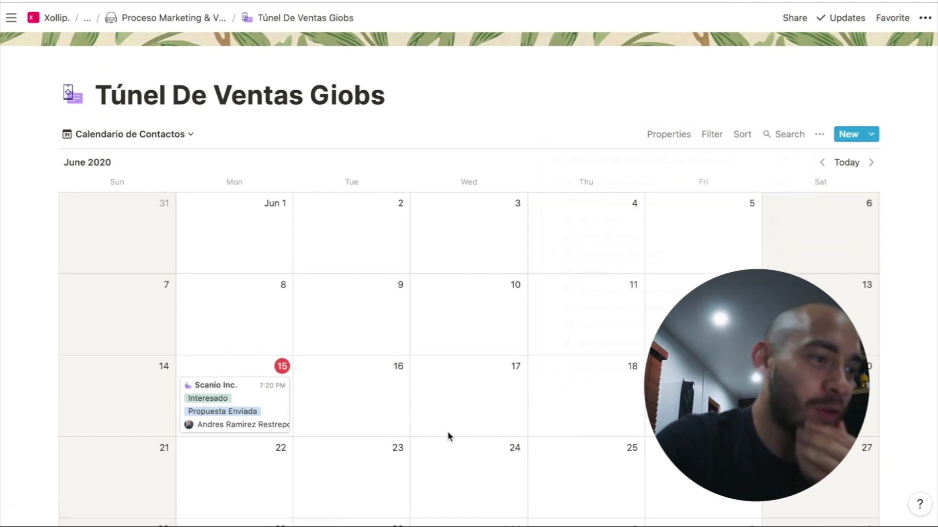
# Preview the Scanio Inc. record to review its properties, then close it
pyautogui.click(282, 400)
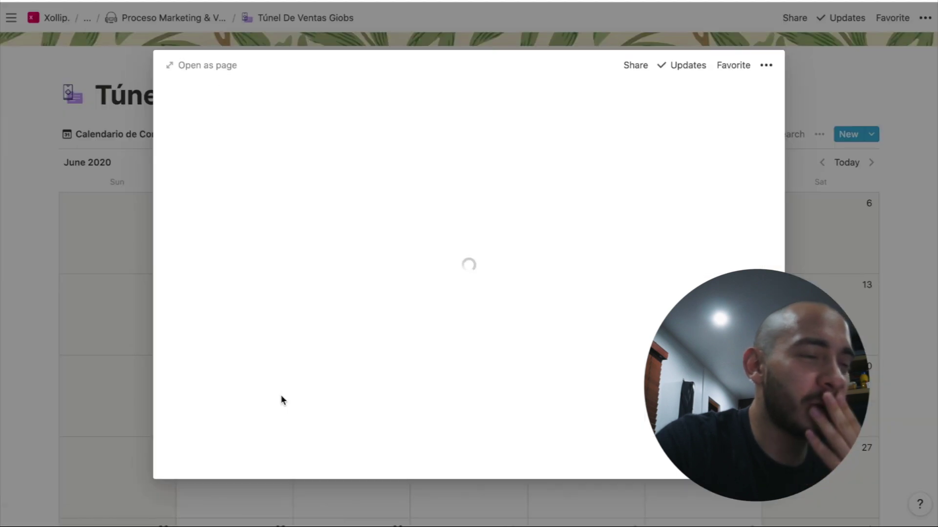
pyautogui.scroll(-7, 281, 399)
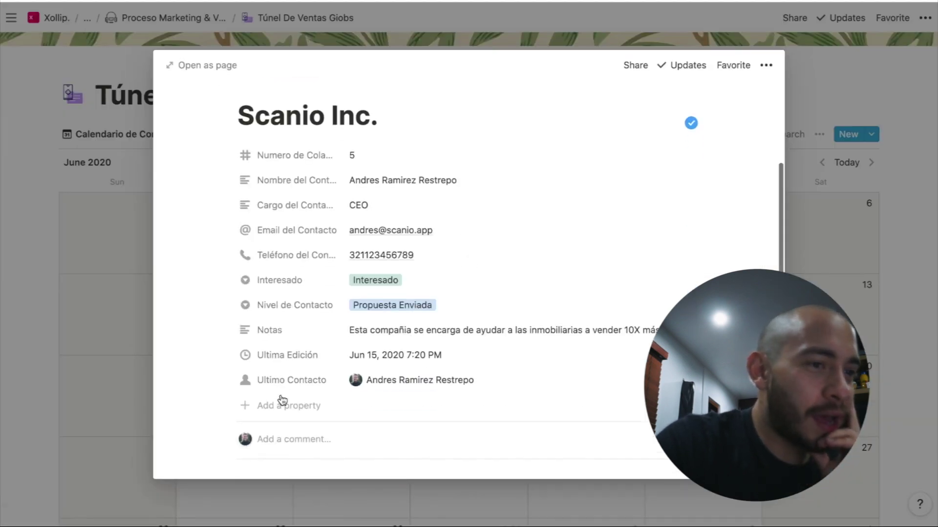
pyautogui.scroll(-2, 281, 399)
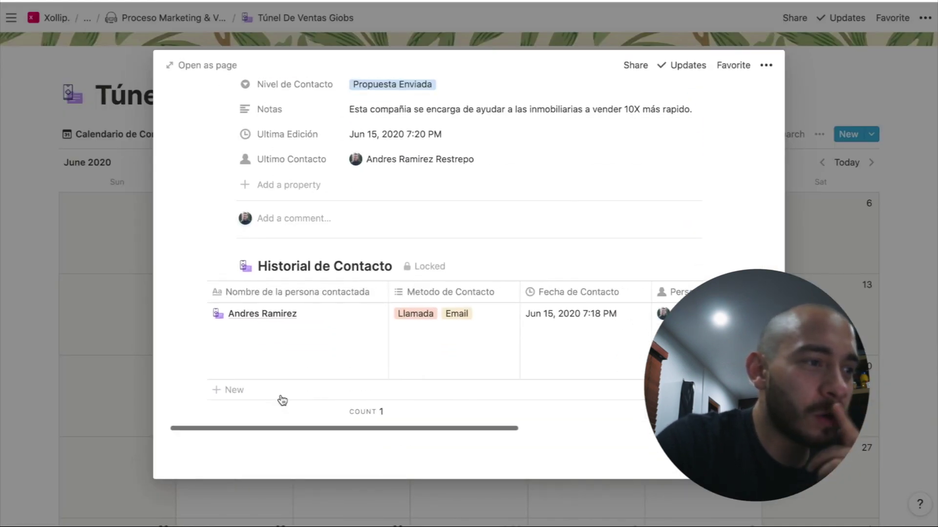
pyautogui.hscroll(5, 590, 341)
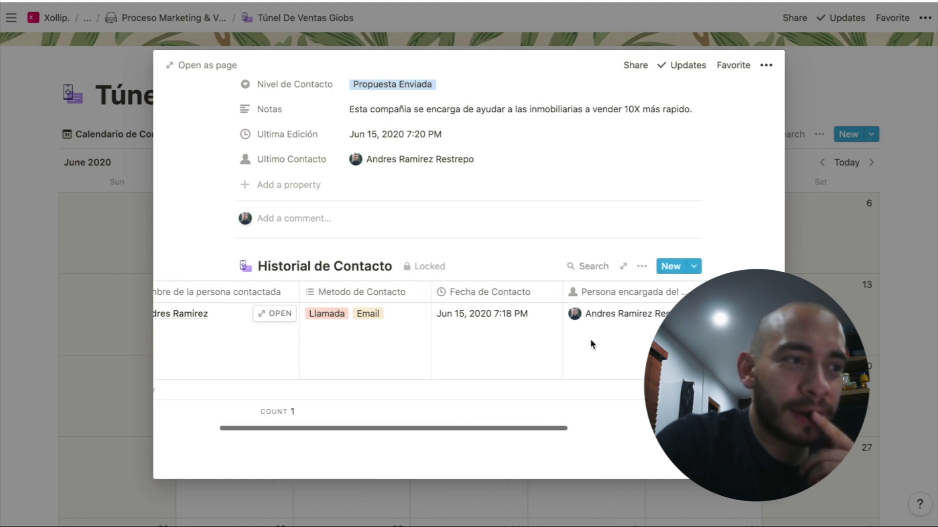
pyautogui.hscroll(8, 590, 342)
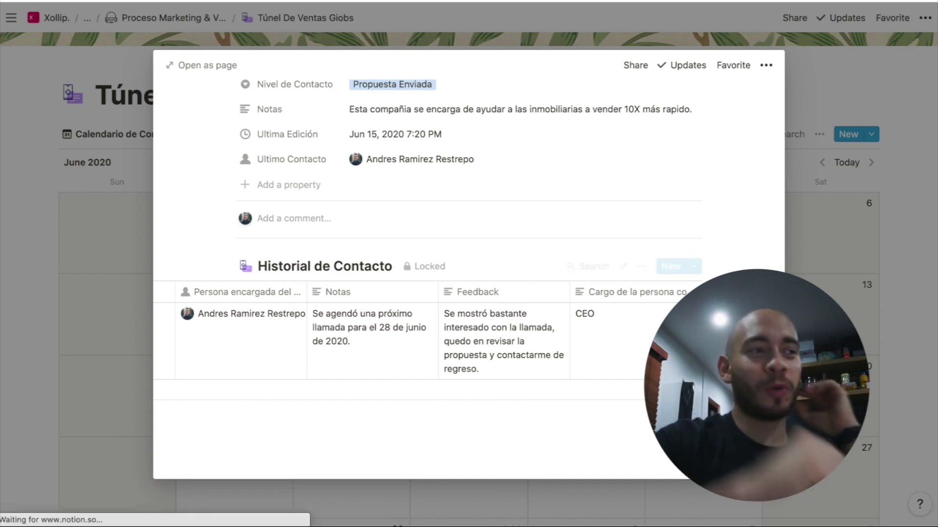
pyautogui.press('Escape')
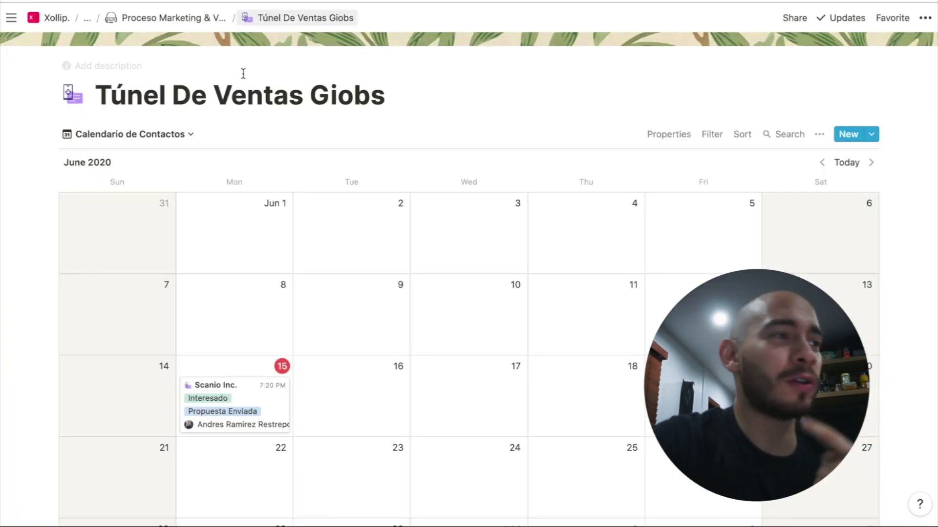
# Rename the Default view to 'Tabla de Contactos'
pyautogui.click(186, 135)
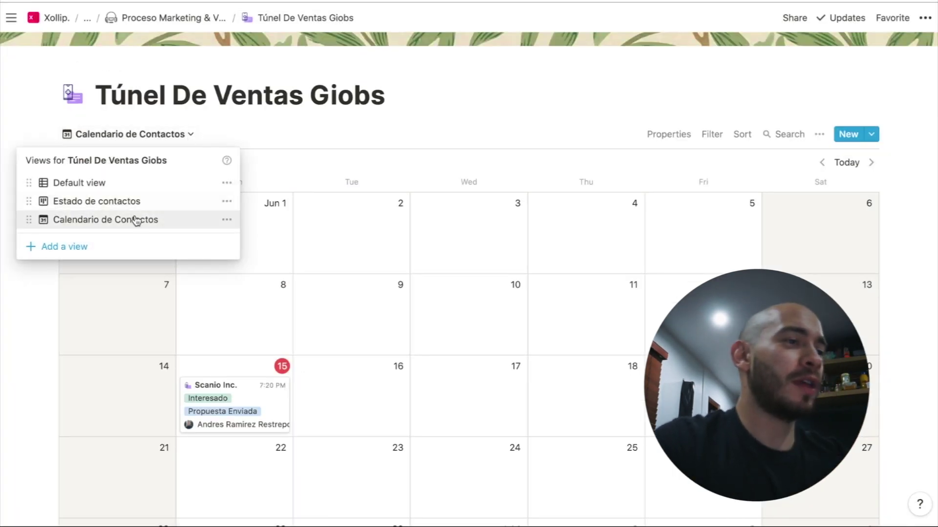
pyautogui.click(226, 183)
pyautogui.tripleClick(242, 217)
pyautogui.write('Tabla de Contactos')
pyautogui.press('Return')
pyautogui.click(161, 267)
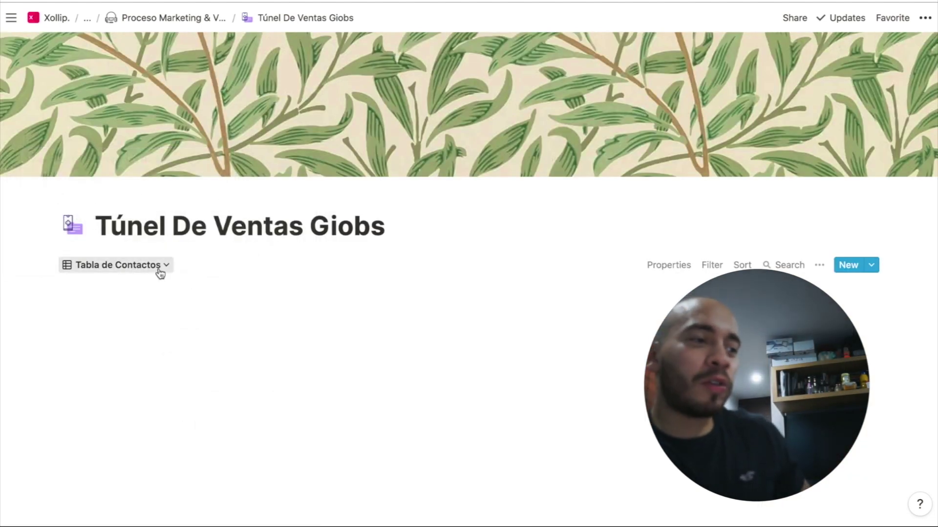
# Create a new table view named 'Tabla de Interesados'
pyautogui.click(92, 377)
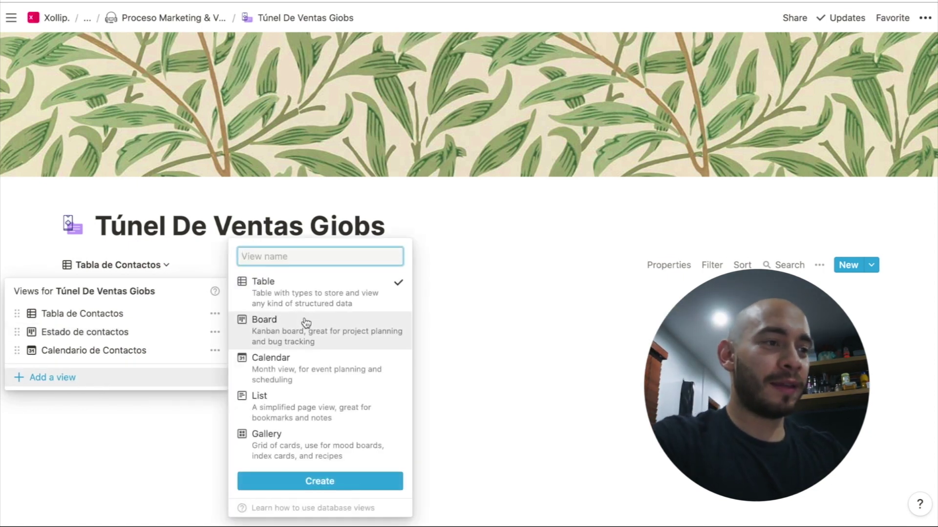
pyautogui.write('Tabla de Interesados')
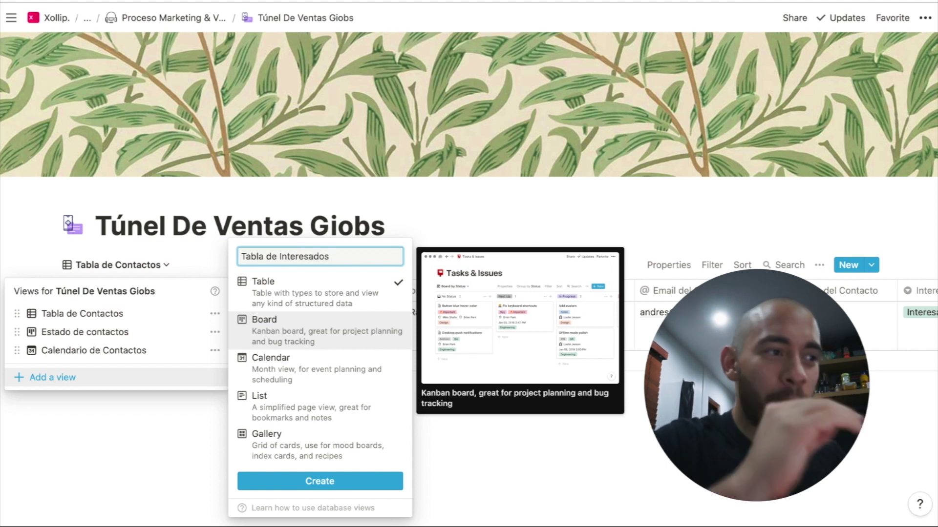
pyautogui.click(312, 482)
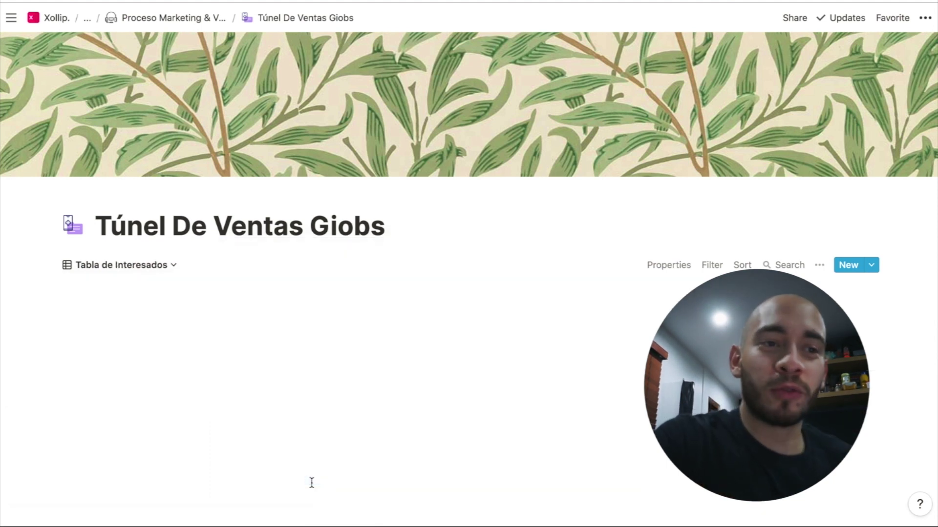
# Filter the view on the Interesado property, then change Scanio Inc.'s Interesado status
pyautogui.click(713, 264)
pyautogui.click(587, 389)
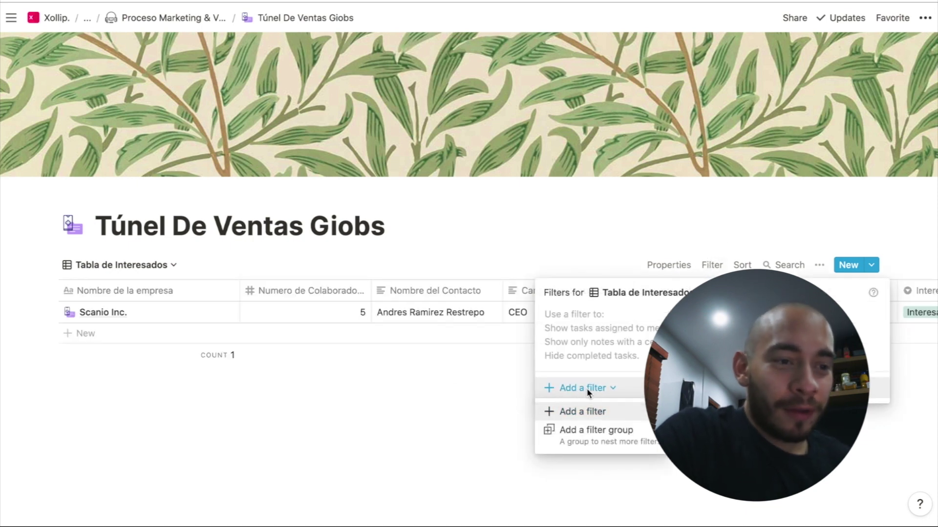
pyautogui.click(597, 412)
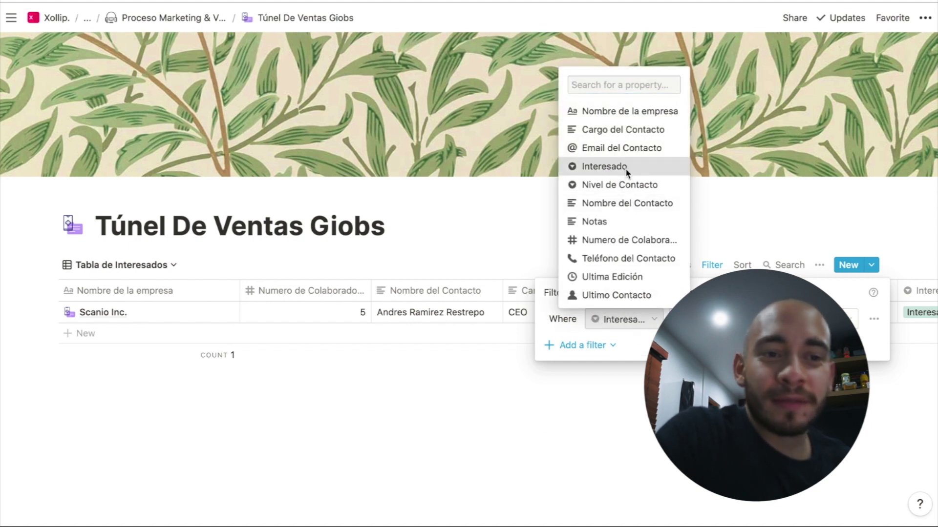
pyautogui.click(625, 168)
pyautogui.press('Escape')
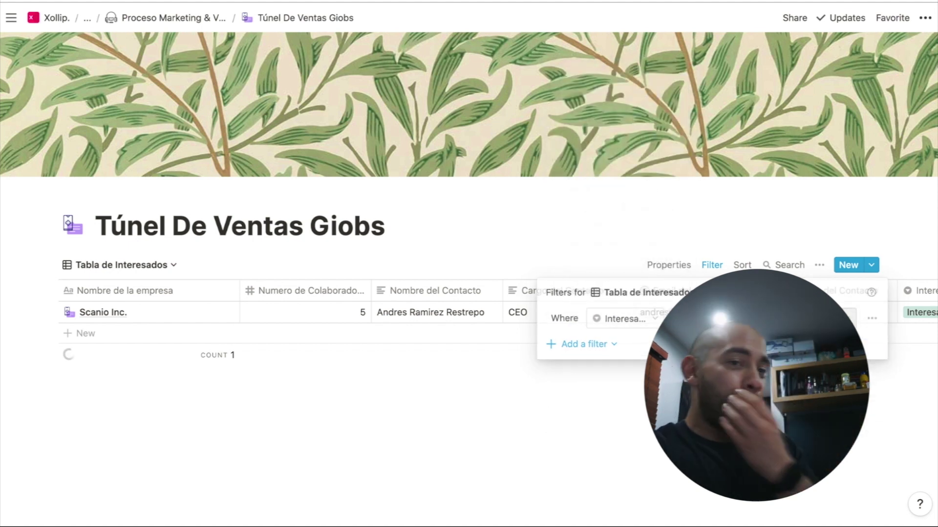
pyautogui.hscroll(2, 874, 337)
pyautogui.click(879, 313)
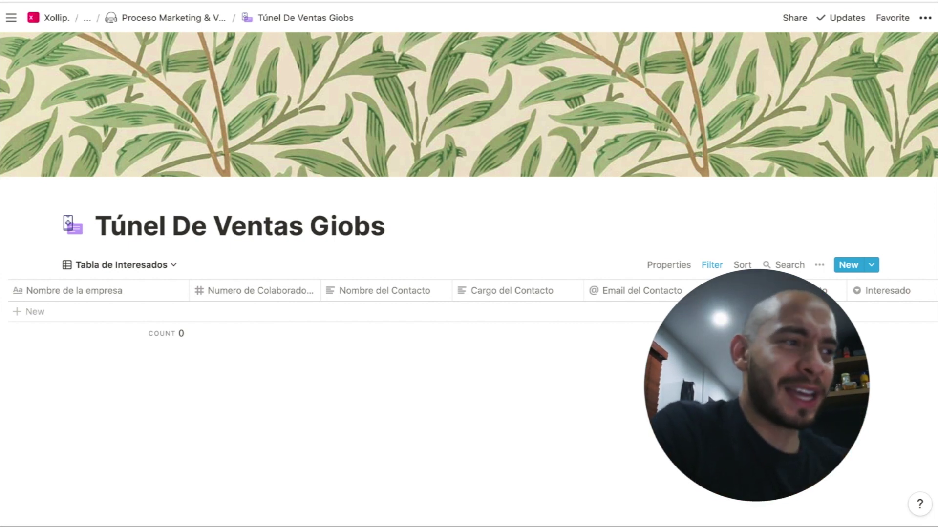
# Switch to the Estado de contactos board and preview the Scanio Inc. card
pyautogui.click(153, 267)
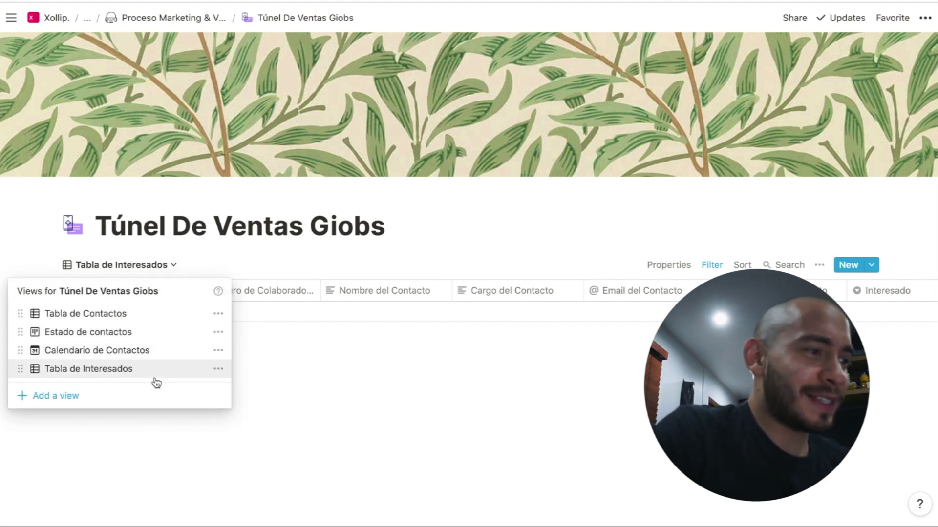
pyautogui.click(164, 329)
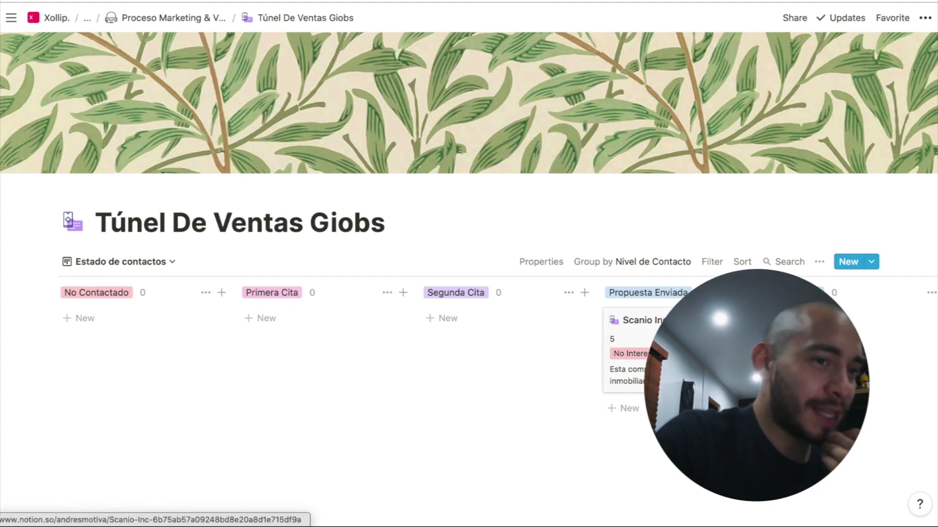
pyautogui.click(630, 342)
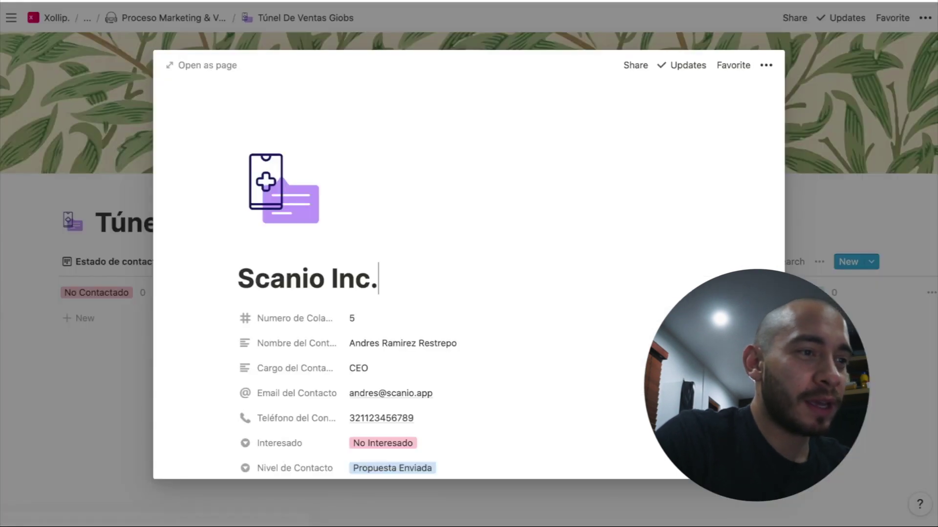
pyautogui.scroll(-10, 630, 342)
pyautogui.hscroll(5, 429, 342)
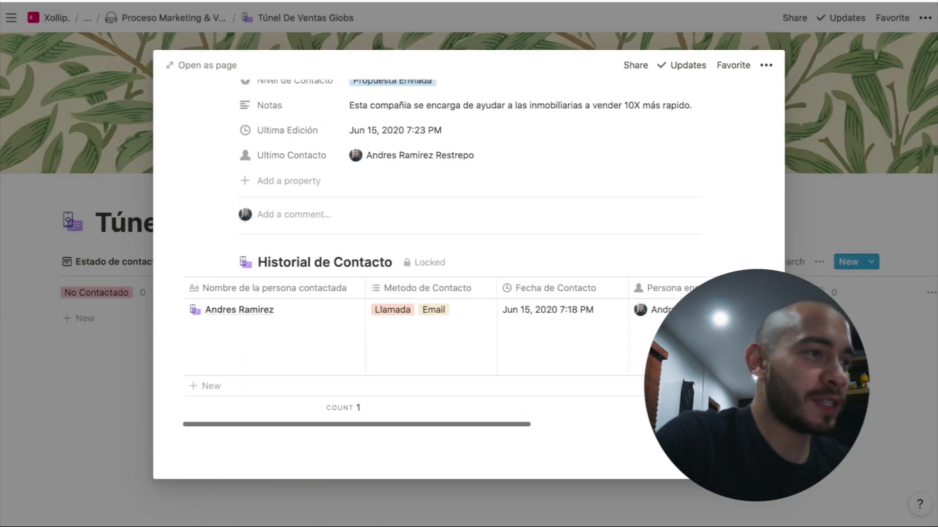
pyautogui.hscroll(-5, 430, 341)
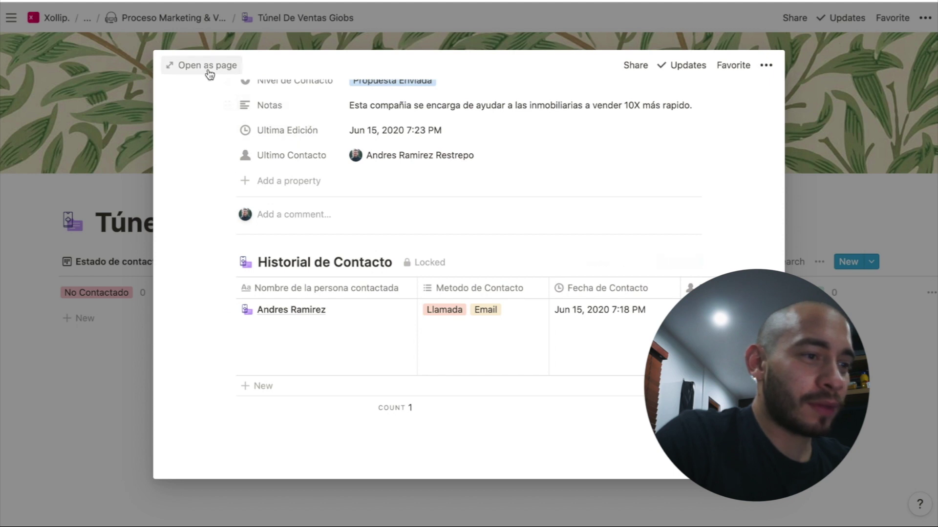
# Open Scanio Inc. as a full page, then go back to Túnel De Ventas Giobs
pyautogui.click(207, 67)
pyautogui.scroll(-4, 408, 223)
pyautogui.scroll(-4, 440, 227)
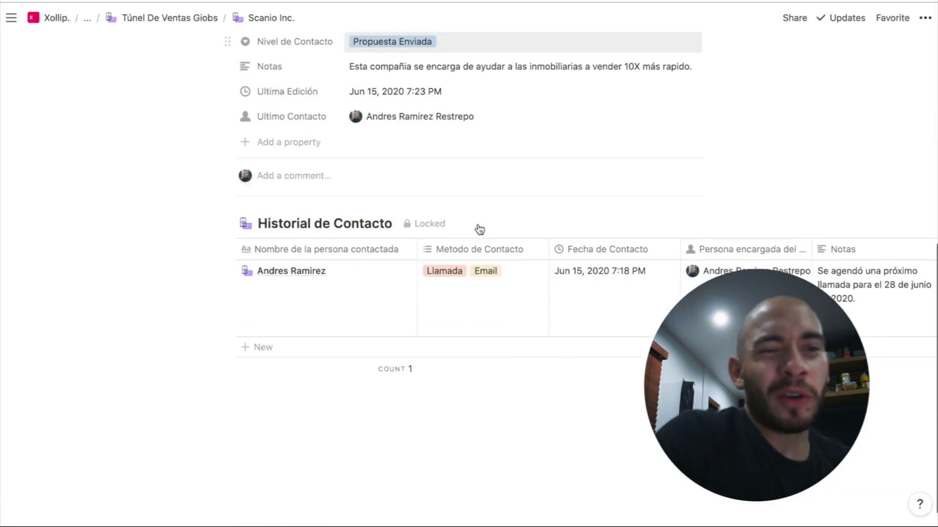
pyautogui.hscroll(5, 622, 293)
pyautogui.hscroll(-5, 622, 293)
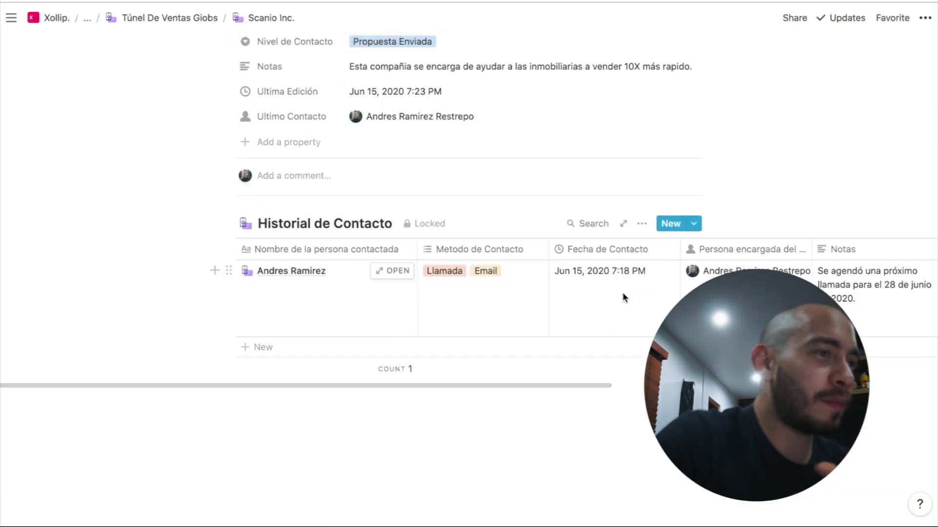
pyautogui.scroll(8, 622, 293)
pyautogui.click(198, 18)
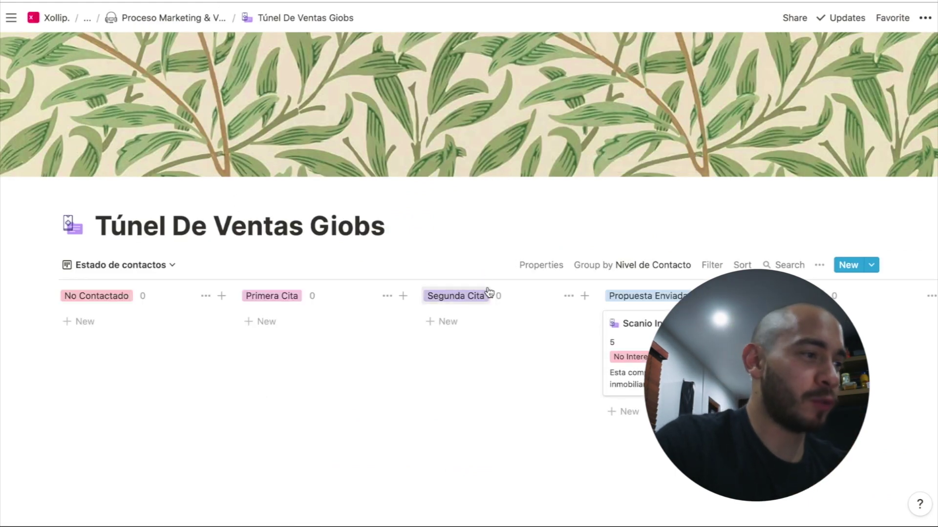
pyautogui.click(114, 265)
pyautogui.click(122, 313)
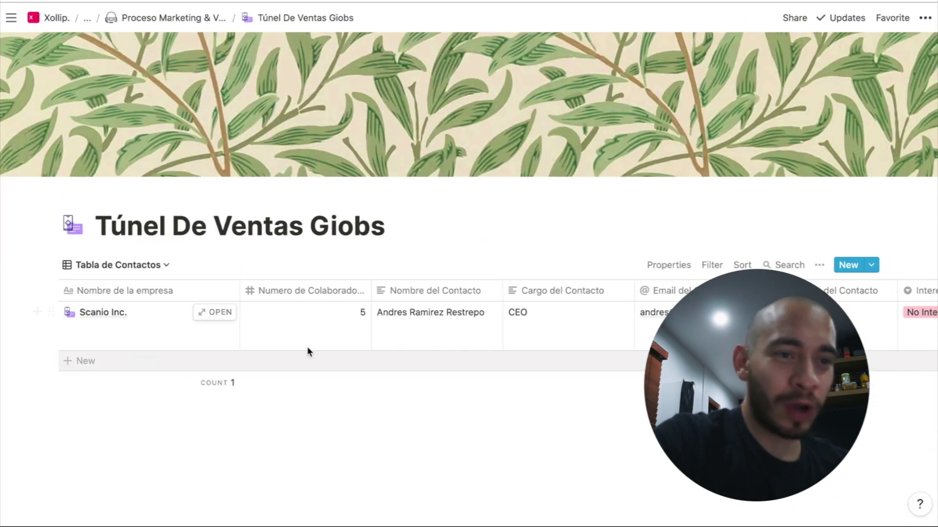
pyautogui.hscroll(2, 565, 315)
pyautogui.hscroll(5, 565, 314)
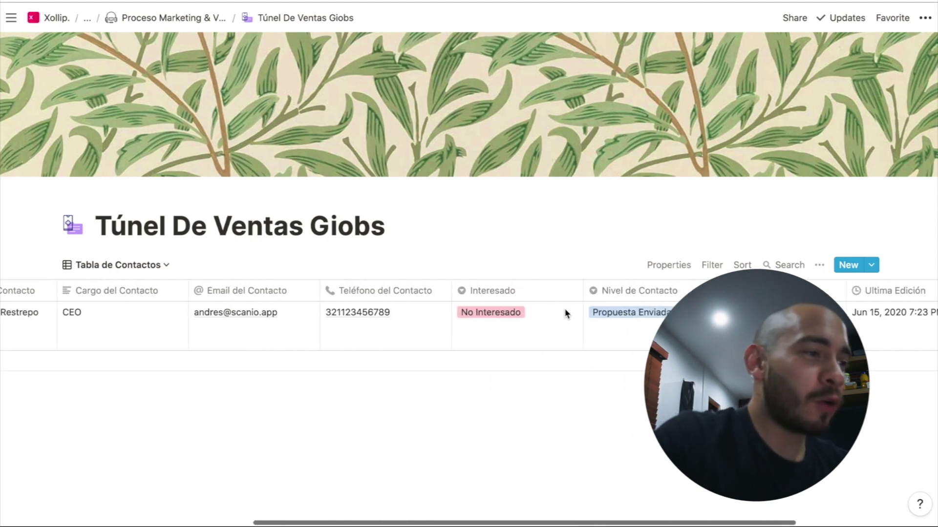
pyautogui.hscroll(-7, 565, 314)
pyautogui.click(208, 314)
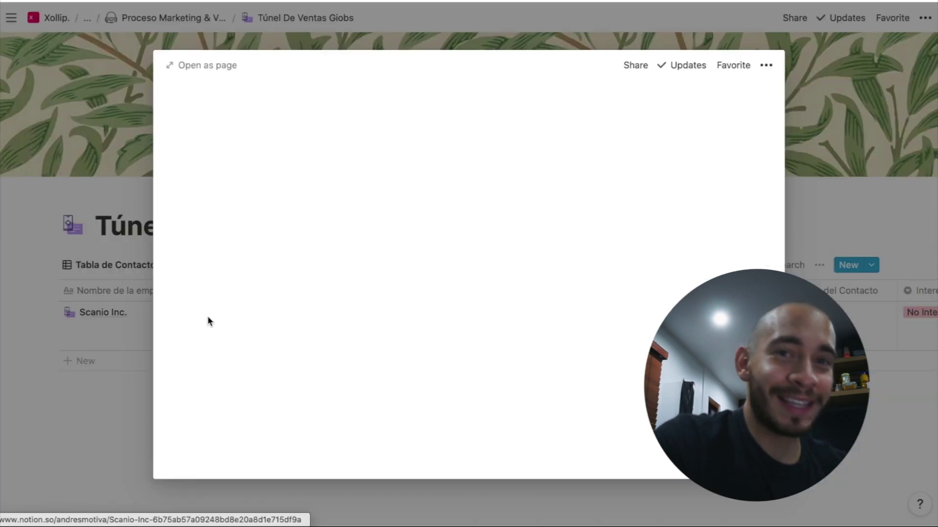
pyautogui.scroll(-5, 424, 342)
pyautogui.scroll(-1, 424, 344)
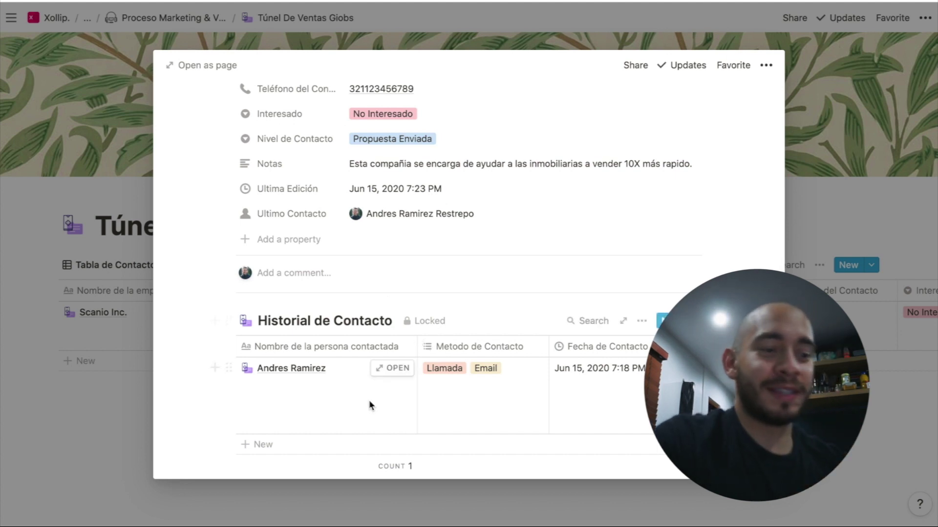
pyautogui.scroll(-2, 370, 403)
pyautogui.click(278, 442)
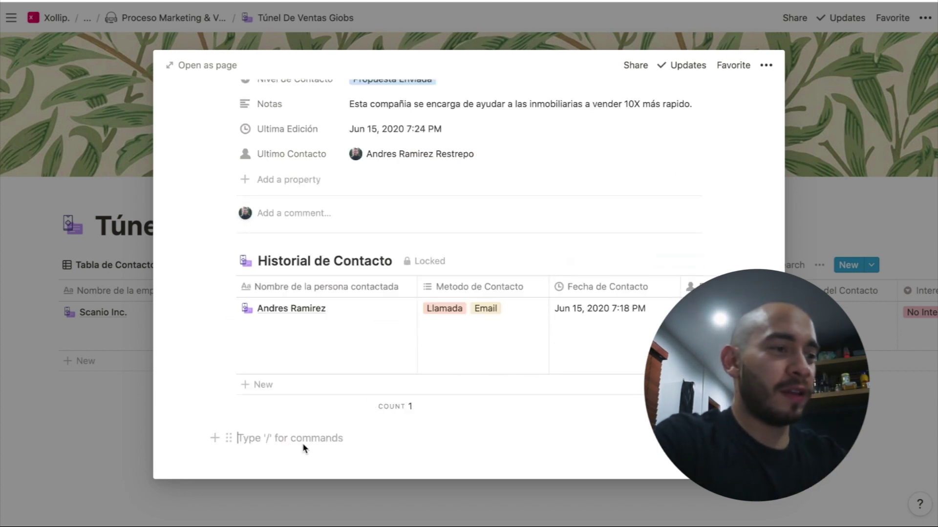
pyautogui.write('/file')
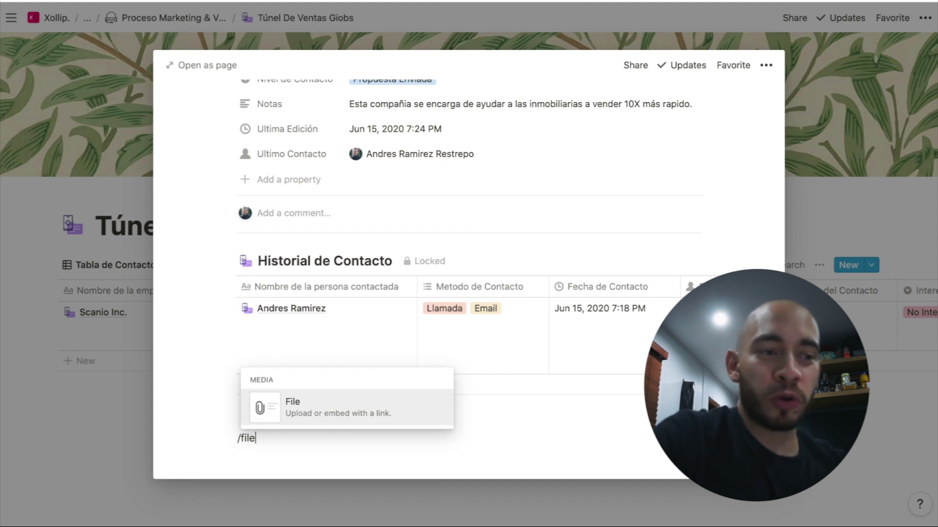
pyautogui.click(306, 401)
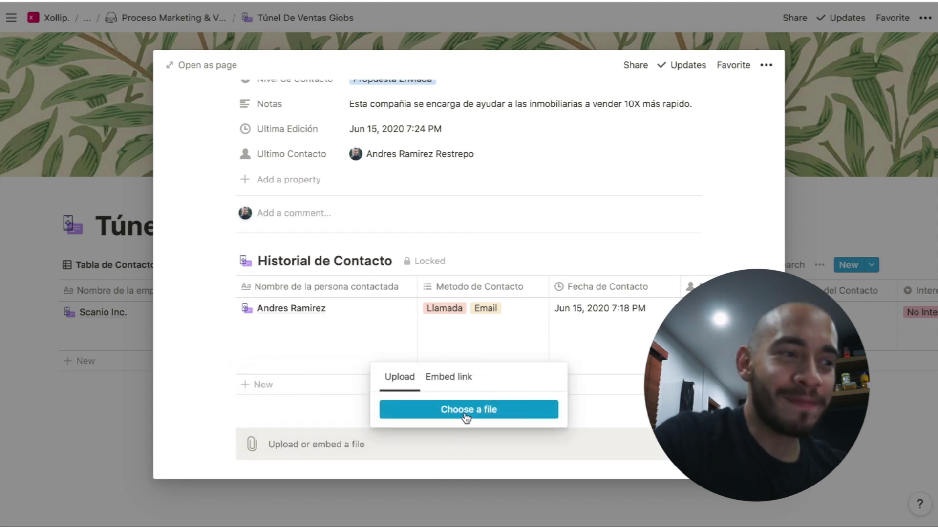
pyautogui.click(176, 434)
pyautogui.scroll(-1, 258, 431)
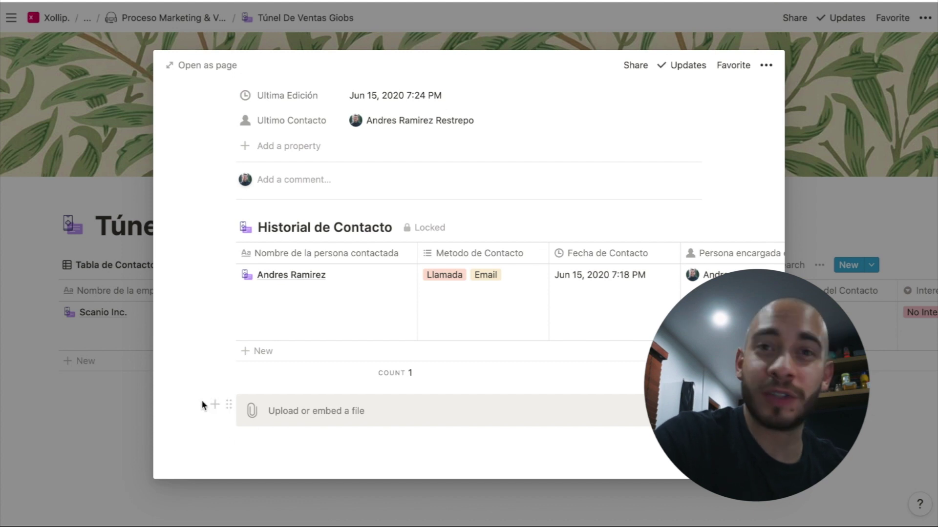
pyautogui.moveTo(202, 400); pyautogui.dragTo(288, 428)
pyautogui.press('BackSpace')
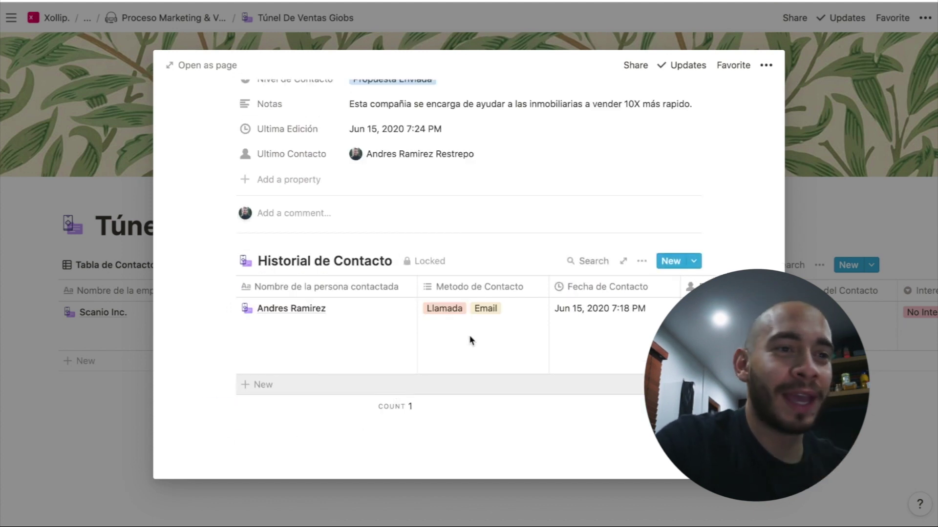
pyautogui.scroll(3, 743, 142)
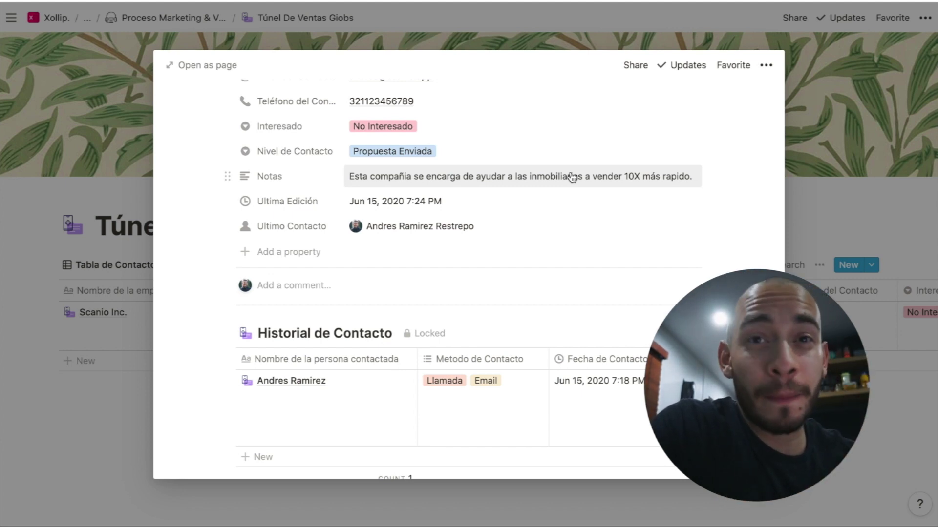
pyautogui.scroll(5, 586, 178)
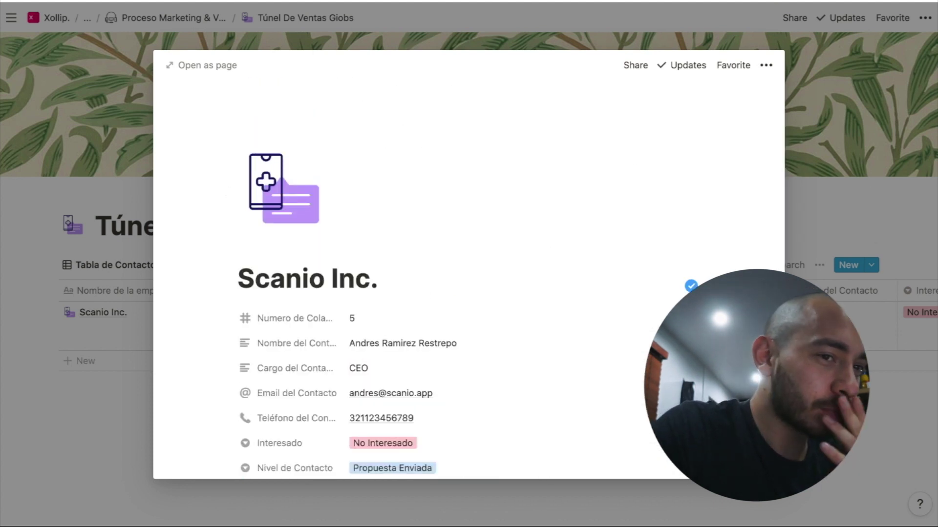
# Close the Scanio Inc. record and scroll through the page's Updates list
pyautogui.click(871, 190)
pyautogui.hscroll(10, 831, 310)
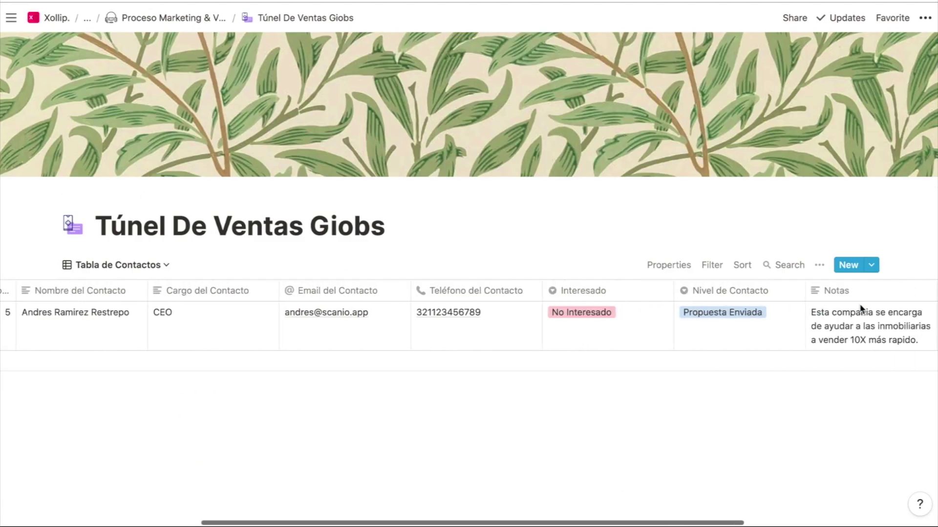
pyautogui.hscroll(-1, 861, 310)
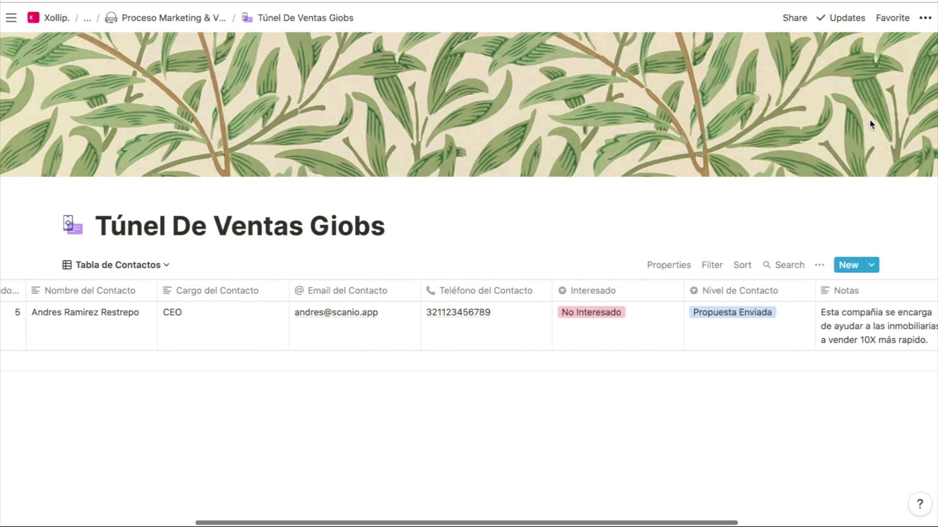
pyautogui.click(859, 28)
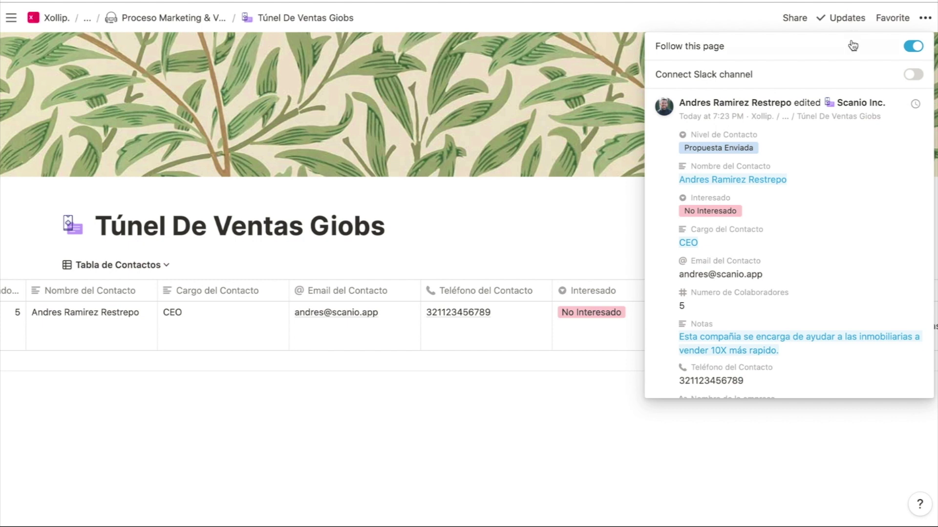
pyautogui.scroll(-3, 840, 195)
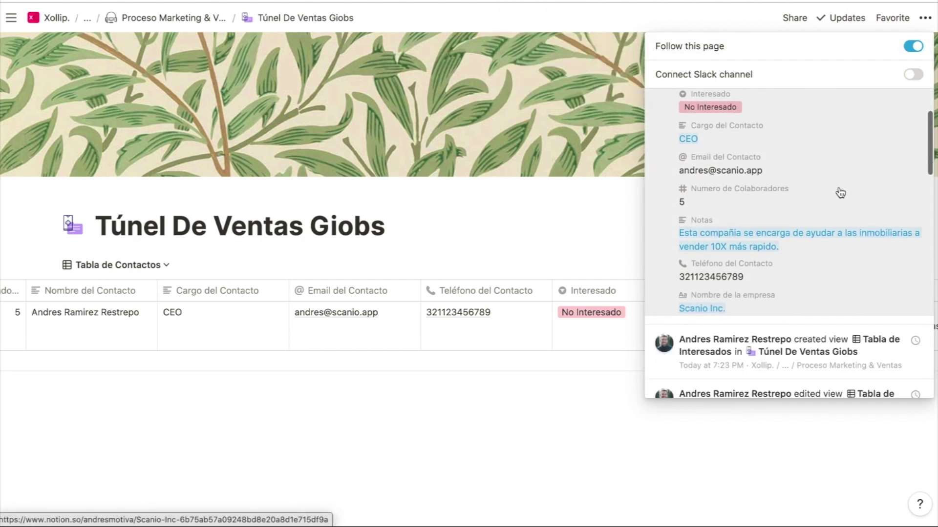
pyautogui.scroll(-3, 839, 193)
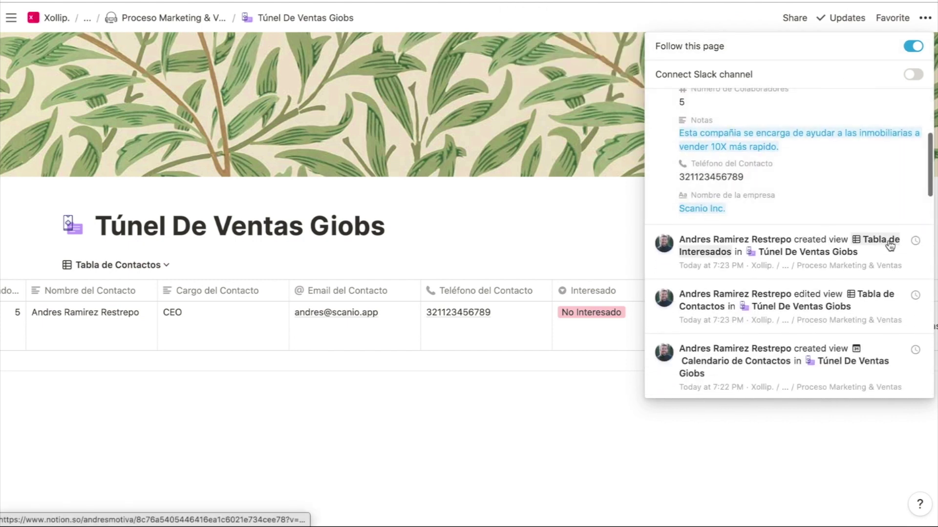
pyautogui.scroll(-2, 879, 313)
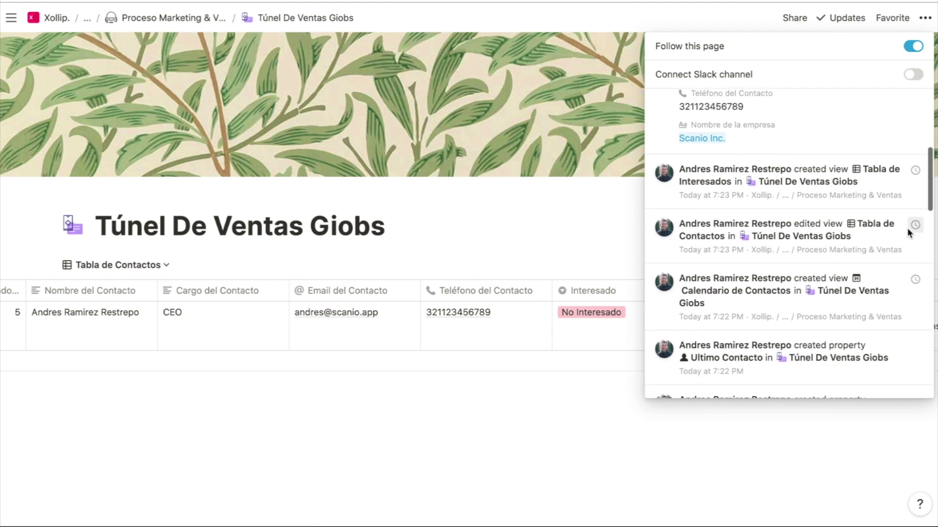
pyautogui.scroll(-3, 906, 228)
pyautogui.scroll(-2, 830, 293)
pyautogui.scroll(-9, 773, 345)
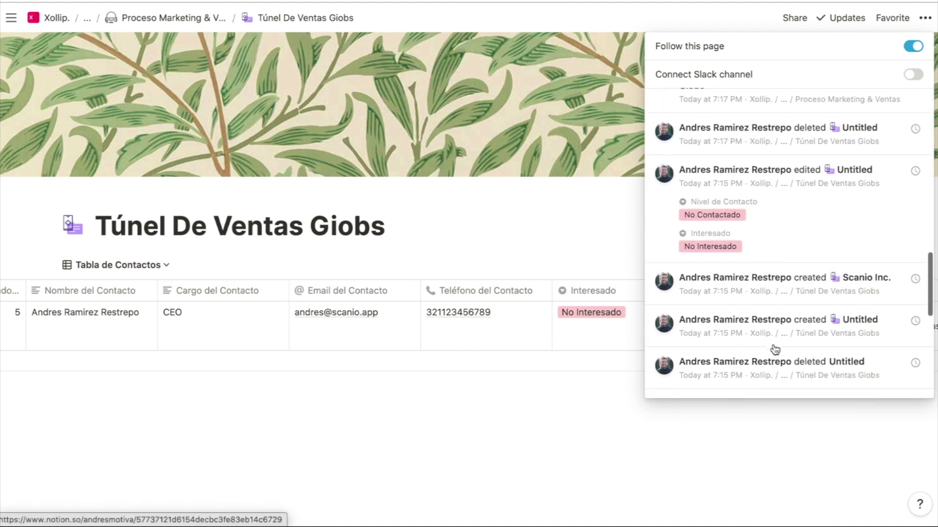
pyautogui.scroll(-1, 775, 350)
pyautogui.click(712, 520)
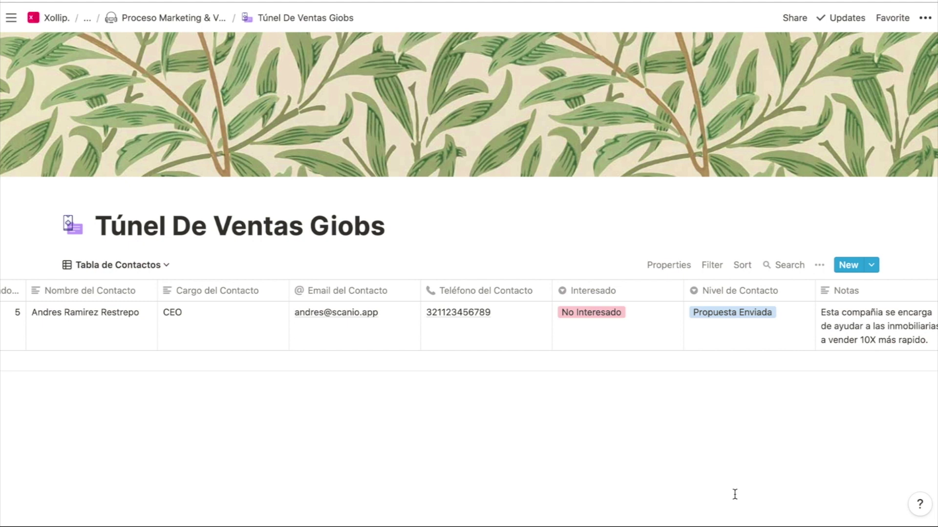
# Reopen Updates and open the Túnel De Ventas Giobs version history
pyautogui.click(836, 19)
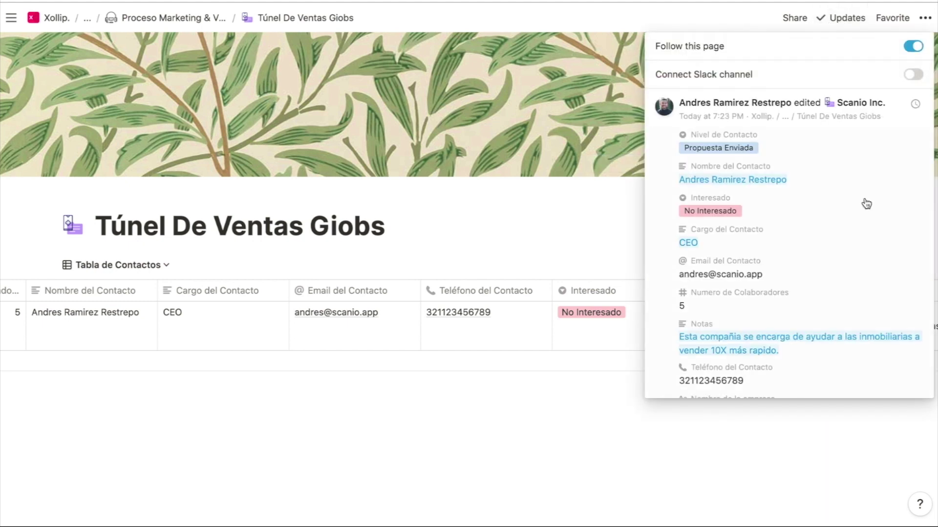
pyautogui.scroll(-5, 866, 204)
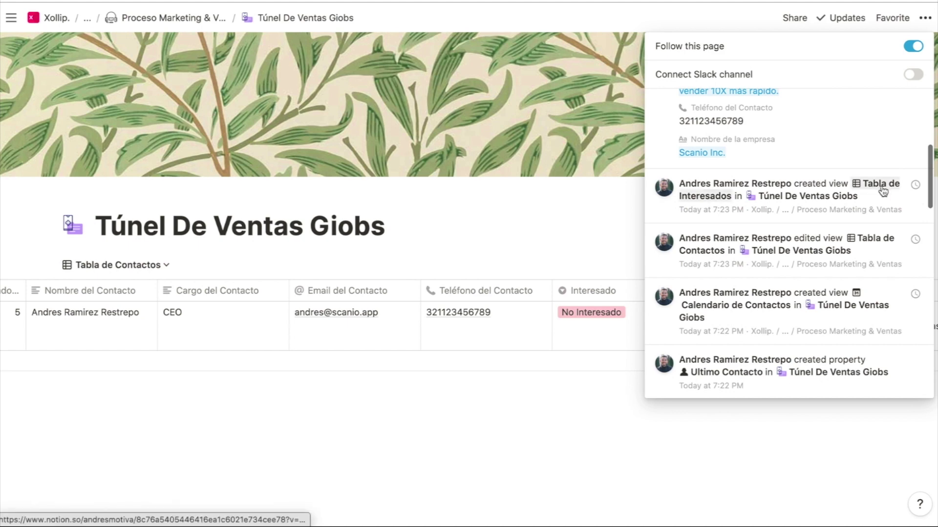
pyautogui.click(916, 185)
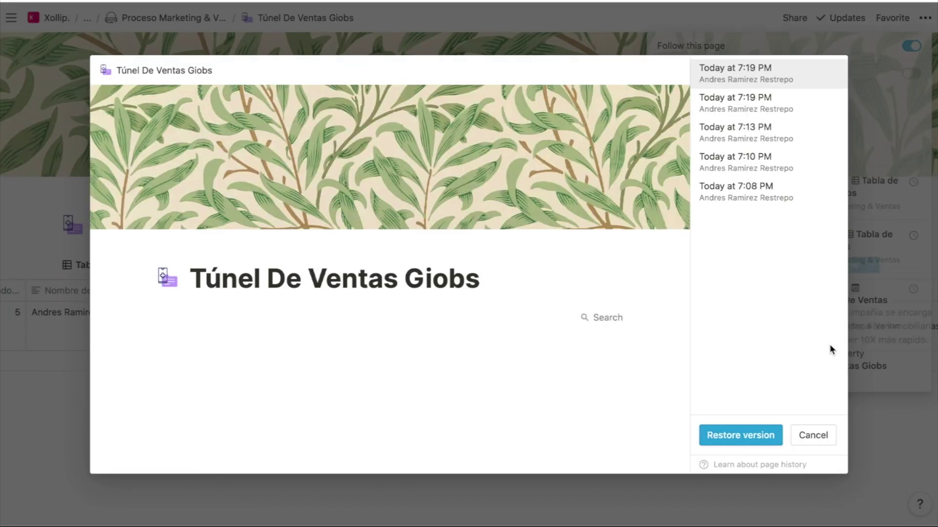
# Preview the 7:08 PM and 7:19 PM versions, then close page history
pyautogui.click(742, 186)
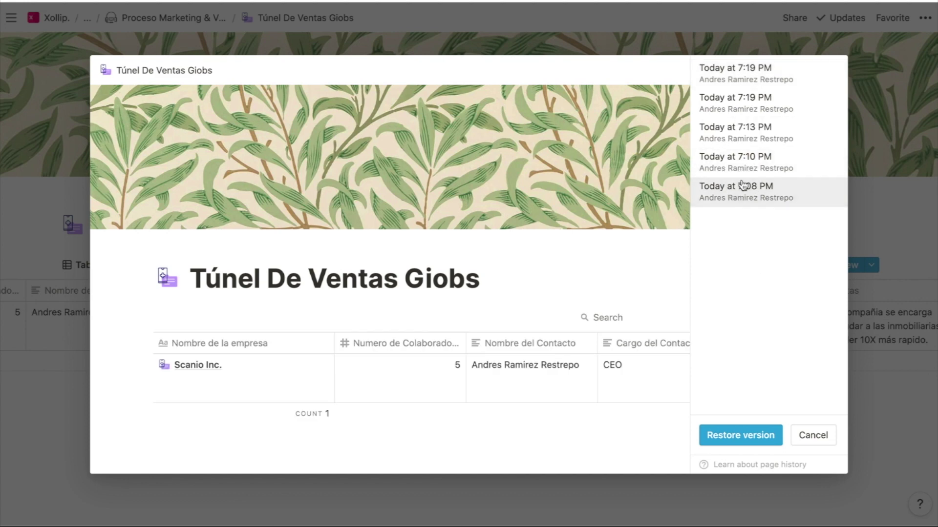
pyautogui.click(766, 90)
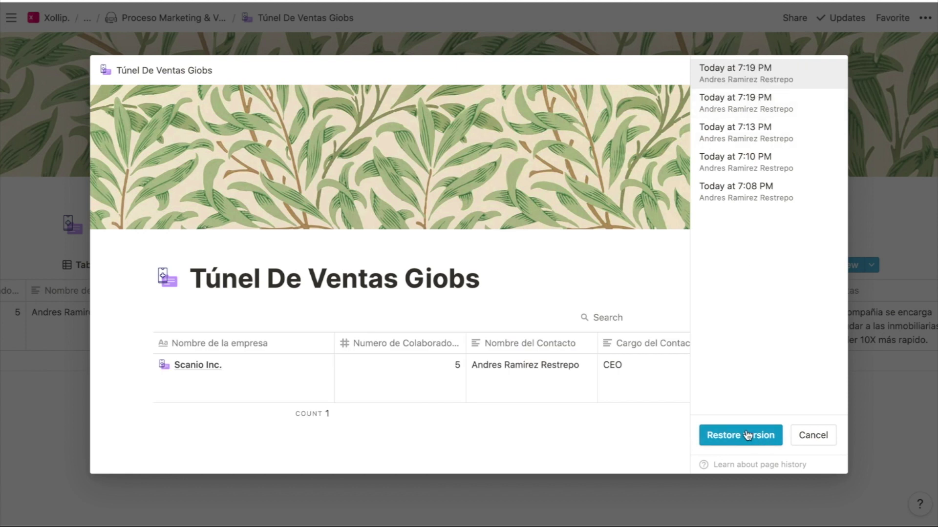
pyautogui.click(904, 386)
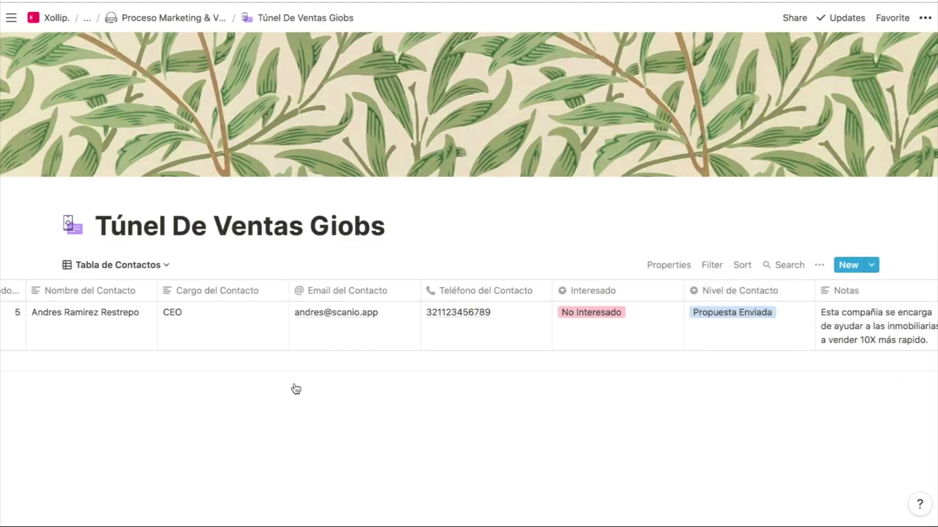
# Review the Scanio Inc. record's updates, showing edits from 7:23 PM and 7:16 PM
pyautogui.hscroll(-5, 54, 364)
pyautogui.click(144, 316)
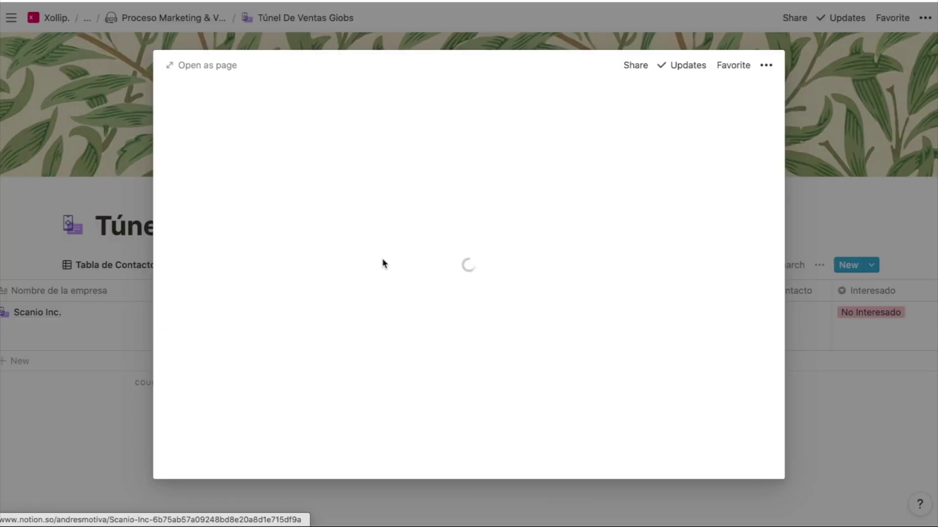
pyautogui.click(687, 65)
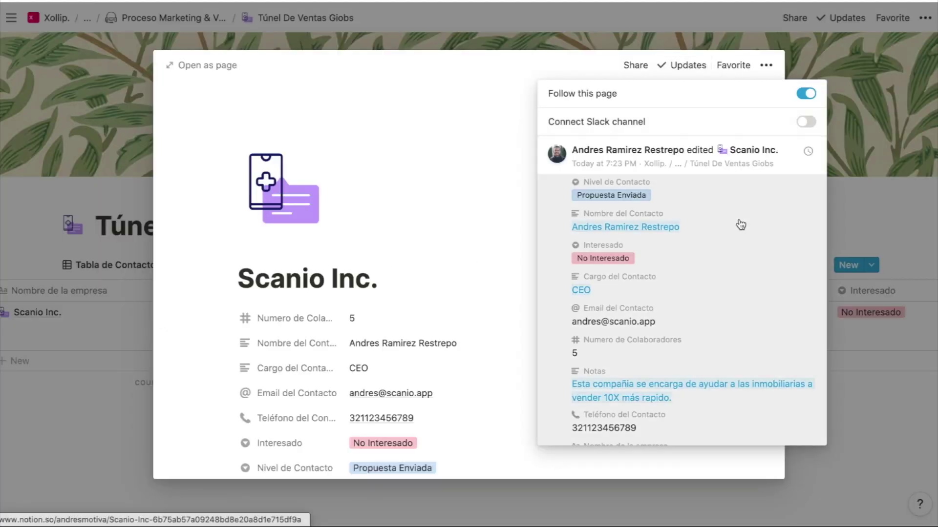
pyautogui.scroll(-1, 741, 225)
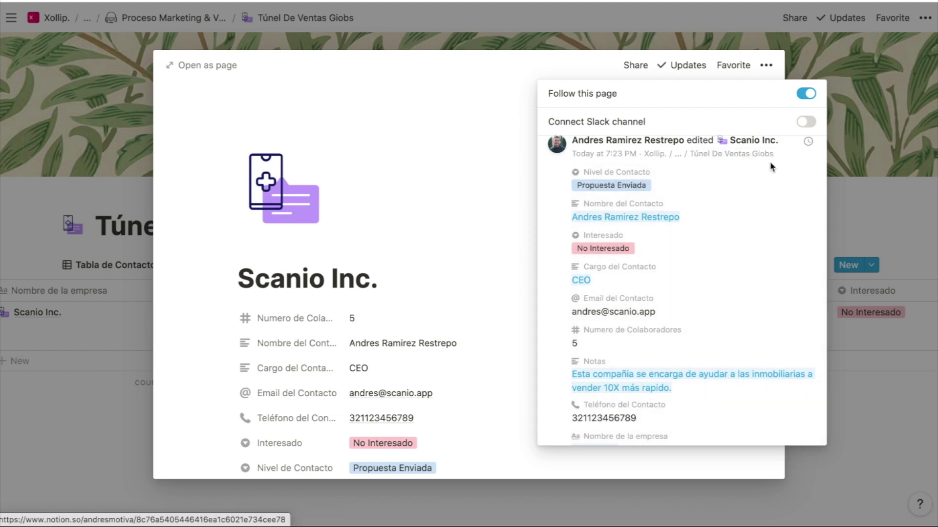
pyautogui.scroll(-4, 722, 189)
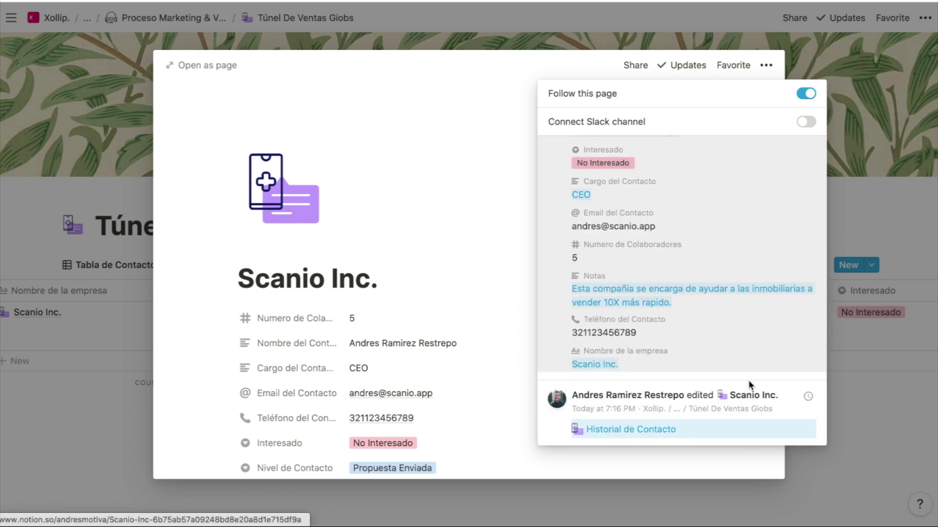
pyautogui.scroll(5, 749, 345)
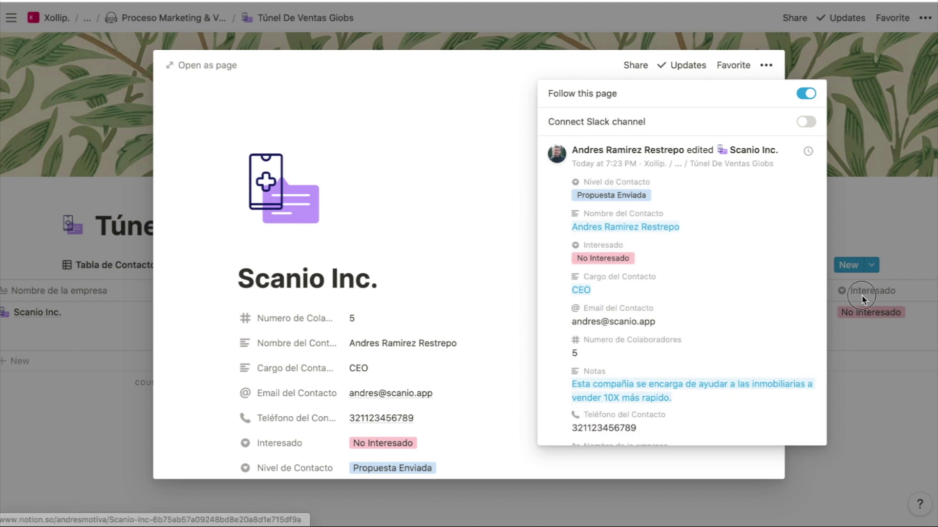
pyautogui.click(862, 299)
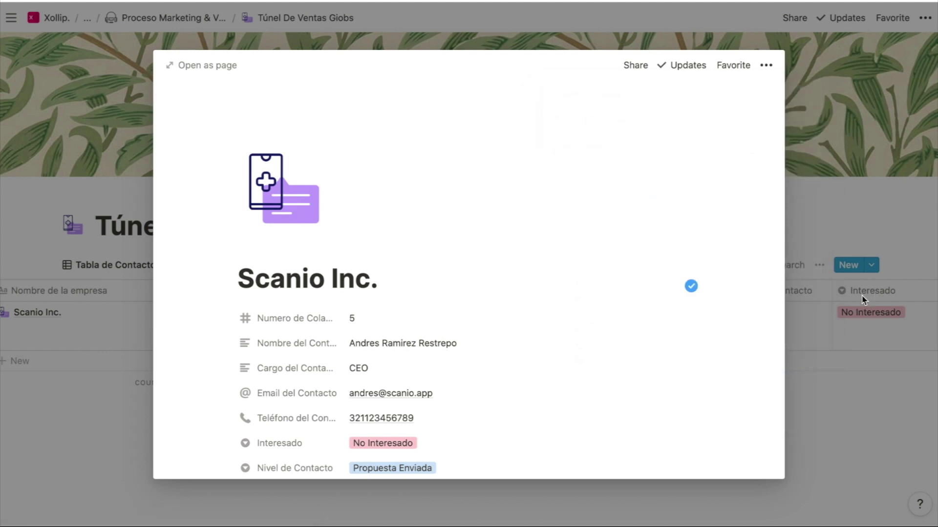